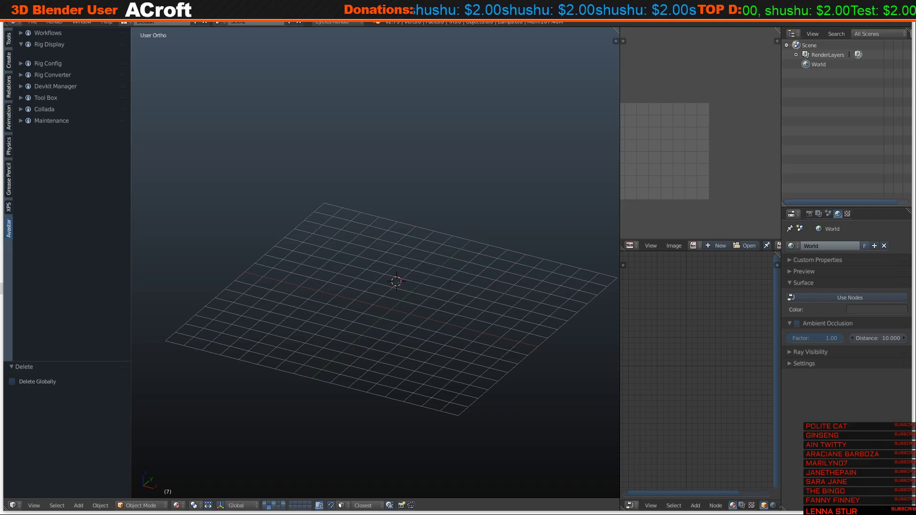
# View the reference image akemi_homura___alone_by_imyenirin-daqd4a8.png from Storage (D:), then return to Blender.
pyautogui.hotkey('alt', 'Tab')
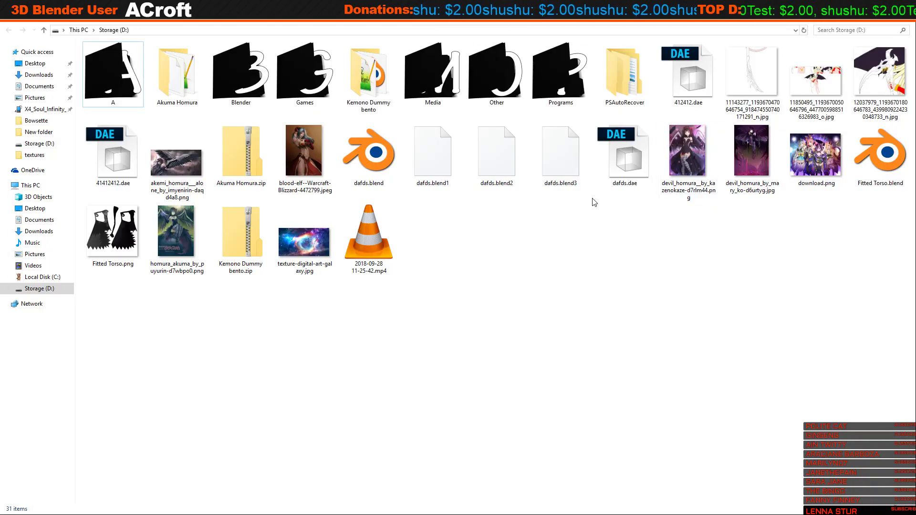
pyautogui.doubleClick(180, 169)
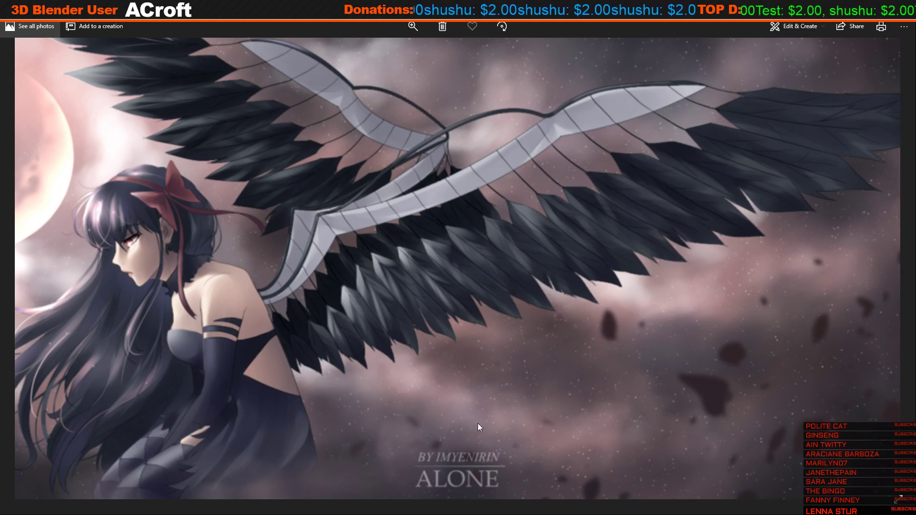
pyautogui.scroll(-3, 477, 427)
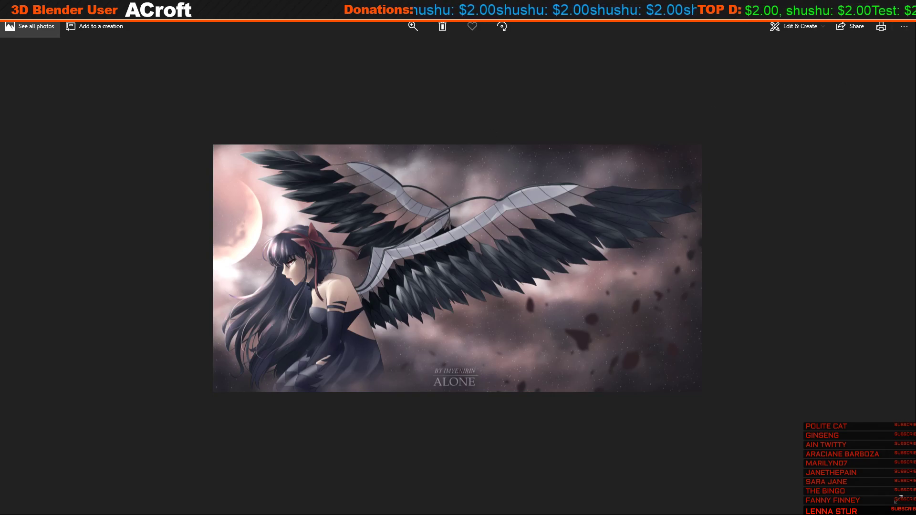
pyautogui.click(905, 7)
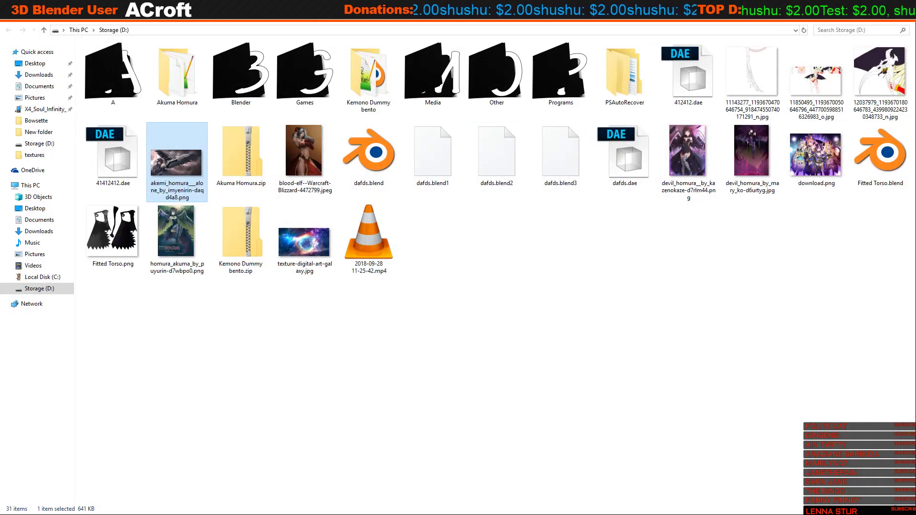
pyautogui.click(905, 8)
# Hide the tool shelf in the 3D view.
pyautogui.scroll(1, 277, 279)
pyautogui.click(362, 270)
pyautogui.press('t')
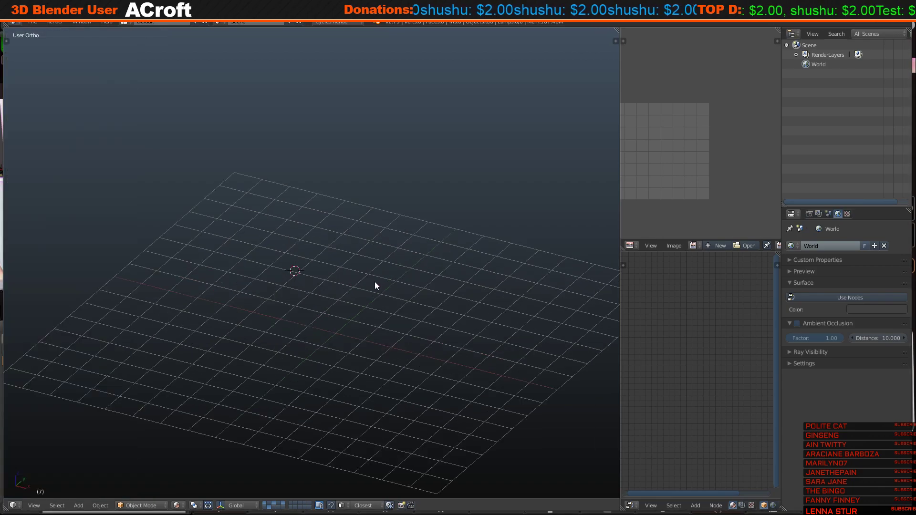
pyautogui.hotkey('shift', 'a')
pyautogui.moveTo(336, 279)
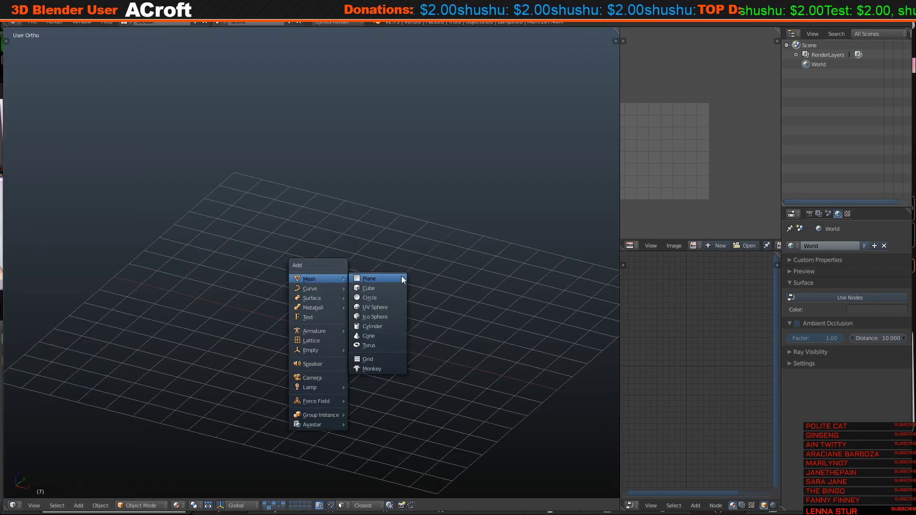
# Start the Screencast Keys display from the 3D view's properties and hide the sidebar again.
pyautogui.press('n')
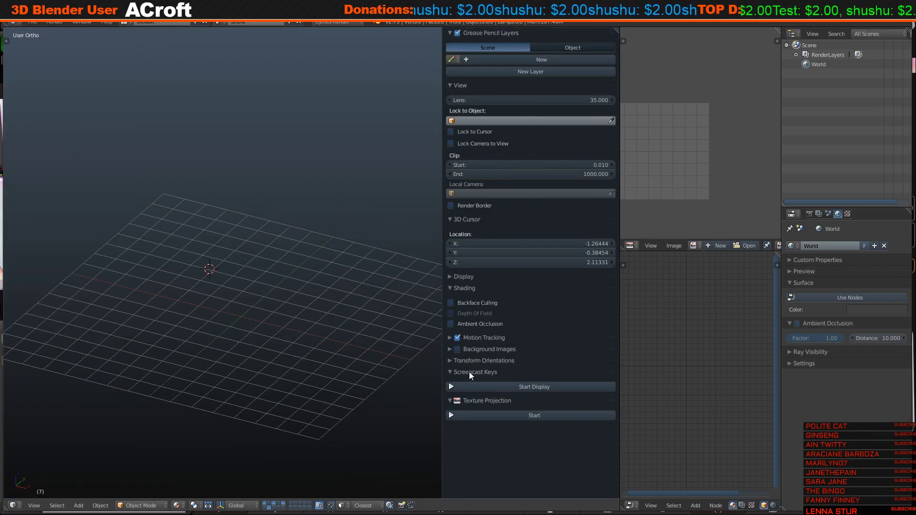
pyautogui.click(492, 386)
pyautogui.scroll(-2, 546, 429)
pyautogui.click(535, 419)
pyautogui.click(532, 392)
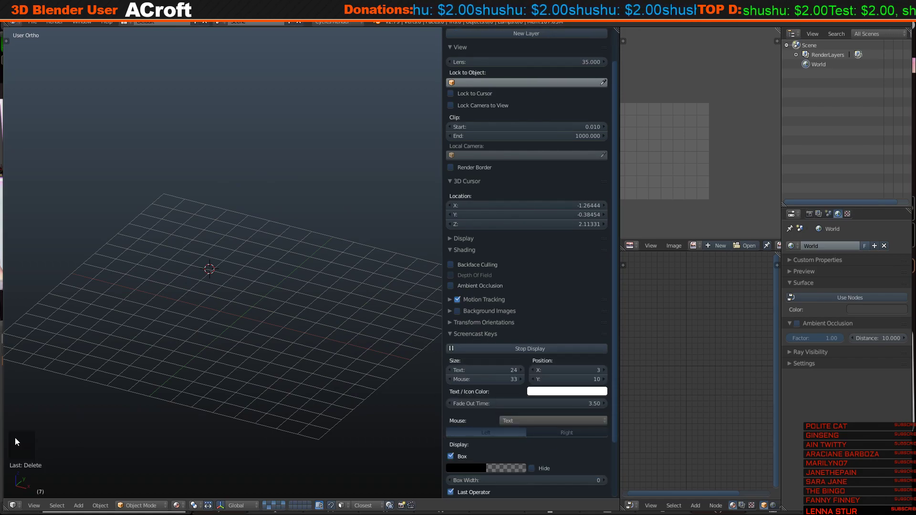
pyautogui.press('n')
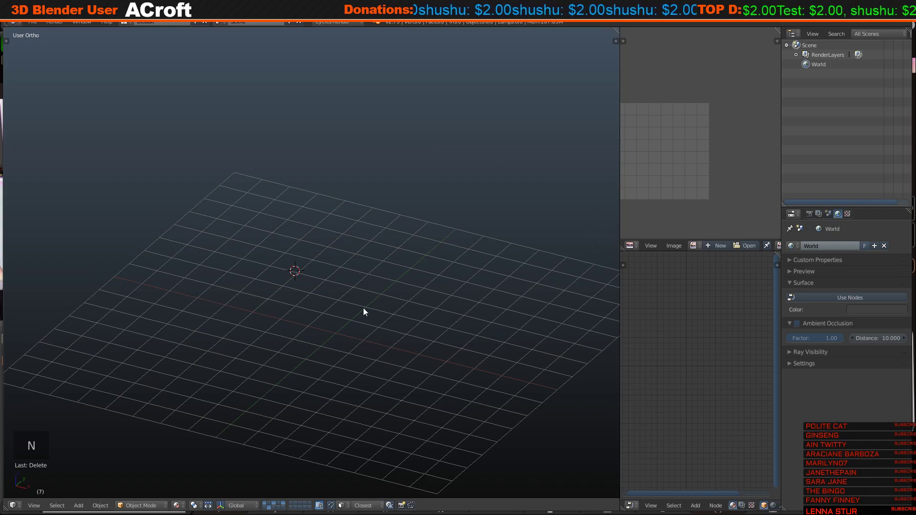
# Merge the image and node editor areas away so the 3D view takes over their space.
pyautogui.keyDown('shift'); pyautogui.moveTo(365, 344); pyautogui.dragTo(393, 271, button='middle'); pyautogui.keyUp('shift')
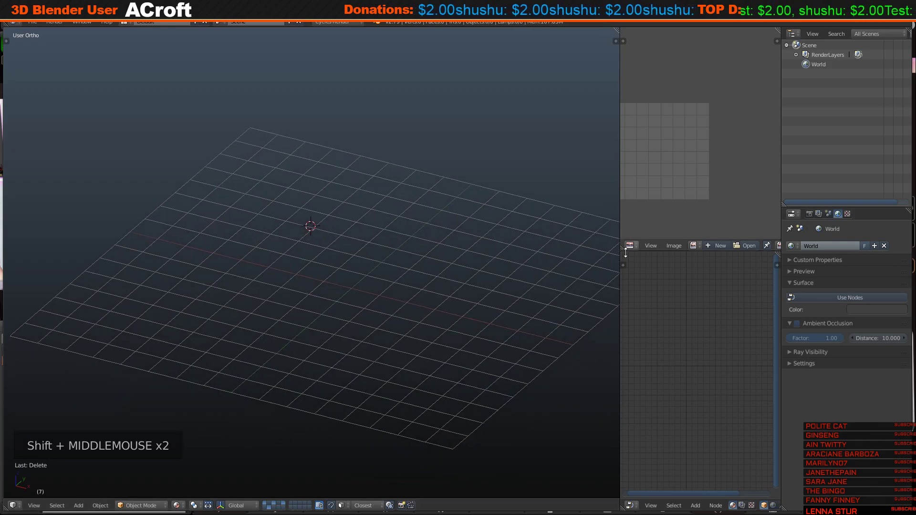
pyautogui.moveTo(626, 249); pyautogui.dragTo(634, 317)
pyautogui.moveTo(618, 38); pyautogui.dragTo(759, 62)
pyautogui.moveTo(469, 265); pyautogui.dragTo(456, 248, button='middle')
pyautogui.scroll(-4, 384, 288)
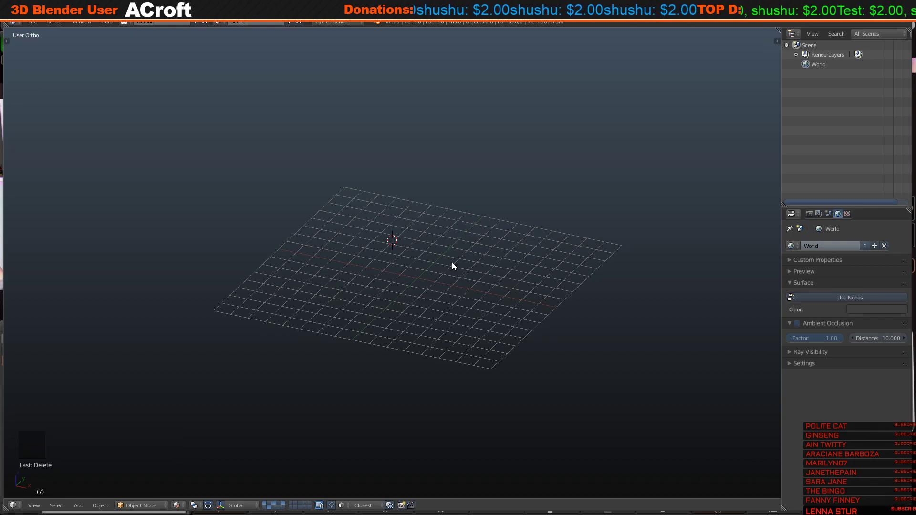
# Place the 3D cursor near the view centre in front view and add a plane mesh there.
pyautogui.press('KP_1')
pyautogui.click(422, 217)
pyautogui.hotkey('shift', 'a')
pyautogui.moveTo(423, 217)
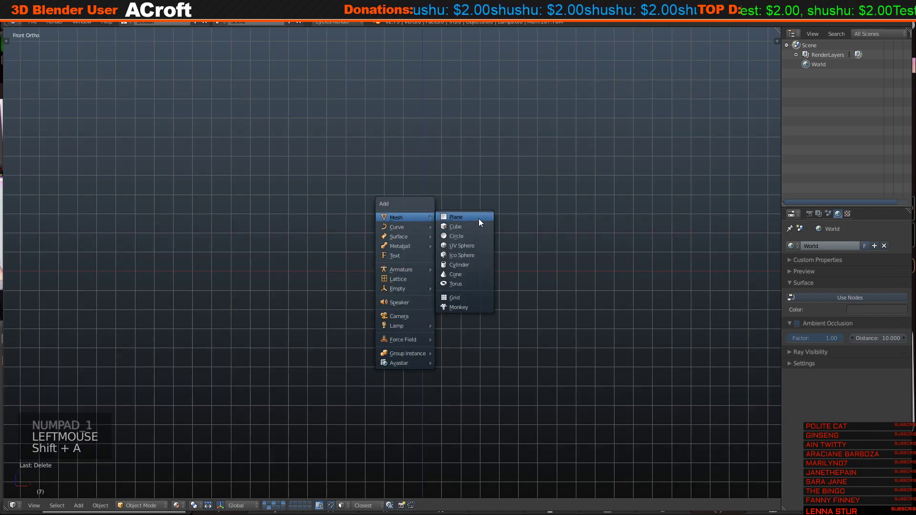
pyautogui.click(479, 217)
# Rotate the plane 90° about the global X axis so it stands upright.
pyautogui.moveTo(434, 196); pyautogui.dragTo(414, 219, button='middle')
pyautogui.scroll(2, 414, 218)
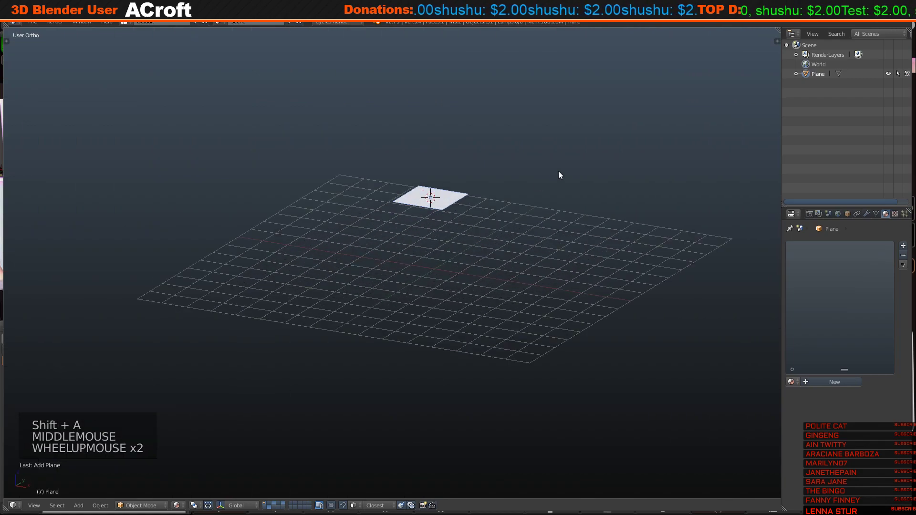
pyautogui.write('rx90')
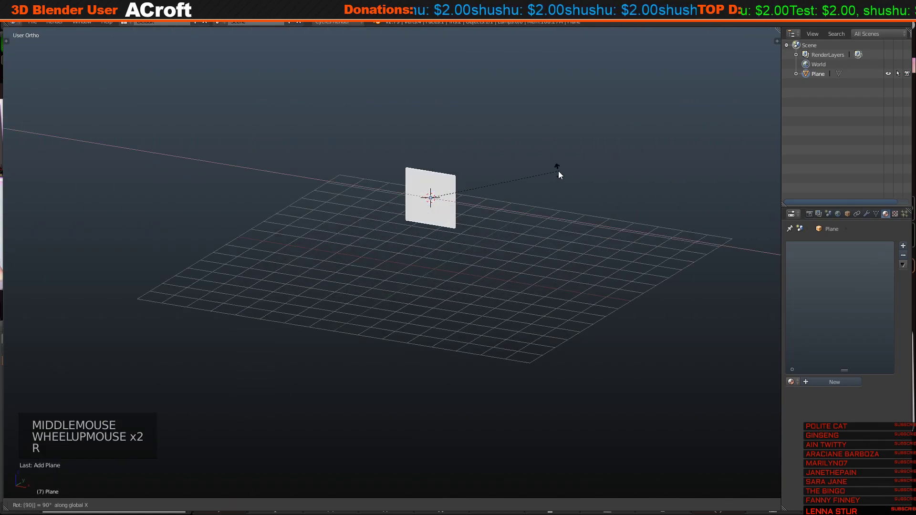
pyautogui.press('Return')
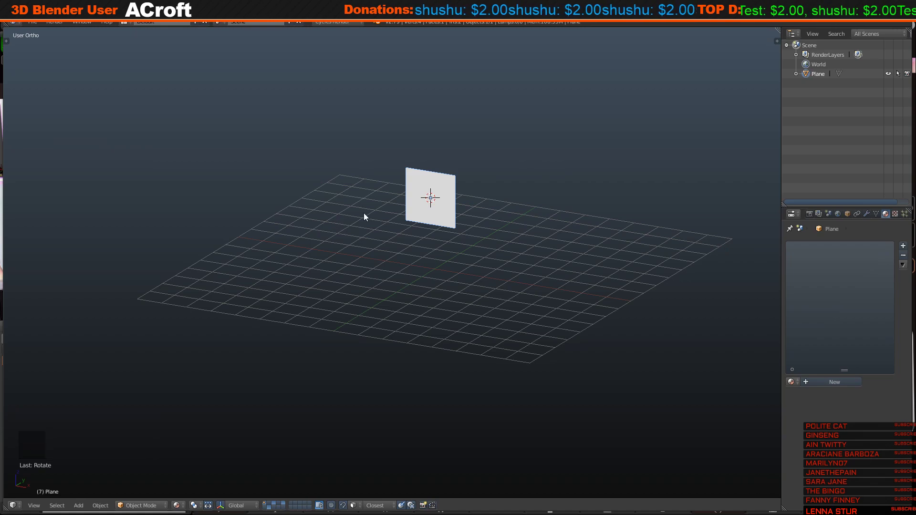
# Create a material for the plane, unlink it and create a fresh one in its place.
pyautogui.keyDown('shift'); pyautogui.moveTo(325, 251); pyautogui.dragTo(462, 311, button='middle'); pyautogui.keyUp('shift')
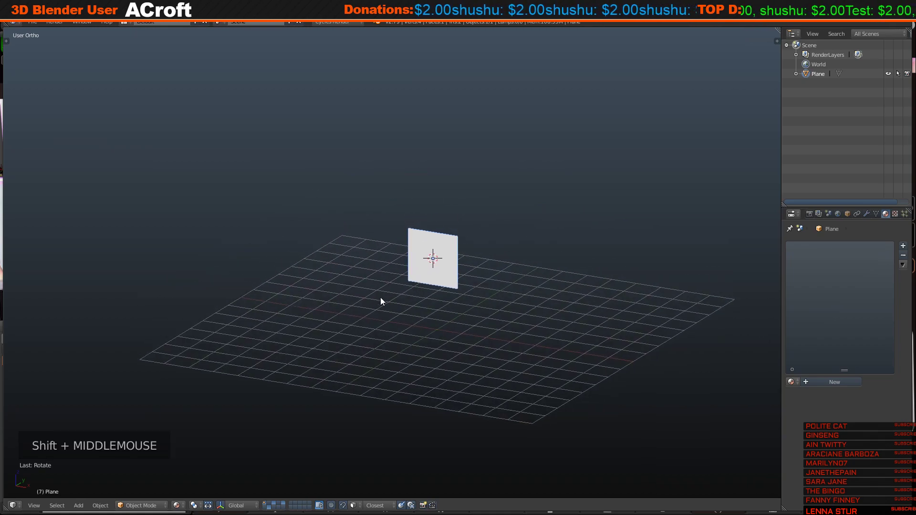
pyautogui.scroll(2, 376, 299)
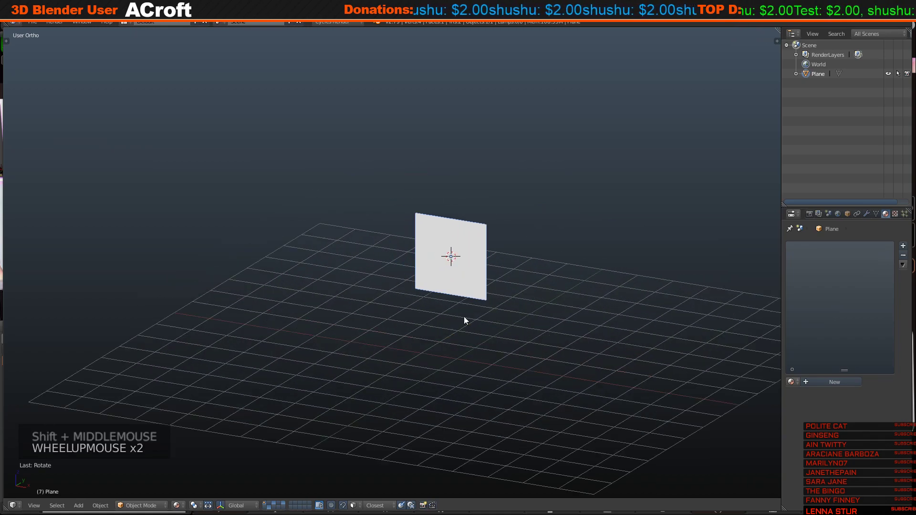
pyautogui.keyDown('shift'); pyautogui.moveTo(449, 352); pyautogui.dragTo(465, 311, button='middle'); pyautogui.keyUp('shift')
pyautogui.scroll(3, 388, 259)
pyautogui.keyDown('shift'); pyautogui.moveTo(388, 259); pyautogui.dragTo(329, 266, button='middle'); pyautogui.keyUp('shift')
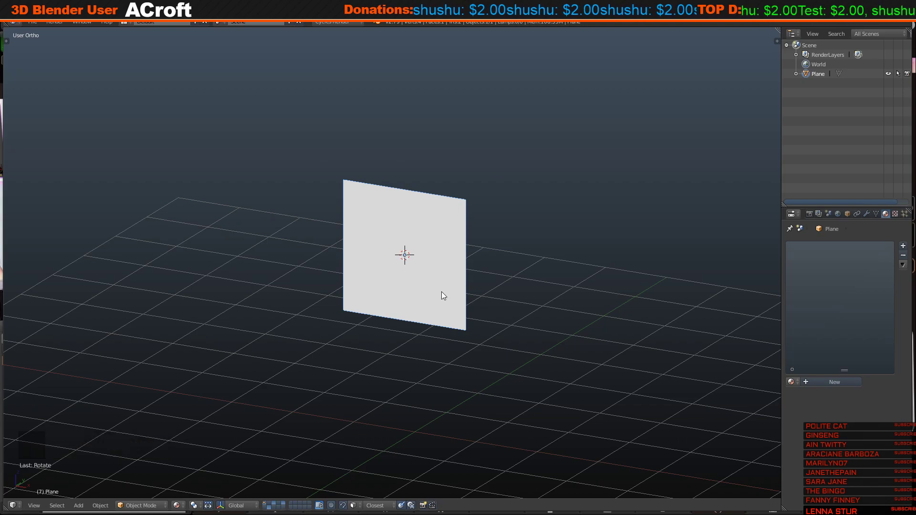
pyautogui.click(850, 383)
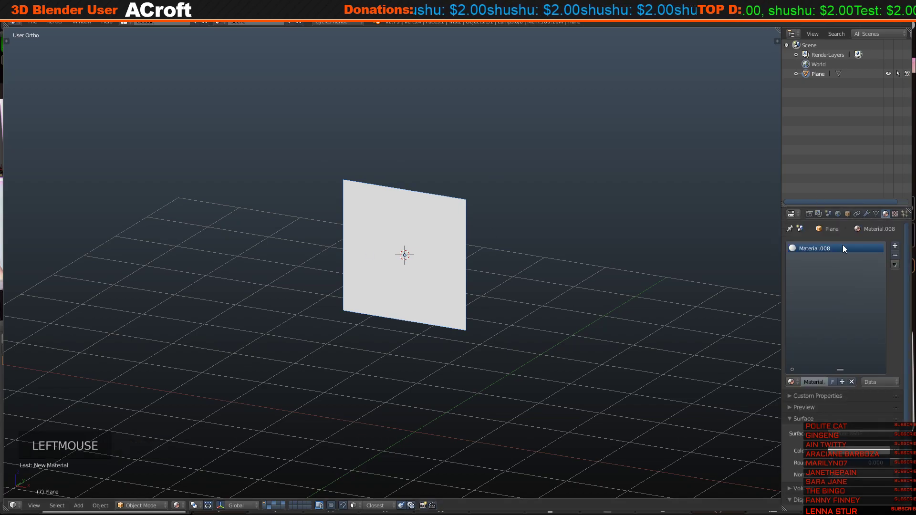
pyautogui.click(851, 382)
pyautogui.click(838, 382)
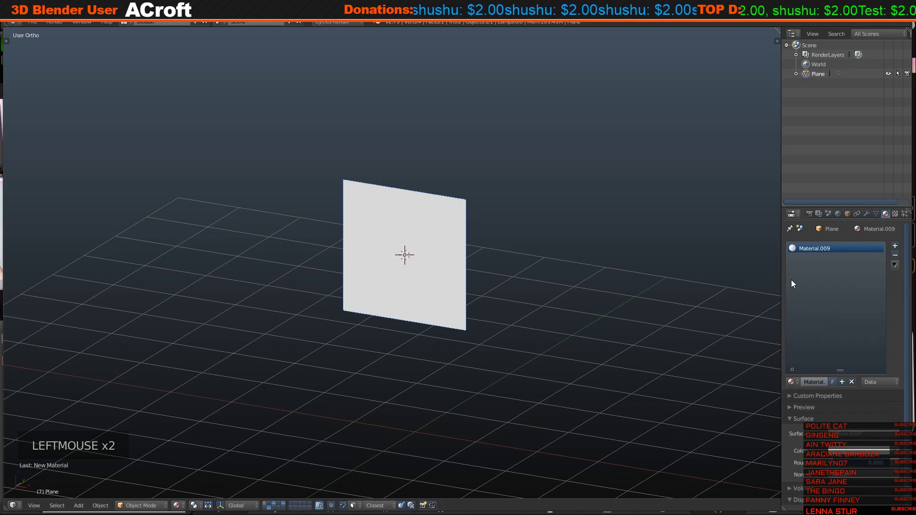
# Split the 3D view vertically, turn the new area into a Node Editor and hide its sidebar.
pyautogui.click(777, 29)
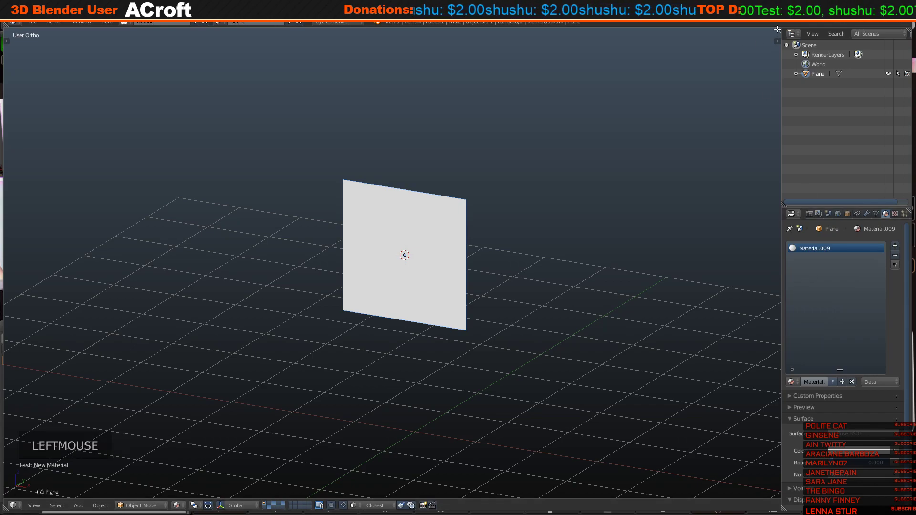
pyautogui.moveTo(777, 29); pyautogui.dragTo(542, 63)
pyautogui.click(552, 505)
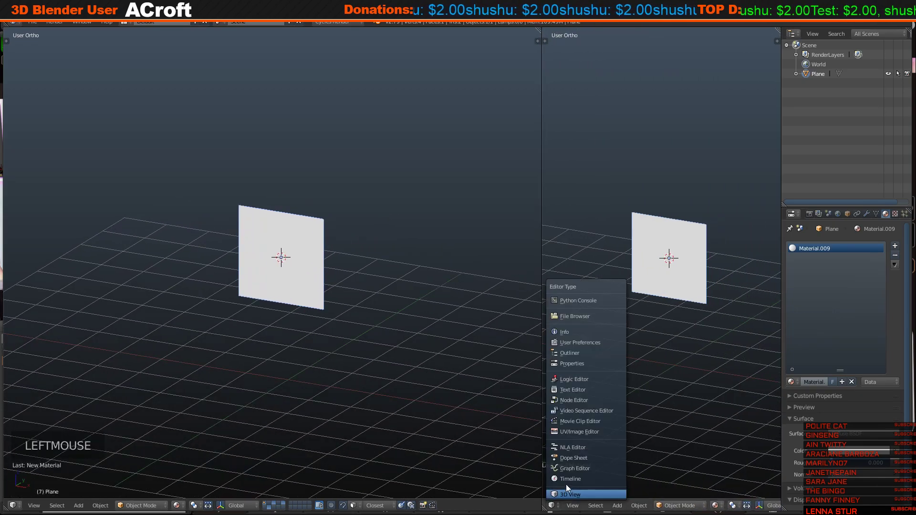
pyautogui.click(578, 399)
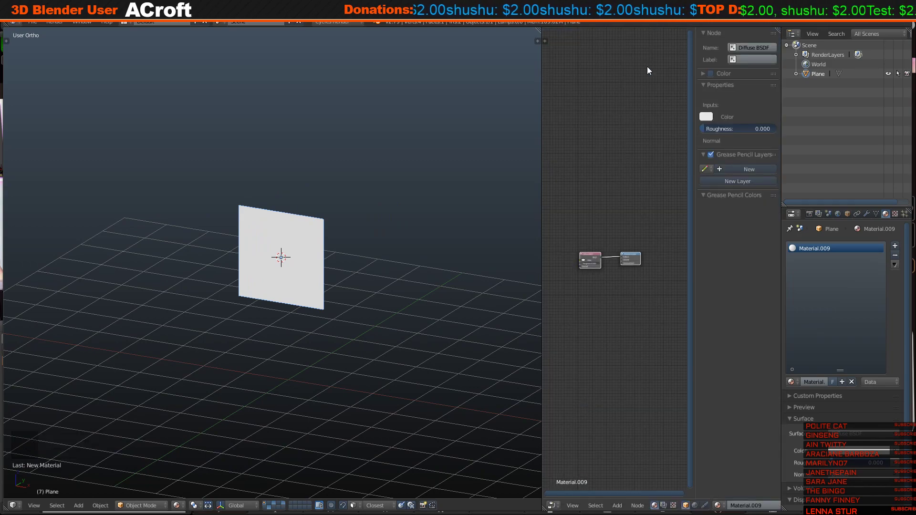
pyautogui.press('n')
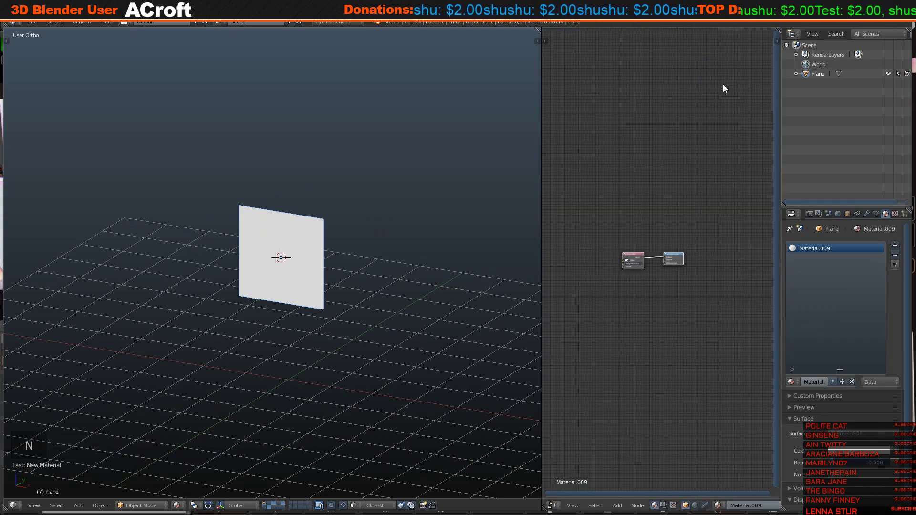
# Add an Image Texture node beside the Diffuse BSDF node's input side.
pyautogui.middleClick(620, 215)
pyautogui.scroll(13, 619, 255)
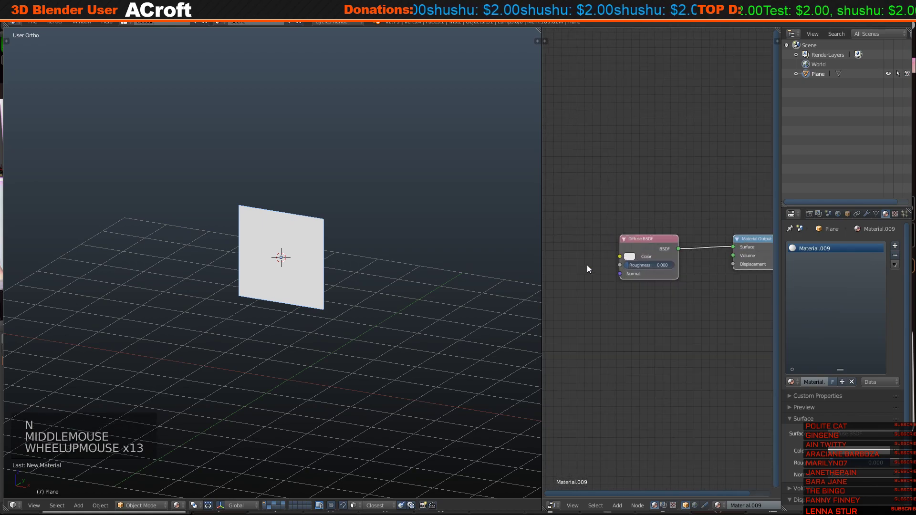
pyautogui.moveTo(619, 265); pyautogui.dragTo(645, 257, button='middle')
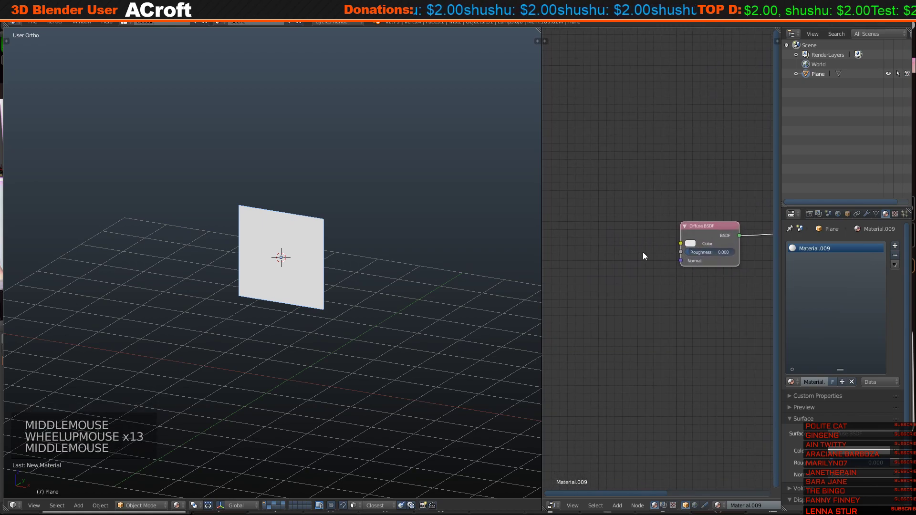
pyautogui.hotkey('shift', 'a')
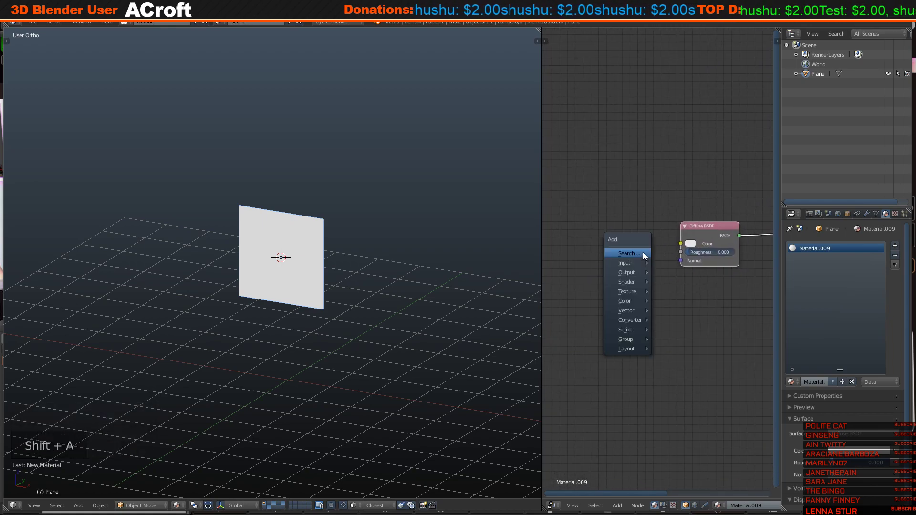
pyautogui.click(643, 253)
pyautogui.write('imag')
pyautogui.press('Return')
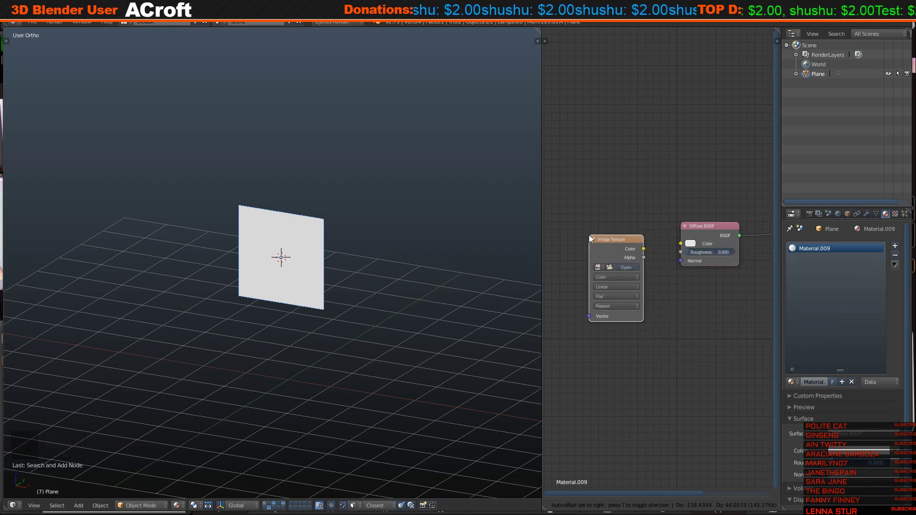
pyautogui.click(587, 235)
# Link the Image Texture's Color output to the Diffuse BSDF Color input and load the akemi_homura reference PNG from D:\.
pyautogui.click(642, 247)
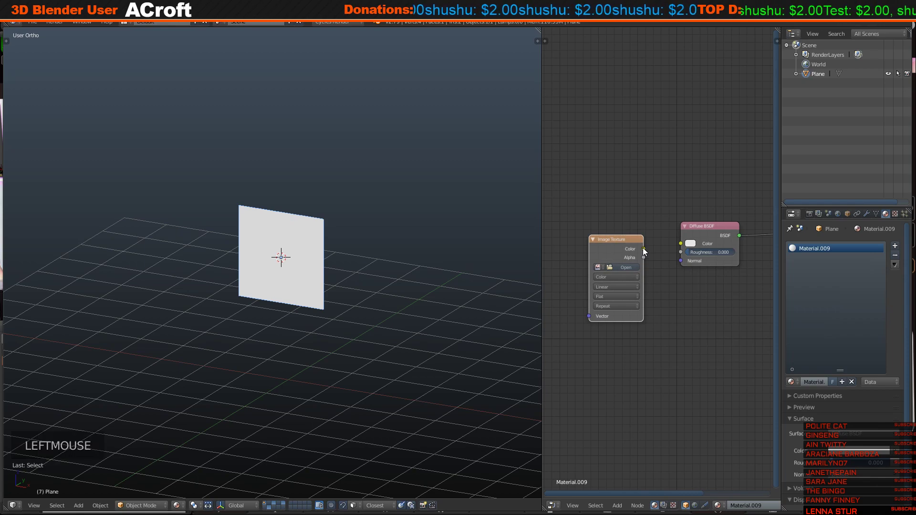
pyautogui.moveTo(643, 248); pyautogui.dragTo(680, 244)
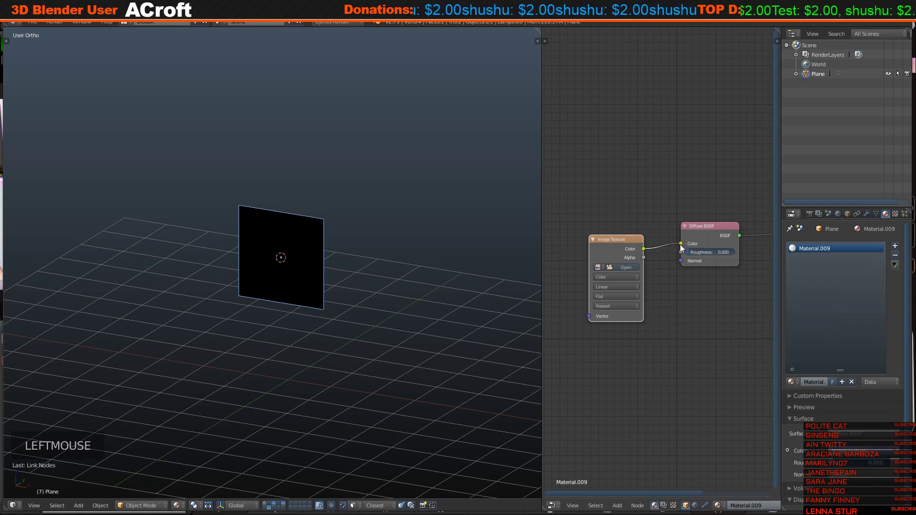
pyautogui.click(627, 266)
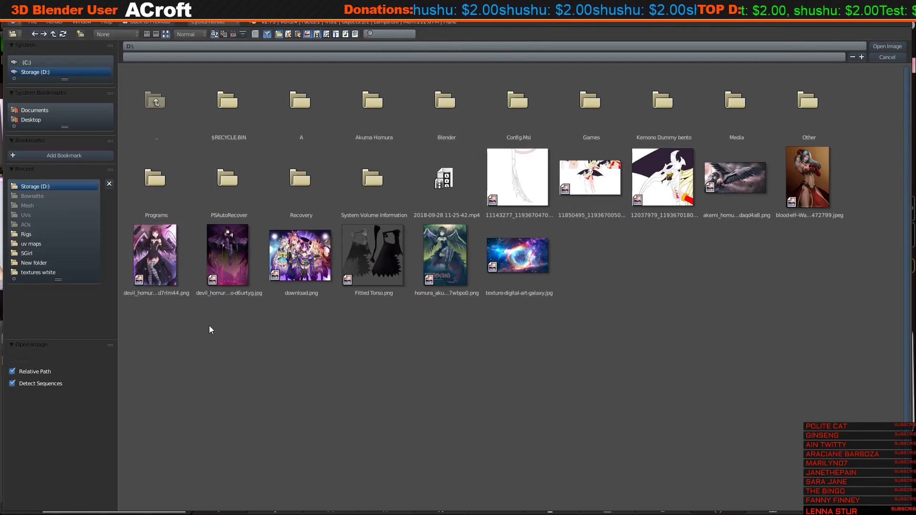
pyautogui.doubleClick(730, 193)
# Turn the Node Editor area beside the 3D view into a UV/Image Editor.
pyautogui.moveTo(342, 223); pyautogui.dragTo(515, 254, button='middle')
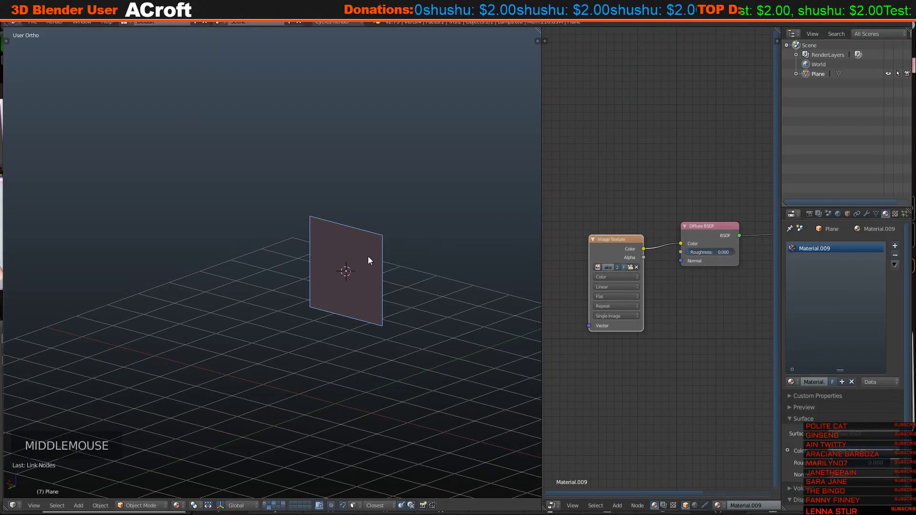
pyautogui.click(554, 506)
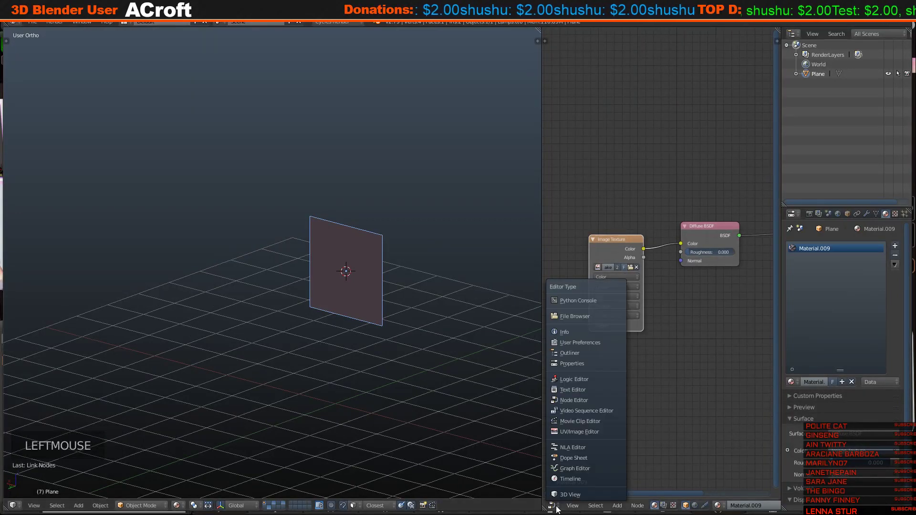
pyautogui.click(582, 432)
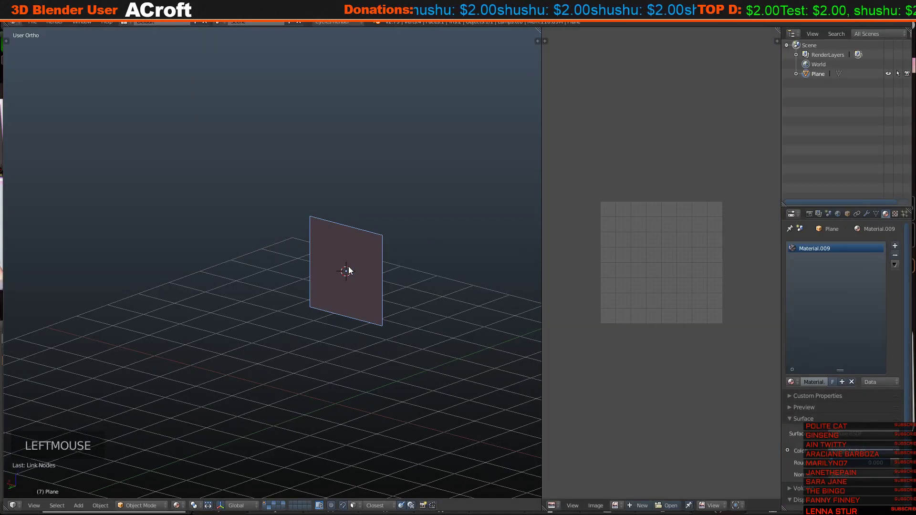
# Unwrap the reference plane's face in Edit Mode with the standard Unwrap operation.
pyautogui.press('Tab')
pyautogui.press('u')
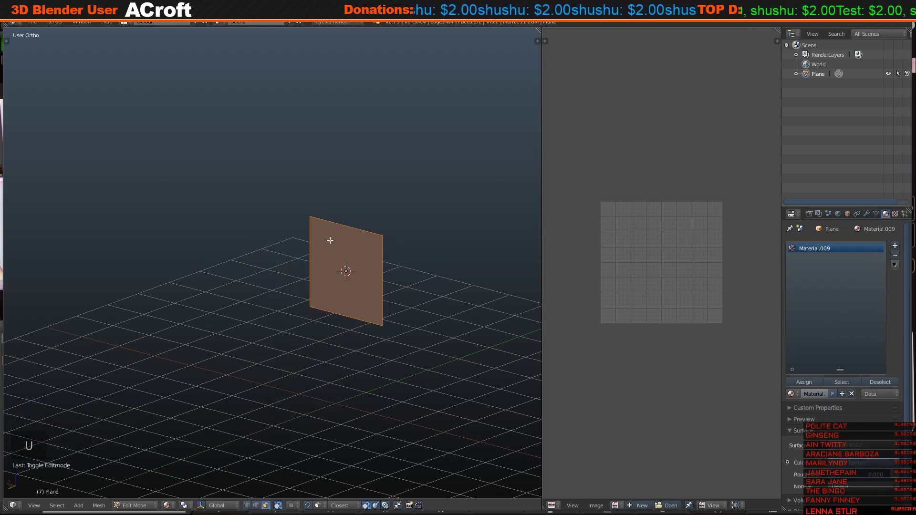
pyautogui.press('u')
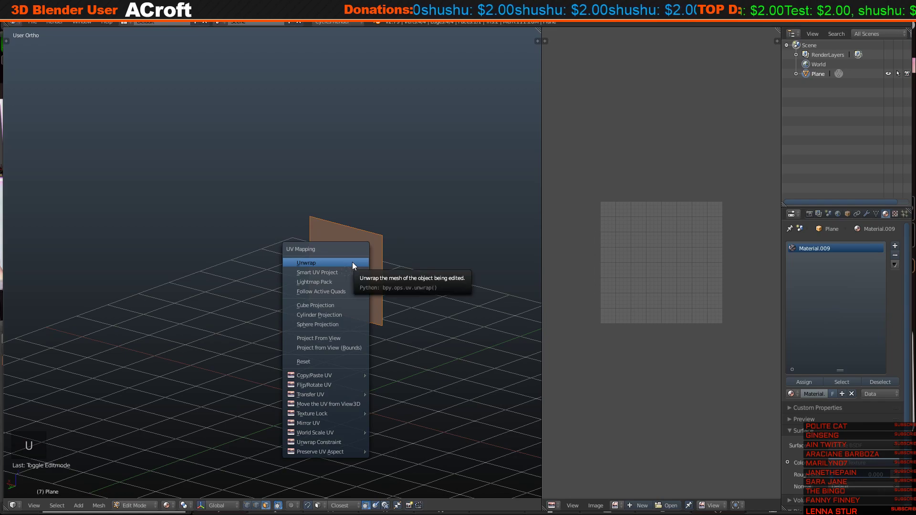
pyautogui.click(354, 263)
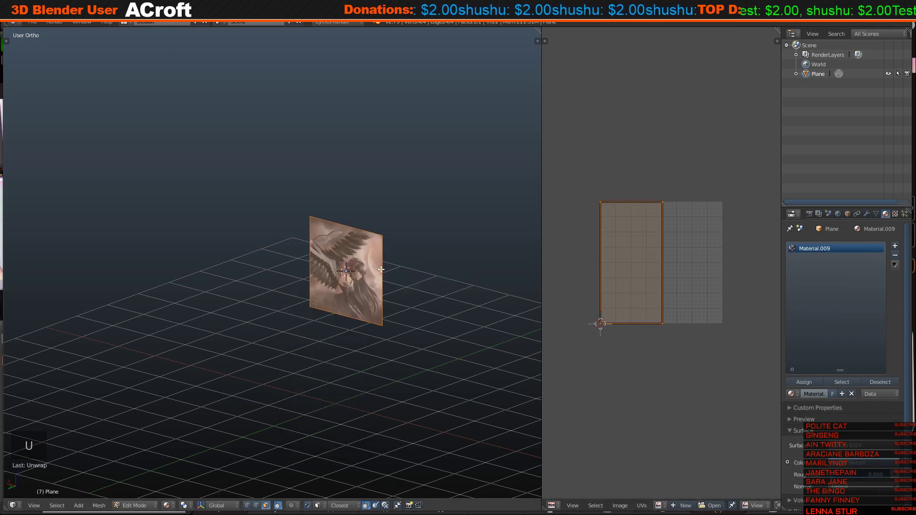
# Select the two UV vertices on the layout's inner vertical edge and move them along X to the image's far border.
pyautogui.scroll(4, 352, 263)
pyautogui.keyDown('shift'); pyautogui.moveTo(352, 262); pyautogui.dragTo(243, 256, button='middle'); pyautogui.keyUp('shift')
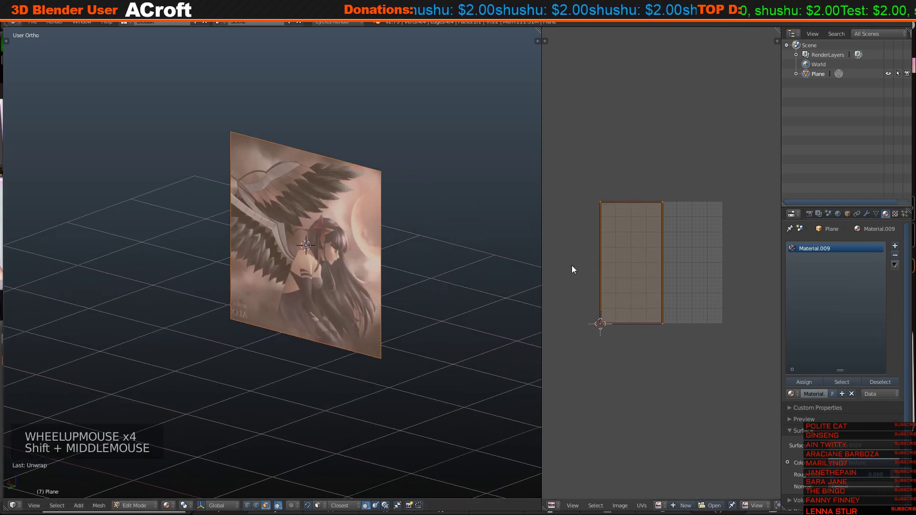
pyautogui.rightClick(663, 310)
pyautogui.keyDown('shift'); pyautogui.rightClick(667, 322); pyautogui.keyUp('shift')
pyautogui.press('g')
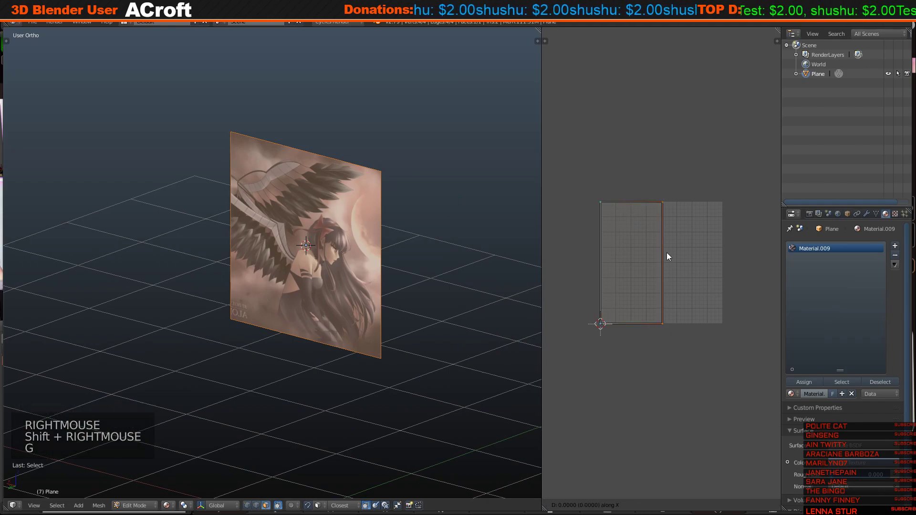
pyautogui.click(725, 251)
# Nudge the same UV edge along X so it lines up exactly with the image border, checking against the plane's edge.
pyautogui.moveTo(458, 252); pyautogui.dragTo(430, 248, button='middle')
pyautogui.scroll(2, 373, 228)
pyautogui.scroll(2, 410, 233)
pyautogui.scroll(4, 430, 249)
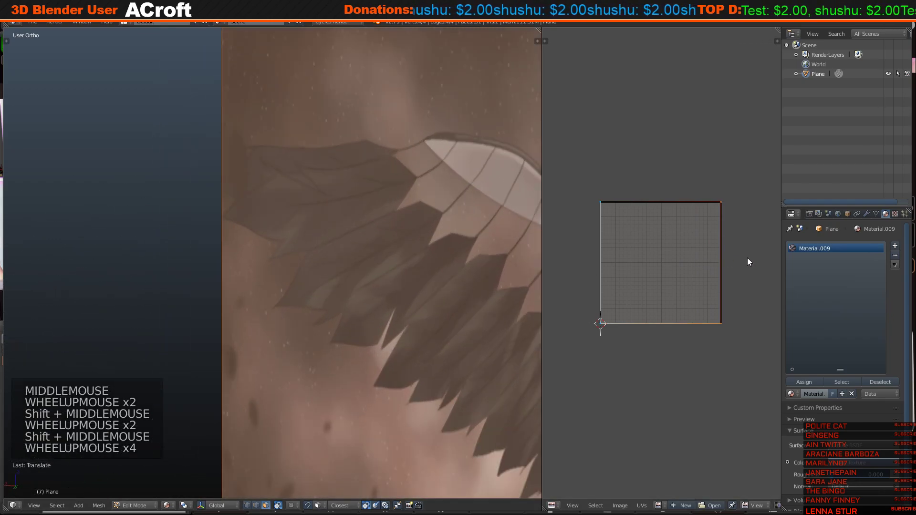
pyautogui.press('g')
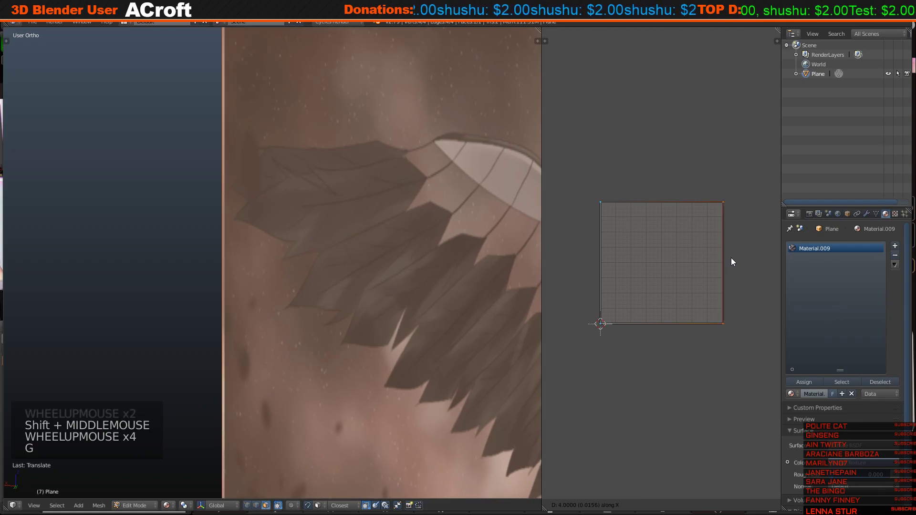
pyautogui.rightClick(730, 258)
# Stretch the plane's mesh along global X in front view until the artwork has its natural wide proportions.
pyautogui.scroll(-1, 471, 277)
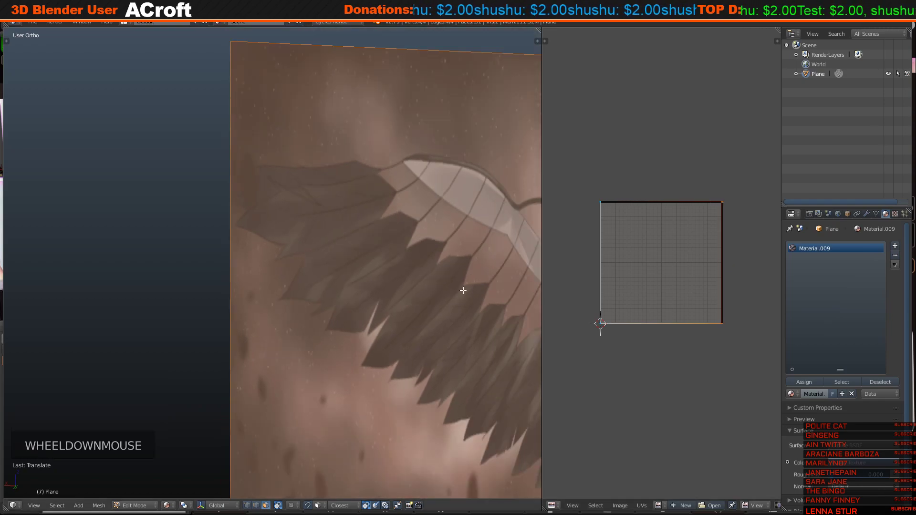
pyautogui.scroll(-7, 471, 277)
pyautogui.keyDown('shift'); pyautogui.moveTo(471, 277); pyautogui.dragTo(348, 249, button='middle'); pyautogui.keyUp('shift')
pyautogui.press('KP_1')
pyautogui.scroll(2, 347, 249)
pyautogui.keyDown('shift'); pyautogui.moveTo(420, 271); pyautogui.dragTo(413, 267, button='middle'); pyautogui.keyUp('shift')
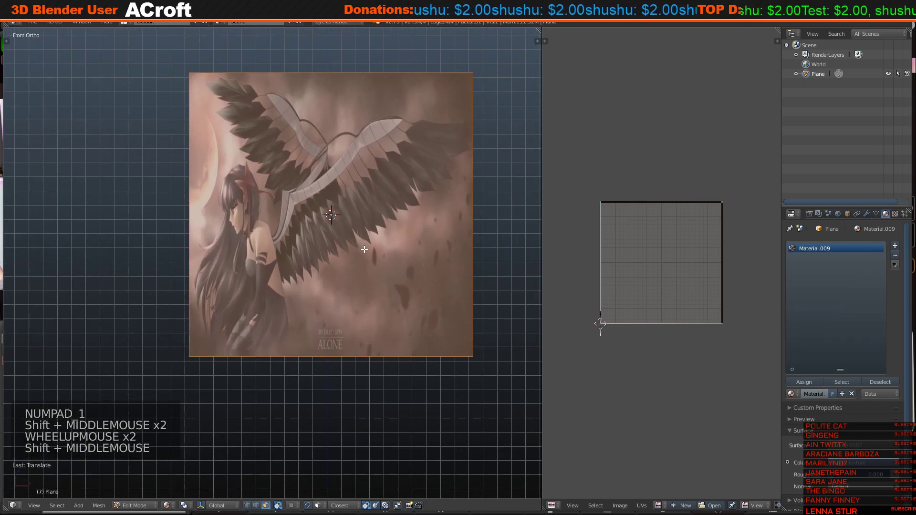
pyautogui.scroll(-3, 413, 267)
pyautogui.press('s')
pyautogui.press('s')
pyautogui.press('s')
pyautogui.press('s')
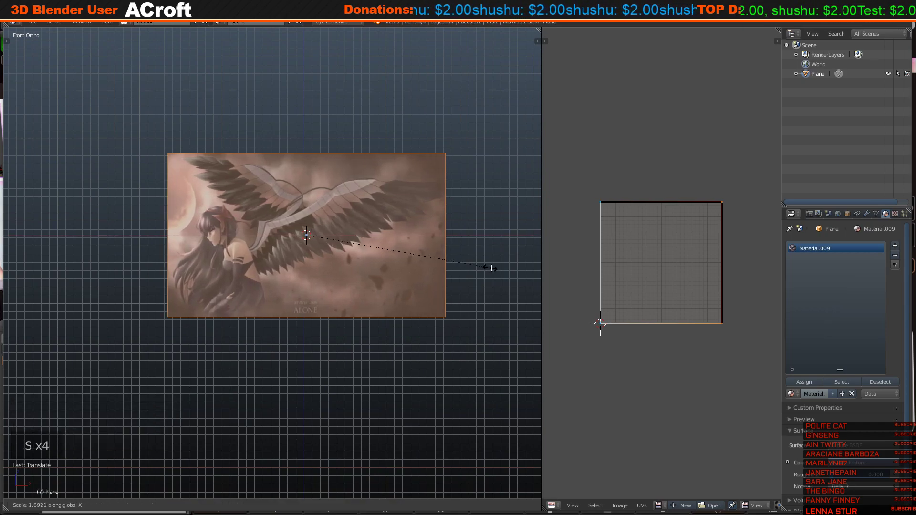
pyautogui.click(505, 267)
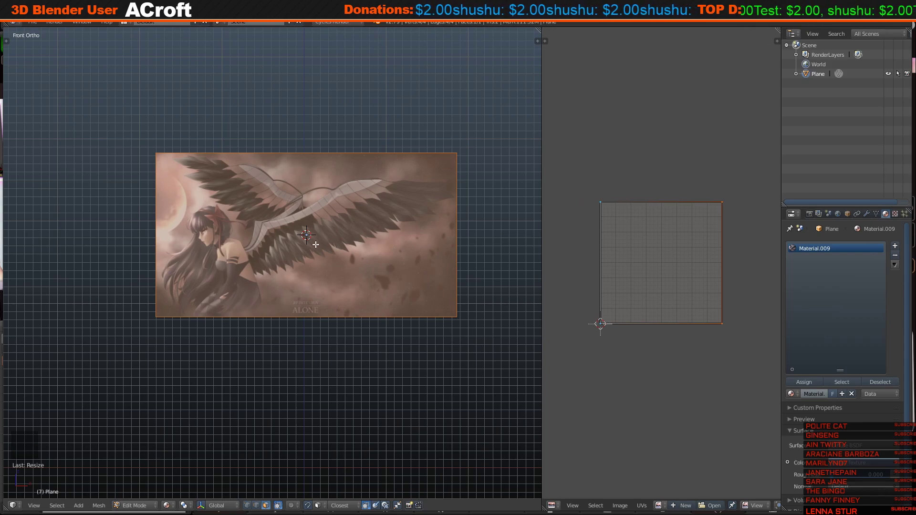
# Deselect the mesh, merge the UV/Image Editor area into the 3D view and return to Object Mode.
pyautogui.press('a')
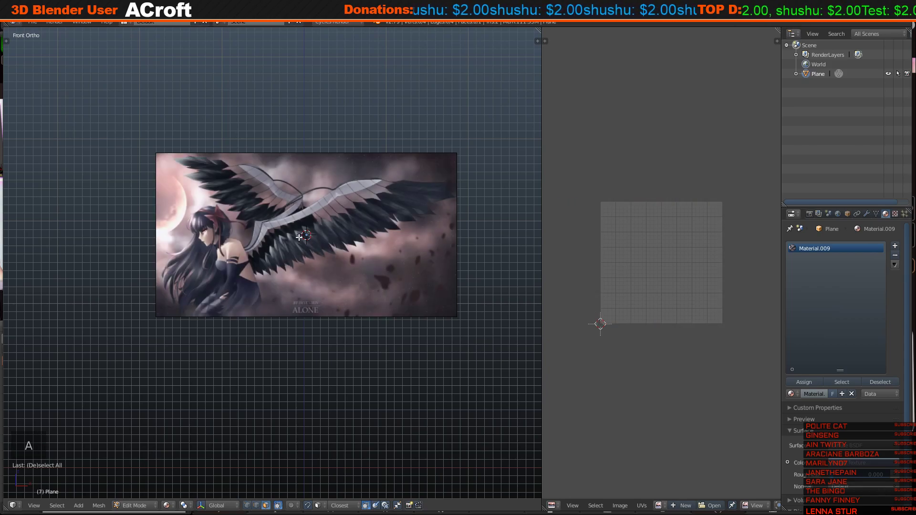
pyautogui.moveTo(539, 31); pyautogui.dragTo(659, 201)
pyautogui.press('Tab')
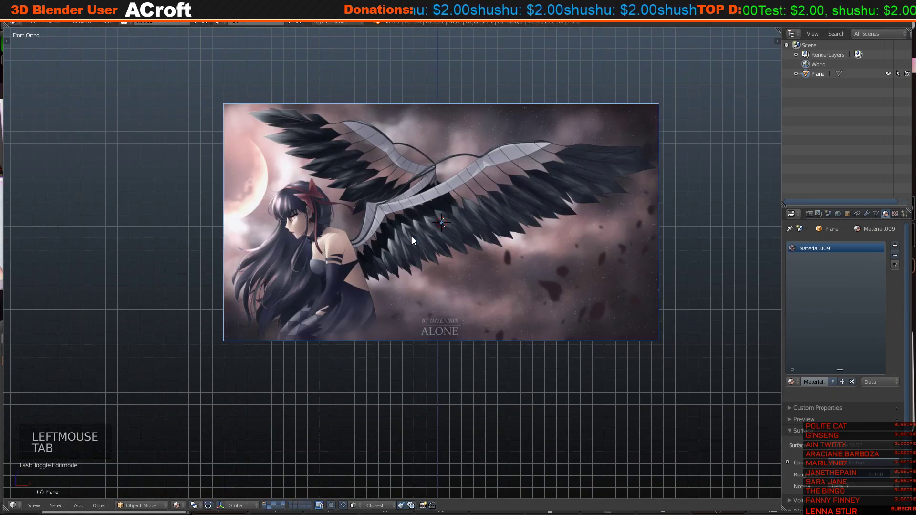
pyautogui.hotkey('shift', 'a')
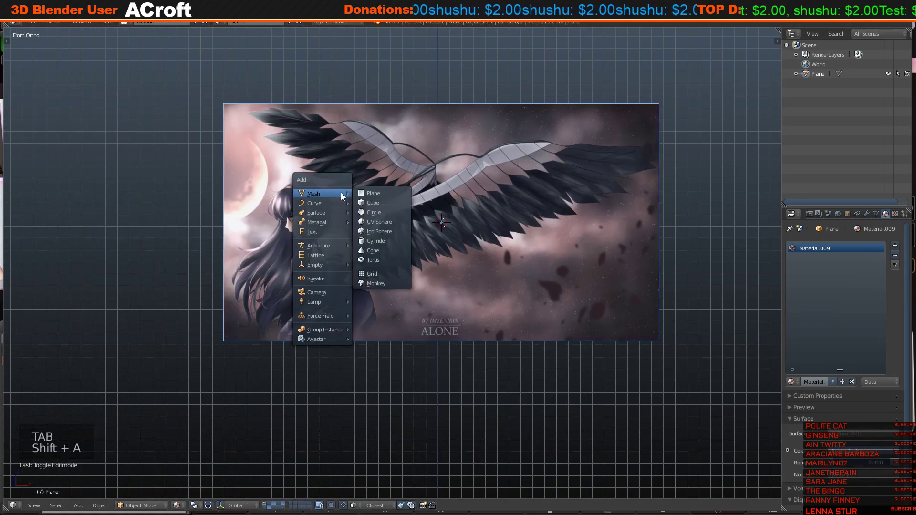
pyautogui.click(369, 193)
pyautogui.scroll(5, 360, 185)
pyautogui.keyDown('shift'); pyautogui.moveTo(363, 113); pyautogui.dragTo(345, 258, button='middle'); pyautogui.keyUp('shift')
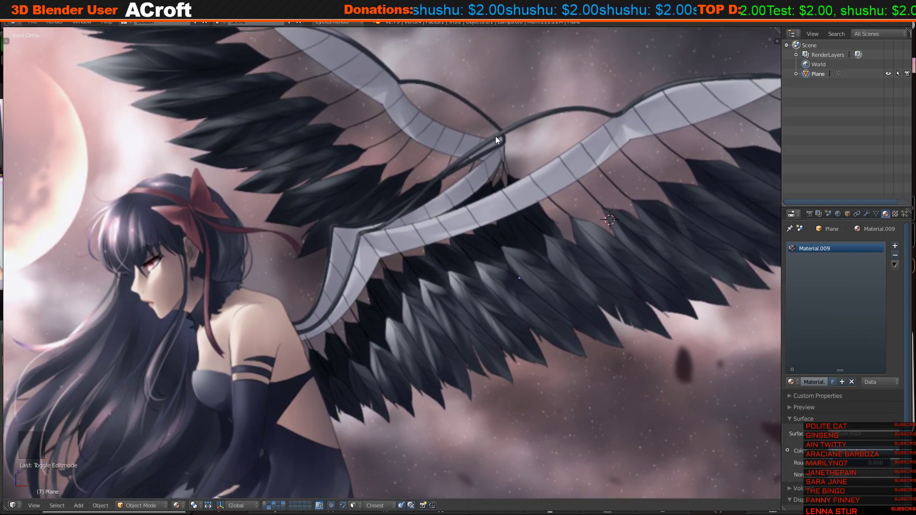
pyautogui.scroll(-4, 402, 240)
# Add a mesh circle in front of the artwork and set it to 8 vertices.
pyautogui.hotkey('shift', 'a')
pyautogui.moveTo(371, 267)
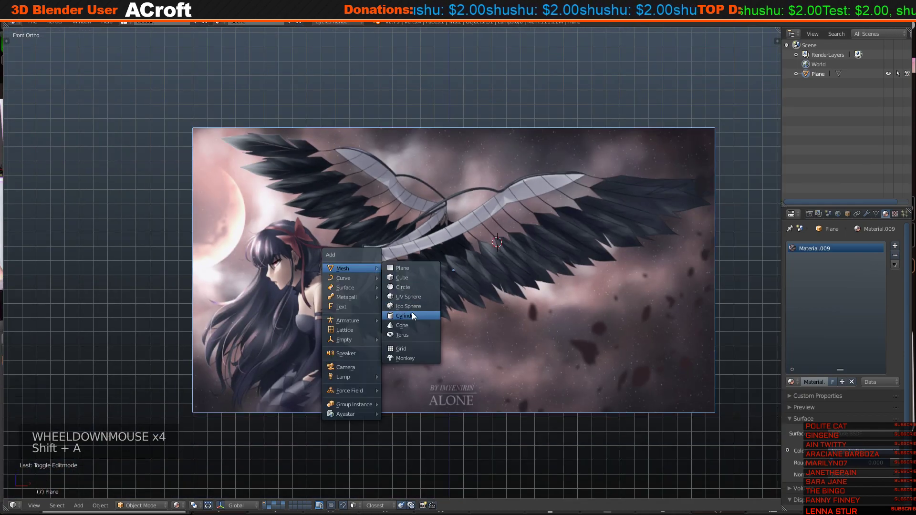
pyautogui.click(415, 286)
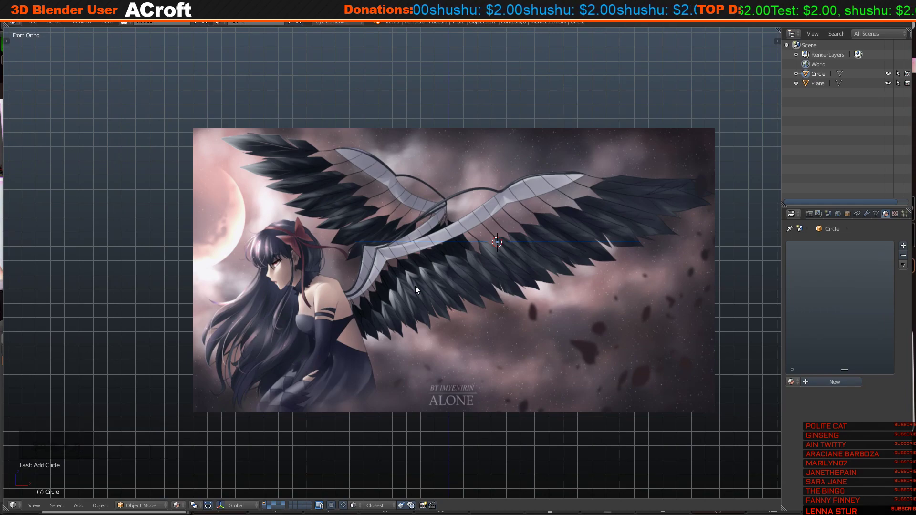
pyautogui.press('t')
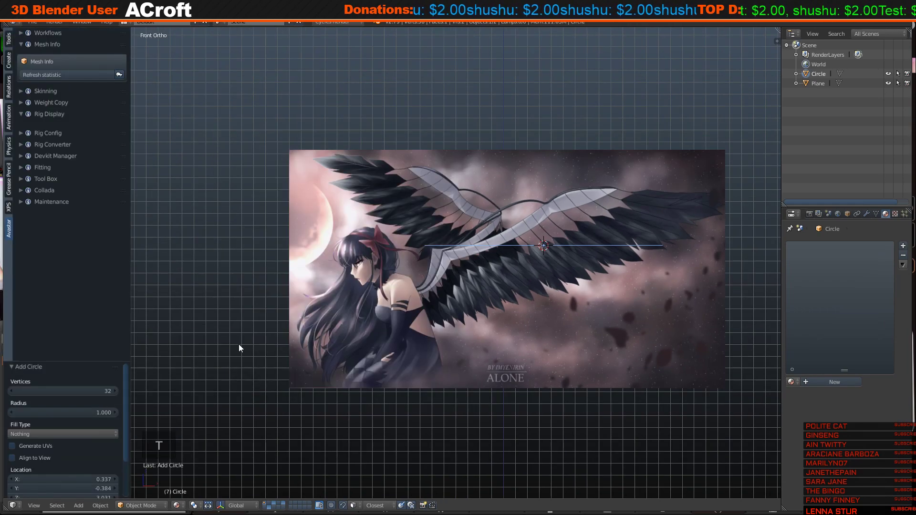
pyautogui.click(98, 391)
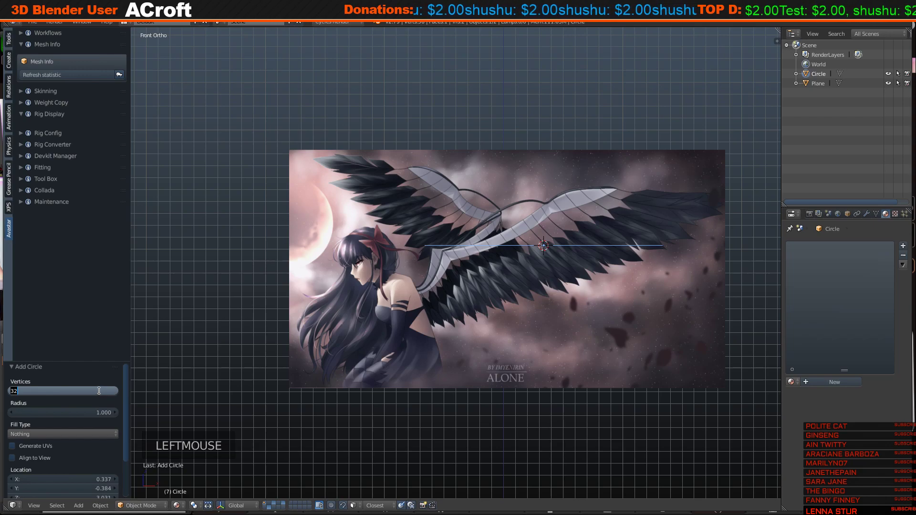
pyautogui.write('8')
pyautogui.press('Return')
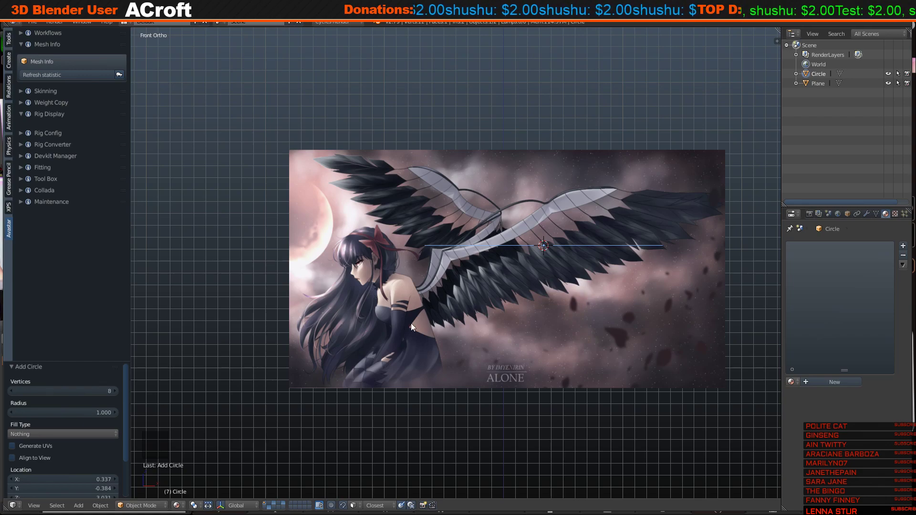
# Rotate the circle about 60° in the front view so it stands steeply across the wing.
pyautogui.moveTo(465, 268); pyautogui.dragTo(456, 313, button='middle')
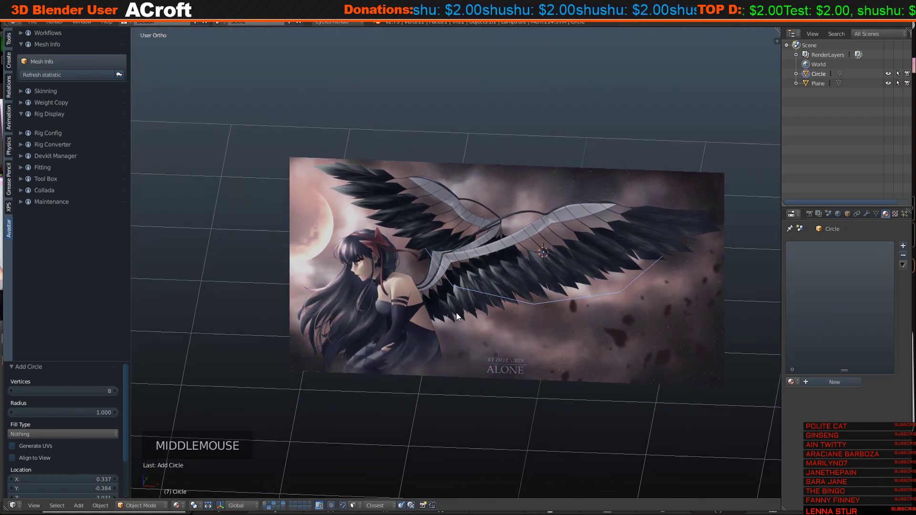
pyautogui.press('KP_1')
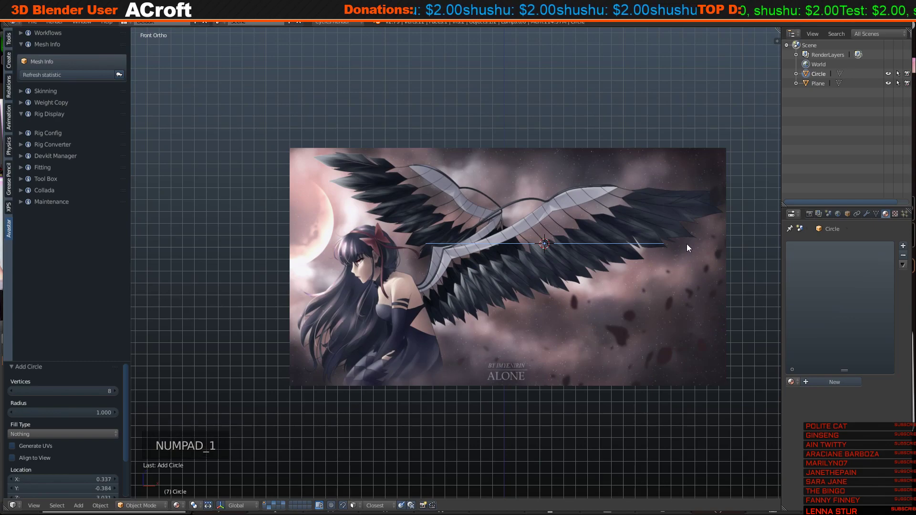
pyautogui.press('r')
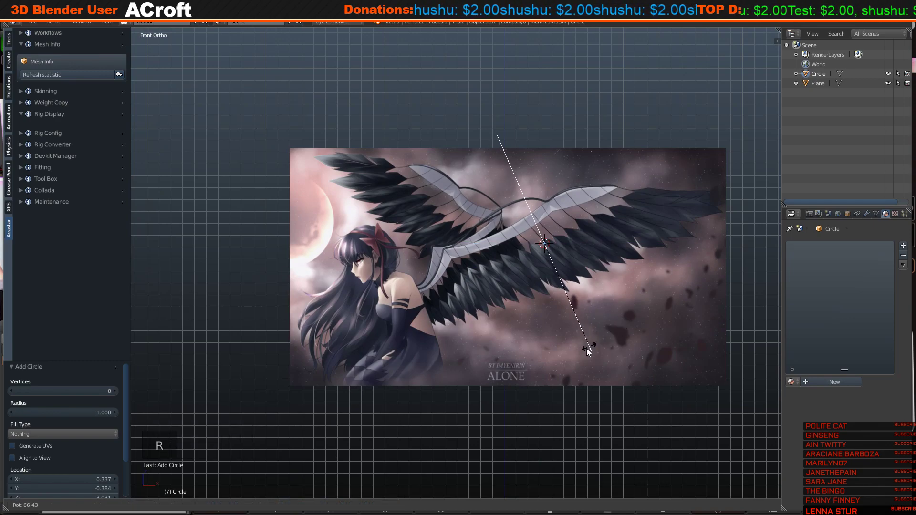
pyautogui.click(585, 348)
pyautogui.press('r')
pyautogui.click(597, 343)
# Scale the circle by 0.082 and move it to the wing's root behind the character's shoulder.
pyautogui.press('s')
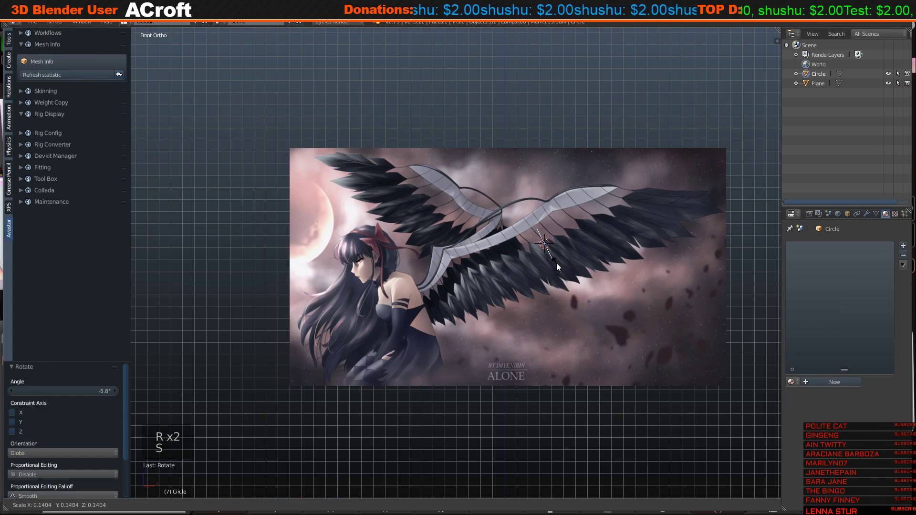
pyautogui.click(552, 255)
pyautogui.press('g')
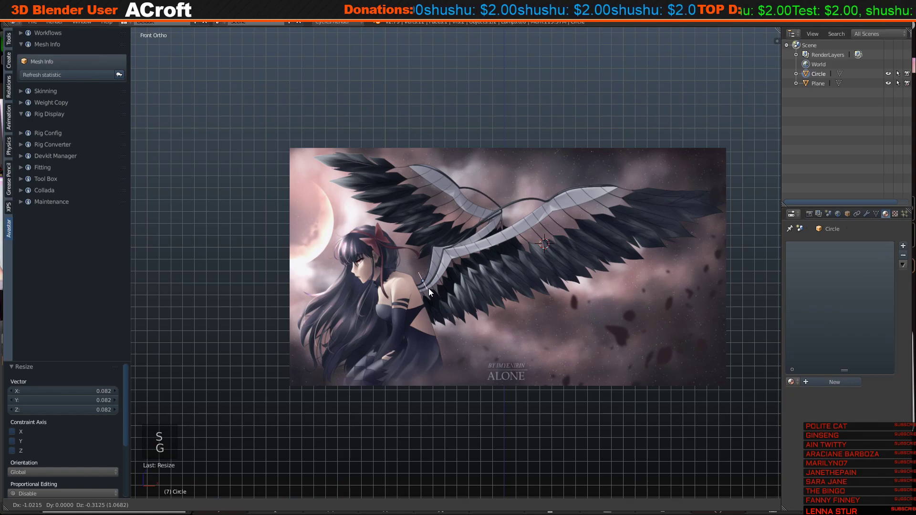
pyautogui.click(426, 293)
# Shrink the circle further by a factor of 0.223 to approach the wing bone's thickness.
pyautogui.scroll(8, 425, 302)
pyautogui.keyDown('shift'); pyautogui.moveTo(421, 333); pyautogui.dragTo(524, 355, button='middle'); pyautogui.keyUp('shift')
pyautogui.press('s')
pyautogui.click(443, 277)
# Move the circle by -0.016 in X and -0.028 in Z onto the wing bone's base and scale it by 0.591.
pyautogui.scroll(4, 425, 293)
pyautogui.keyDown('shift'); pyautogui.scroll(1, 405, 308); pyautogui.keyUp('shift')
pyautogui.keyDown('shift'); pyautogui.moveTo(405, 308); pyautogui.dragTo(435, 229, button='middle'); pyautogui.keyUp('shift')
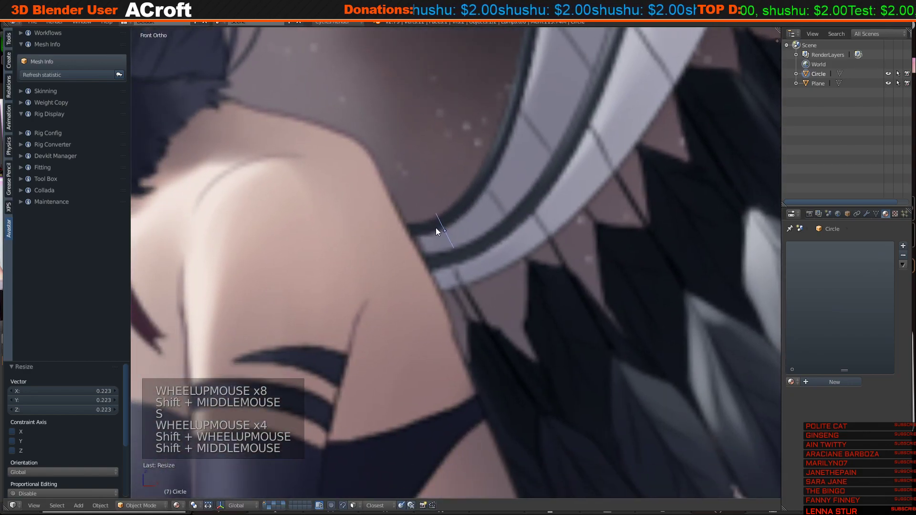
pyautogui.press('g')
pyautogui.click(422, 259)
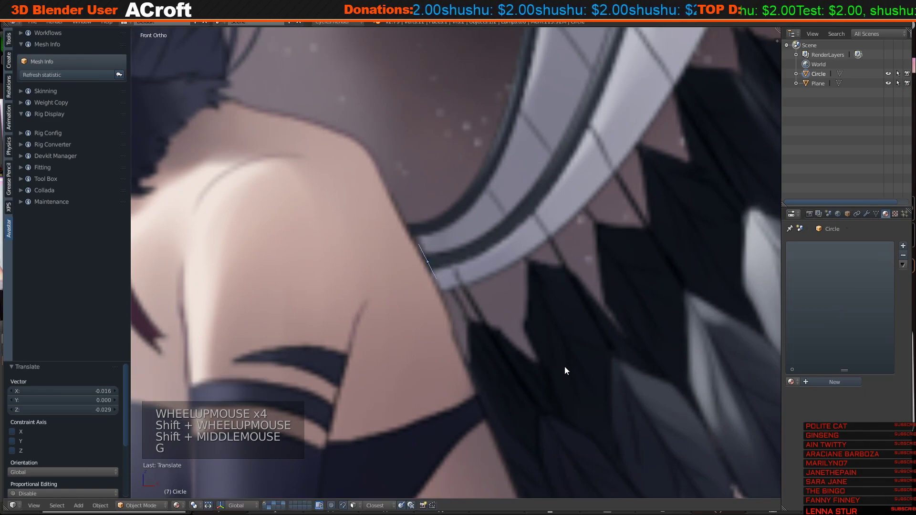
pyautogui.press('s')
pyautogui.click(505, 322)
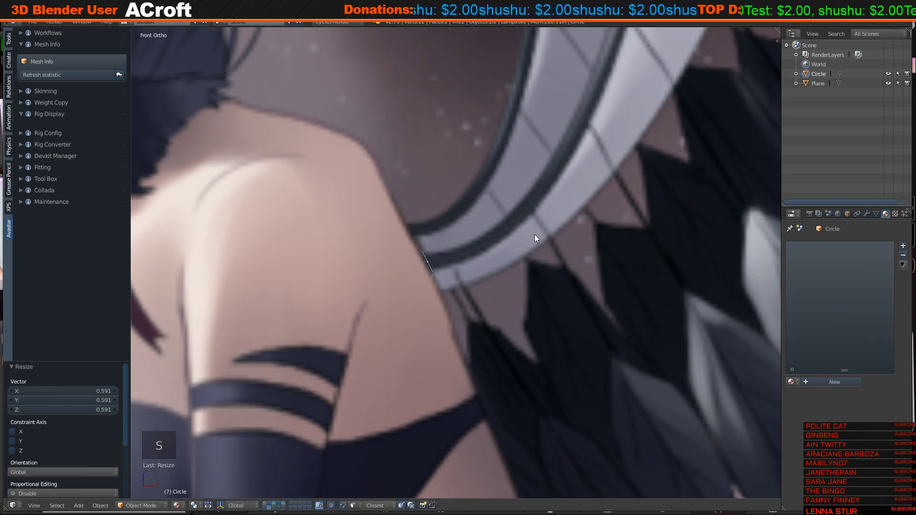
# Put the circle into Edit Mode and switch the selection mode to edges.
pyautogui.scroll(2, 513, 223)
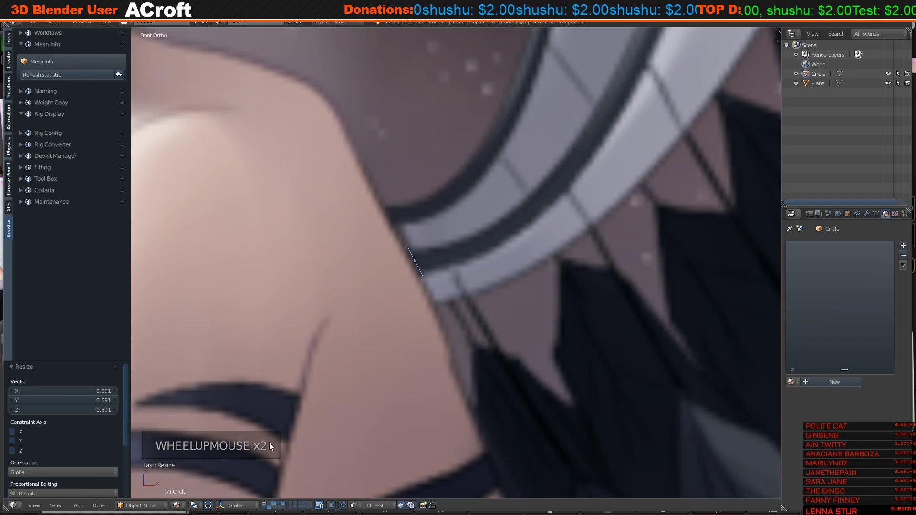
pyautogui.press('Tab')
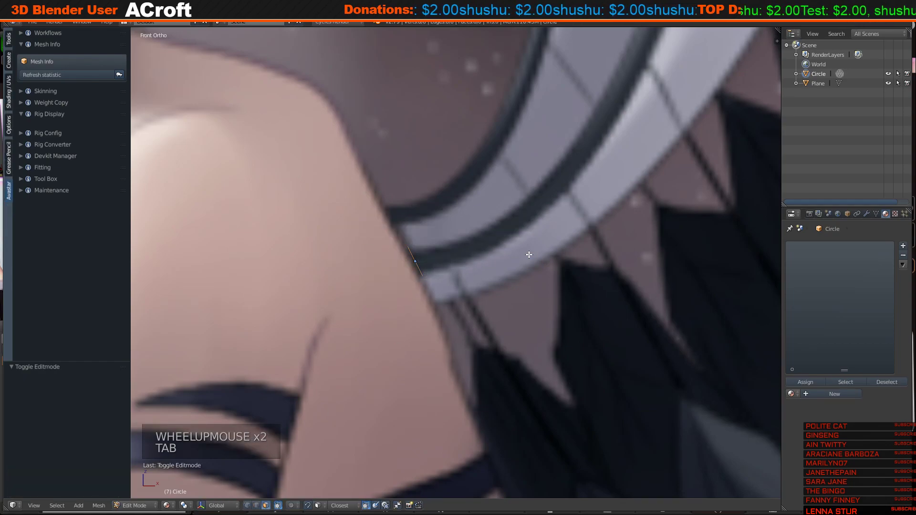
pyautogui.click(248, 506)
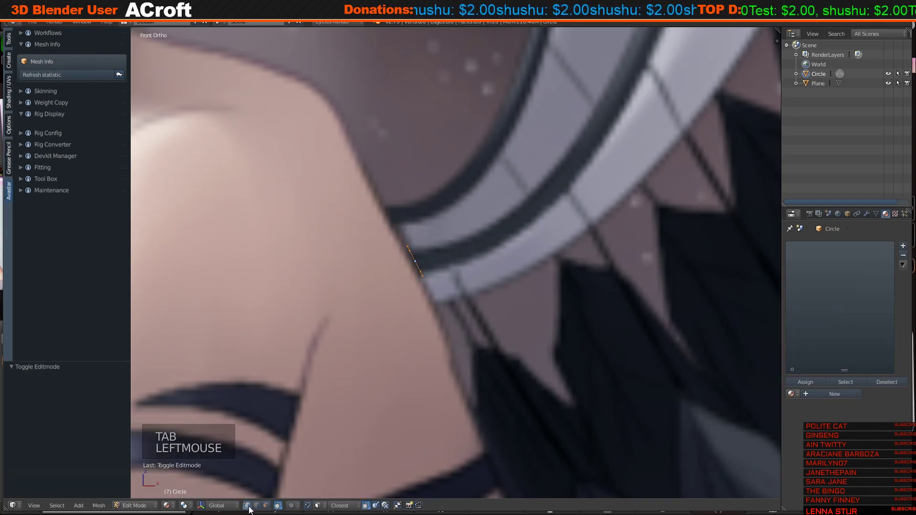
pyautogui.click(257, 506)
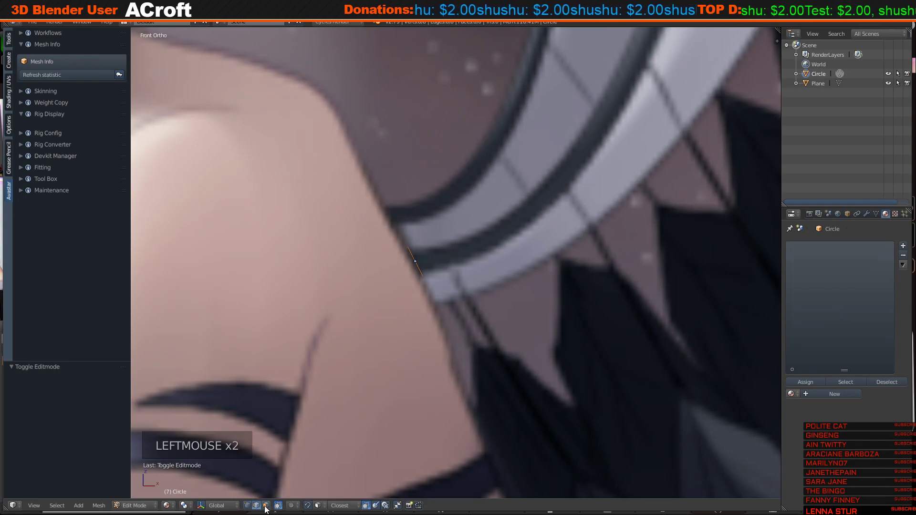
# Switch to vertex selection in the front view and scale the circle by a factor of 0.858.
pyautogui.moveTo(432, 279); pyautogui.dragTo(403, 241, button='middle')
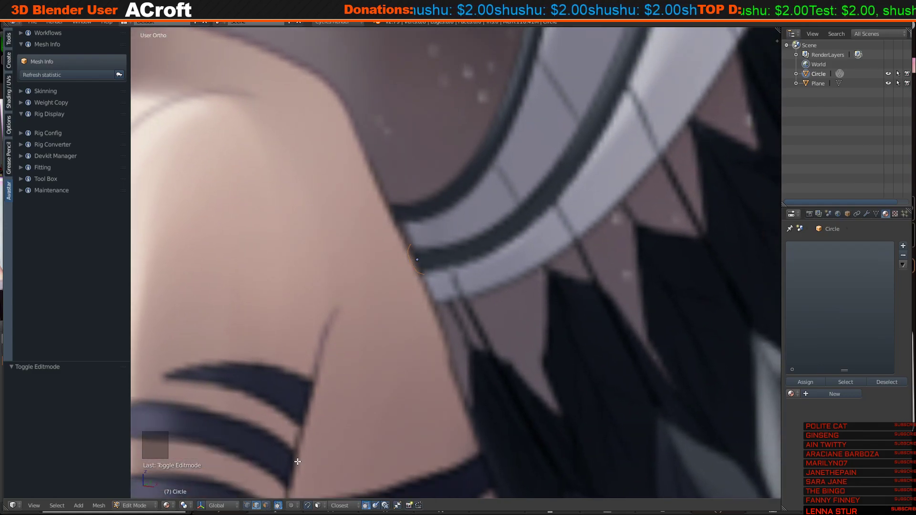
pyautogui.press('KP_1')
pyautogui.click(247, 505)
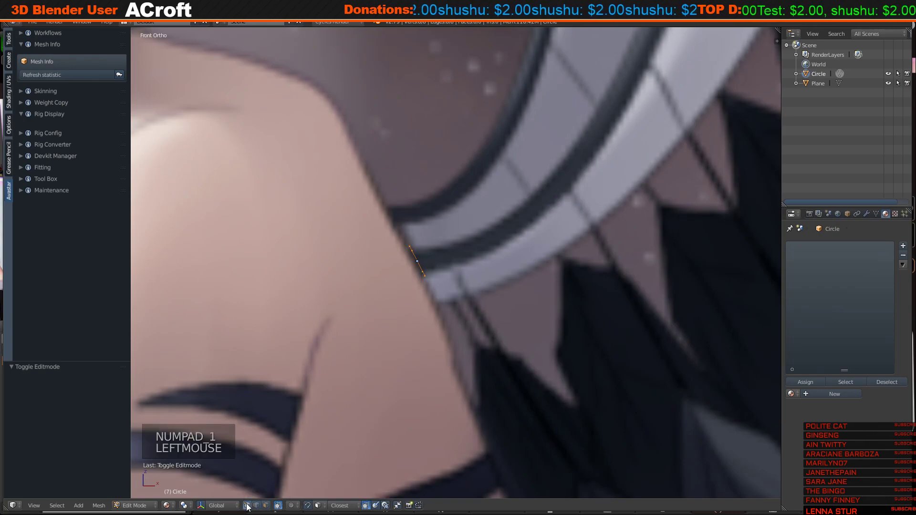
pyautogui.scroll(2, 419, 262)
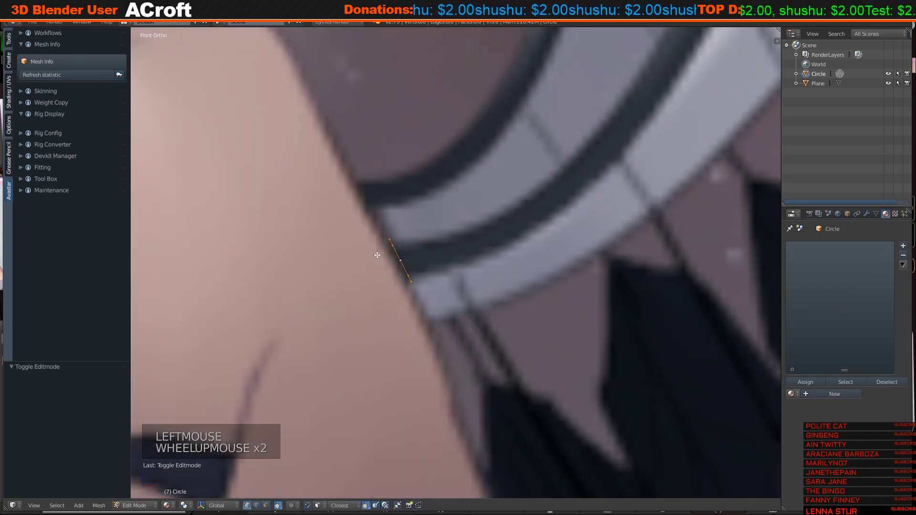
pyautogui.press('s')
pyautogui.press('s')
pyautogui.press('s')
pyautogui.click(501, 346)
# Extrude the circle twice along the wing bone from its root, the second time by 0.031 in X and 0.016 in Z.
pyautogui.keyDown('shift'); pyautogui.moveTo(501, 346); pyautogui.dragTo(315, 252, button='middle'); pyautogui.keyUp('shift')
pyautogui.press('e')
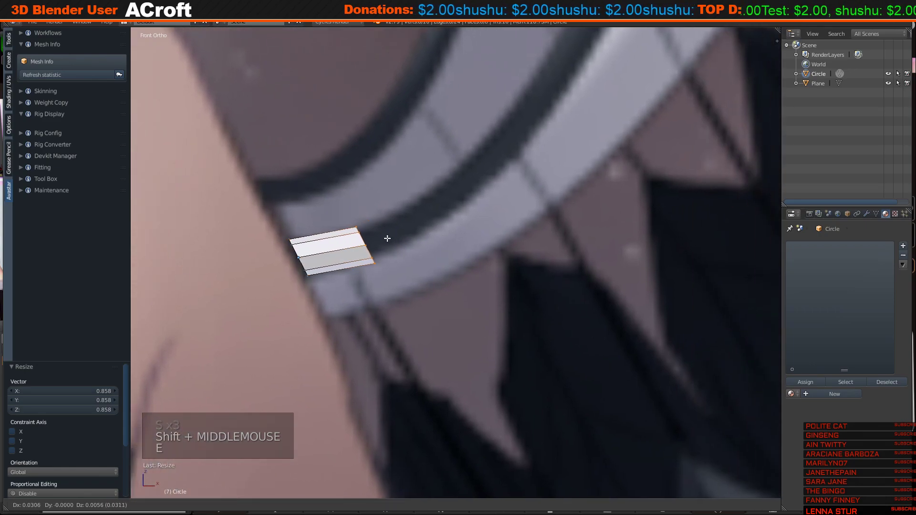
pyautogui.click(383, 239)
pyautogui.press('e')
pyautogui.click(455, 203)
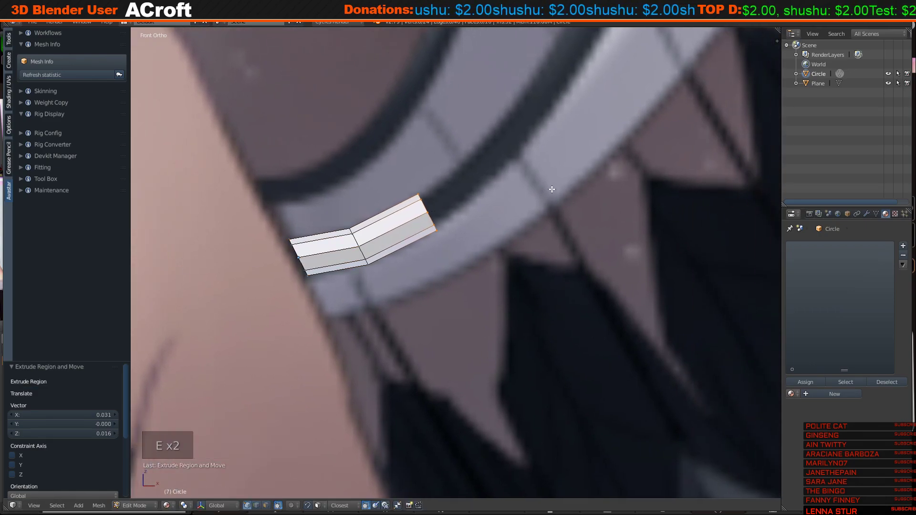
# Rotate the end loop to follow the bone's curve and extrude it by 0.033 in X and 0.030 in Z.
pyautogui.press('r')
pyautogui.click(542, 173)
pyautogui.press('e')
pyautogui.click(525, 129)
# Extrude another segment up the curved wing bone and rotate its end loop by -9.9°.
pyautogui.keyDown('shift'); pyautogui.moveTo(525, 129); pyautogui.dragTo(397, 282, button='middle'); pyautogui.keyUp('shift')
pyautogui.press('e')
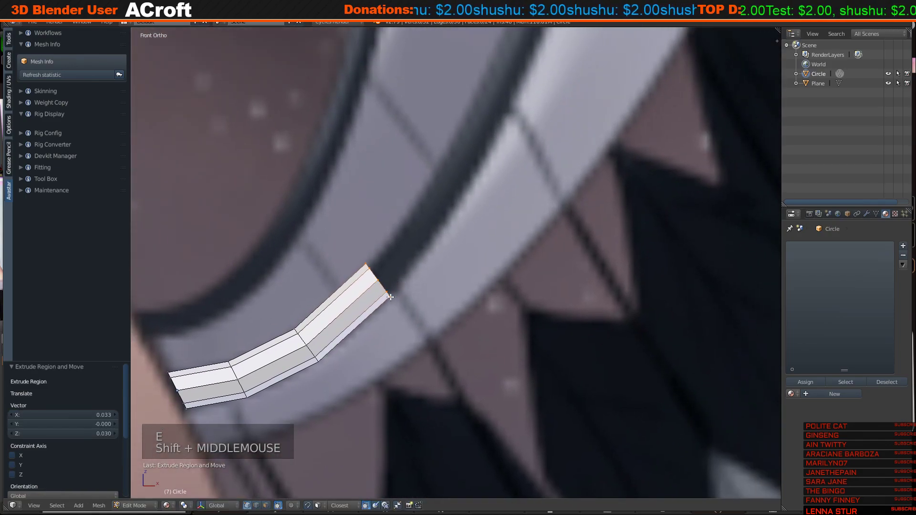
pyautogui.click(445, 222)
pyautogui.press('r')
pyautogui.click(520, 181)
# Extrude the tube one segment further up the bone and rotate its end loop by -6.69°.
pyautogui.keyDown('shift'); pyautogui.moveTo(520, 182); pyautogui.dragTo(389, 326, button='middle'); pyautogui.keyUp('shift')
pyautogui.scroll(-4, 416, 295)
pyautogui.press('e')
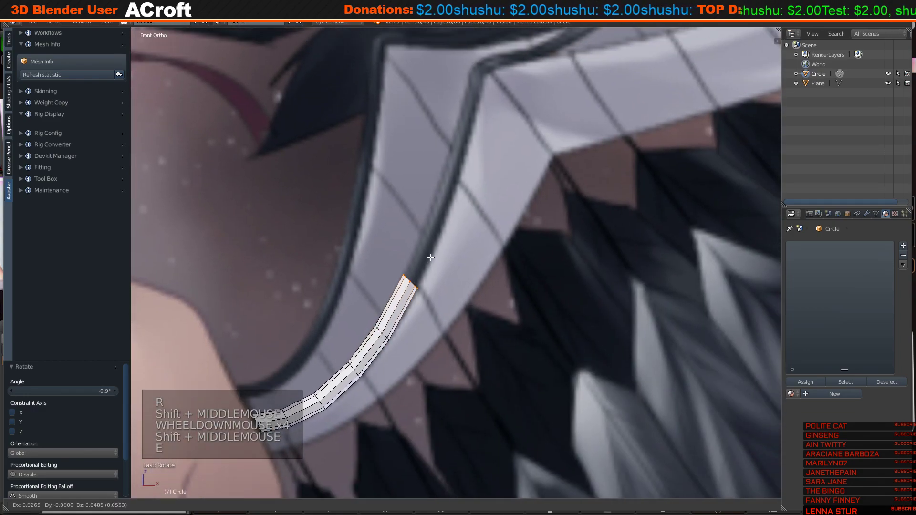
pyautogui.click(475, 234)
pyautogui.press('r')
pyautogui.click(476, 218)
# Extrude two more segments toward the wing's elbow and rotate the final end loop by -8.88°.
pyautogui.press('e')
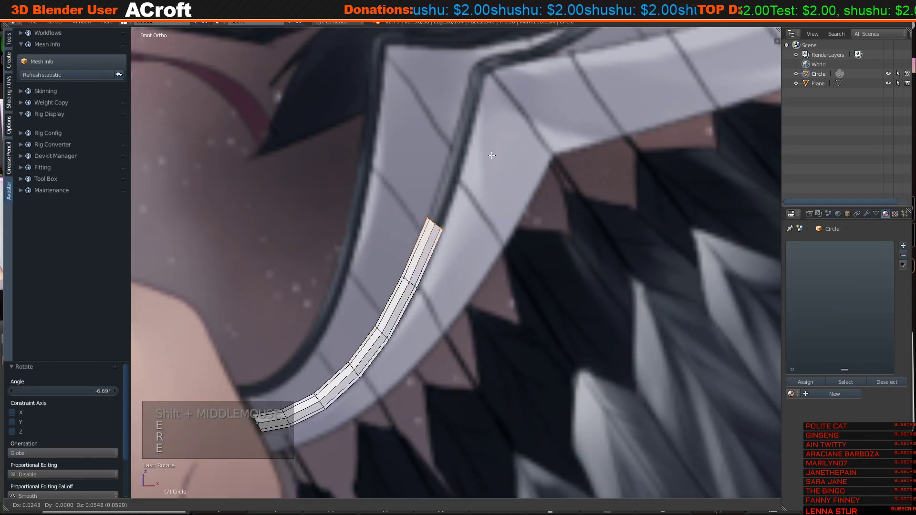
pyautogui.click(493, 152)
pyautogui.keyDown('shift'); pyautogui.moveTo(493, 151); pyautogui.dragTo(470, 291, button='middle'); pyautogui.keyUp('shift')
pyautogui.press('e')
pyautogui.click(425, 299)
pyautogui.press('r')
pyautogui.click(531, 272)
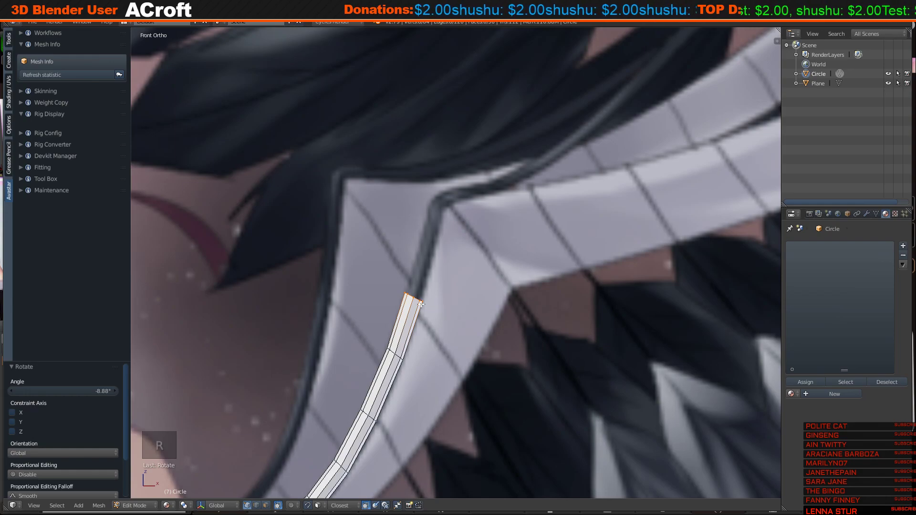
# Add a loop cut in the segment at the wing root, slid by a factor of -0.242 toward the first joint.
pyautogui.scroll(-2, 421, 304)
pyautogui.keyDown('shift'); pyautogui.moveTo(405, 329); pyautogui.dragTo(443, 272, button='middle'); pyautogui.keyUp('shift')
pyautogui.scroll(2, 327, 329)
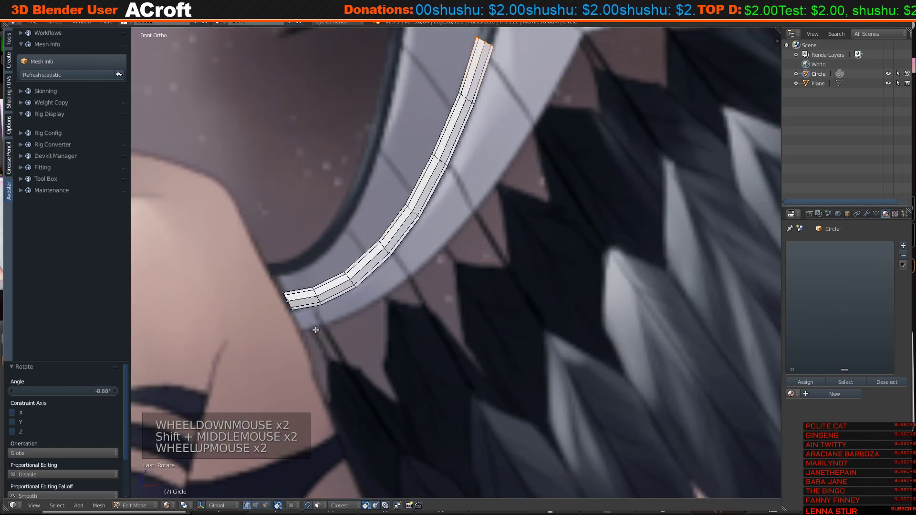
pyautogui.scroll(-3, 408, 334)
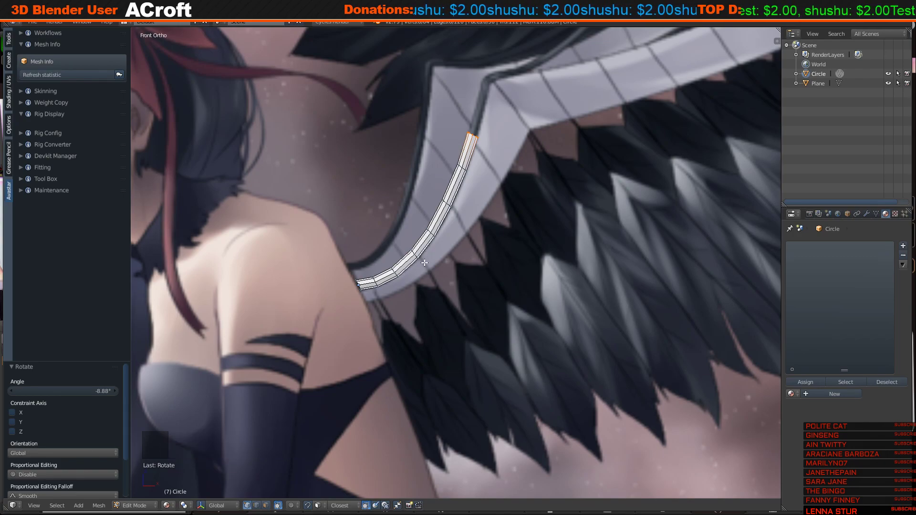
pyautogui.keyDown('shift'); pyautogui.moveTo(511, 181); pyautogui.dragTo(403, 252, button='middle'); pyautogui.keyUp('shift')
pyautogui.scroll(7, 518, 180)
pyautogui.hotkey('ctrl', 'r')
pyautogui.click(403, 252)
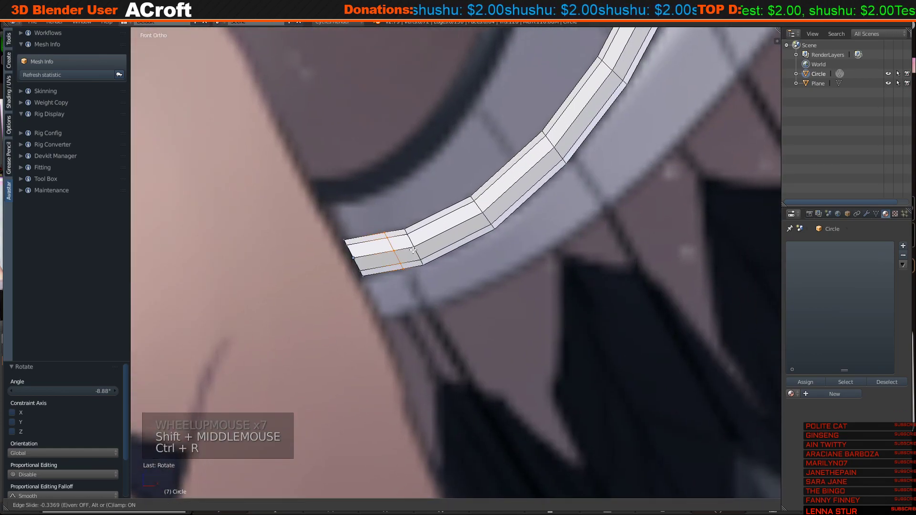
pyautogui.click(410, 250)
# Slide the first joint's edge loop toward the wing root by a factor of -0.256 and clear the selection.
pyautogui.keyDown('alt'); pyautogui.rightClick(410, 249); pyautogui.keyUp('alt')
pyautogui.press('g')
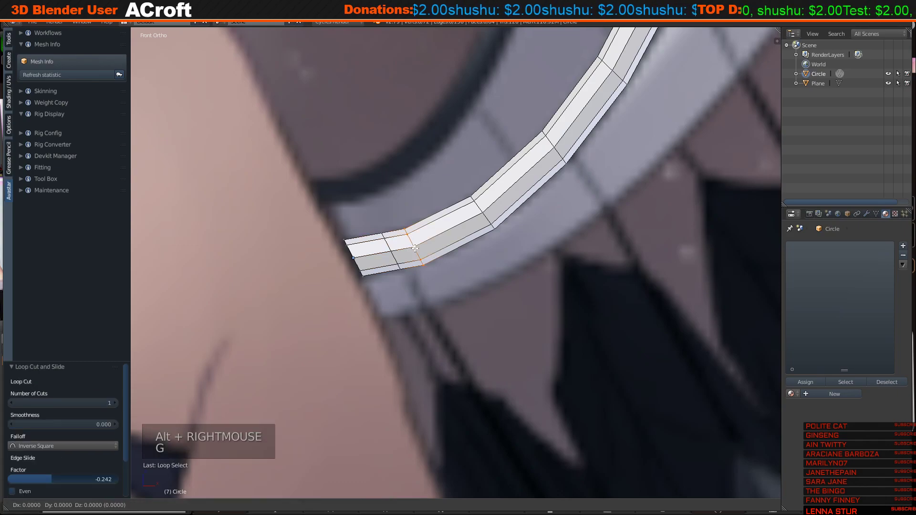
pyautogui.click(403, 254)
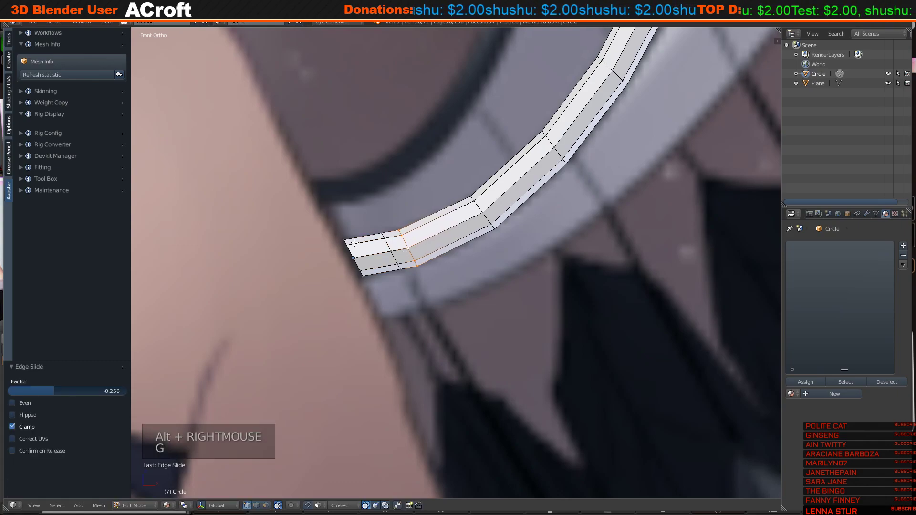
pyautogui.press('a')
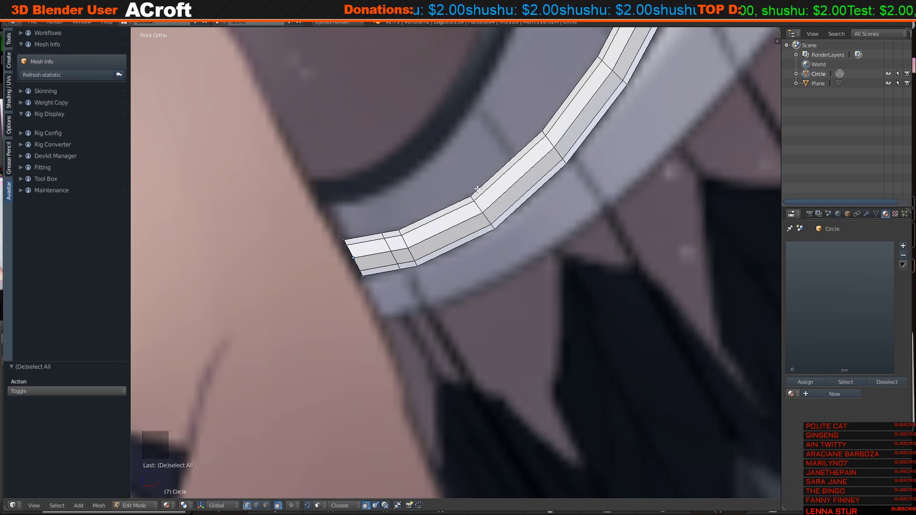
# Add a loop cut in the fourth span along the tube, slid by a factor of 0.648 toward its lower joint.
pyautogui.keyDown('shift'); pyautogui.moveTo(396, 260); pyautogui.dragTo(278, 309, button='middle'); pyautogui.keyUp('shift')
pyautogui.keyDown('shift'); pyautogui.moveTo(423, 197); pyautogui.dragTo(442, 255, button='middle'); pyautogui.keyUp('shift')
pyautogui.hotkey('ctrl', 'r')
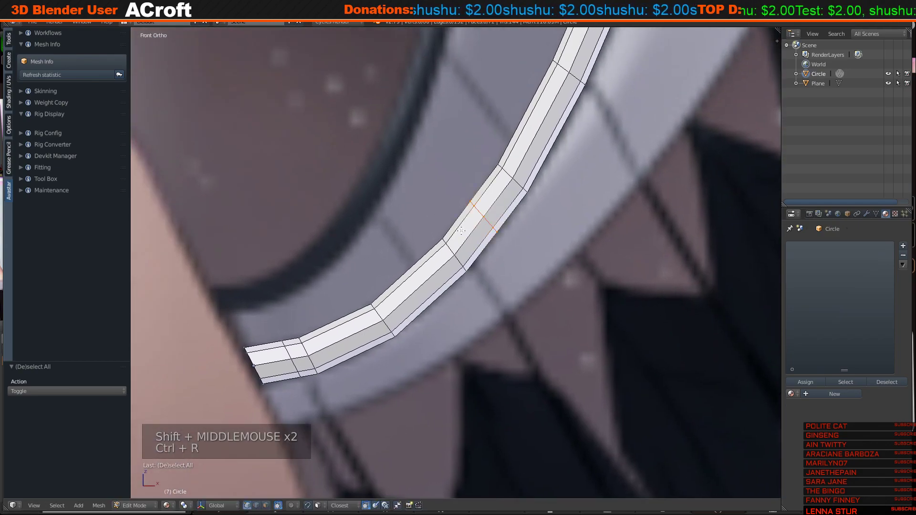
pyautogui.click(459, 234)
pyautogui.click(443, 254)
# Add a loop cut two joints further up the tube, slid close to the lower joint by a factor of 0.800.
pyautogui.keyDown('shift'); pyautogui.moveTo(442, 254); pyautogui.dragTo(414, 278, button='middle'); pyautogui.keyUp('shift')
pyautogui.hotkey('ctrl', 'r')
pyautogui.click(428, 200)
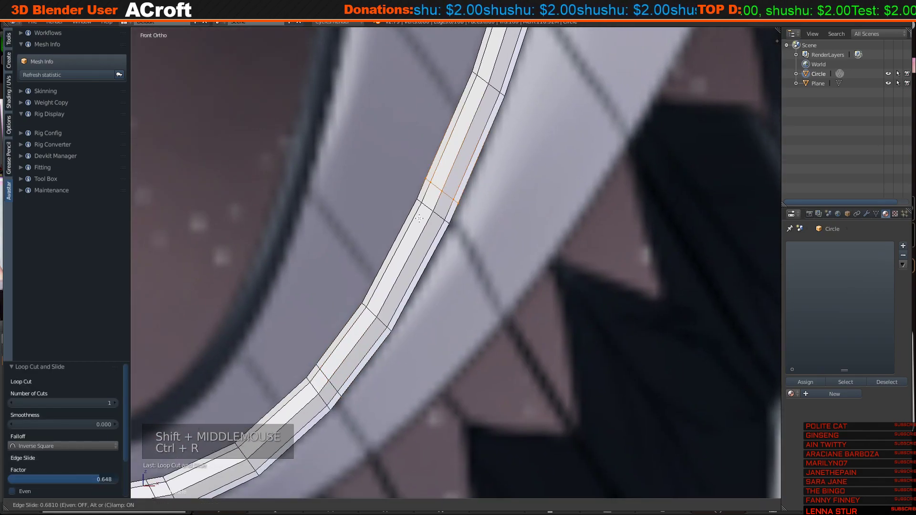
pyautogui.click(442, 206)
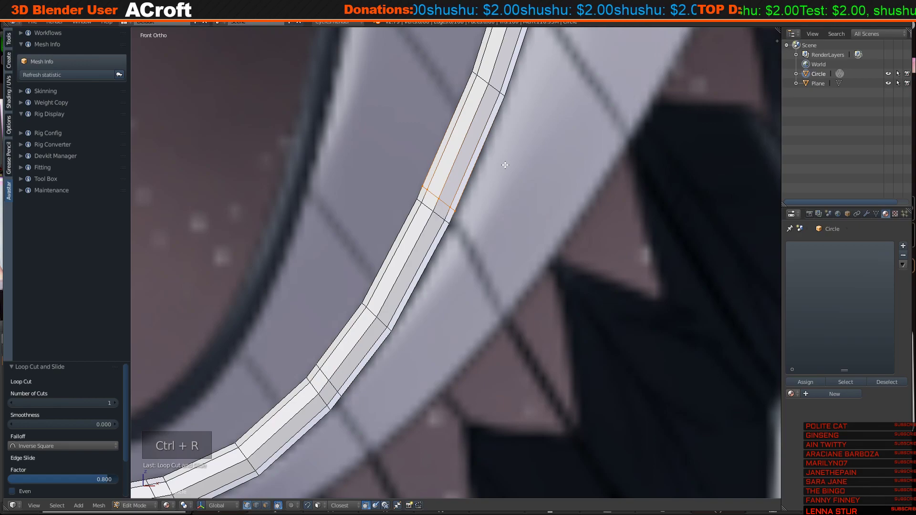
# Select the edge loop at the tube's open upper end.
pyautogui.scroll(-2, 499, 172)
pyautogui.scroll(2, 443, 220)
pyautogui.keyDown('shift'); pyautogui.moveTo(499, 172); pyautogui.dragTo(438, 227, button='middle'); pyautogui.keyUp('shift')
pyautogui.keyDown('shift'); pyautogui.scroll(1, 438, 228); pyautogui.keyUp('shift')
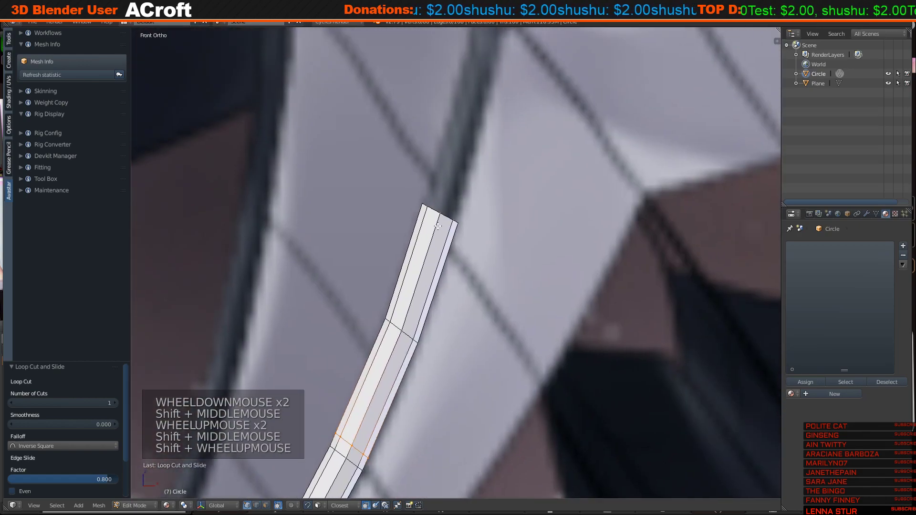
pyautogui.keyDown('alt'); pyautogui.rightClick(447, 209); pyautogui.keyUp('alt')
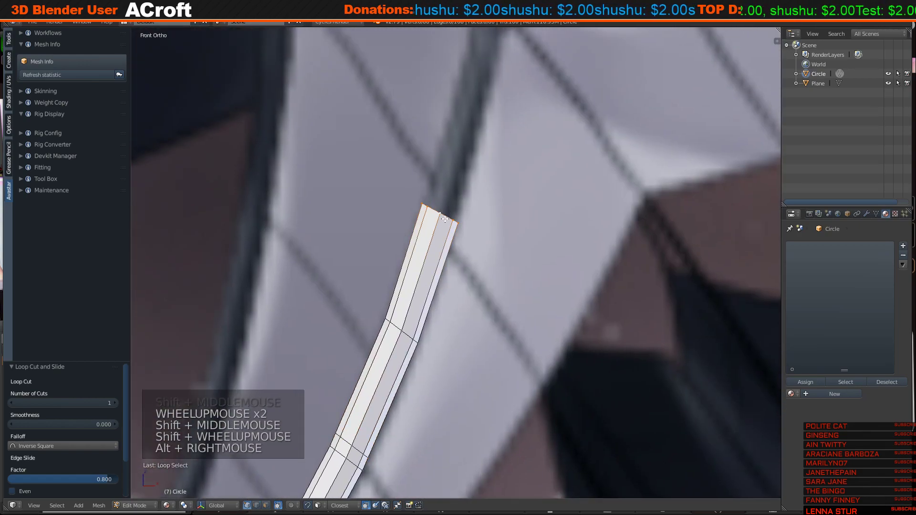
# Try sliding the selected end loop back down the last segment by a factor of 0.252.
pyautogui.press('g')
pyautogui.press('g')
pyautogui.click(435, 249)
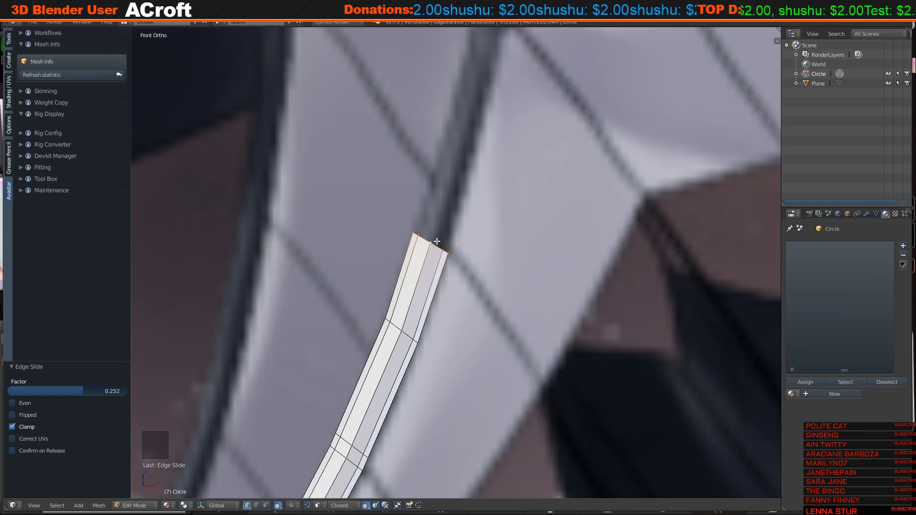
pyautogui.press('g')
pyautogui.hotkey('ctrl', 'z')
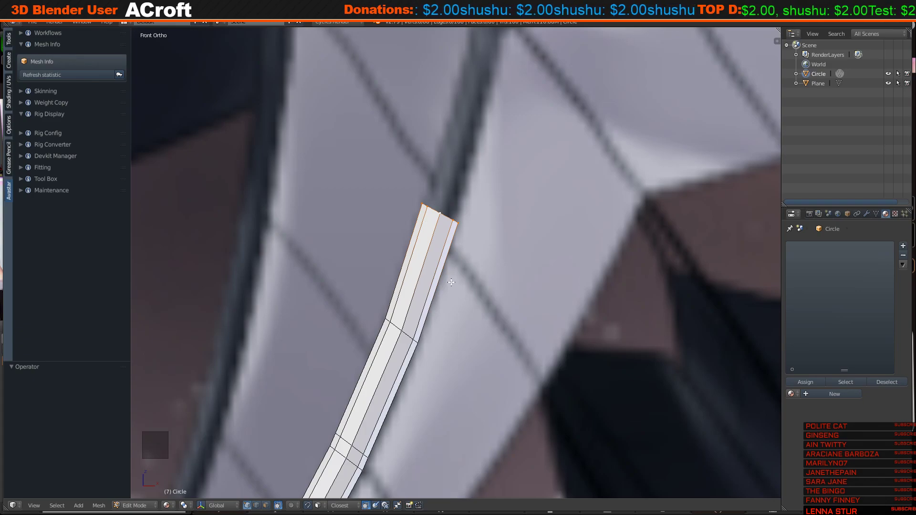
# Slide the open end's loop back along the last segment by a factor of 0.255 to the drawn plate line.
pyautogui.press('g')
pyautogui.press('g')
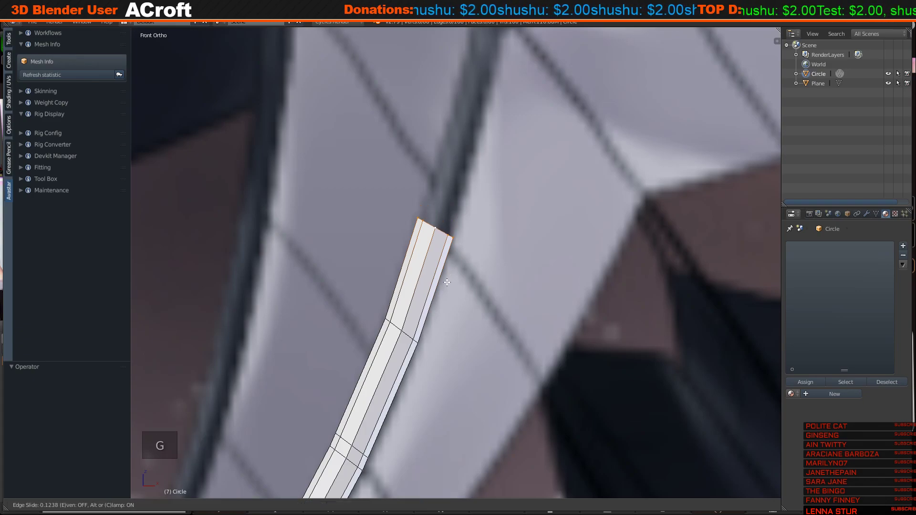
pyautogui.click(442, 288)
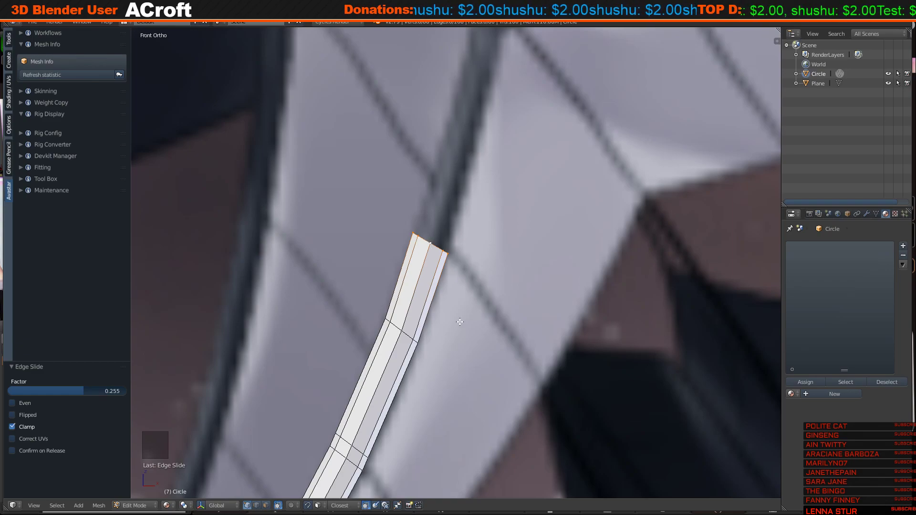
# Extrude a short collar by 0.003 in X and 0.008 in Z, then slide its end loop back by 0.159.
pyautogui.press('e')
pyautogui.click(437, 222)
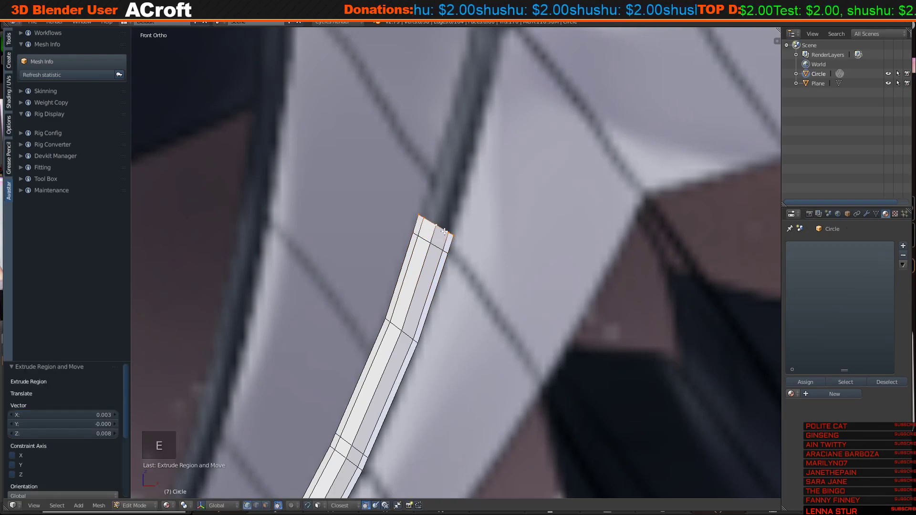
pyautogui.press('g')
pyautogui.press('g')
pyautogui.click(444, 232)
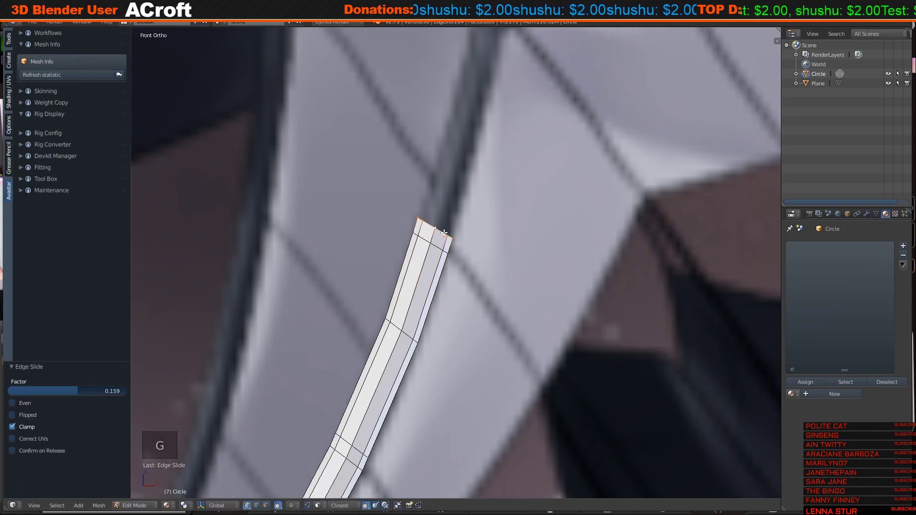
# Extrude a long segment up toward the wing's elbow and rotate its end loop by -13°.
pyautogui.keyDown('shift'); pyautogui.moveTo(444, 233); pyautogui.dragTo(411, 313, button='middle'); pyautogui.keyUp('shift')
pyautogui.press('e')
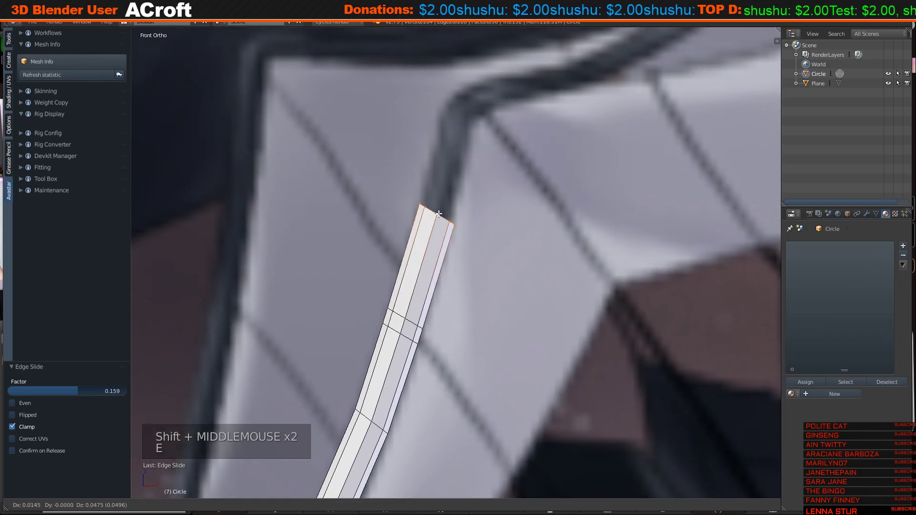
pyautogui.click(432, 214)
pyautogui.press('r')
pyautogui.click(470, 201)
pyautogui.keyDown('shift'); pyautogui.moveTo(470, 202); pyautogui.dragTo(442, 241, button='middle'); pyautogui.keyUp('shift')
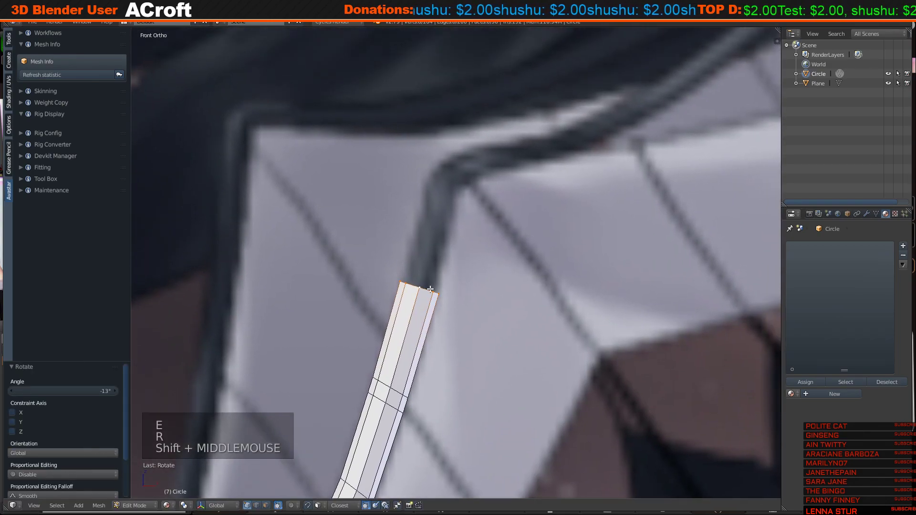
# Extrude the end by 0.008 in X and 0.036 in Z to the elbow's start and rotate it by 5.7°.
pyautogui.press('e')
pyautogui.click(447, 203)
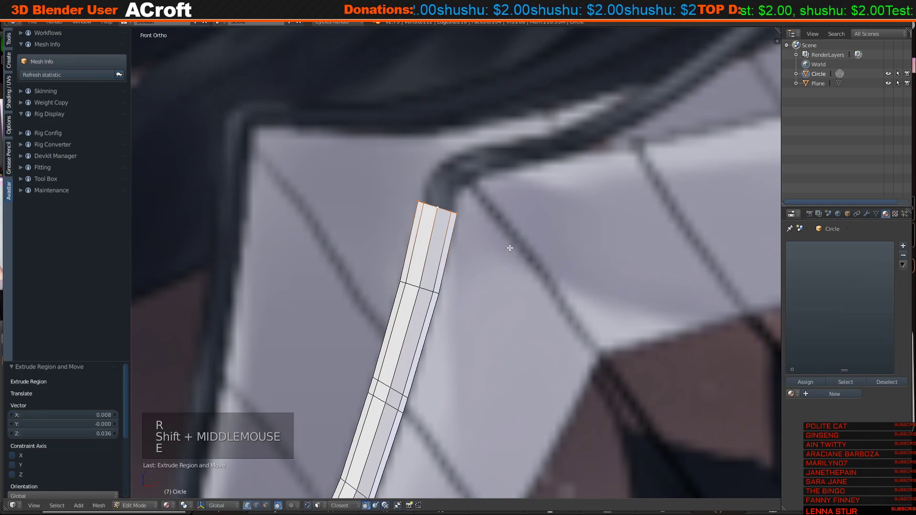
pyautogui.press('r')
pyautogui.click(489, 210)
# Extrude two short segments into the elbow bend, the second by 0.003 in X and 0.004 in Z, rotating each end loop.
pyautogui.press('e')
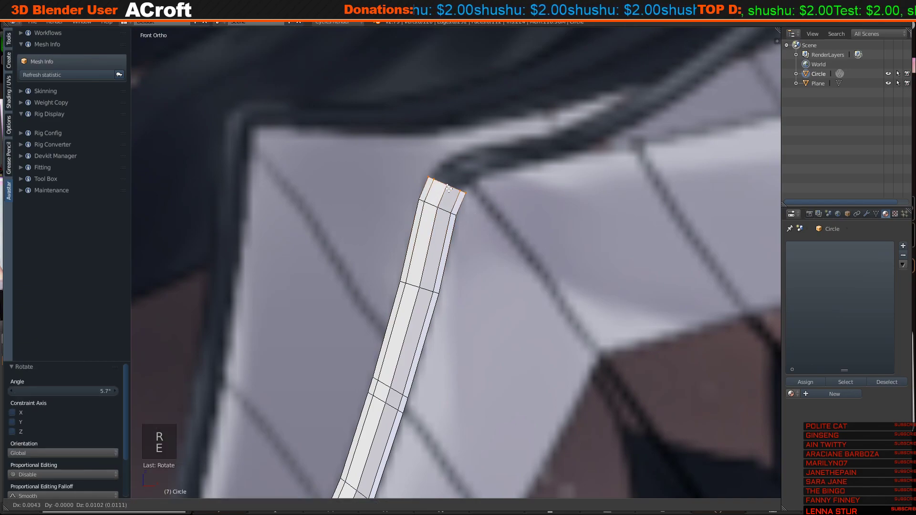
pyautogui.click(449, 189)
pyautogui.press('r')
pyautogui.click(497, 208)
pyautogui.press('e')
pyautogui.click(455, 177)
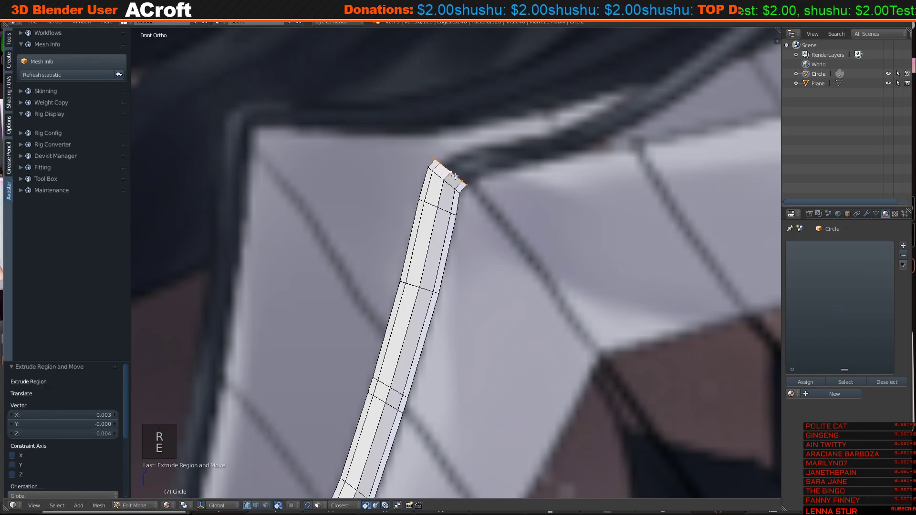
pyautogui.press('r')
pyautogui.click(503, 196)
# Extrude another short segment around the elbow and rotate its end loop by 6.78°.
pyautogui.press('e')
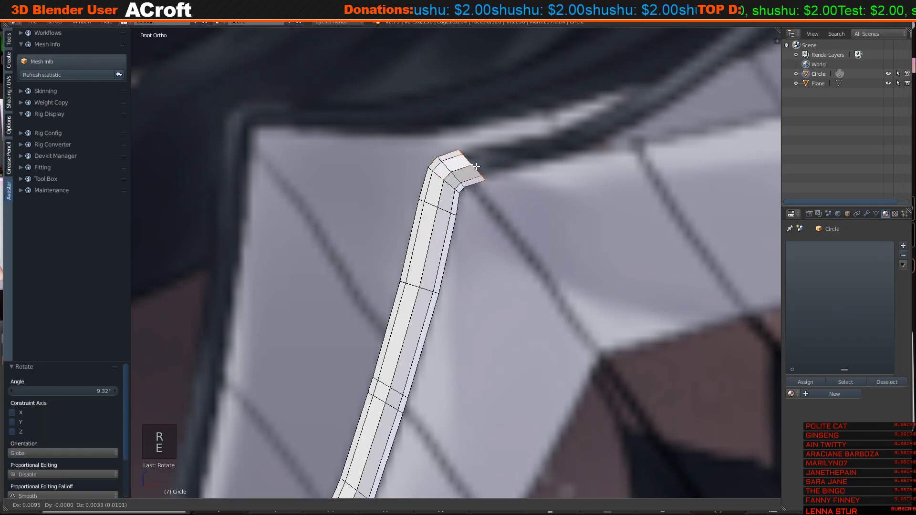
pyautogui.click(534, 204)
pyautogui.press('r')
pyautogui.click(534, 214)
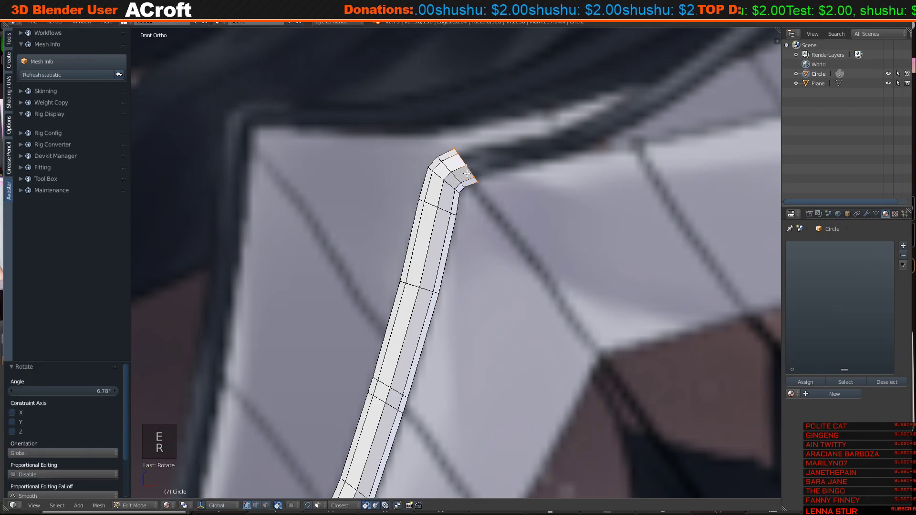
# Extrude two segments outward along the bone beyond the elbow, the second by 0.020 in X and 0.006 in Z.
pyautogui.press('e')
pyautogui.click(532, 149)
pyautogui.press('e')
pyautogui.click(577, 144)
pyautogui.keyDown('shift'); pyautogui.moveTo(578, 145); pyautogui.dragTo(444, 223, button='middle'); pyautogui.keyUp('shift')
pyautogui.scroll(-2, 501, 228)
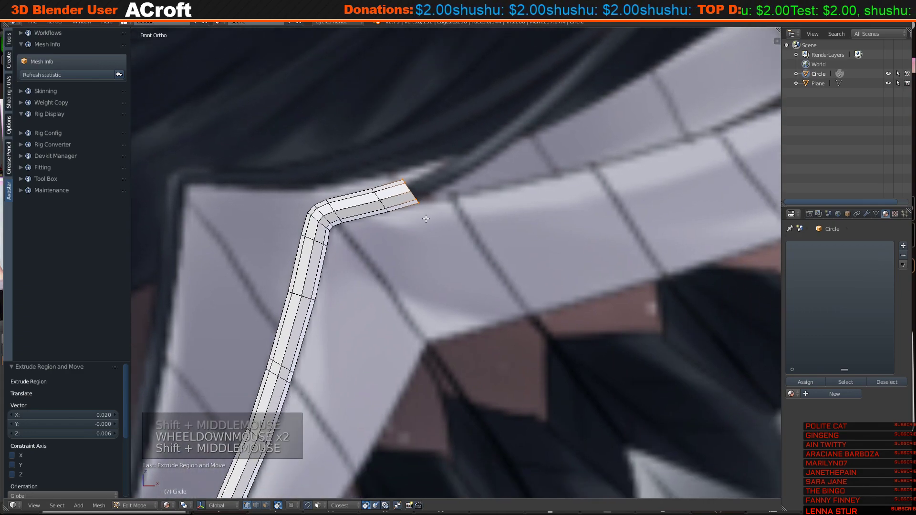
pyautogui.keyDown('shift'); pyautogui.moveTo(460, 176); pyautogui.dragTo(458, 203, button='middle'); pyautogui.keyUp('shift')
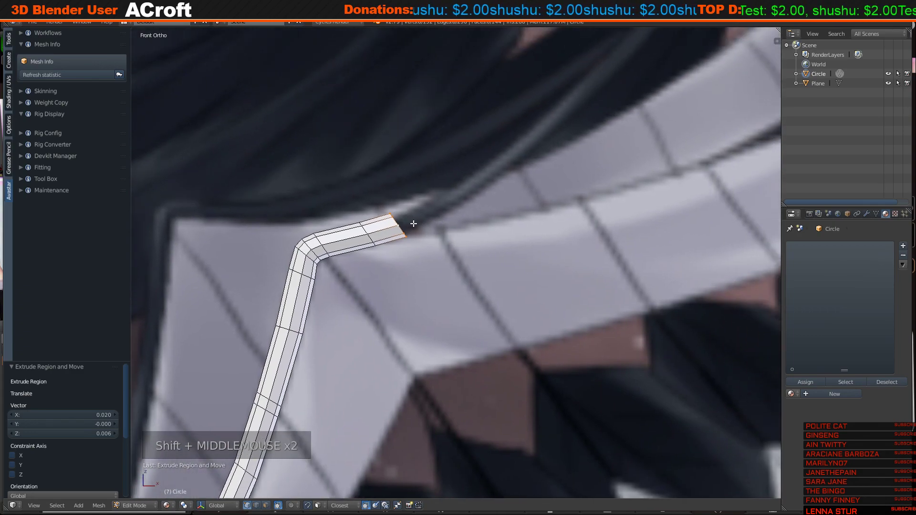
# Extrude three segments up along the dark bone beyond the elbow, by 0.027/0.013, 0.027/0.018 and 0.021/0.017 in X/Z.
pyautogui.scroll(2, 353, 214)
pyautogui.press('e')
pyautogui.press('e')
pyautogui.press('e')
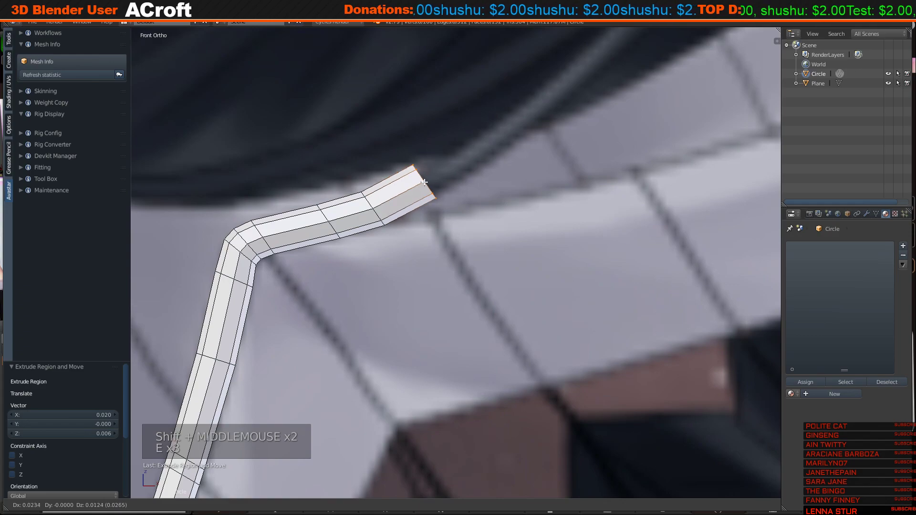
pyautogui.click(431, 181)
pyautogui.press('e')
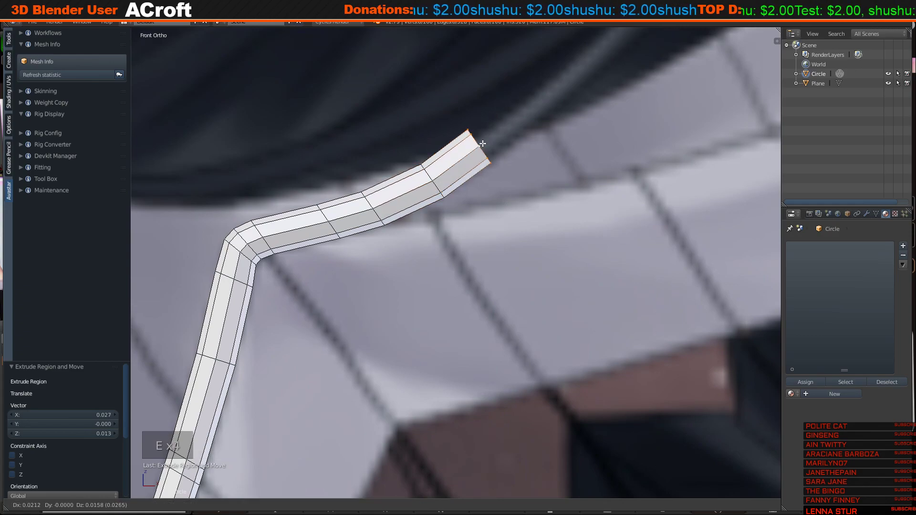
pyautogui.click(492, 142)
pyautogui.keyDown('shift'); pyautogui.moveTo(493, 142); pyautogui.dragTo(384, 253, button='middle'); pyautogui.keyUp('shift')
pyautogui.press('e')
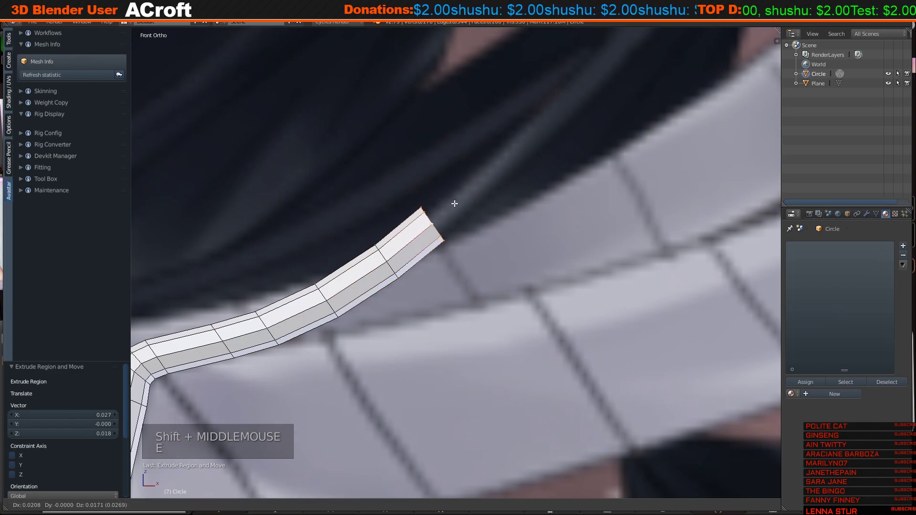
pyautogui.click(448, 210)
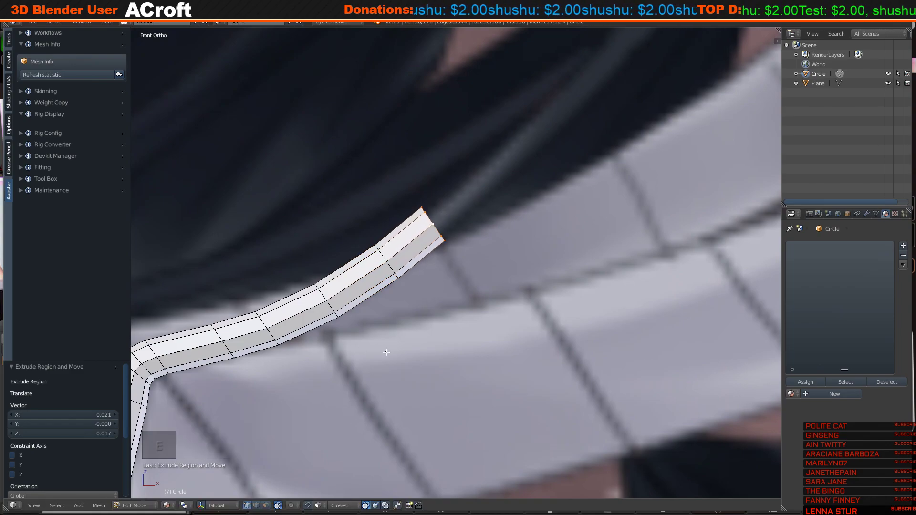
# Extrude two longer segments along the bone, by 0.044 in X and 0.039 in Z, and by 0.046 in X and 0.049 in Z.
pyautogui.scroll(-9, 382, 350)
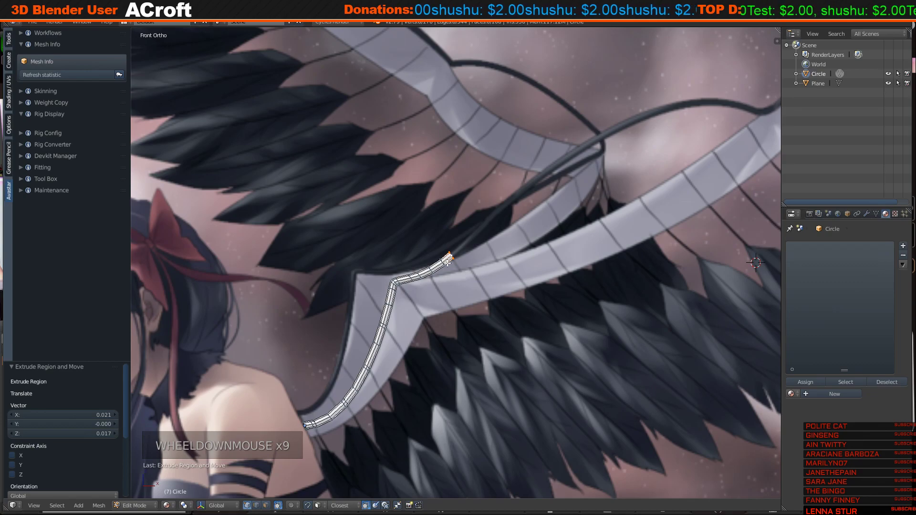
pyautogui.keyDown('shift'); pyautogui.moveTo(375, 394); pyautogui.dragTo(399, 358, button='middle'); pyautogui.keyUp('shift')
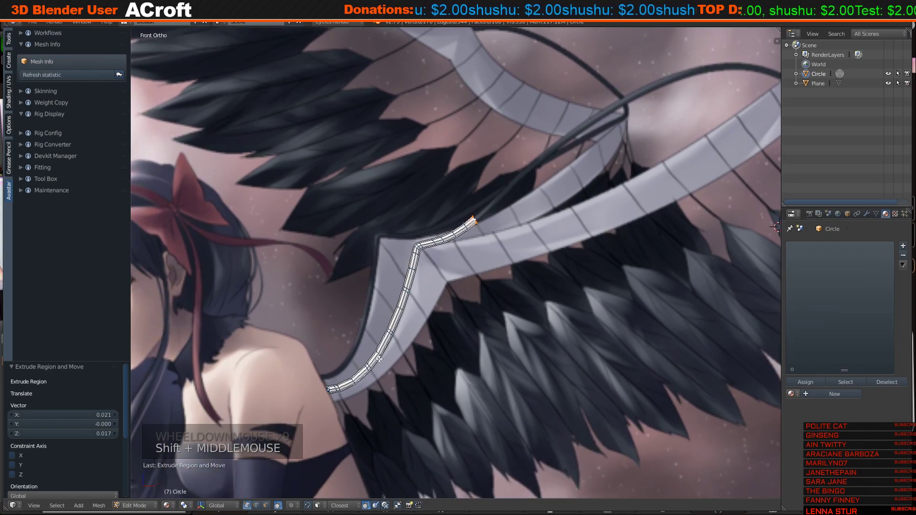
pyautogui.scroll(2, 366, 348)
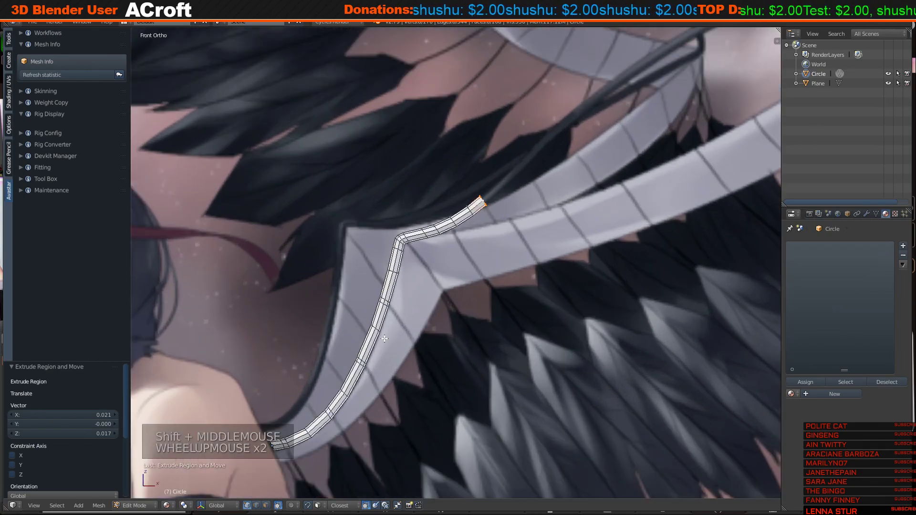
pyautogui.keyDown('shift'); pyautogui.moveTo(468, 253); pyautogui.dragTo(382, 334, button='middle'); pyautogui.keyUp('shift')
pyautogui.scroll(3, 377, 305)
pyautogui.keyDown('shift'); pyautogui.moveTo(373, 280); pyautogui.dragTo(387, 274, button='middle'); pyautogui.keyUp('shift')
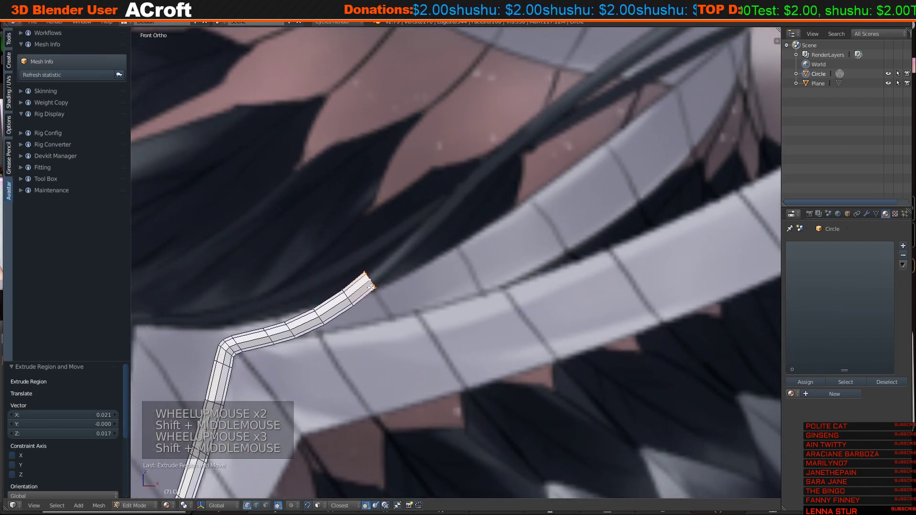
pyautogui.press('e')
pyautogui.click(425, 240)
pyautogui.press('e')
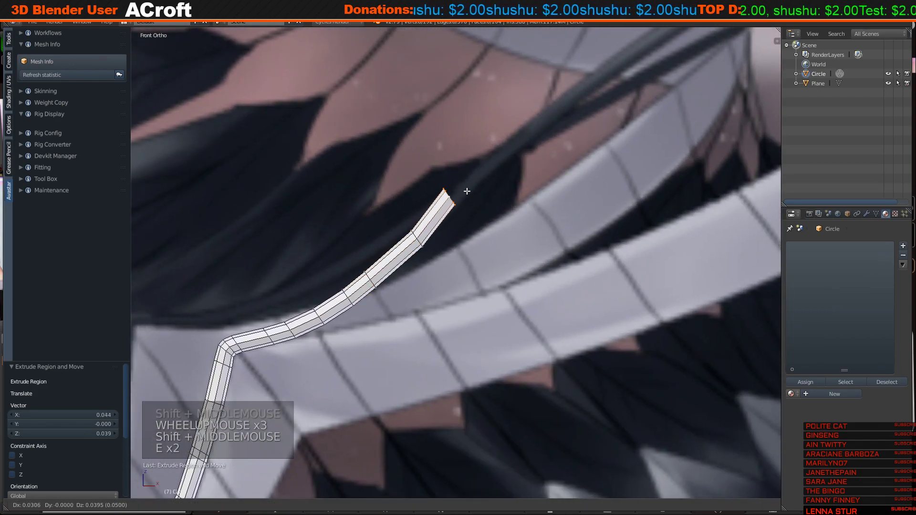
pyautogui.click(483, 183)
# Extrude two more segments toward the bone's crossing, by 0.056 in X and 0.050 in Z, and by 0.075 in X and 0.058 in Z.
pyautogui.press('e')
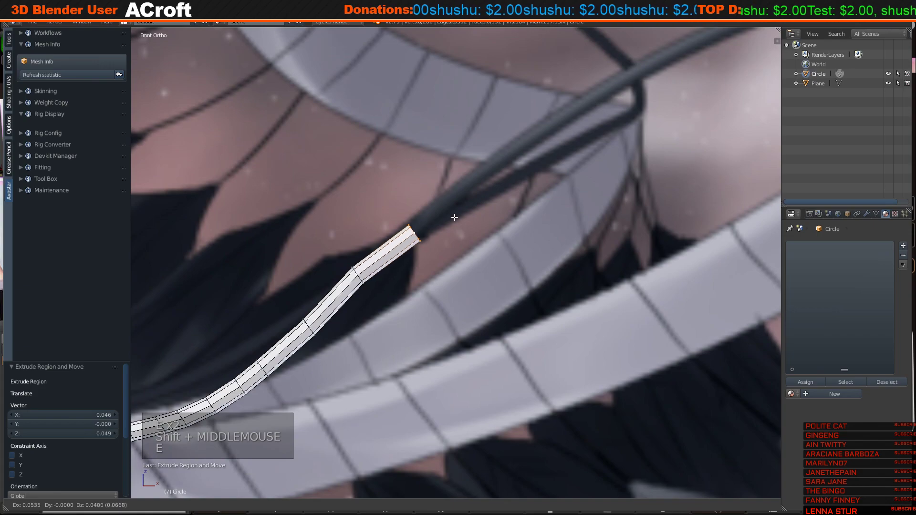
pyautogui.click(452, 206)
pyautogui.press('e')
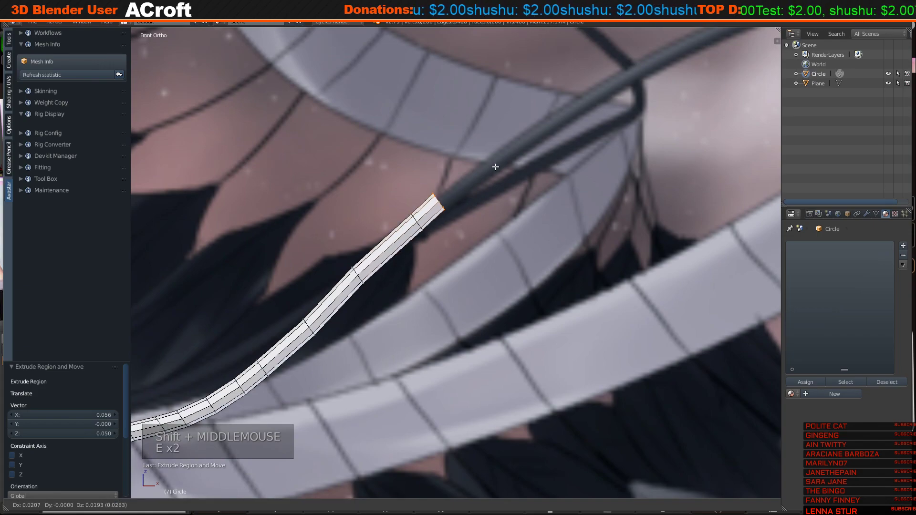
pyautogui.click(543, 134)
# Extrude two segments past the crossing with the other bone, by 0.076 in X and 0.050 in Z, and by 0.088 in X and 0.050 in Z.
pyautogui.keyDown('shift'); pyautogui.moveTo(543, 135); pyautogui.dragTo(384, 287, button='middle'); pyautogui.keyUp('shift')
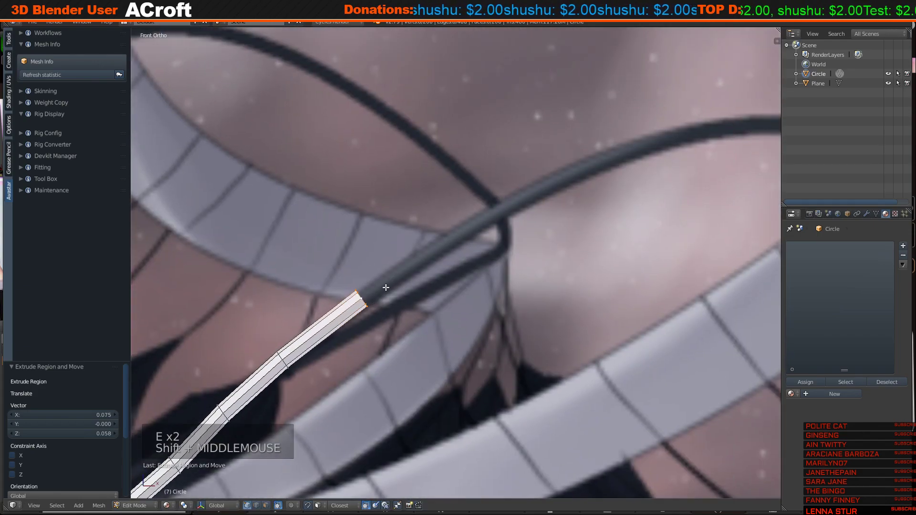
pyautogui.press('e')
pyautogui.click(468, 228)
pyautogui.press('e')
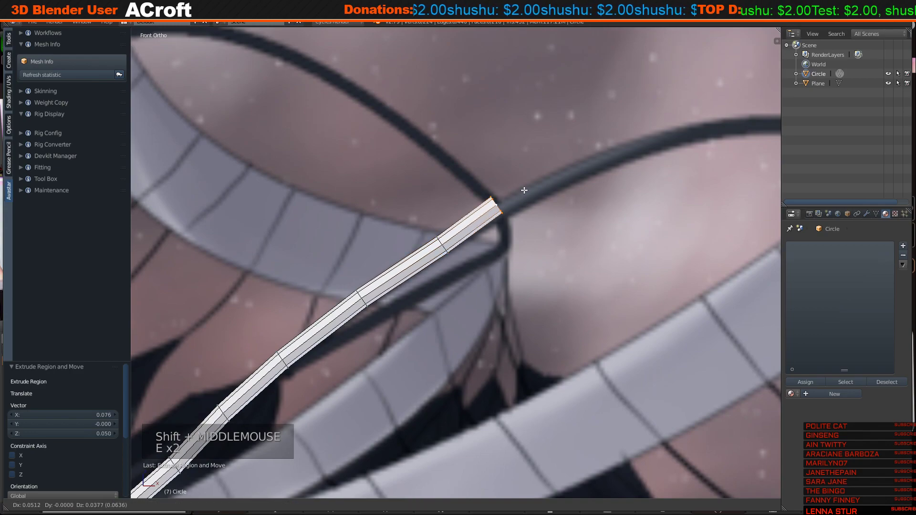
pyautogui.click(560, 178)
# Extrude a segment by 0.086 in X and 0.040 in Z, rotate its end loop slightly and nudge it 0.001 in X and -0.000899 in Z.
pyautogui.keyDown('shift'); pyautogui.moveTo(561, 178); pyautogui.dragTo(376, 280, button='middle'); pyautogui.keyUp('shift')
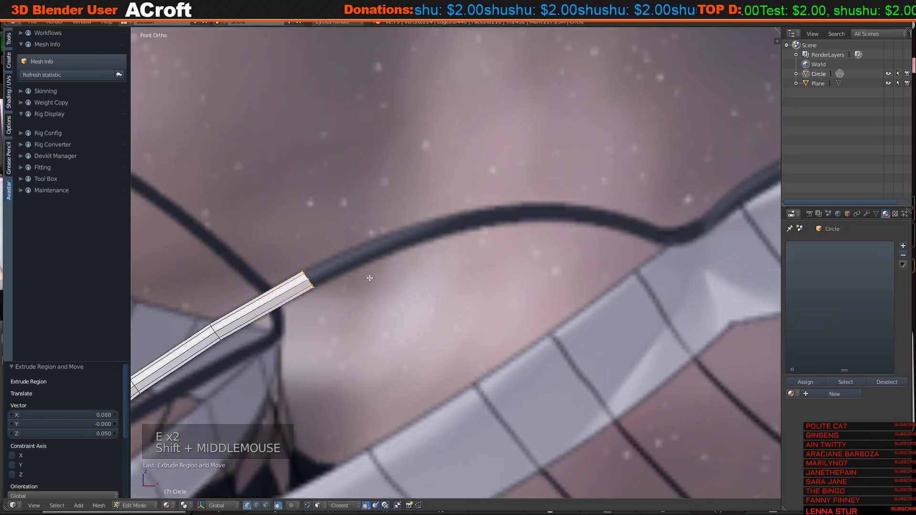
pyautogui.press('e')
pyautogui.click(409, 233)
pyautogui.press('r')
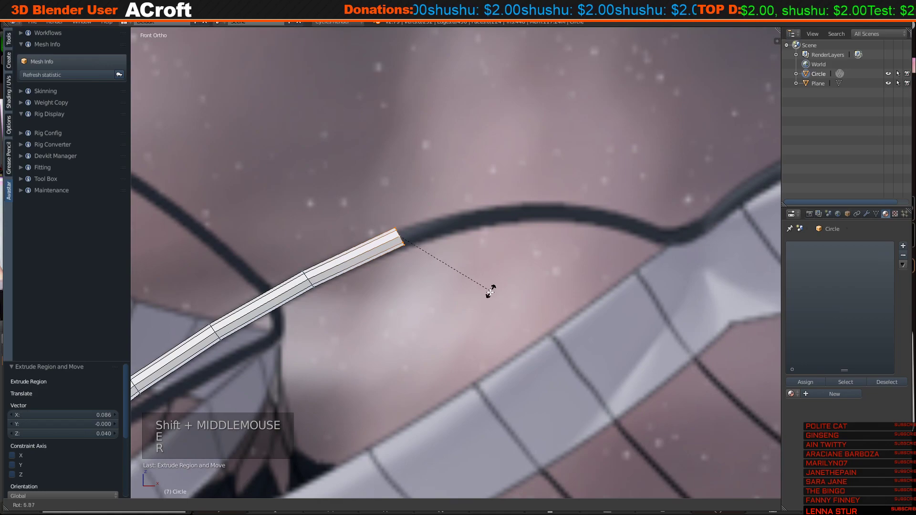
pyautogui.click(487, 295)
pyautogui.press('g')
pyautogui.click(420, 233)
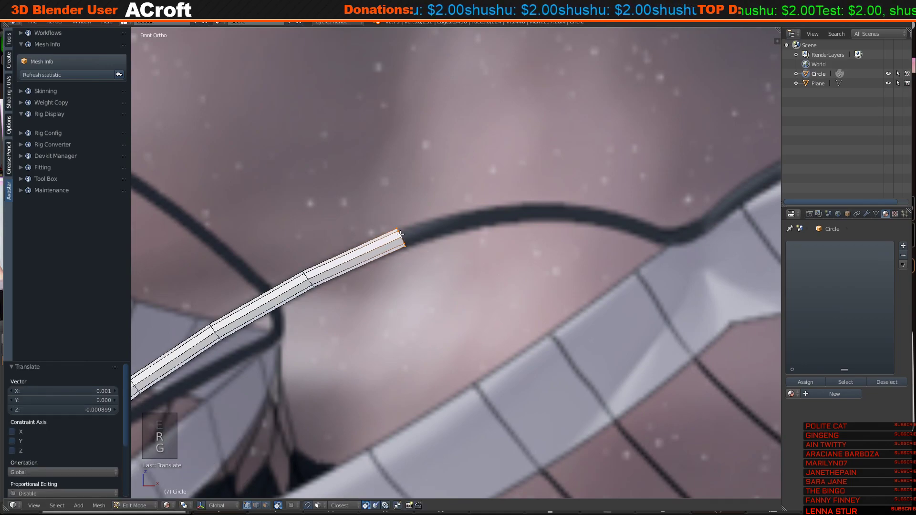
# Extrude two segments to the arch's crest, the second by 0.076 in X and 0.007 in Z, rotating its end about 18.7° and nudging it by -0.000899 in X and Z.
pyautogui.press('e')
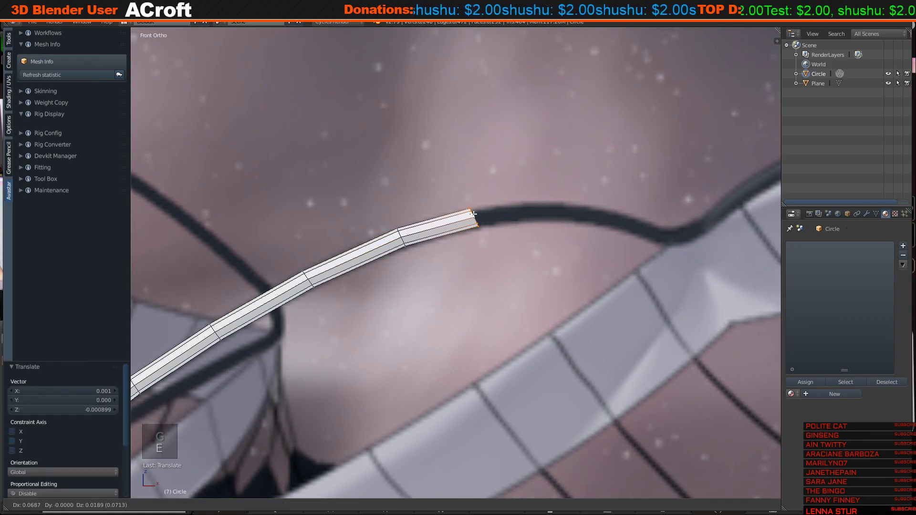
pyautogui.click(472, 213)
pyautogui.press('e')
pyautogui.click(556, 210)
pyautogui.press('r')
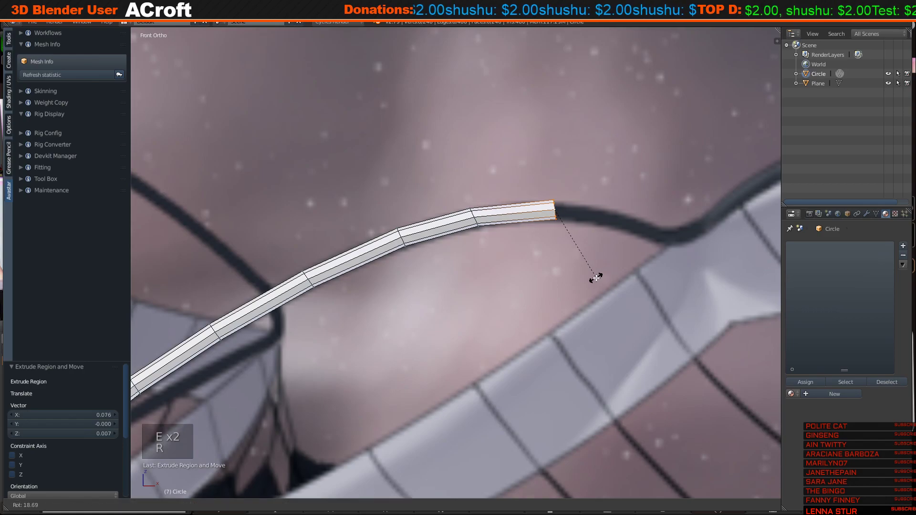
pyautogui.click(596, 278)
pyautogui.press('g')
pyautogui.click(557, 228)
# Extrude a descending segment about 0.083 in X and -0.015 in Z, rotate its end 19.9°, and extrude again by 0.029 in X and -0.010 in Z.
pyautogui.keyDown('shift'); pyautogui.moveTo(557, 228); pyautogui.dragTo(376, 217, button='middle'); pyautogui.keyUp('shift')
pyautogui.press('e')
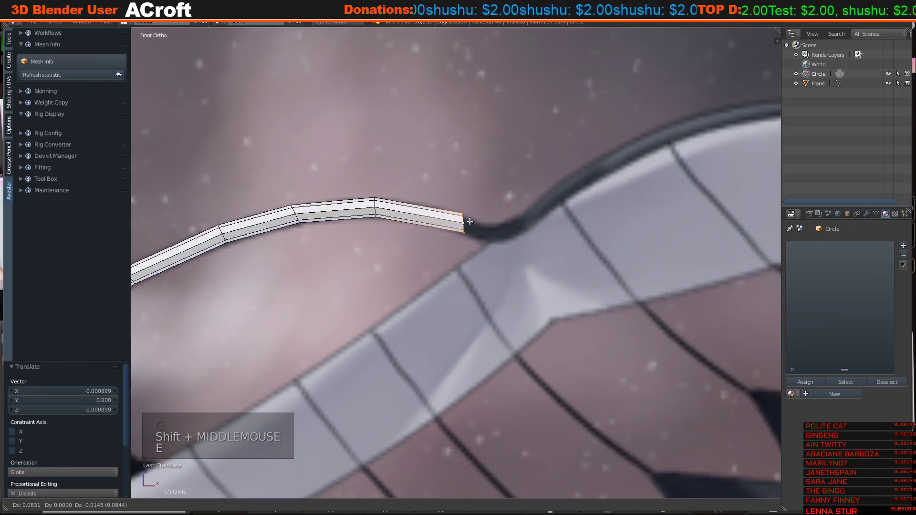
pyautogui.click(469, 222)
pyautogui.press('r')
pyautogui.click(500, 282)
pyautogui.press('e')
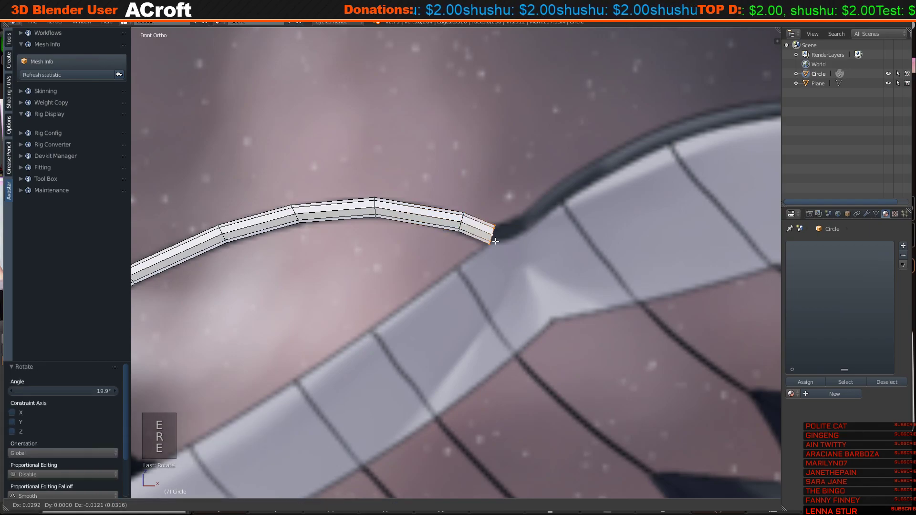
pyautogui.click(495, 238)
# Extrude two short segments through the dip by 0.015/0.003 and 0.015/0.008 in X/Z, rotating their ends about -24° and -13.5°.
pyautogui.keyDown('shift'); pyautogui.moveTo(495, 238); pyautogui.dragTo(448, 274, button='middle'); pyautogui.keyUp('shift')
pyautogui.scroll(3, 448, 274)
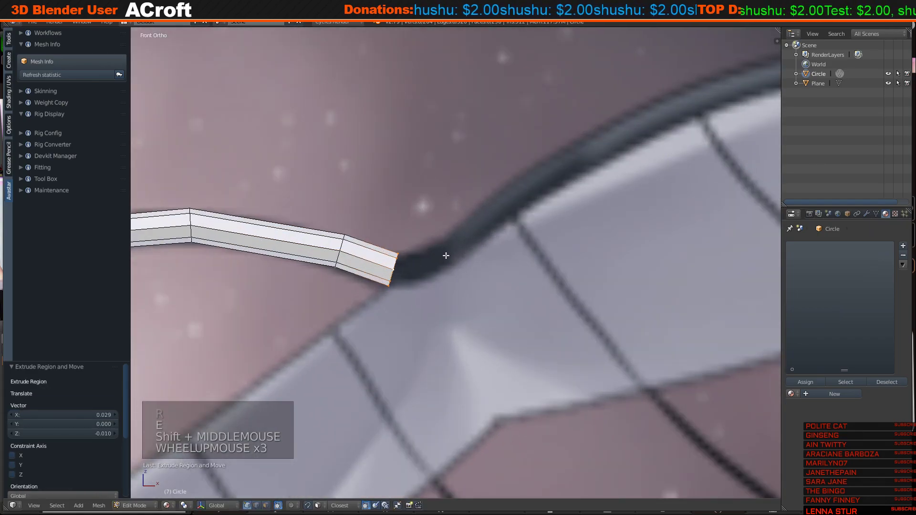
pyautogui.press('e')
pyautogui.click(482, 256)
pyautogui.press('r')
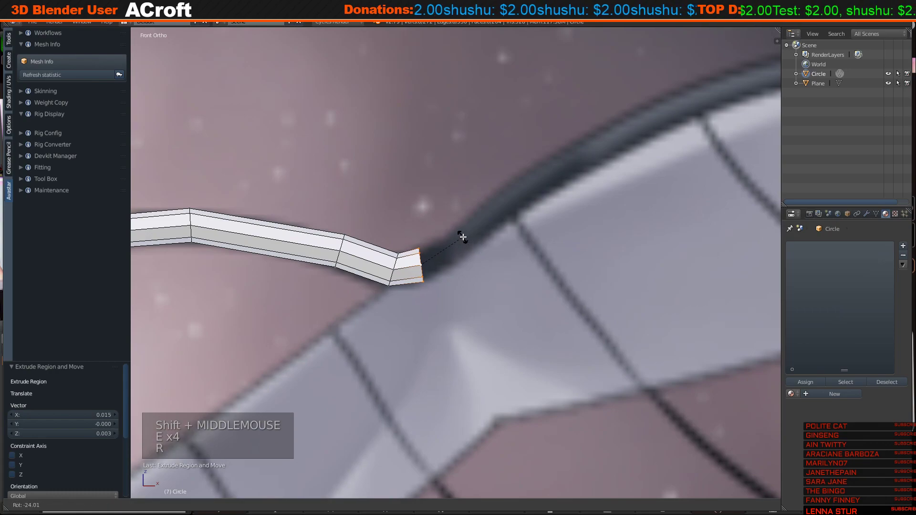
pyautogui.click(463, 237)
pyautogui.press('e')
pyautogui.click(487, 222)
pyautogui.press('r')
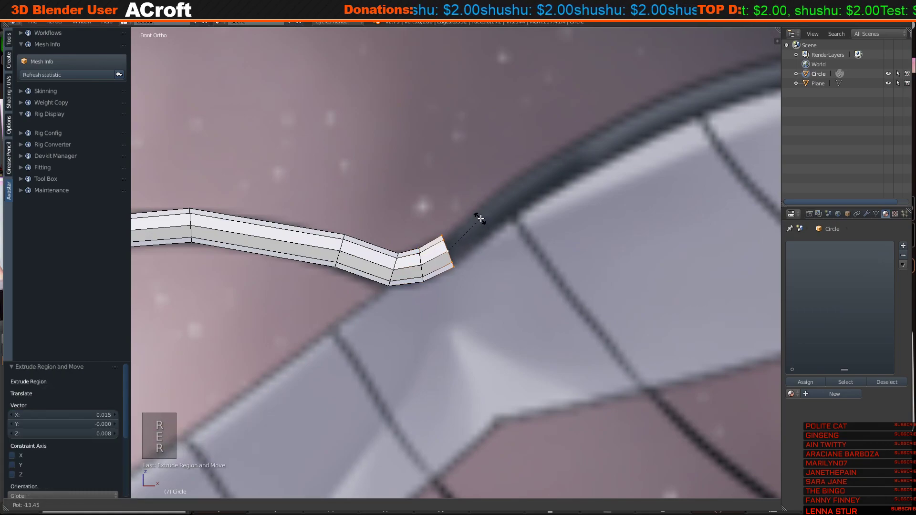
pyautogui.click(480, 219)
# Extrude a segment up out of the dip, rotate its end loop -15.4°, and extrude a short piece about 0.005 in X and 0.004 in Z.
pyautogui.press('e')
pyautogui.click(531, 192)
pyautogui.press('r')
pyautogui.click(557, 188)
pyautogui.press('e')
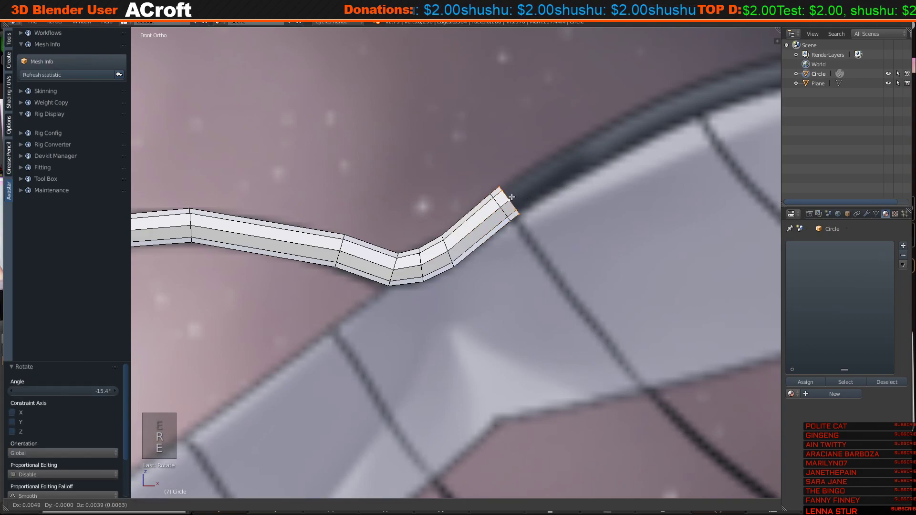
pyautogui.click(511, 197)
# Extrude two segments up the outer bone, by 0.042/0.025 and about 0.052/0.028 in X/Z, and rotate the last end loop 6.22°.
pyautogui.keyDown('shift'); pyautogui.moveTo(546, 188); pyautogui.dragTo(402, 243, button='middle'); pyautogui.keyUp('shift')
pyautogui.press('e')
pyautogui.click(471, 204)
pyautogui.press('e')
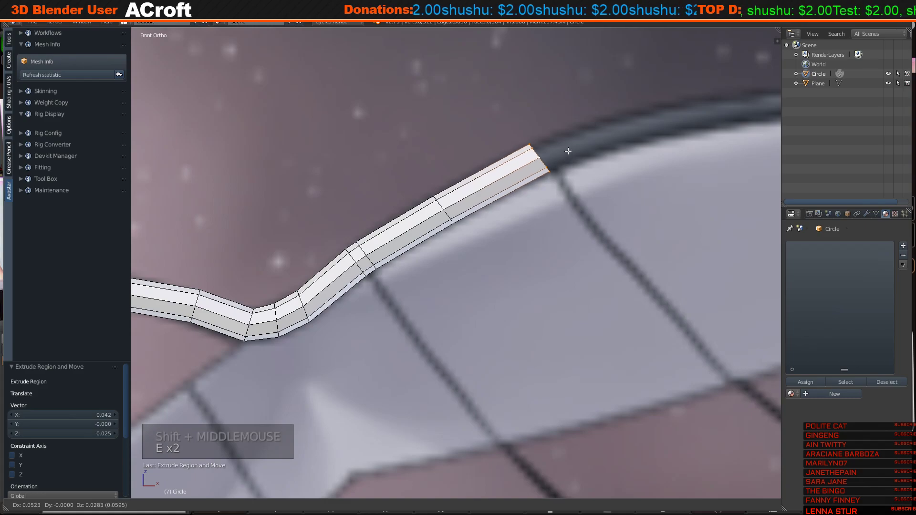
pyautogui.click(568, 152)
pyautogui.press('r')
pyautogui.click(588, 194)
# Extrude a short segment by 0.006 in X and 0.003 in Z and rotate its end loop 2.98°.
pyautogui.keyDown('shift'); pyautogui.moveTo(538, 165); pyautogui.dragTo(461, 195, button='middle'); pyautogui.keyUp('shift')
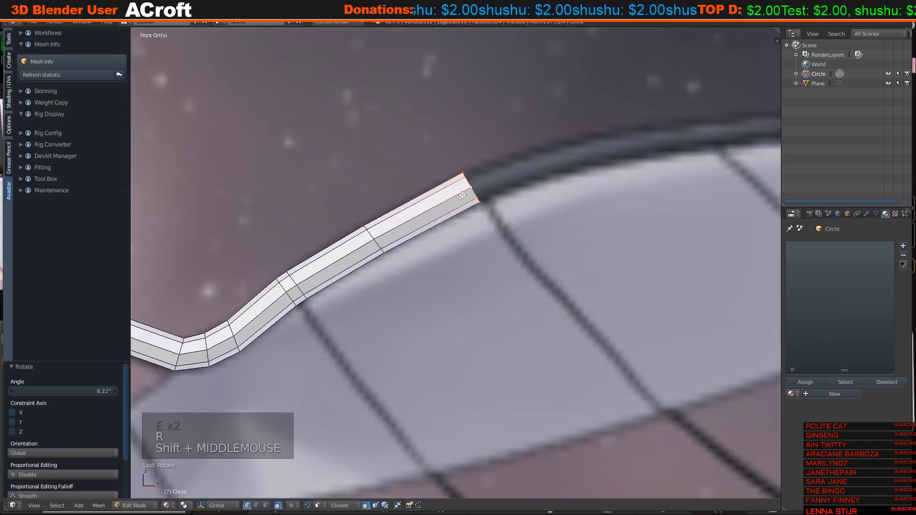
pyautogui.press('e')
pyautogui.click(489, 183)
pyautogui.keyDown('shift'); pyautogui.moveTo(543, 207); pyautogui.dragTo(478, 225, button='middle'); pyautogui.keyUp('shift')
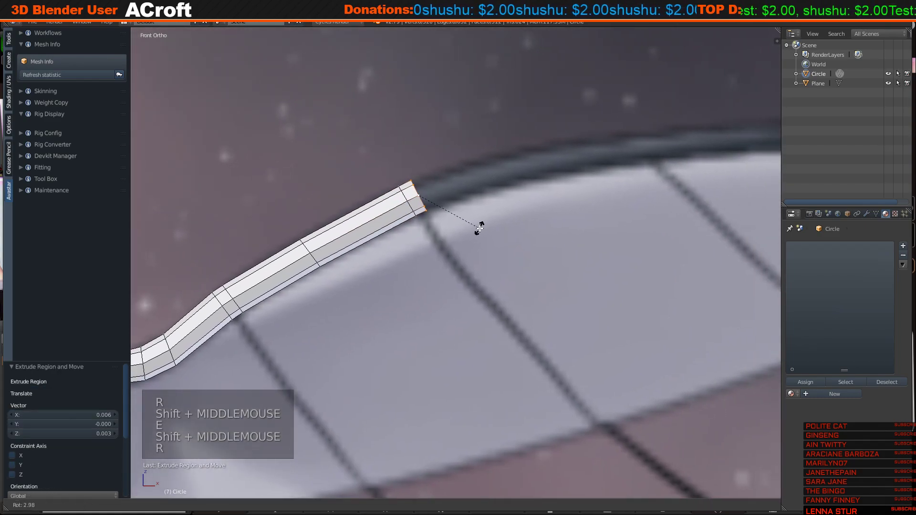
pyautogui.press('r')
pyautogui.click(482, 221)
# Extrude two segments along the flattening curve, about 0.041/0.013 and 0.063/0.012 in X/Z, and rotate the last end loop 13.2°.
pyautogui.press('e')
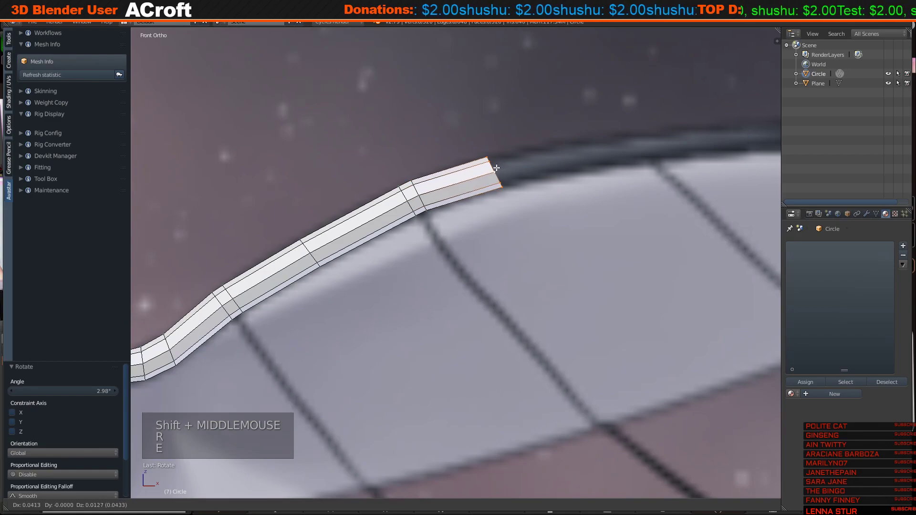
pyautogui.click(496, 167)
pyautogui.press('e')
pyautogui.click(610, 144)
pyautogui.press('r')
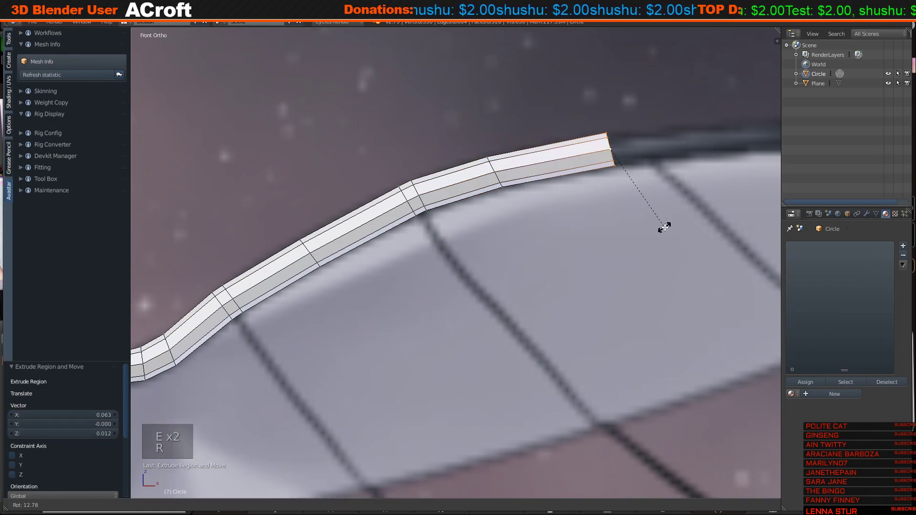
pyautogui.click(663, 226)
# Extrude a short segment by 0.018 in X and 0.001 in Z, rotate its end loop -4.51° and nudge it by -0.000542 in X and Z.
pyautogui.press('e')
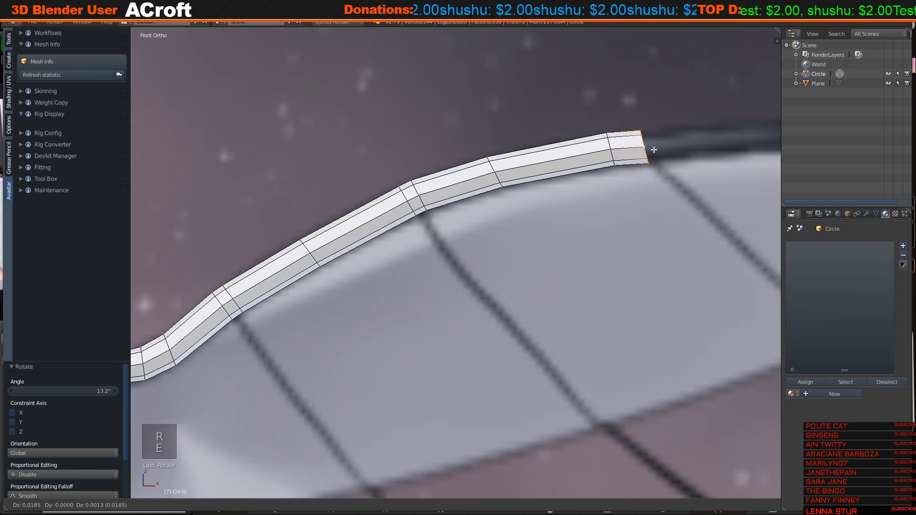
pyautogui.click(654, 149)
pyautogui.keyDown('shift'); pyautogui.moveTo(654, 150); pyautogui.dragTo(602, 161, button='middle'); pyautogui.keyUp('shift')
pyautogui.scroll(2, 509, 229)
pyautogui.scroll(-4, 501, 210)
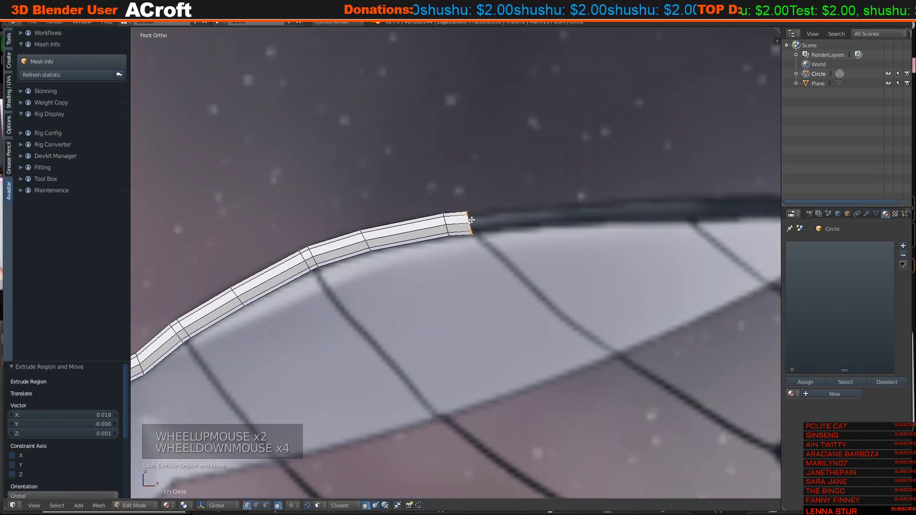
pyautogui.scroll(4, 486, 243)
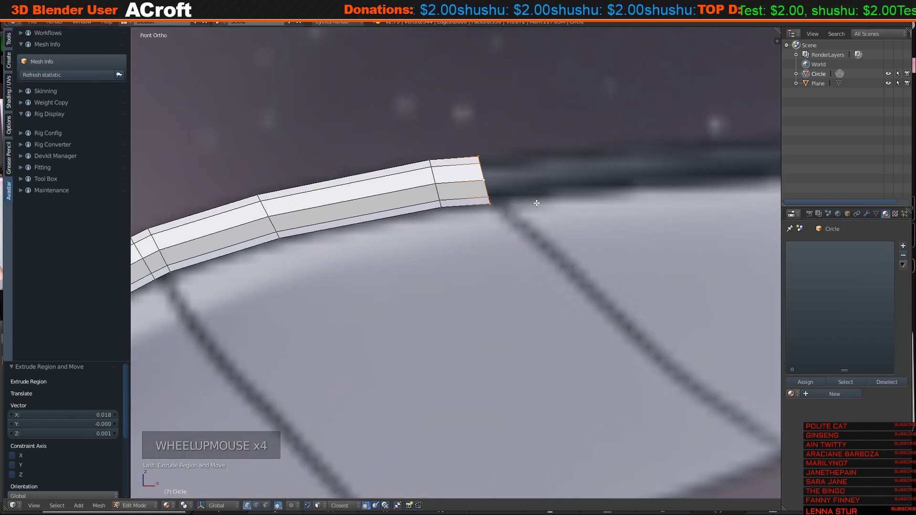
pyautogui.press('r')
pyautogui.press('g')
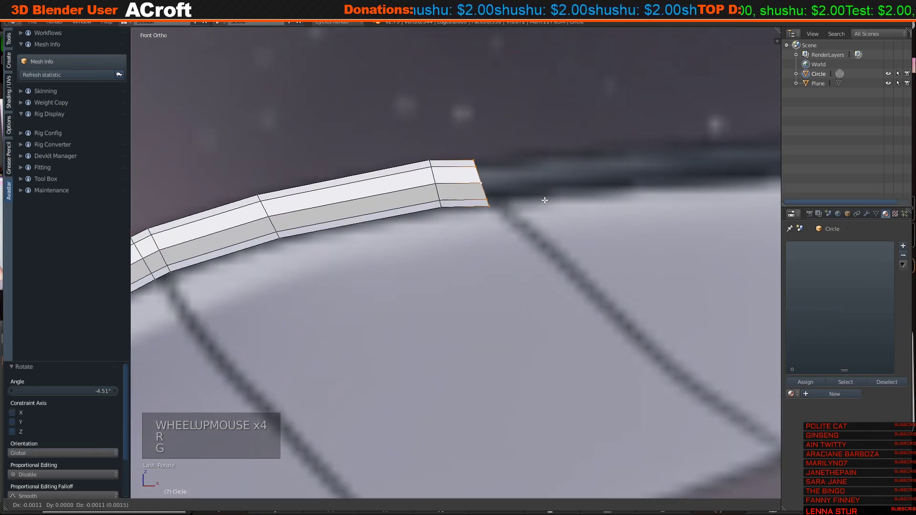
pyautogui.click(545, 200)
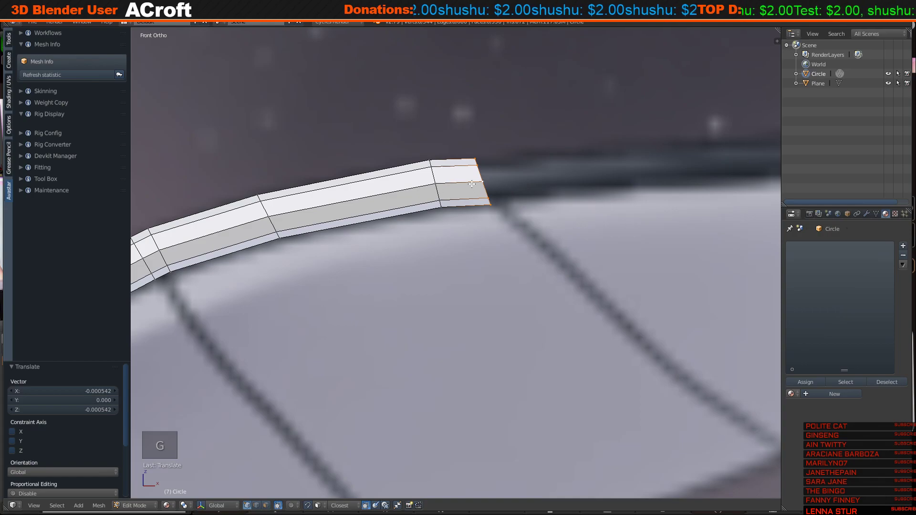
# Extrude a short segment by 0.009 in X and 0.000542 in Z, plus a longer one of about 0.05 in X and 0.004 in Z.
pyautogui.press('e')
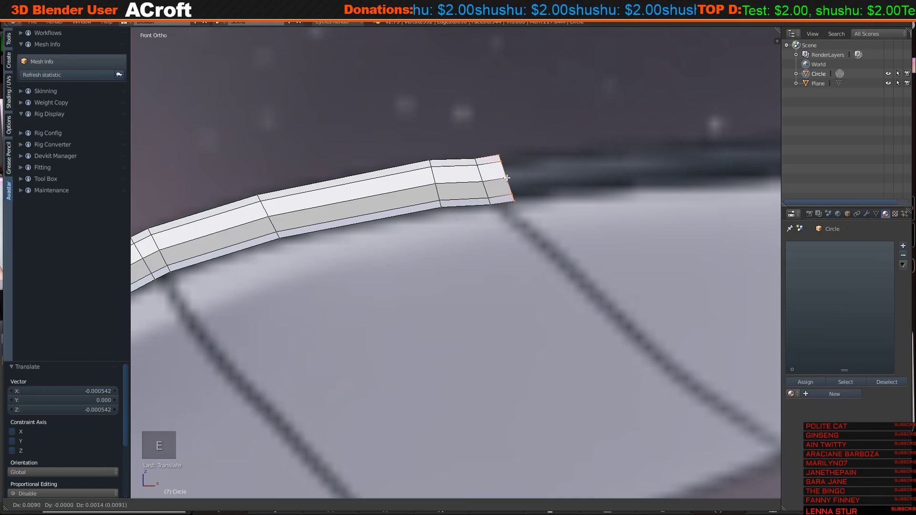
pyautogui.click(507, 180)
pyautogui.keyDown('shift'); pyautogui.moveTo(579, 190); pyautogui.dragTo(284, 225, button='middle'); pyautogui.keyUp('shift')
pyautogui.press('e')
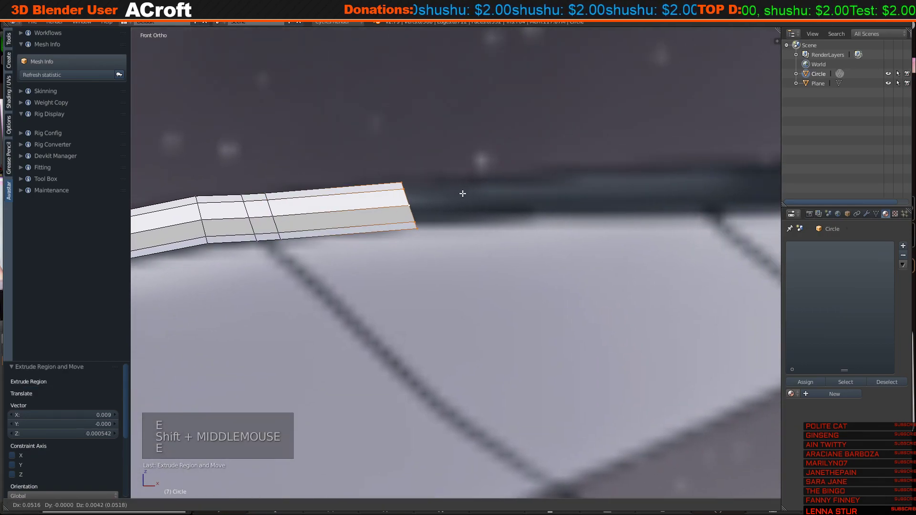
pyautogui.click(455, 193)
# Extrude another segment outward along the reference bone and rotate its end loop 6.58°.
pyautogui.press('e')
pyautogui.click(623, 180)
pyautogui.press('r')
pyautogui.keyDown('shift'); pyautogui.moveTo(622, 180); pyautogui.dragTo(353, 194, button='middle'); pyautogui.keyUp('shift')
pyautogui.click(525, 260)
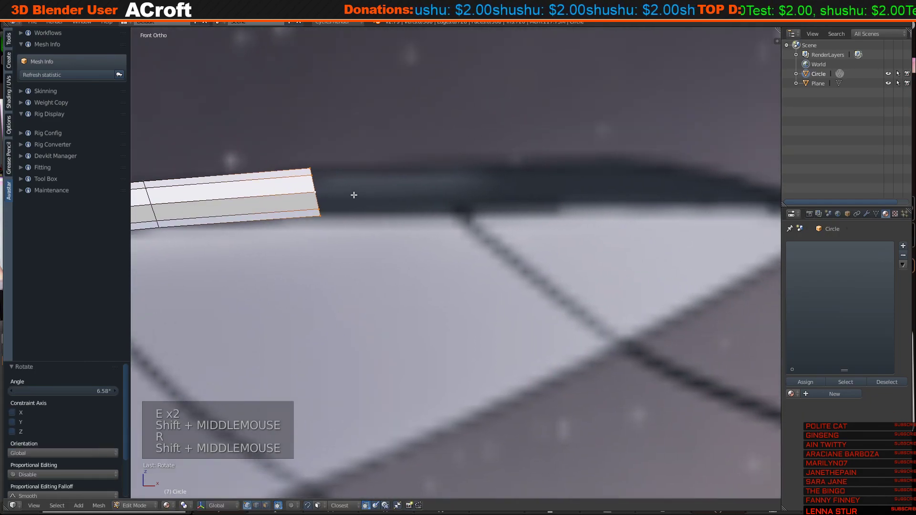
# Extrude two segments by 0.051/0.000542 and 0.008/-0.000181 in X/Z, rotate the last end loop about 5.4° and nudge it 0.000722 in X.
pyautogui.press('e')
pyautogui.click(502, 190)
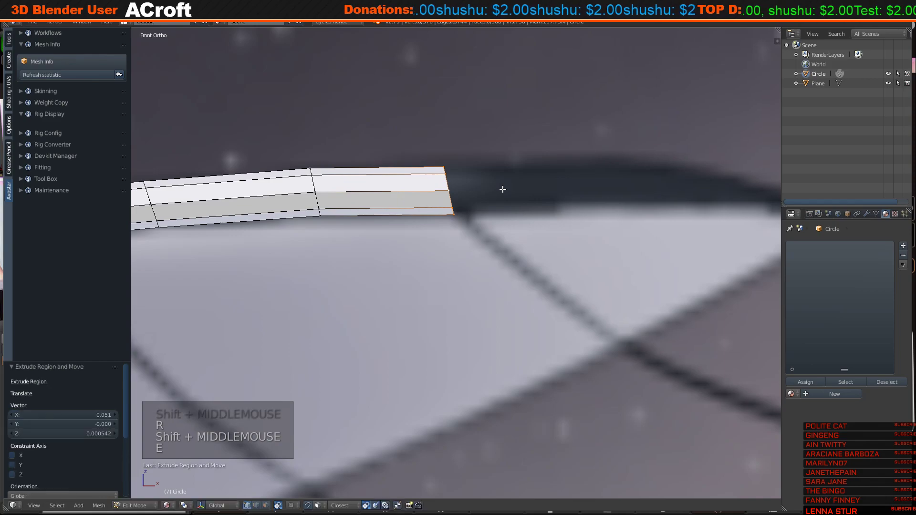
pyautogui.press('e')
pyautogui.click(523, 190)
pyautogui.press('r')
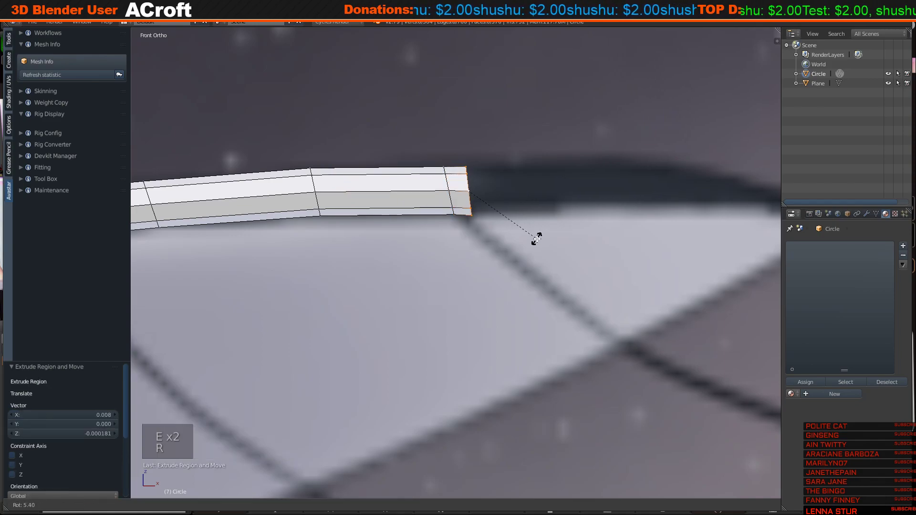
pyautogui.click(538, 237)
pyautogui.press('g')
pyautogui.click(568, 217)
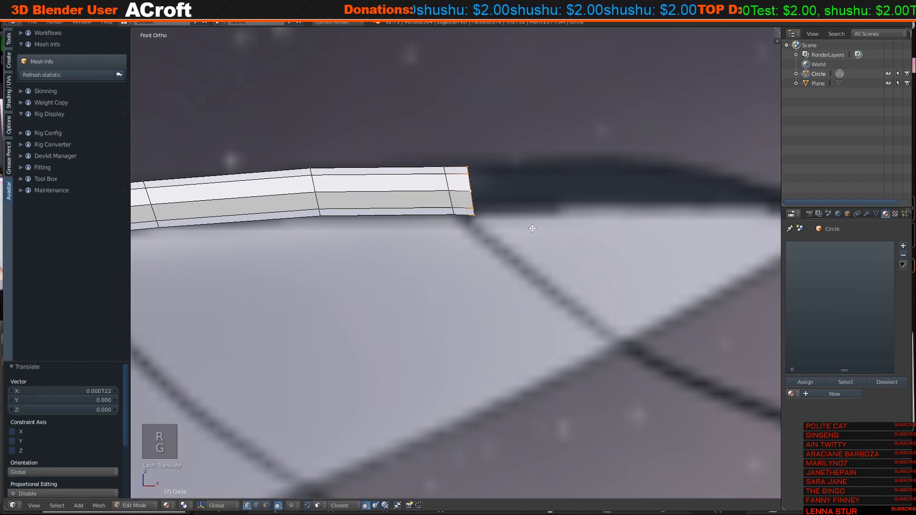
# Extrude three segments to the end of the bone, by 0.052/0.002, 0.031/0.0005 and 0.060/-0.007 in X/Z.
pyautogui.scroll(-2, 568, 217)
pyautogui.keyDown('shift'); pyautogui.moveTo(568, 217); pyautogui.dragTo(478, 234, button='middle'); pyautogui.keyUp('shift')
pyautogui.press('e')
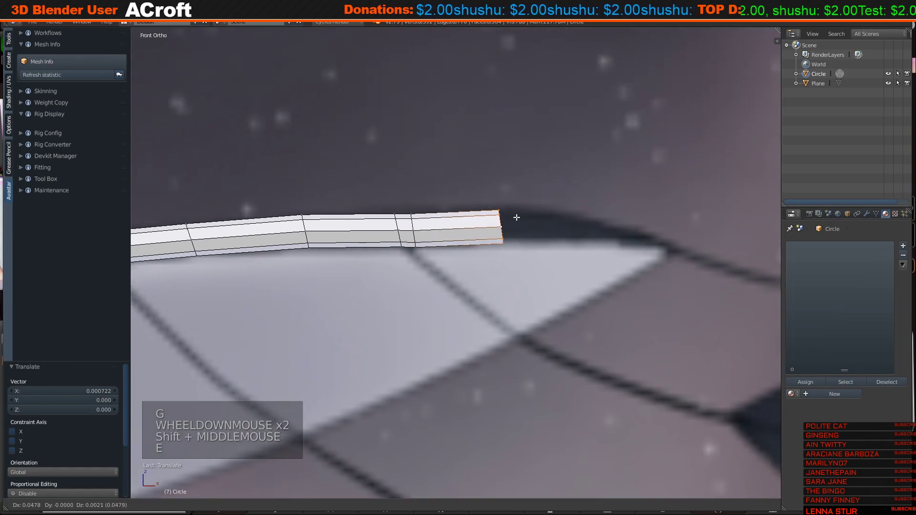
pyautogui.click(522, 215)
pyautogui.press('e')
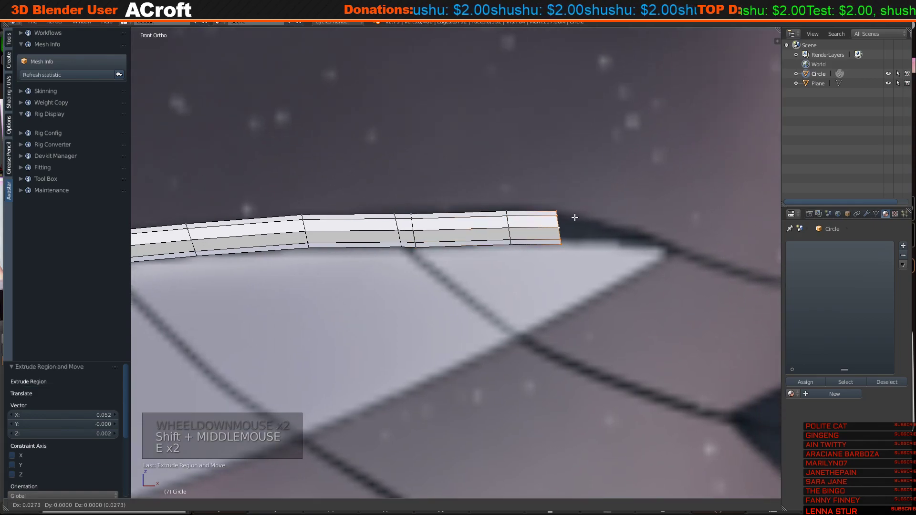
pyautogui.click(580, 217)
pyautogui.press('e')
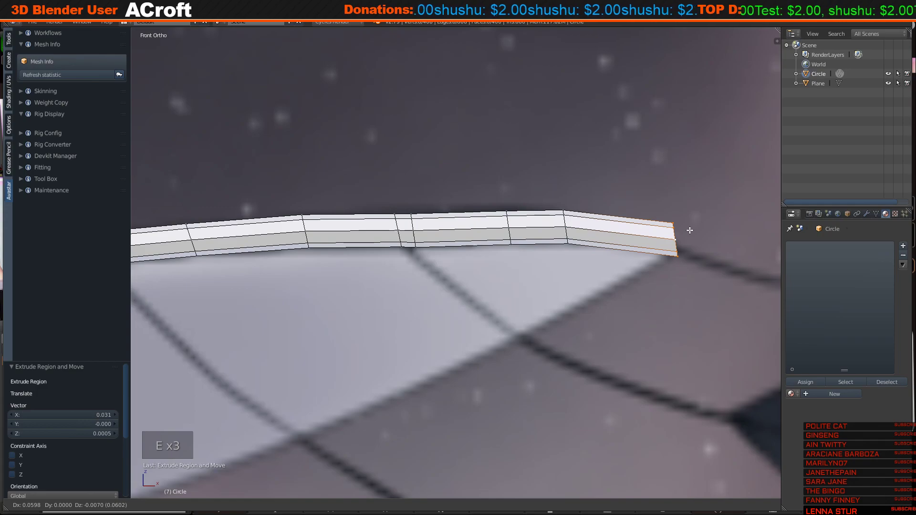
pyautogui.click(690, 232)
# Merge the end loop at its center into a pointed tip and move the tip by -0.001 in X and -0.004 in Z.
pyautogui.press('w')
pyautogui.click(708, 259)
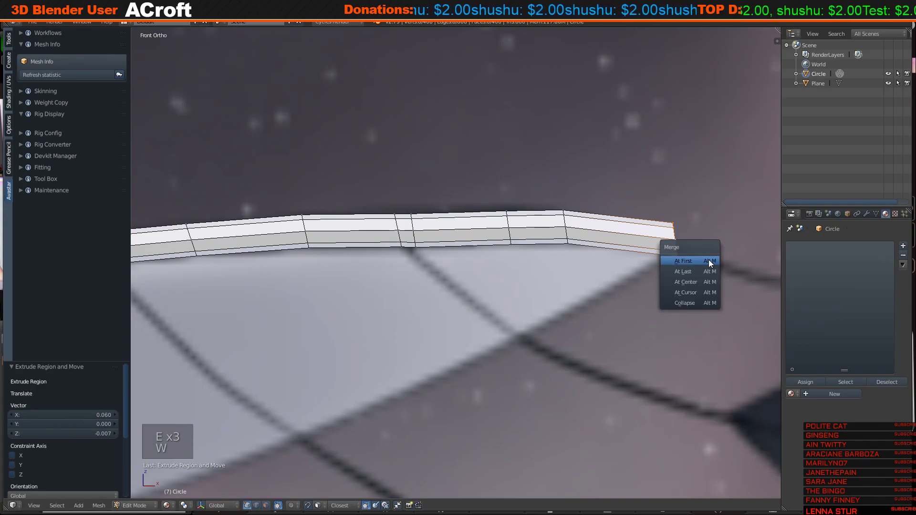
pyautogui.click(701, 281)
pyautogui.press('g')
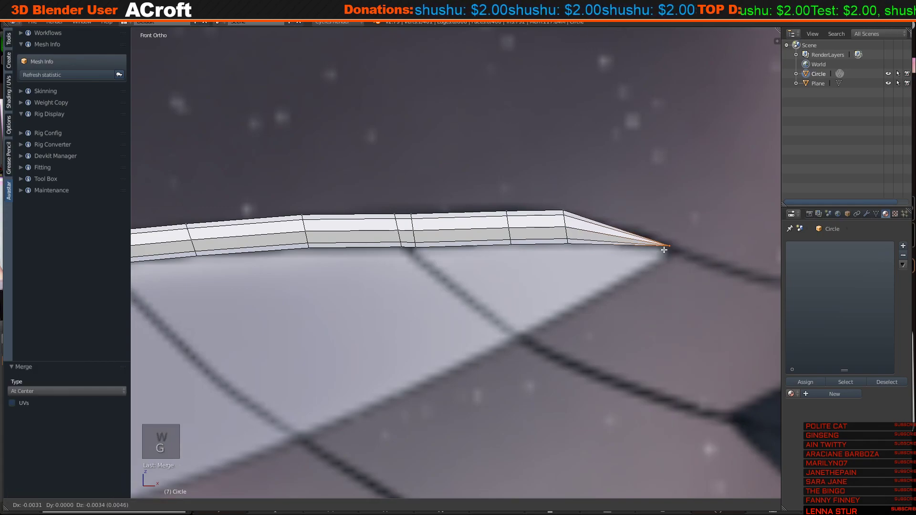
pyautogui.click(666, 251)
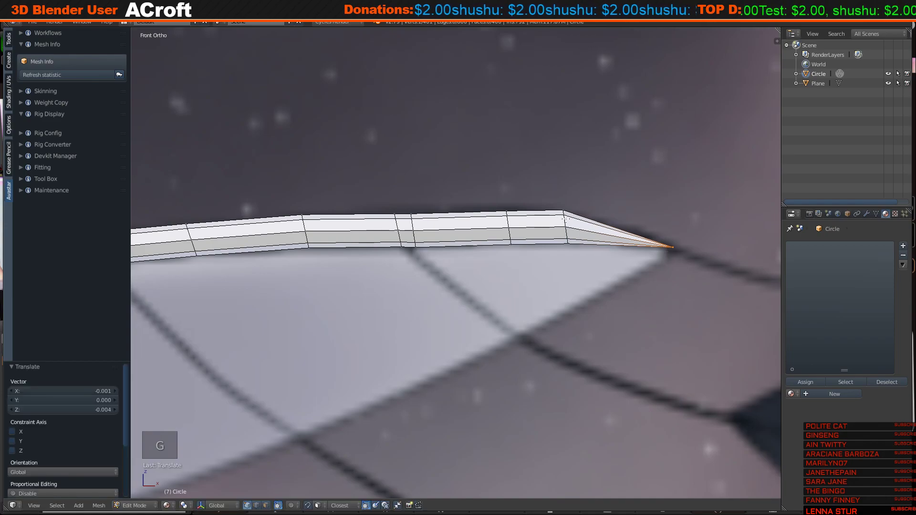
# Duplicate one front face of the bone near the wing's root and place the copy 0.014 in X and -0.041 in Z away.
pyautogui.scroll(-9, 566, 219)
pyautogui.keyDown('shift'); pyautogui.moveTo(565, 219); pyautogui.dragTo(596, 229, button='middle'); pyautogui.keyUp('shift')
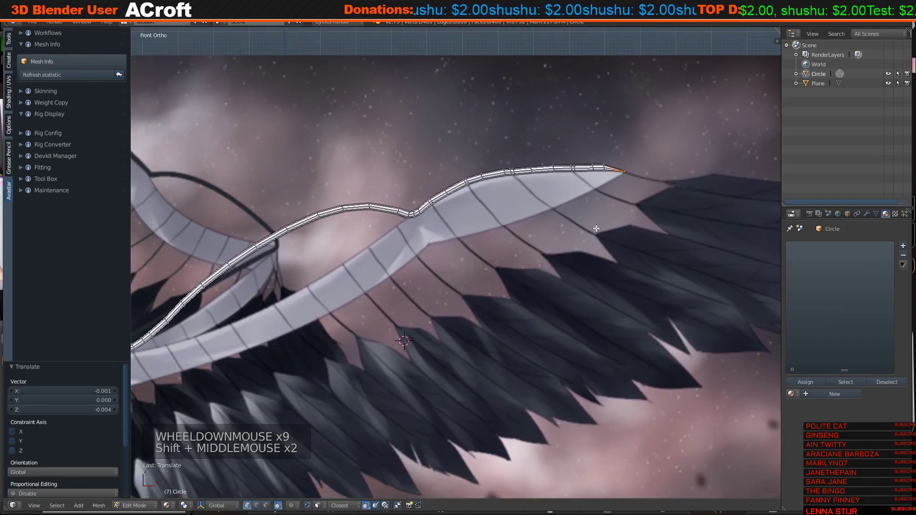
pyautogui.keyDown('shift'); pyautogui.moveTo(463, 269); pyautogui.dragTo(540, 223, button='middle'); pyautogui.keyUp('shift')
pyautogui.scroll(1, 323, 189)
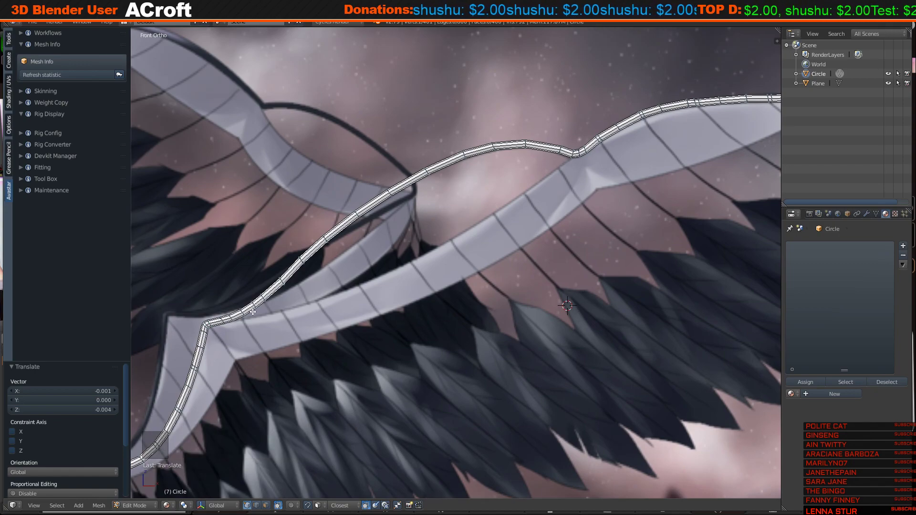
pyautogui.keyDown('shift'); pyautogui.moveTo(253, 311); pyautogui.dragTo(435, 216, button='middle'); pyautogui.keyUp('shift')
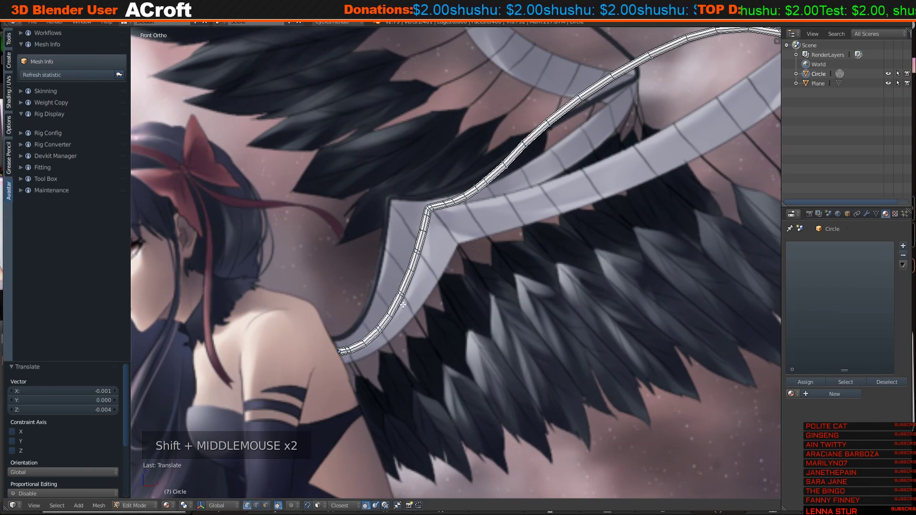
pyautogui.keyDown('shift'); pyautogui.moveTo(395, 323); pyautogui.dragTo(394, 212, button='middle'); pyautogui.keyUp('shift')
pyautogui.scroll(5, 394, 212)
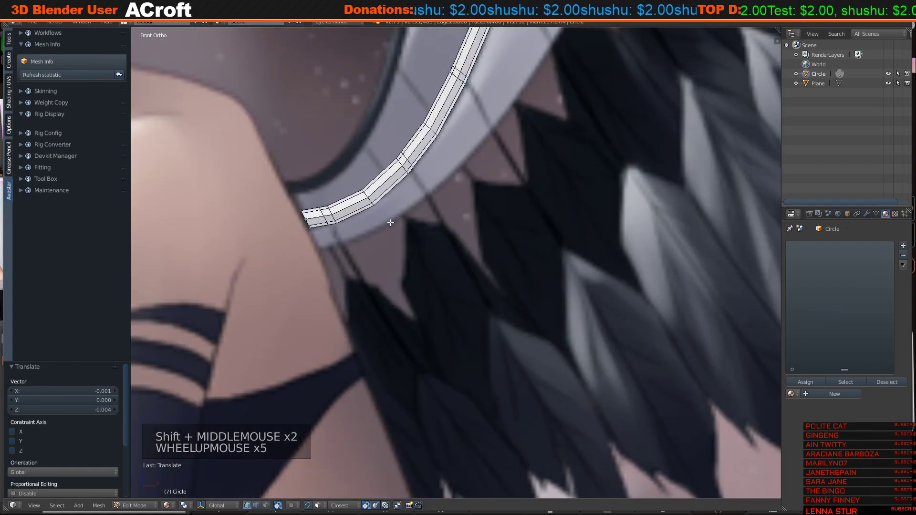
pyautogui.keyDown('shift'); pyautogui.moveTo(391, 223); pyautogui.dragTo(410, 256, button='middle'); pyautogui.keyUp('shift')
pyautogui.scroll(2, 418, 235)
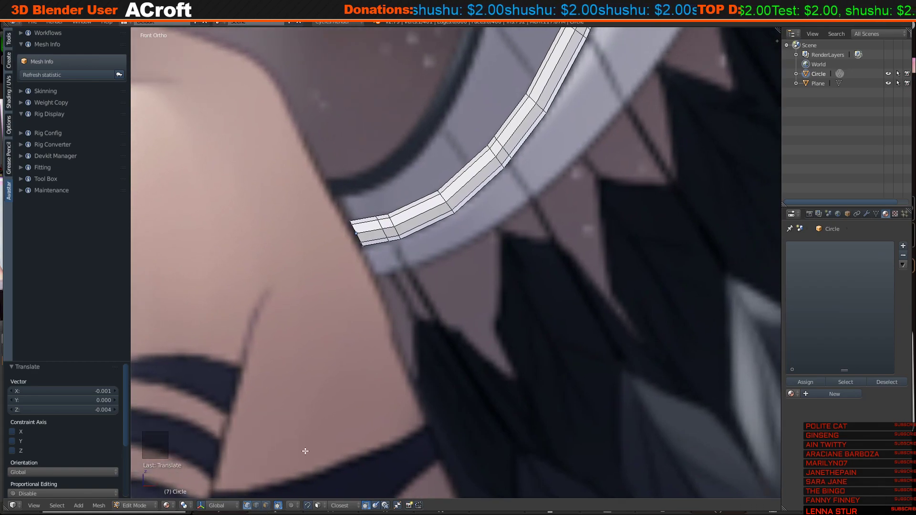
pyautogui.click(266, 505)
pyautogui.rightClick(411, 212)
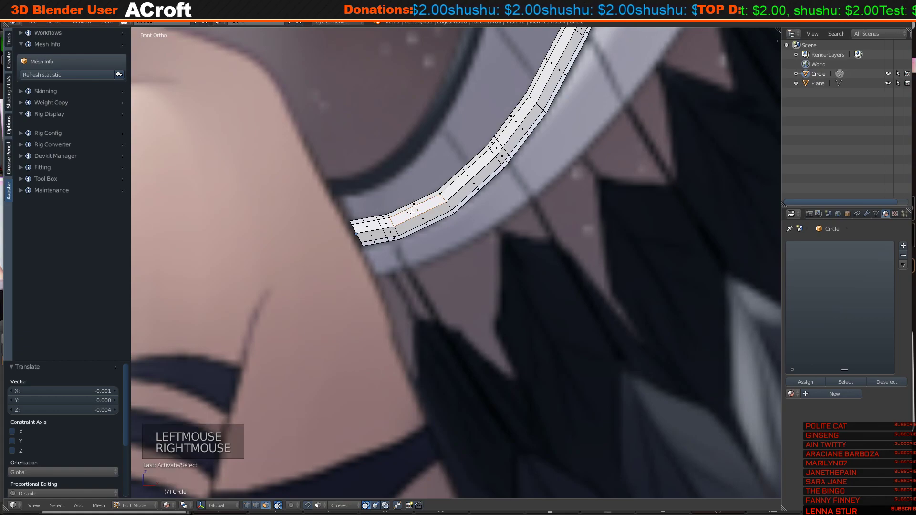
pyautogui.hotkey('shift', 'd')
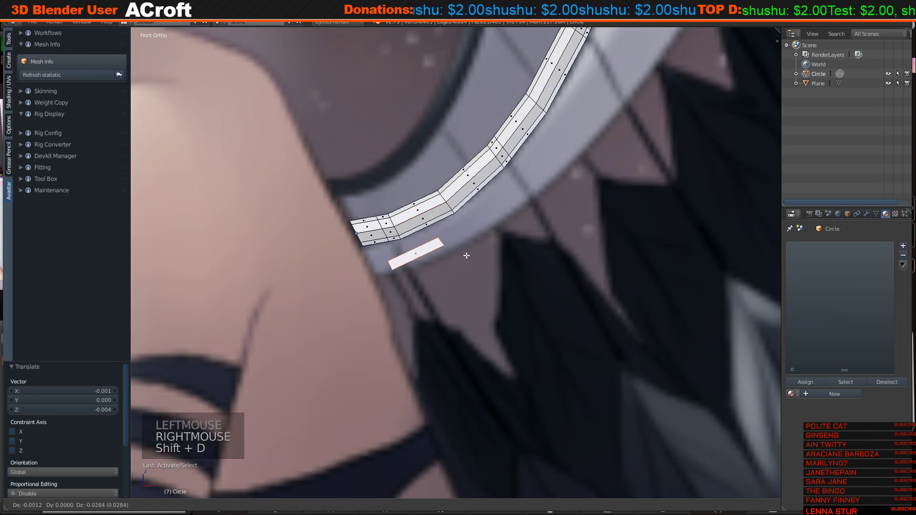
pyautogui.click(486, 273)
# Flatten the duplicated face by scaling it to 0 along the Y axis.
pyautogui.scroll(1, 455, 253)
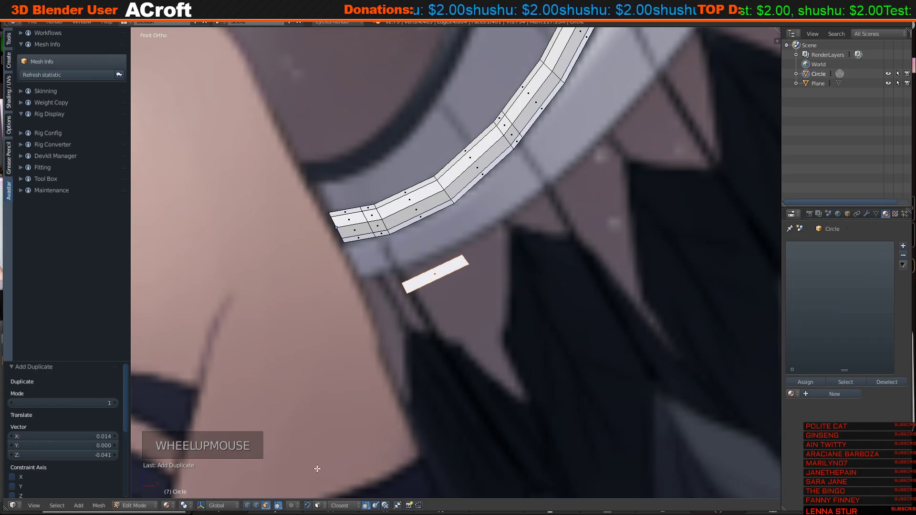
pyautogui.moveTo(480, 269)
pyautogui.mouseDown(button='middle')
pyautogui.moveTo(389, 321)
pyautogui.moveTo(374, 275)
pyautogui.moveTo(480, 271)
pyautogui.mouseUp(button='middle')
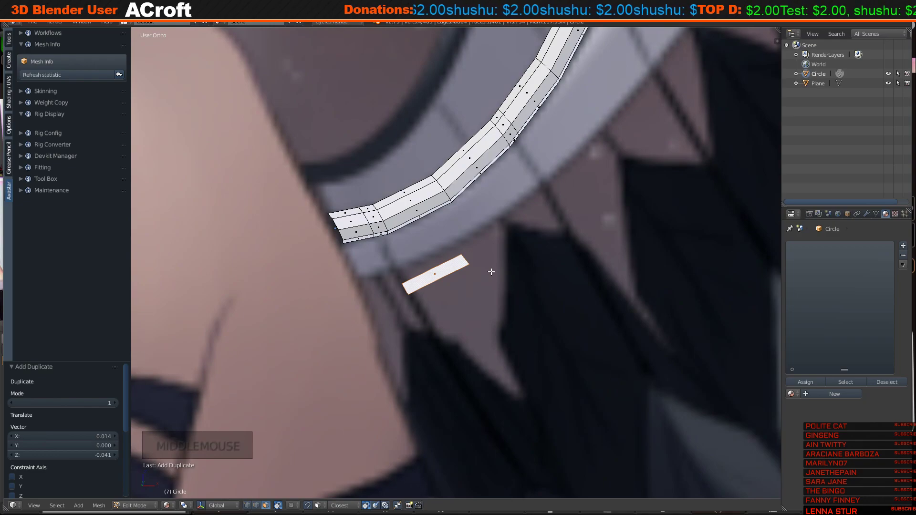
pyautogui.press('s')
pyautogui.press('y')
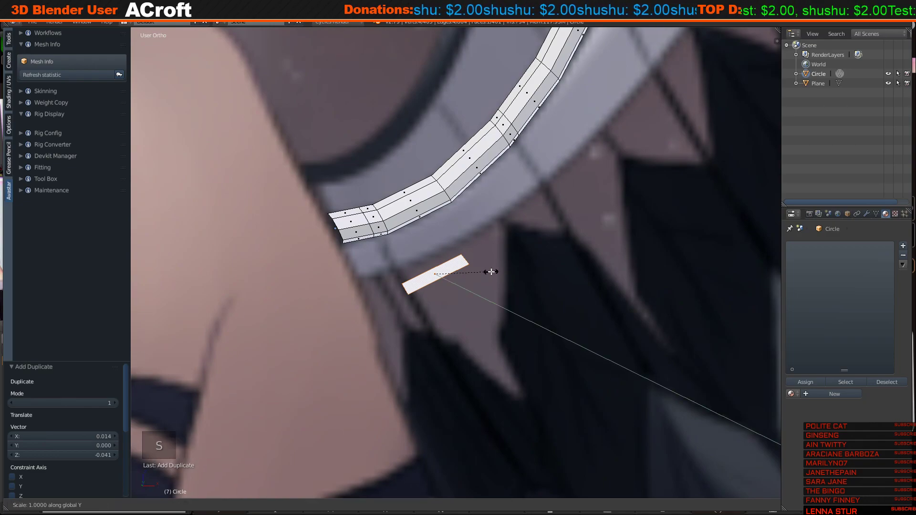
pyautogui.press('0')
pyautogui.press('Return')
pyautogui.moveTo(491, 267); pyautogui.dragTo(416, 282, button='middle')
pyautogui.press('KP_1')
pyautogui.scroll(3, 418, 281)
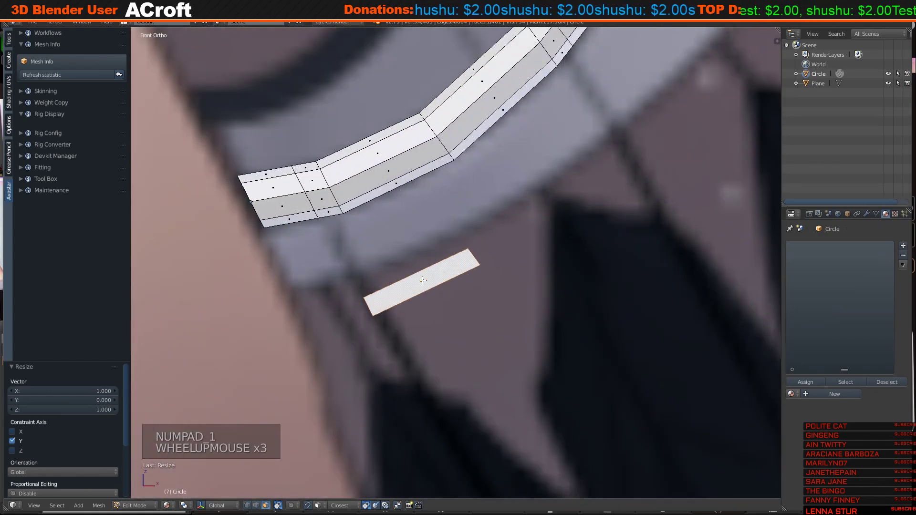
pyautogui.scroll(-1, 423, 280)
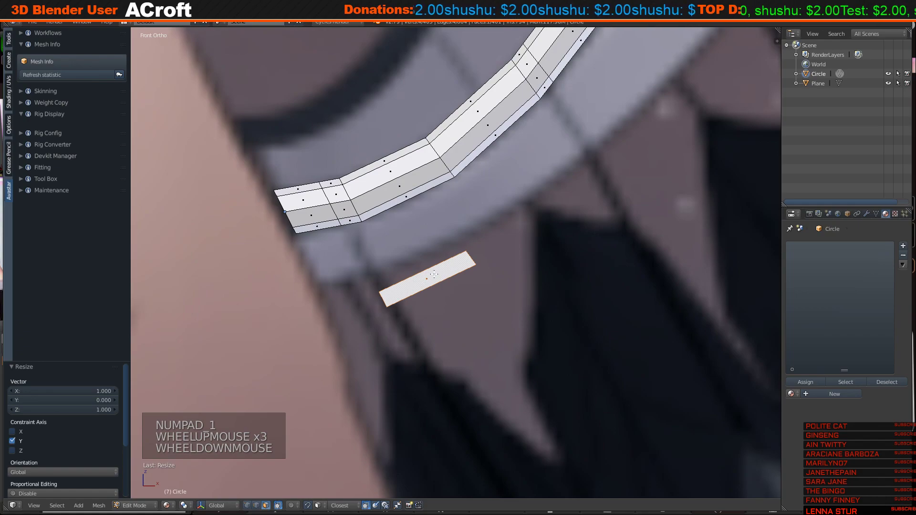
# Move the two inner vertices of the duplicated face to the bone's root end, by -0.032 in X and 0.021 in Z.
pyautogui.click(247, 505)
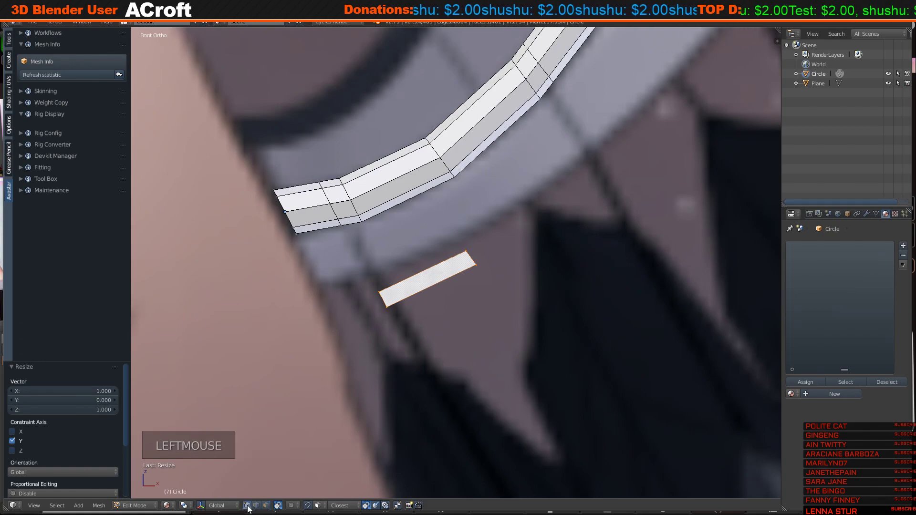
pyautogui.scroll(3, 383, 330)
pyautogui.scroll(-3, 383, 331)
pyautogui.keyDown('shift'); pyautogui.moveTo(382, 330); pyautogui.dragTo(428, 333, button='middle'); pyautogui.keyUp('shift')
pyautogui.press('a')
pyautogui.press('c')
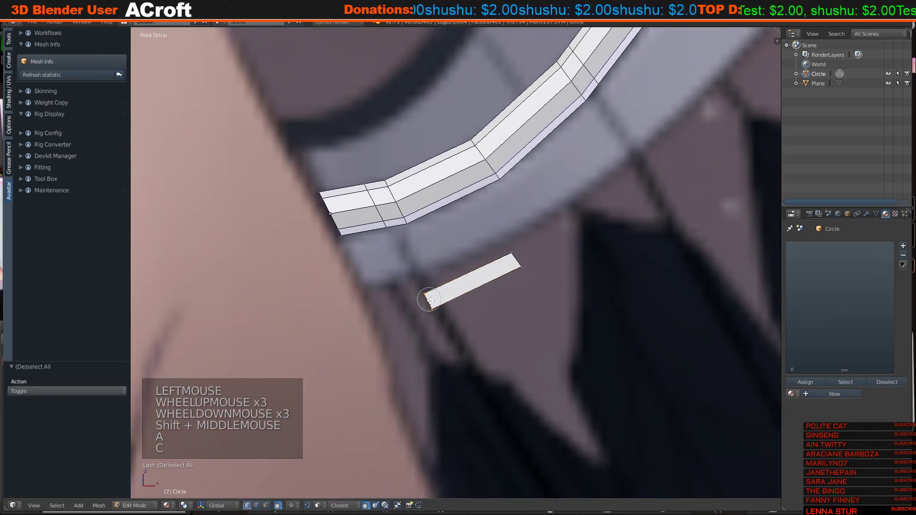
pyautogui.click(433, 306)
pyautogui.press('g')
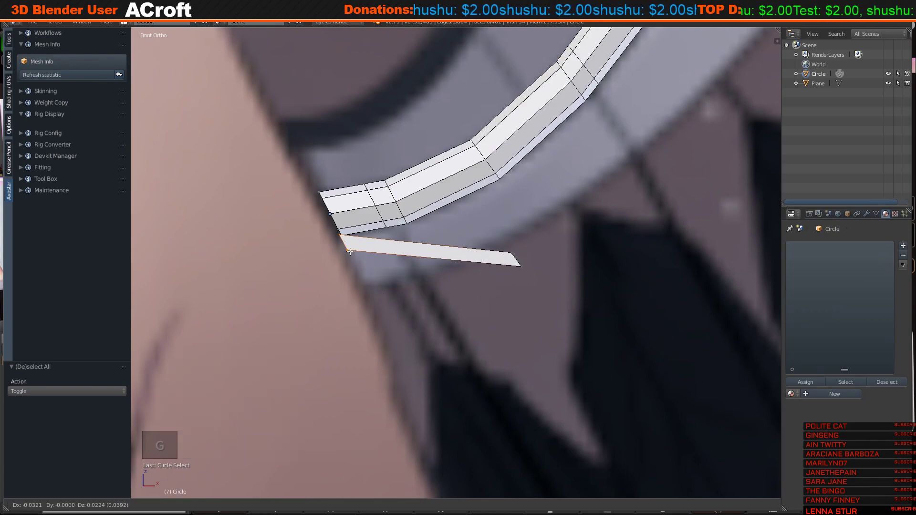
pyautogui.click(348, 251)
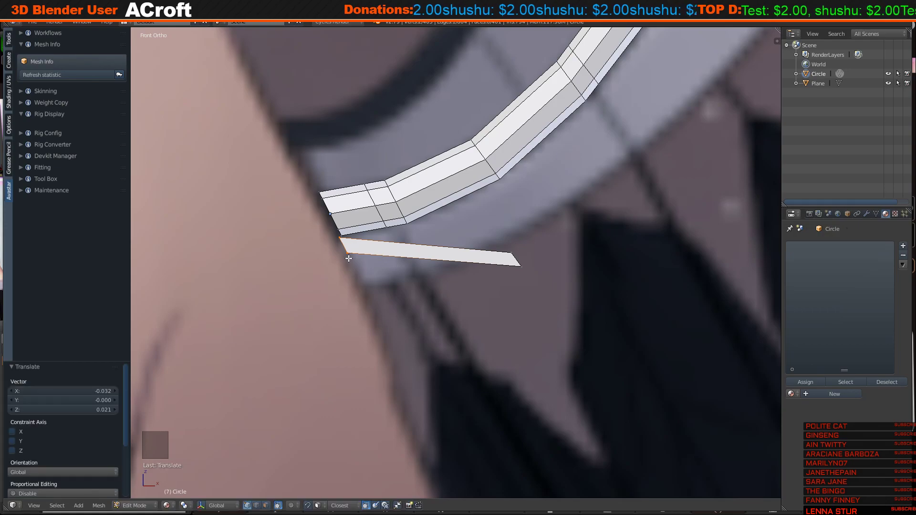
# Move the face's lower inner vertex by 0.005 in X and -0.014 in Z to the lower edge of the grey band.
pyautogui.rightClick(347, 250)
pyautogui.press('g')
pyautogui.click(361, 292)
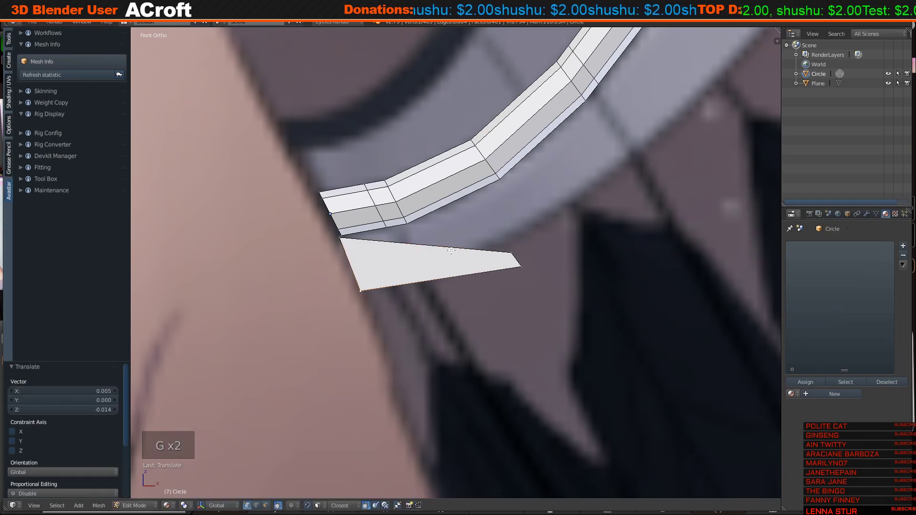
# Move the face's upper outer vertex by -0.047 in X and 0.009 in Z, and its lower outer vertex to the first dark dividing line.
pyautogui.rightClick(499, 248)
pyautogui.press('g')
pyautogui.click(390, 229)
pyautogui.rightClick(520, 266)
pyautogui.press('g')
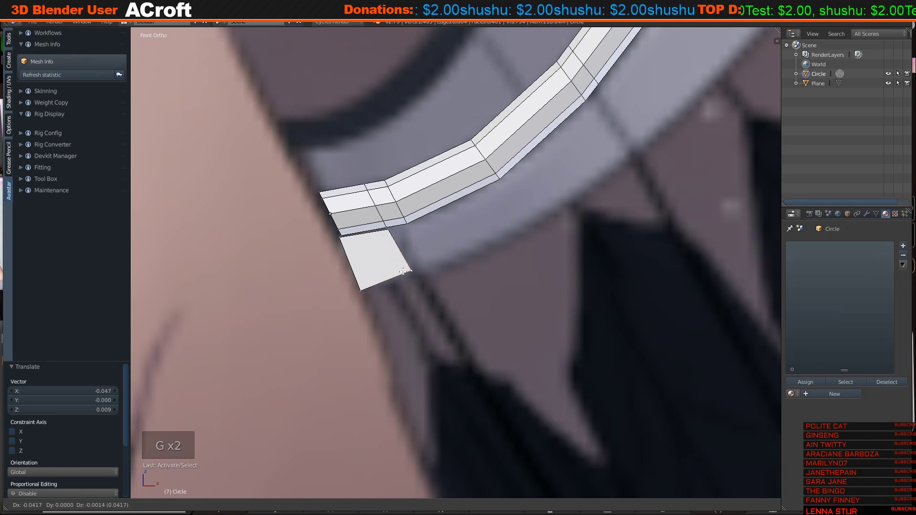
pyautogui.click(405, 278)
# Select the whole separate face and move it 0.007 along the Y axis relative to the bone.
pyautogui.keyDown('shift'); pyautogui.moveTo(390, 266); pyautogui.dragTo(413, 275, button='middle'); pyautogui.keyUp('shift')
pyautogui.keyDown('shift'); pyautogui.moveTo(413, 274); pyautogui.dragTo(453, 305, button='middle'); pyautogui.keyUp('shift')
pyautogui.press('l')
pyautogui.press('l')
pyautogui.press('l')
pyautogui.press('g')
pyautogui.press('y')
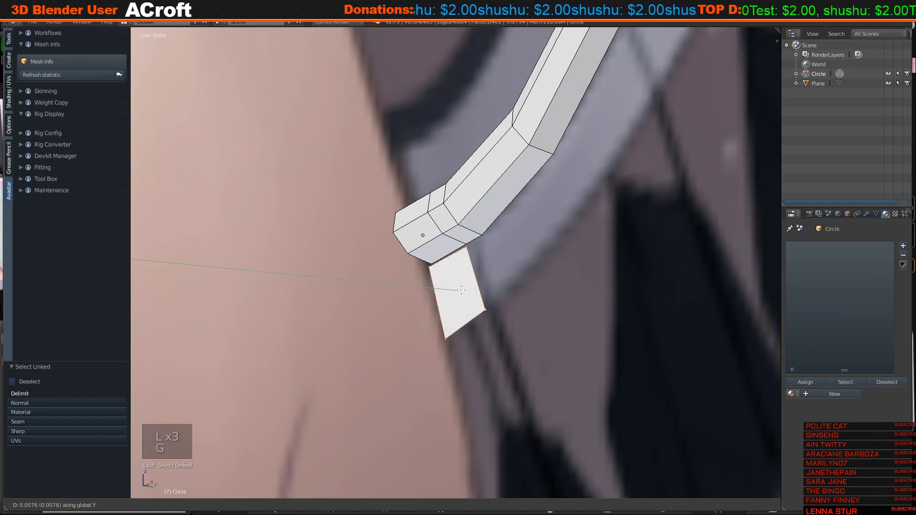
pyautogui.click(461, 290)
# Move the face's two upper vertices by -0.000602 in X and 0.002 in Z, up against the bone's lower edge in front view.
pyautogui.moveTo(461, 290); pyautogui.dragTo(518, 301, button='middle')
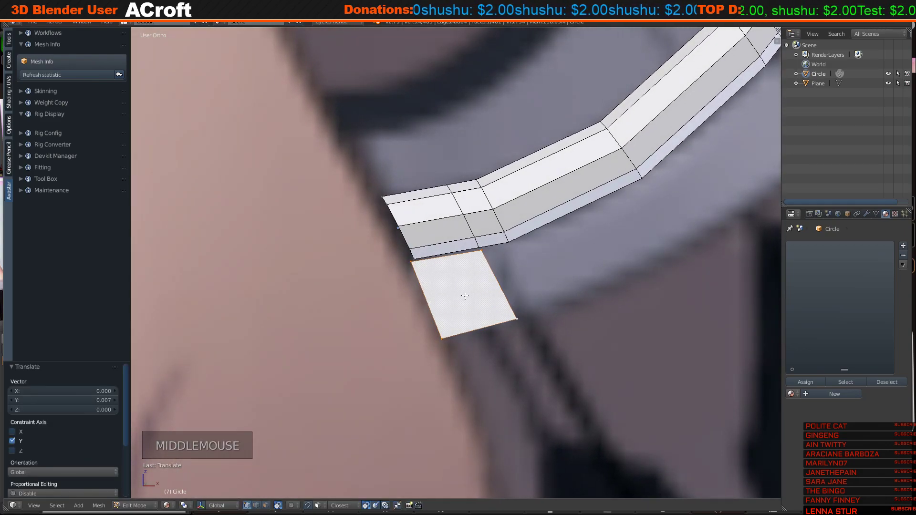
pyautogui.scroll(1, 465, 295)
pyautogui.press('KP_1')
pyautogui.scroll(2, 478, 276)
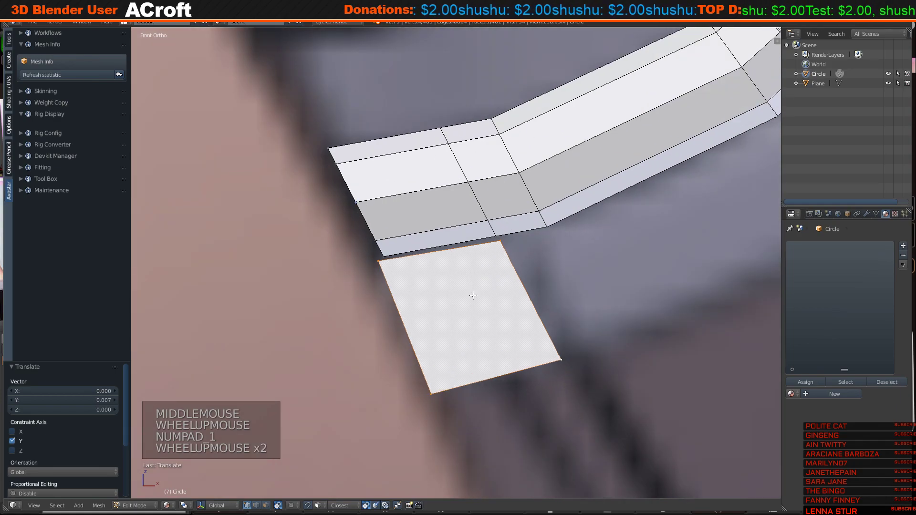
pyautogui.scroll(-9, 471, 290)
pyautogui.keyDown('shift'); pyautogui.scroll(1, 422, 284); pyautogui.keyUp('shift')
pyautogui.scroll(5, 420, 283)
pyautogui.keyDown('shift'); pyautogui.moveTo(458, 286); pyautogui.dragTo(437, 261, button='middle'); pyautogui.keyUp('shift')
pyautogui.rightClick(343, 280)
pyautogui.keyDown('shift'); pyautogui.rightClick(413, 272); pyautogui.keyUp('shift')
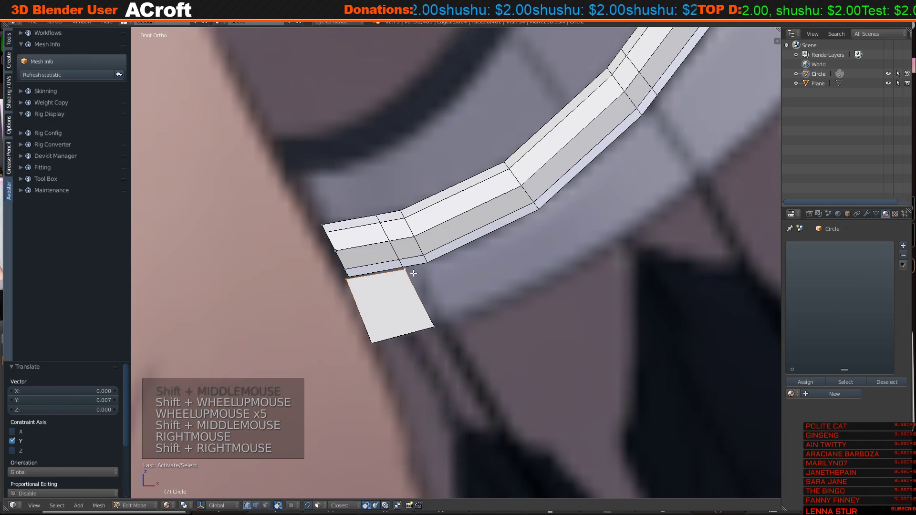
pyautogui.press('g')
pyautogui.click(409, 268)
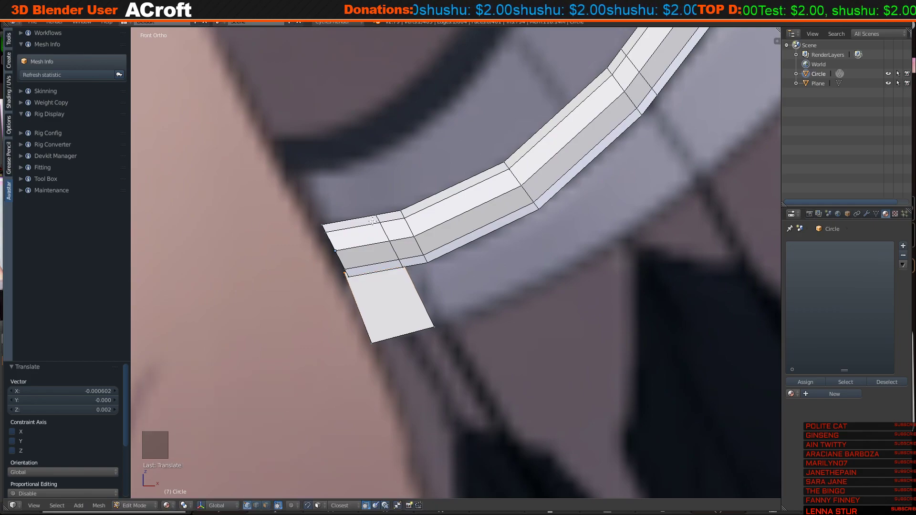
# Move the separate face's upper outer vertex by 0.001 in X and 0.000125 in Z, closer to the bone's lower edge.
pyautogui.keyDown('shift'); pyautogui.moveTo(375, 235); pyautogui.dragTo(375, 212, button='middle'); pyautogui.keyUp('shift')
pyautogui.scroll(1, 429, 276)
pyautogui.rightClick(422, 287)
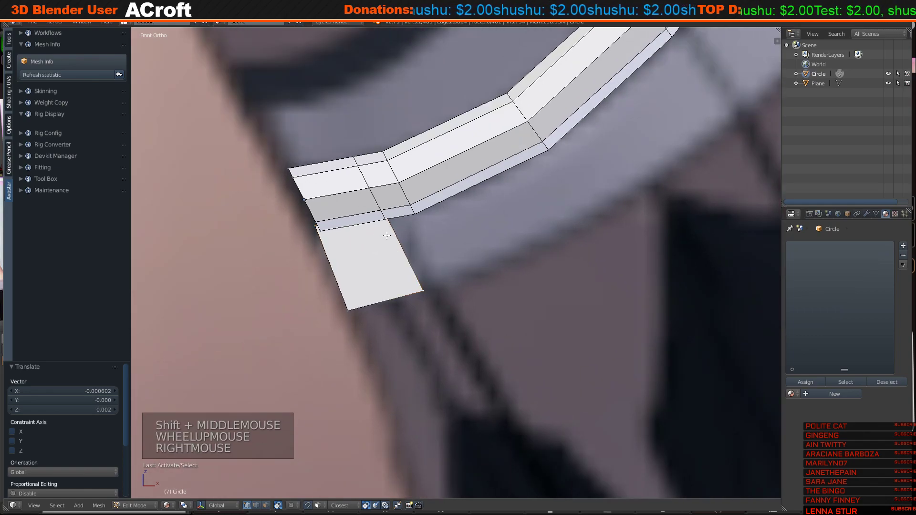
pyautogui.press('z')
pyautogui.rightClick(384, 217)
pyautogui.press('g')
pyautogui.press('g')
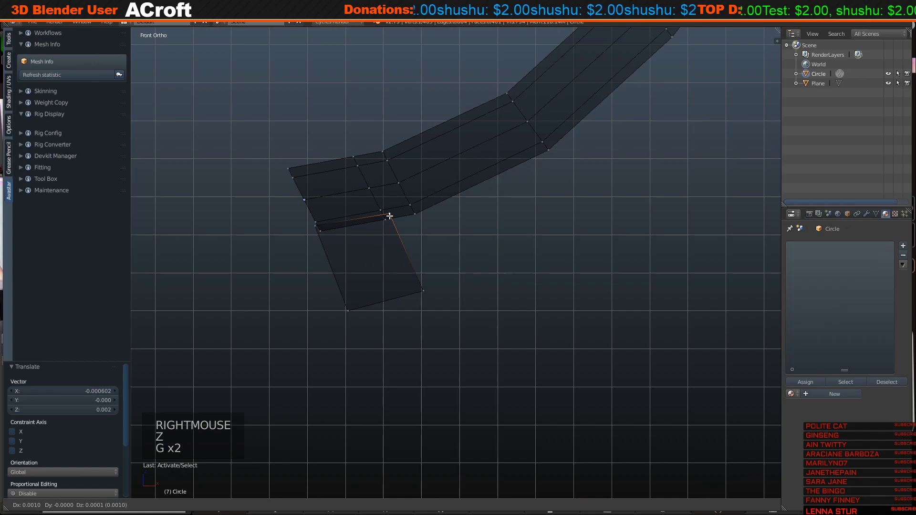
pyautogui.click(390, 216)
pyautogui.press('z')
pyautogui.press('z')
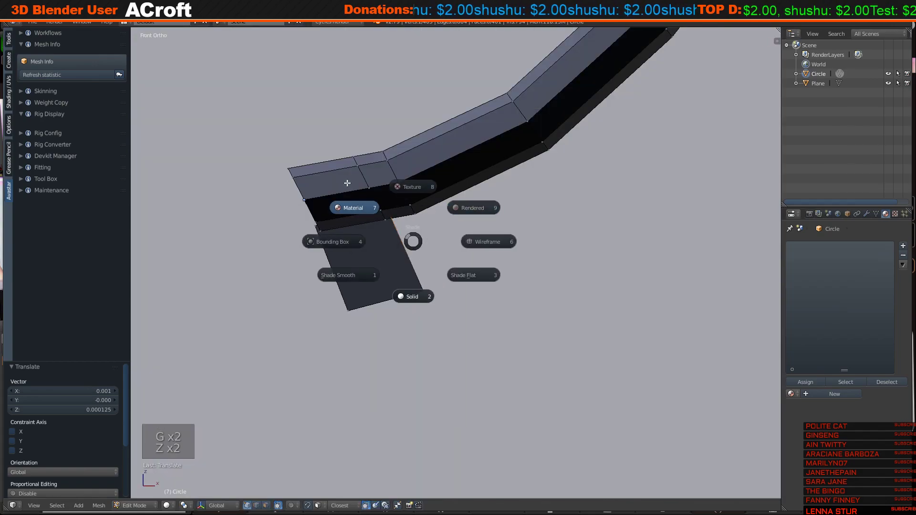
# Extrude the face's outer edge by 0.005 in X and 0.002 in Z, making a narrow strip across the first dark dividing line.
pyautogui.press('a')
pyautogui.rightClick(416, 268)
pyautogui.keyDown('alt'); pyautogui.rightClick(408, 247); pyautogui.keyUp('alt')
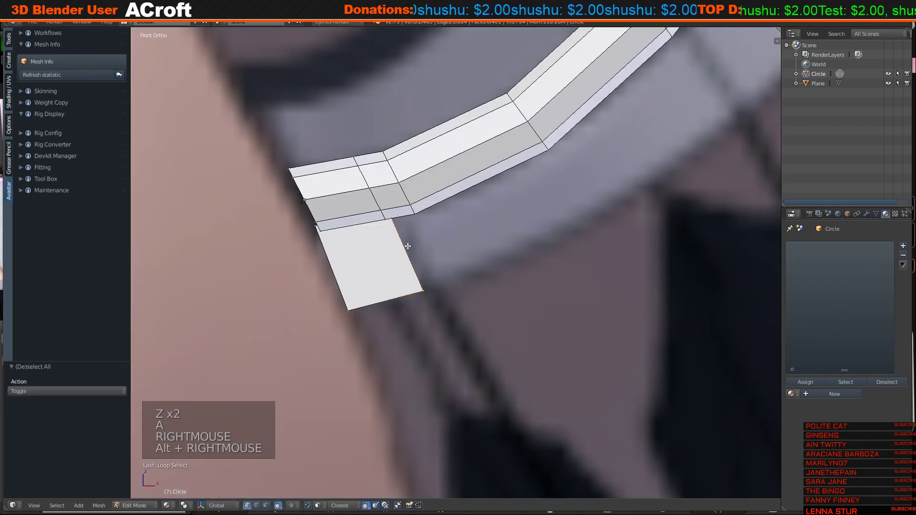
pyautogui.press('e')
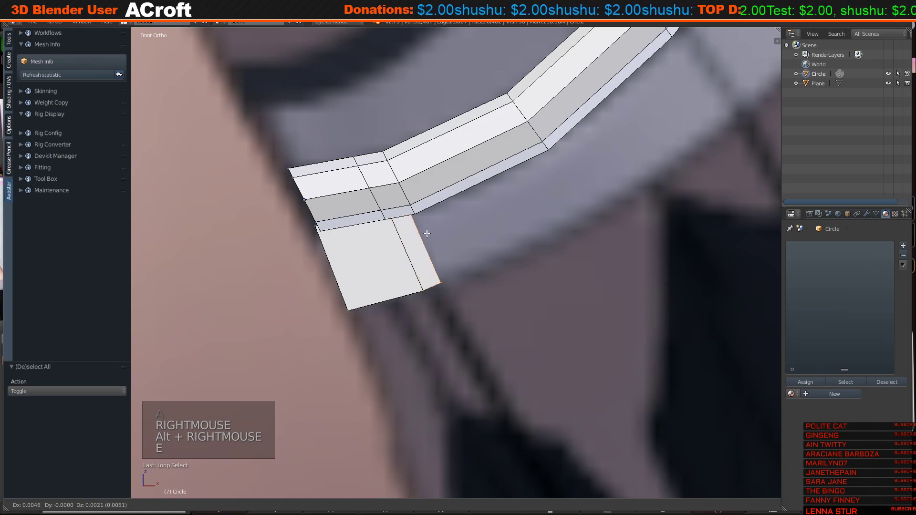
pyautogui.click(426, 233)
pyautogui.scroll(-5, 436, 349)
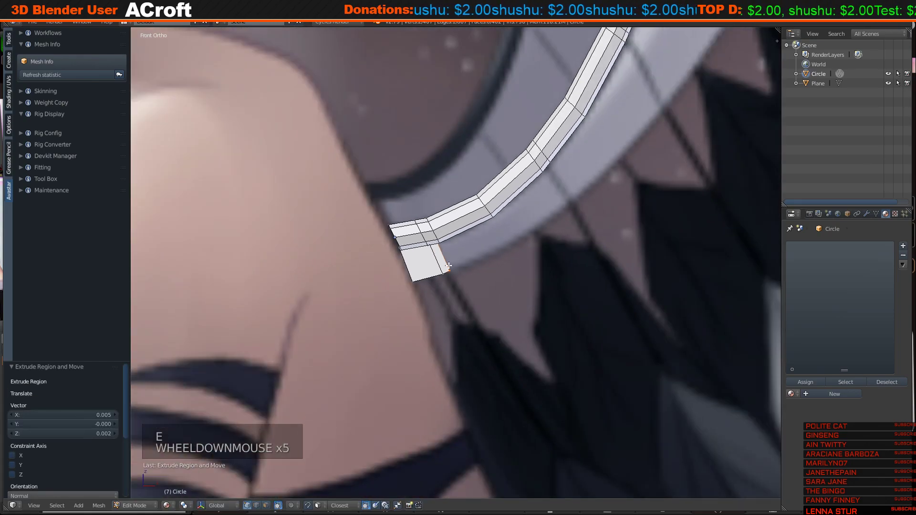
pyautogui.keyDown('shift'); pyautogui.moveTo(458, 265); pyautogui.dragTo(412, 272, button='middle'); pyautogui.keyUp('shift')
pyautogui.scroll(3, 385, 272)
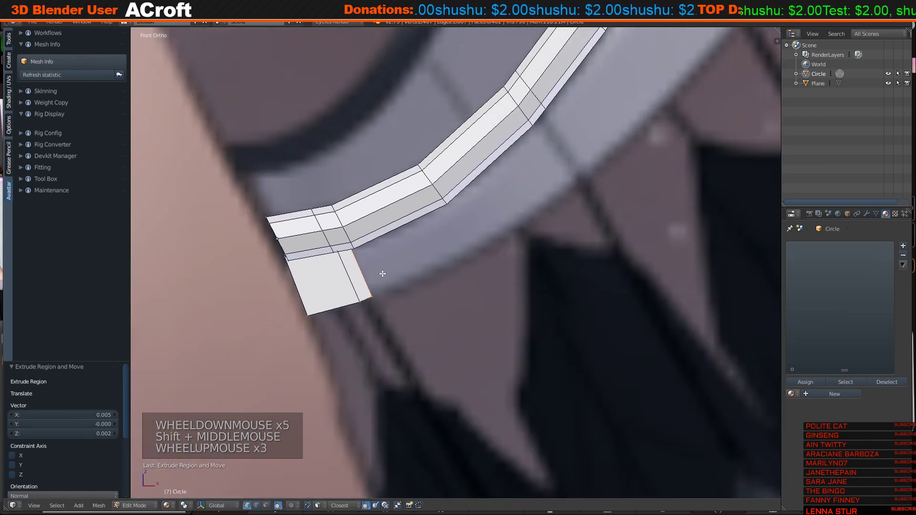
# Extrude two more band segments along the bone, rotating the last edge and moving it by 0.002 in X and 0.001 in Z.
pyautogui.press('e')
pyautogui.press('e')
pyautogui.press('e')
pyautogui.press('e')
pyautogui.click(433, 256)
pyautogui.press('e')
pyautogui.click(491, 221)
pyautogui.press('r')
pyautogui.click(491, 223)
pyautogui.press('g')
pyautogui.click(493, 220)
# Extrude the band's end edge by 0.023 in X and 0.017 in Z, and scale it by 1.221 to the band's width.
pyautogui.press('e')
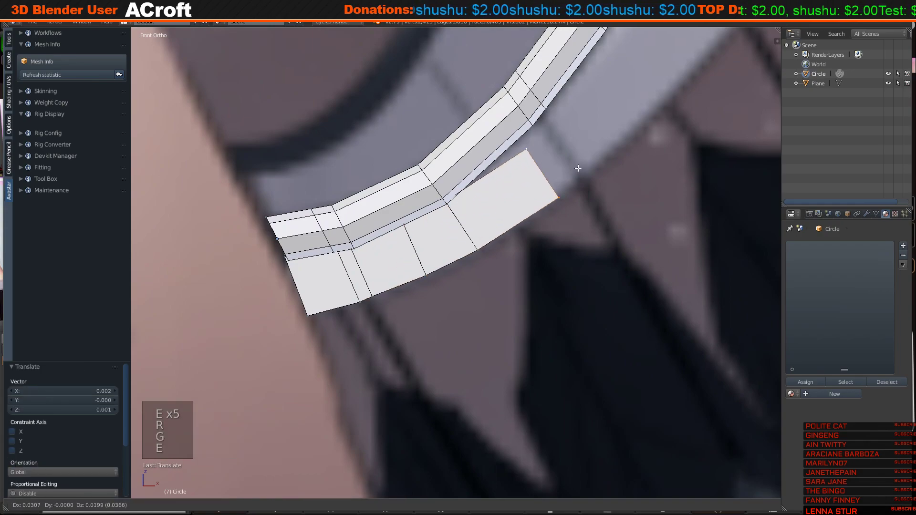
pyautogui.click(558, 178)
pyautogui.press('s')
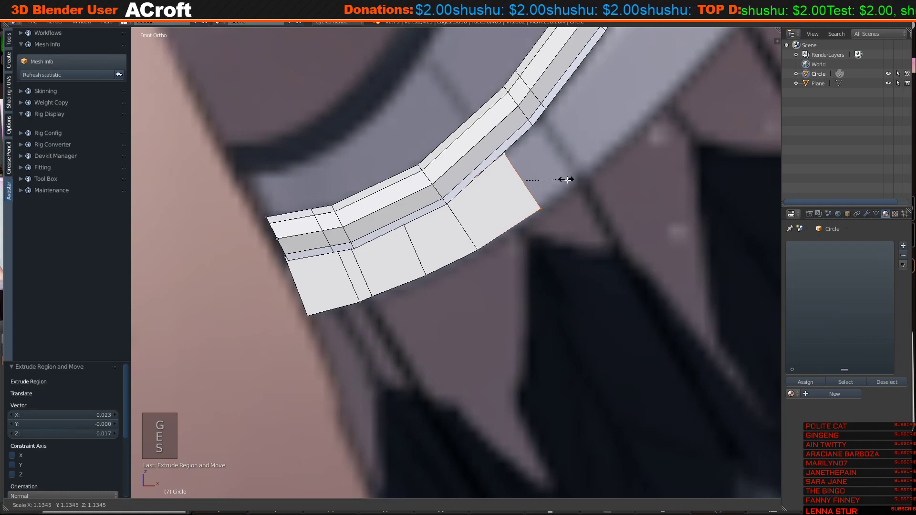
pyautogui.click(569, 181)
pyautogui.keyDown('shift'); pyautogui.moveTo(569, 181); pyautogui.dragTo(532, 218, button='middle'); pyautogui.keyUp('shift')
# Extrude the end edge up to the second dark dividing line and scale it by 1.082.
pyautogui.press('e')
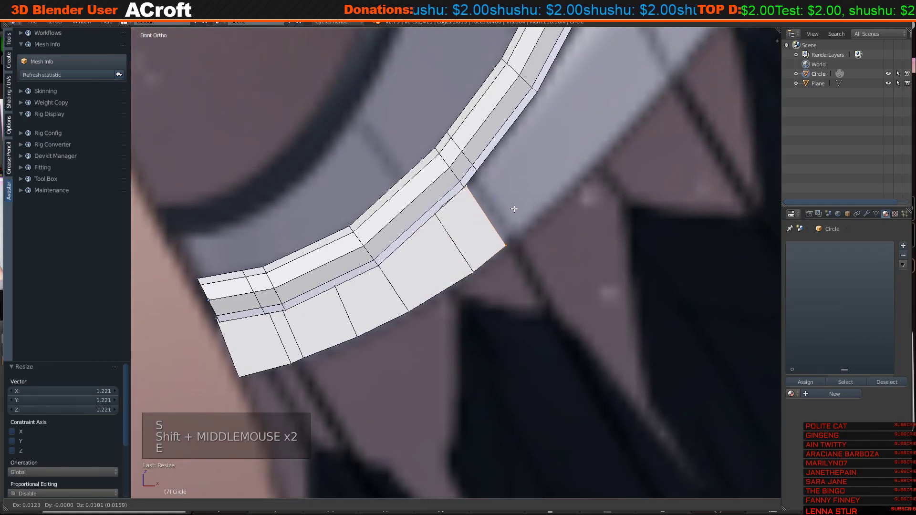
pyautogui.click(514, 207)
pyautogui.press('s')
pyautogui.click(499, 212)
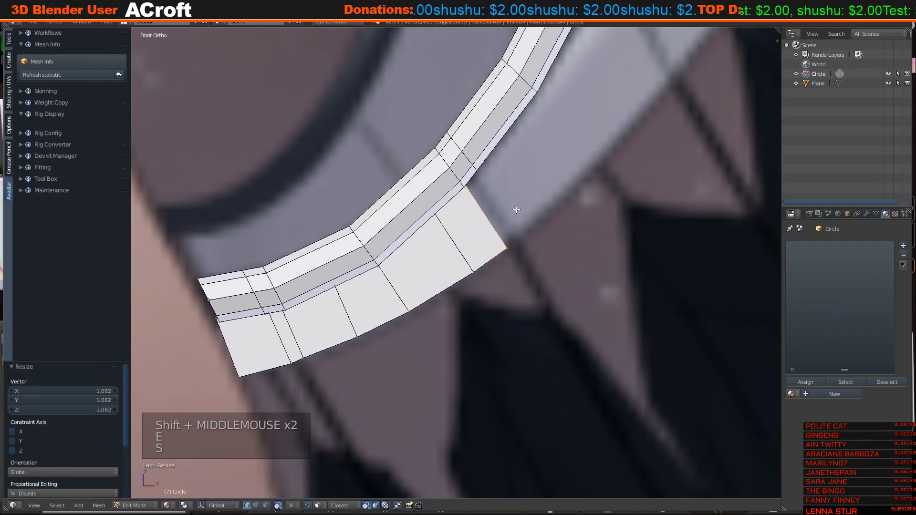
# Extrude a narrow strip across the second dividing line, scaling and repositioning its end edge to fit the grey band.
pyautogui.press('e')
pyautogui.click(531, 200)
pyautogui.press('s')
pyautogui.click(533, 202)
pyautogui.press('g')
pyautogui.click(531, 203)
# Extrude two segments past the second dividing line, scaling the first edge by 1.126 and offsetting the second by 0.014 in X and 0.015 in Z.
pyautogui.press('e')
pyautogui.click(545, 189)
pyautogui.press('s')
pyautogui.click(544, 190)
pyautogui.keyDown('shift'); pyautogui.moveTo(545, 190); pyautogui.dragTo(521, 217, button='middle'); pyautogui.keyUp('shift')
pyautogui.press('e')
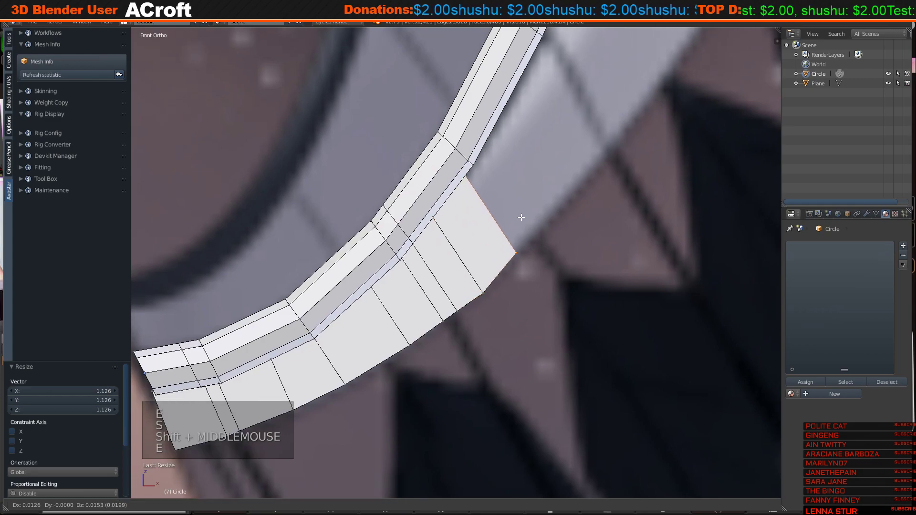
pyautogui.click(524, 218)
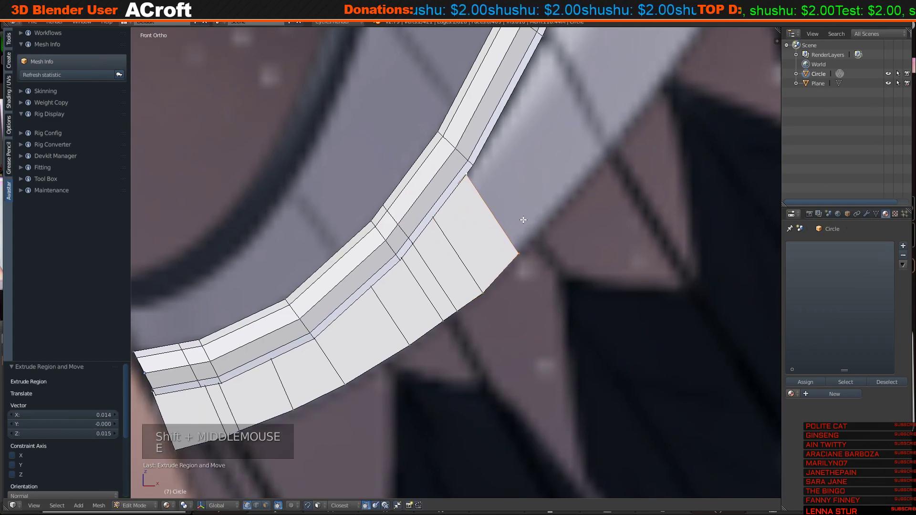
pyautogui.keyDown('shift'); pyautogui.moveTo(524, 218); pyautogui.dragTo(452, 271, button='middle'); pyautogui.keyUp('shift')
# Extrude the end edge by 0.014 in X and 0.018 in Z, and scale it by about 1.24.
pyautogui.press('e')
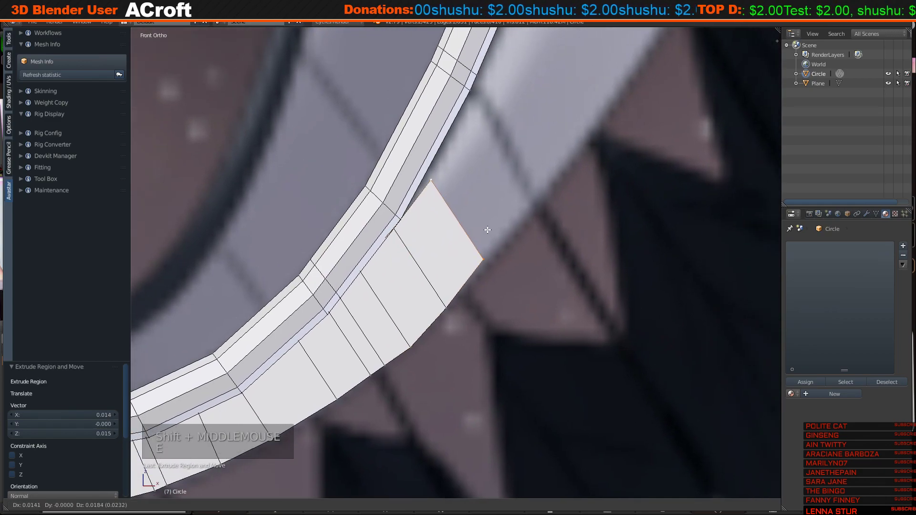
pyautogui.click(487, 230)
pyautogui.press('s')
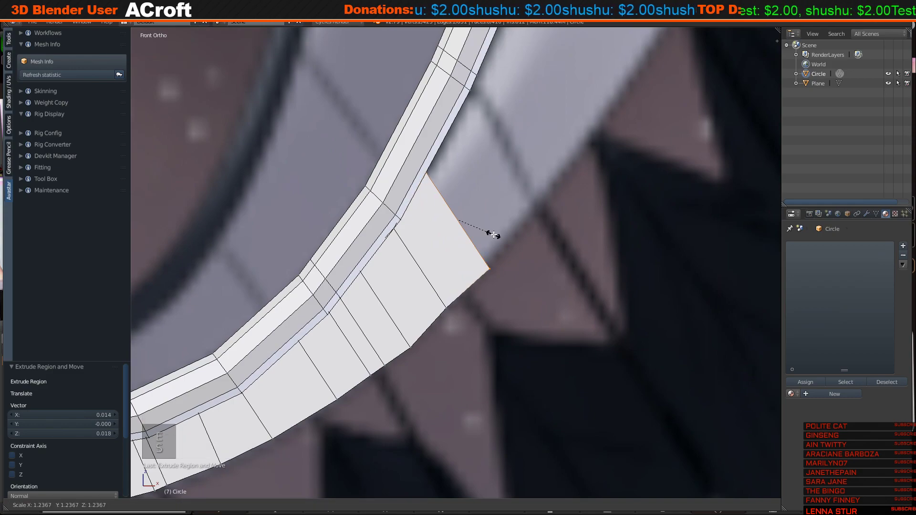
pyautogui.click(493, 234)
# Slide the outer vertices of the last two edges along their edges to follow the lower outline of the grey band.
pyautogui.rightClick(450, 318)
pyautogui.press('g')
pyautogui.click(492, 265)
pyautogui.press('g')
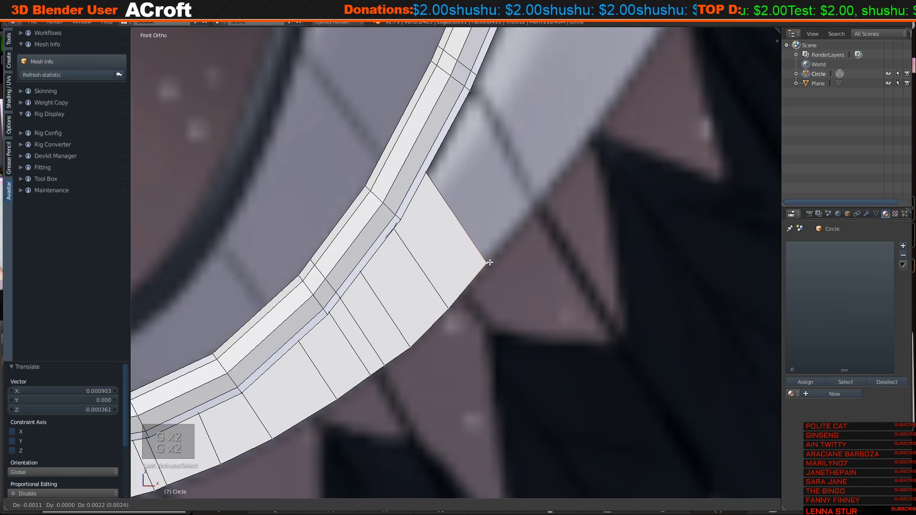
pyautogui.click(490, 262)
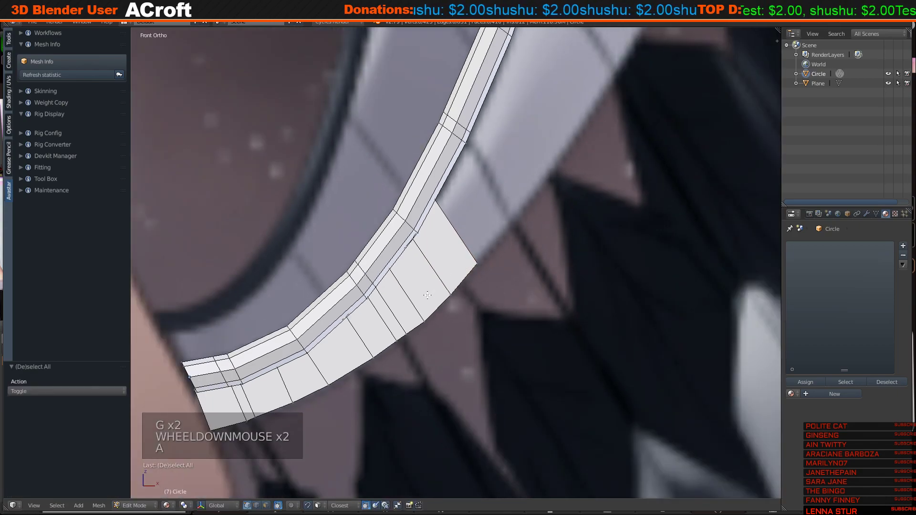
pyautogui.keyDown('shift'); pyautogui.moveTo(468, 268); pyautogui.dragTo(474, 285, button='middle'); pyautogui.keyUp('shift')
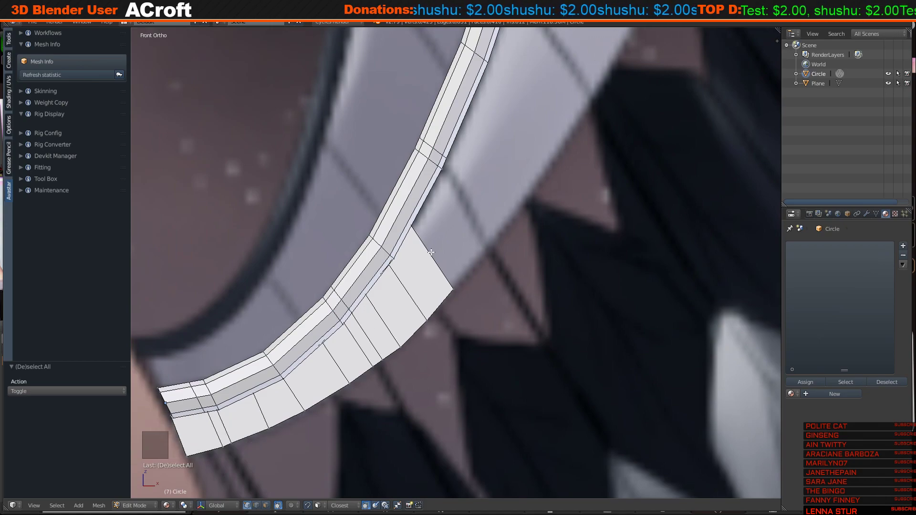
# Extrude the end edge by 0.017 in X and 0.023 in Z to the third dividing line, rotating it 5.45° and scaling it about 1.23.
pyautogui.scroll(2, 430, 252)
pyautogui.keyDown('alt'); pyautogui.rightClick(423, 233); pyautogui.keyUp('alt')
pyautogui.scroll(-4, 421, 234)
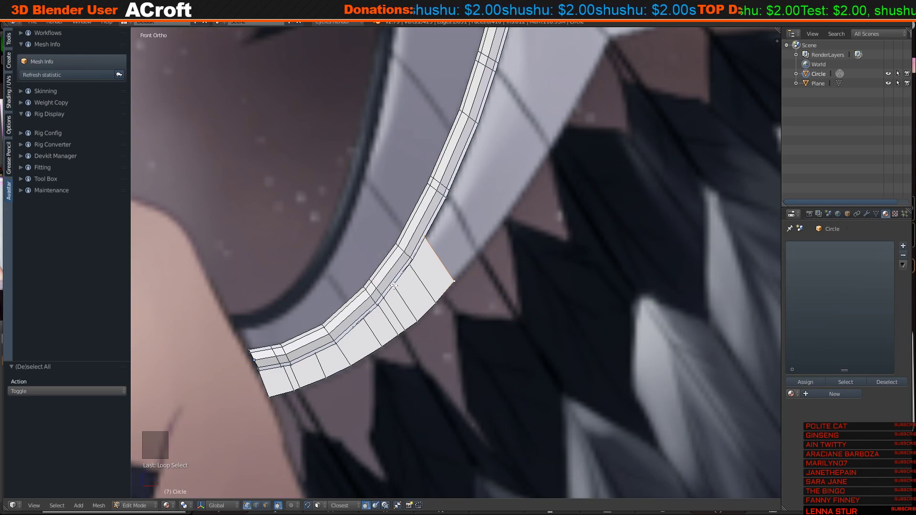
pyautogui.scroll(3, 455, 231)
pyautogui.keyDown('shift'); pyautogui.moveTo(461, 210); pyautogui.dragTo(419, 248, button='middle'); pyautogui.keyUp('shift')
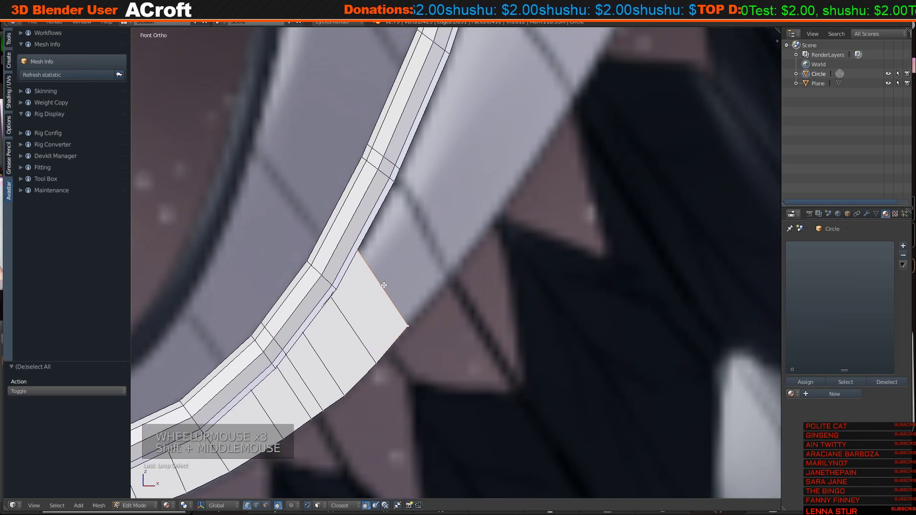
pyautogui.press('e')
pyautogui.click(429, 233)
pyautogui.press('r')
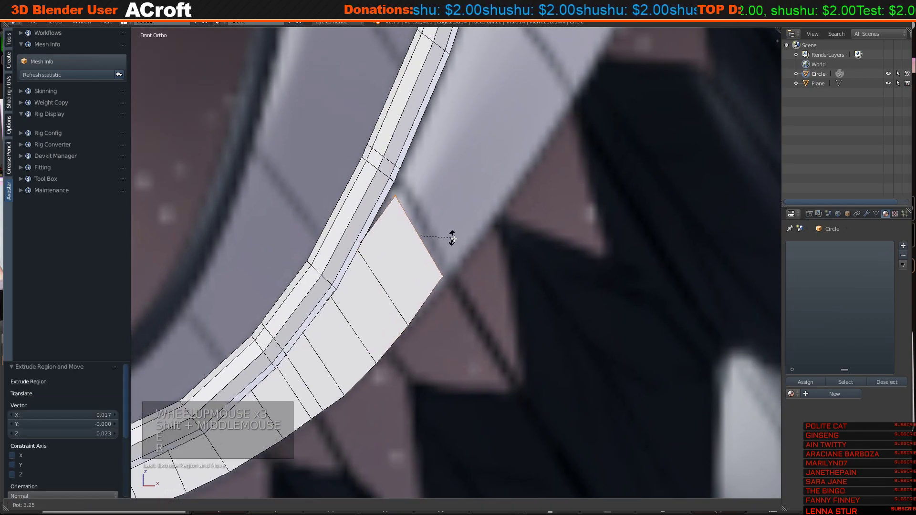
pyautogui.click(453, 241)
pyautogui.press('s')
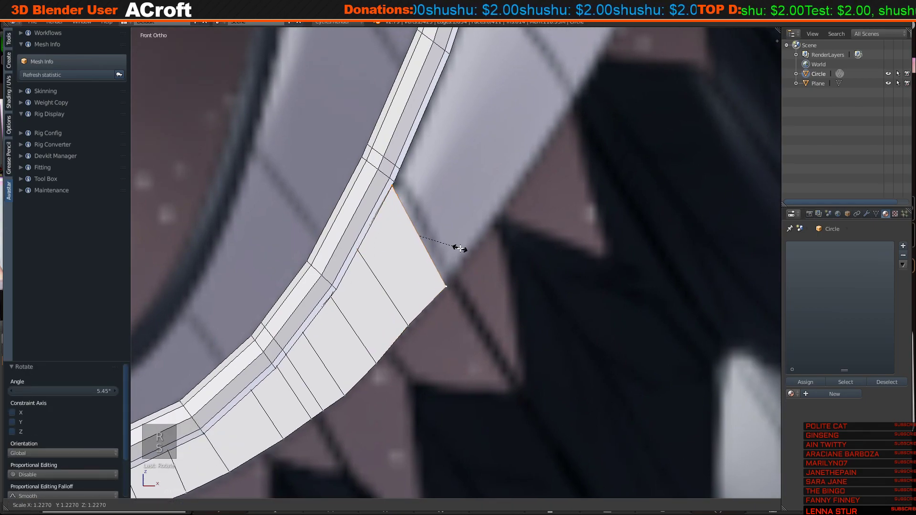
pyautogui.click(460, 248)
# Slide the outer vertices of the two edges before the end edge onto the lower outline of the grey band.
pyautogui.rightClick(406, 330)
pyautogui.press('g')
pyautogui.click(408, 333)
pyautogui.rightClick(375, 365)
pyautogui.press('g')
pyautogui.click(377, 367)
# Extrude the end edge by 0.003 in X and 0.009 in Z, and move its outer vertex by 0.003 in X and -0.002 in Z.
pyautogui.keyDown('alt'); pyautogui.rightClick(433, 262); pyautogui.keyUp('alt')
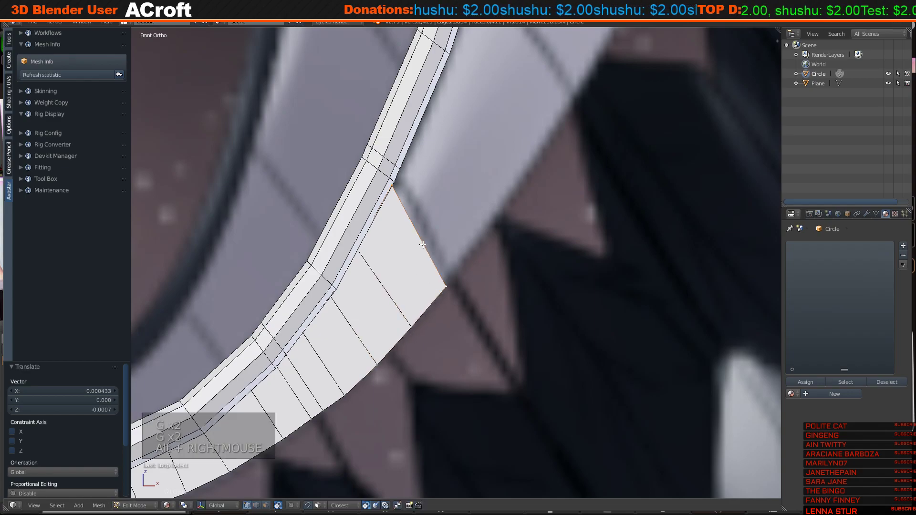
pyautogui.press('e')
pyautogui.click(430, 225)
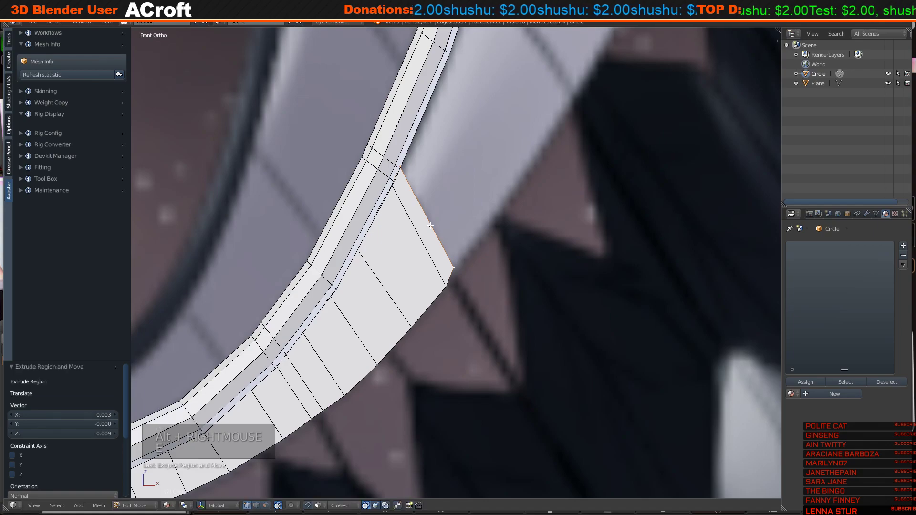
pyautogui.press('g')
pyautogui.press('g')
pyautogui.click(427, 247)
pyautogui.keyDown('shift'); pyautogui.moveTo(427, 248); pyautogui.dragTo(406, 295, button='middle'); pyautogui.keyUp('shift')
# Extrude the end edge by 0.023 in X and 0.042 in Z along the grey band, and scale it by 1.239.
pyautogui.keyDown('alt'); pyautogui.rightClick(413, 276); pyautogui.keyUp('alt')
pyautogui.press('e')
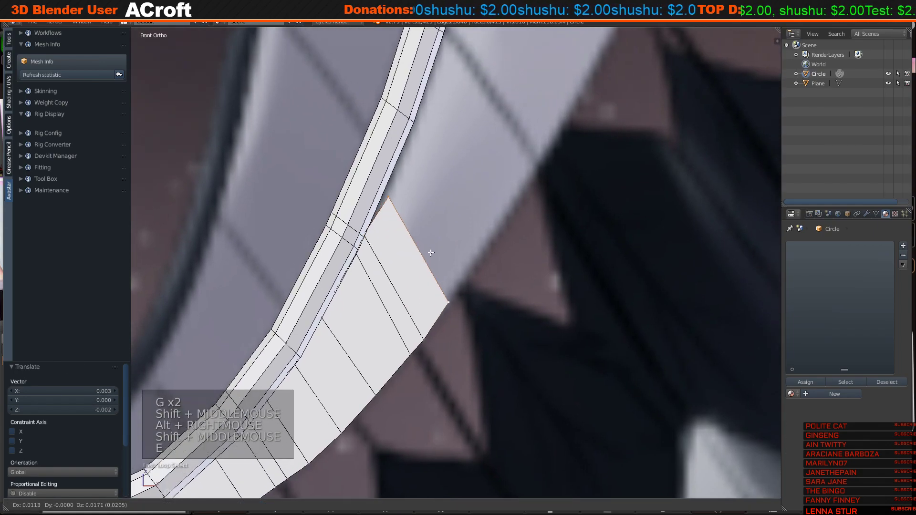
pyautogui.click(446, 210)
pyautogui.press('s')
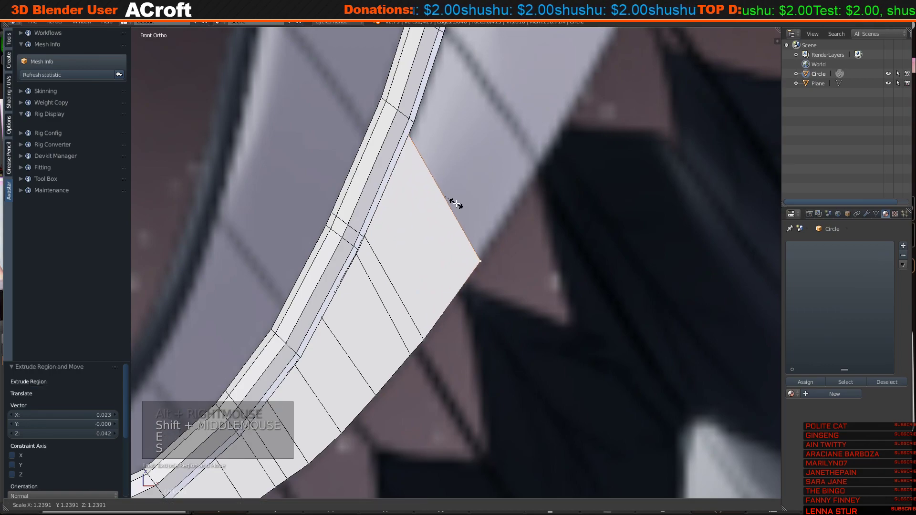
pyautogui.click(457, 204)
pyautogui.keyDown('shift'); pyautogui.moveTo(457, 204); pyautogui.dragTo(390, 318, button='middle'); pyautogui.keyUp('shift')
# Extrude the end edge to the fourth dividing line, rotate it -5.86°, enlarge it, and move it by 0.001 in X and 0.003 in Z.
pyautogui.press('e')
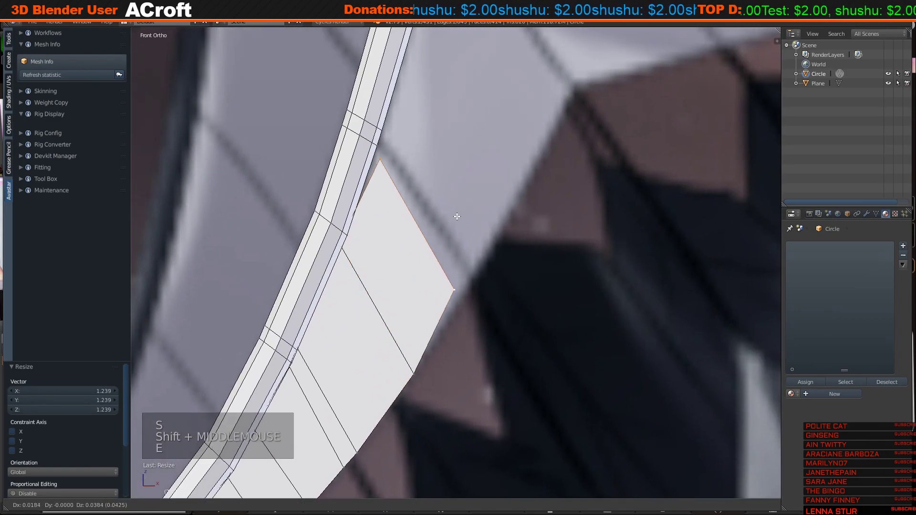
pyautogui.click(458, 215)
pyautogui.press('r')
pyautogui.click(497, 215)
pyautogui.press('s')
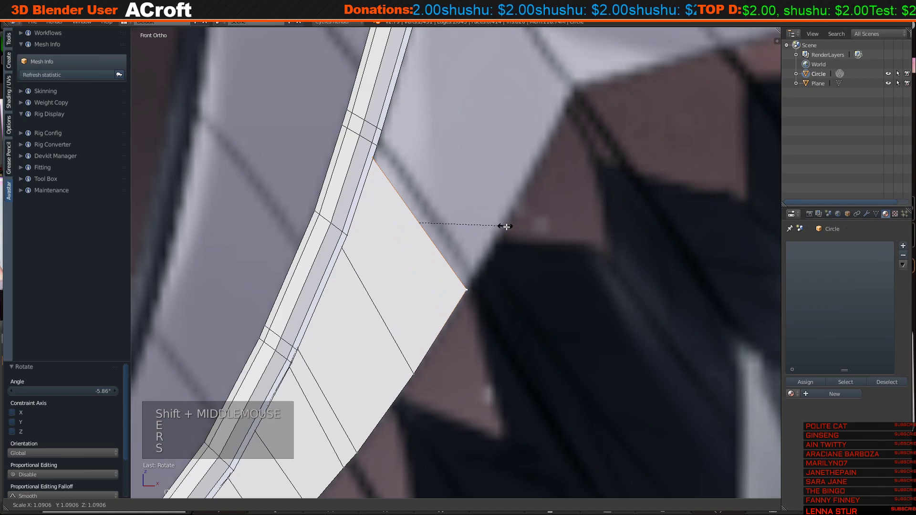
pyautogui.click(507, 223)
pyautogui.press('g')
pyautogui.click(512, 222)
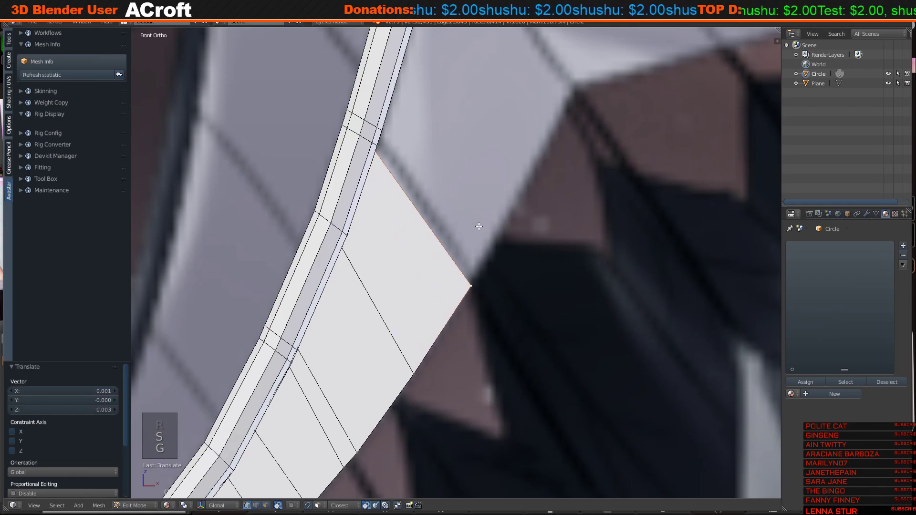
pyautogui.keyDown('shift'); pyautogui.moveTo(484, 229); pyautogui.dragTo(462, 276, button='middle'); pyautogui.keyUp('shift')
# Extrude a strip 0.005 in X and 0.008 in Z, scale its end edge, and move its outer vertex by -0.002 in X and 0.004 in Z.
pyautogui.press('e')
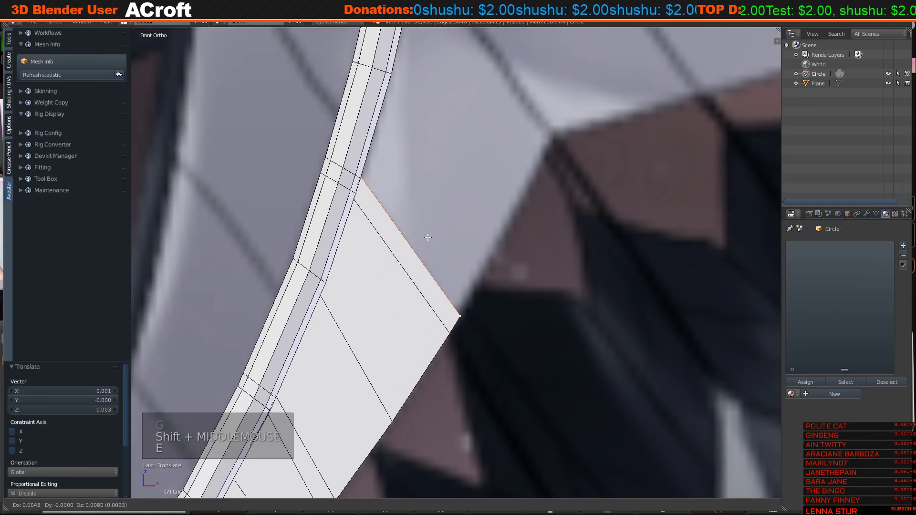
pyautogui.click(427, 237)
pyautogui.press('s')
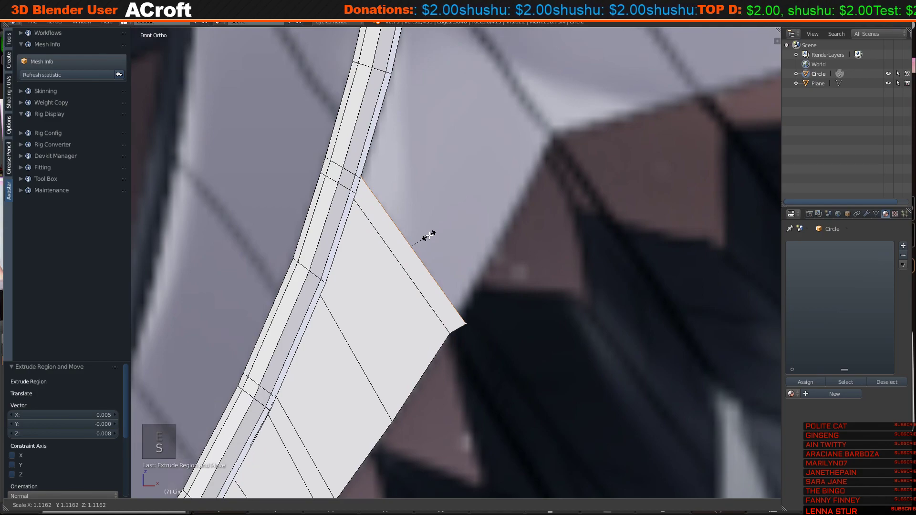
pyautogui.click(429, 236)
pyautogui.rightClick(464, 317)
pyautogui.press('g')
pyautogui.press('g')
pyautogui.click(463, 312)
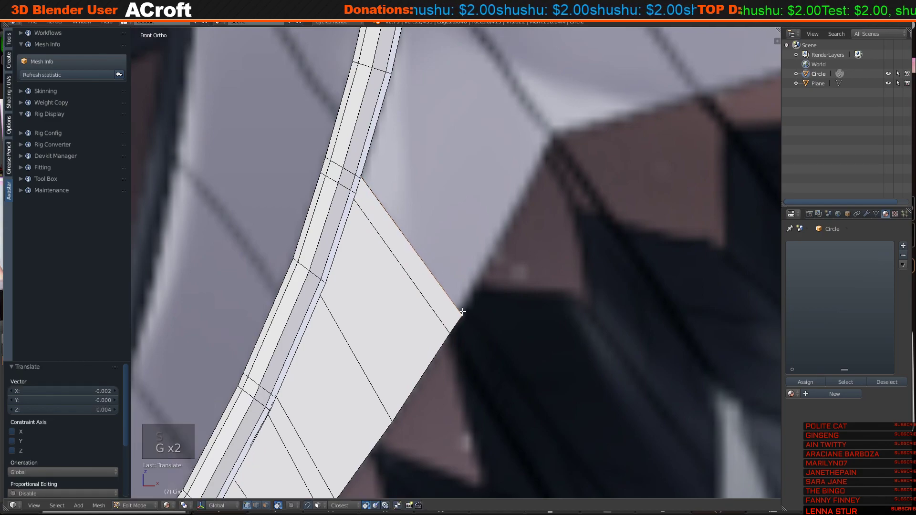
# Extrude the end edge by 0.011 in X and 0.027 in Z beyond the fourth dividing line, and scale it by 1.099.
pyautogui.keyDown('alt'); pyautogui.rightClick(411, 259); pyautogui.keyUp('alt')
pyautogui.keyDown('shift'); pyautogui.moveTo(412, 259); pyautogui.dragTo(396, 296, button='middle'); pyautogui.keyUp('shift')
pyautogui.press('e')
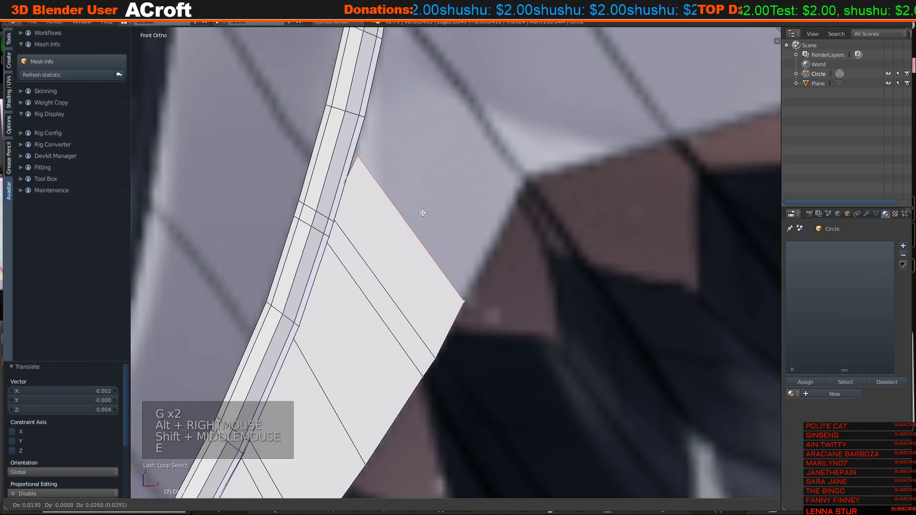
pyautogui.click(430, 220)
pyautogui.press('s')
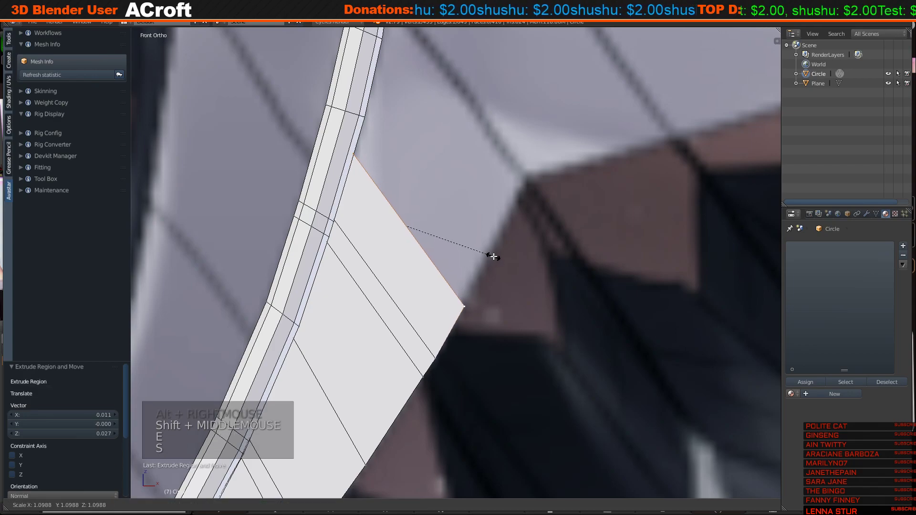
pyautogui.click(484, 251)
# Extrude the end edge by about 0.012 in X and 0.031 in Z along the grey band, and scale it to fit.
pyautogui.keyDown('shift'); pyautogui.moveTo(483, 251); pyautogui.dragTo(472, 272, button='middle'); pyautogui.keyUp('shift')
pyautogui.keyDown('shift'); pyautogui.moveTo(472, 272); pyautogui.dragTo(448, 286, button='middle'); pyautogui.keyUp('shift')
pyautogui.press('e')
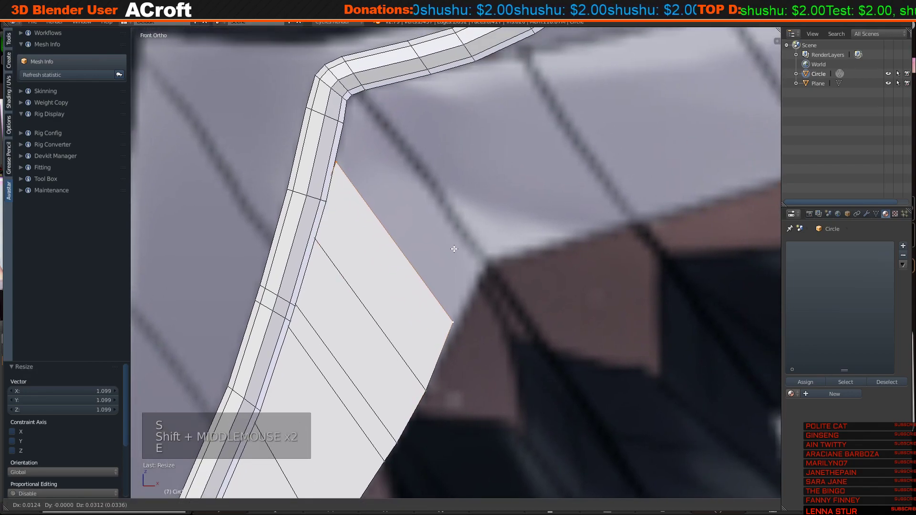
pyautogui.click(456, 249)
pyautogui.press('s')
pyautogui.click(459, 256)
# Extrude the end edge to the dividing line at the bone's bend, scale it by 1.041, and move it by 0.003 in X and 0.006 in Z.
pyautogui.keyDown('shift'); pyautogui.moveTo(459, 256); pyautogui.dragTo(444, 315, button='middle'); pyautogui.keyUp('shift')
pyautogui.press('e')
pyautogui.click(426, 260)
pyautogui.press('s')
pyautogui.click(472, 289)
pyautogui.press('g')
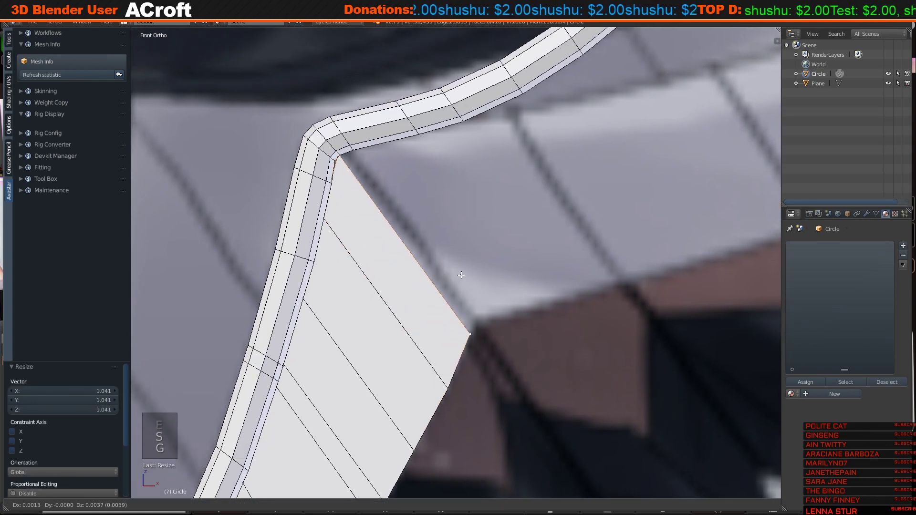
pyautogui.click(465, 271)
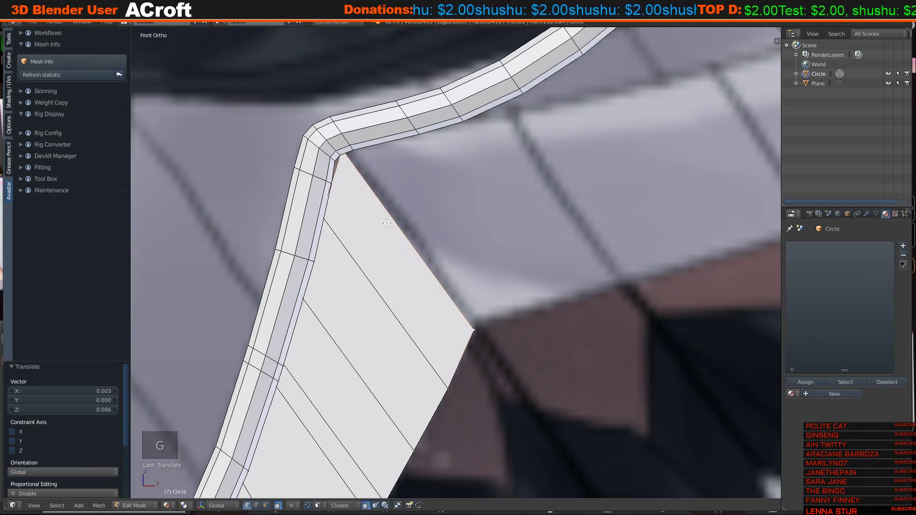
# In wireframe view, move the end edge's inner vertex at the bone's bend by -0.003 in X and 0.002 in Z.
pyautogui.keyDown('shift'); pyautogui.moveTo(386, 223); pyautogui.dragTo(403, 262, button='middle'); pyautogui.keyUp('shift')
pyautogui.scroll(1, 371, 208)
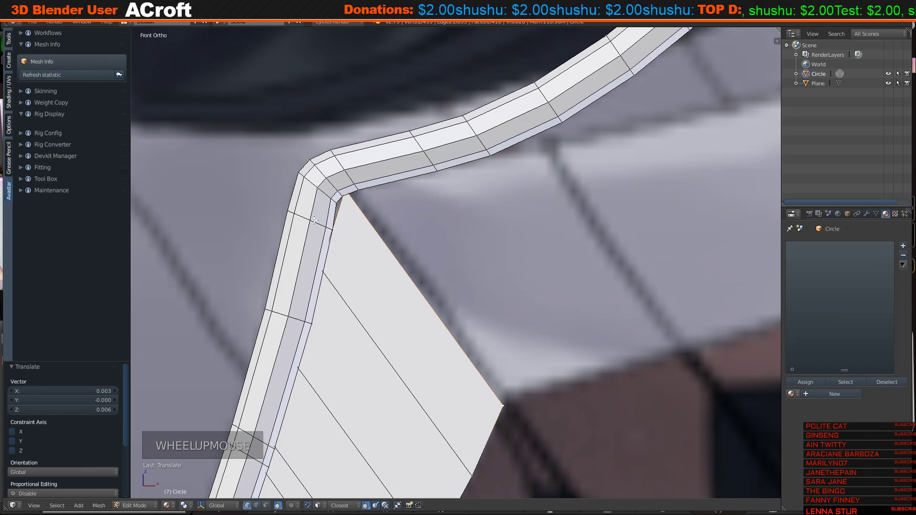
pyautogui.press('z')
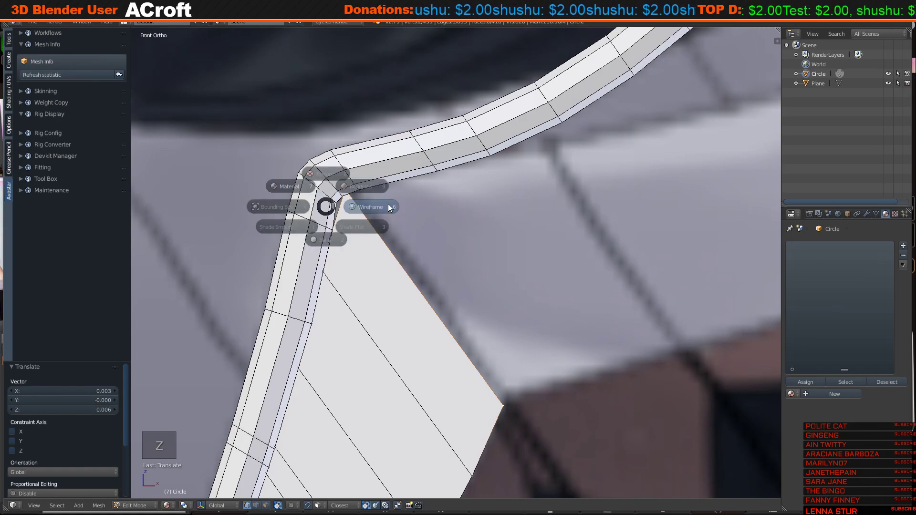
pyautogui.rightClick(350, 194)
pyautogui.press('g')
pyautogui.press('g')
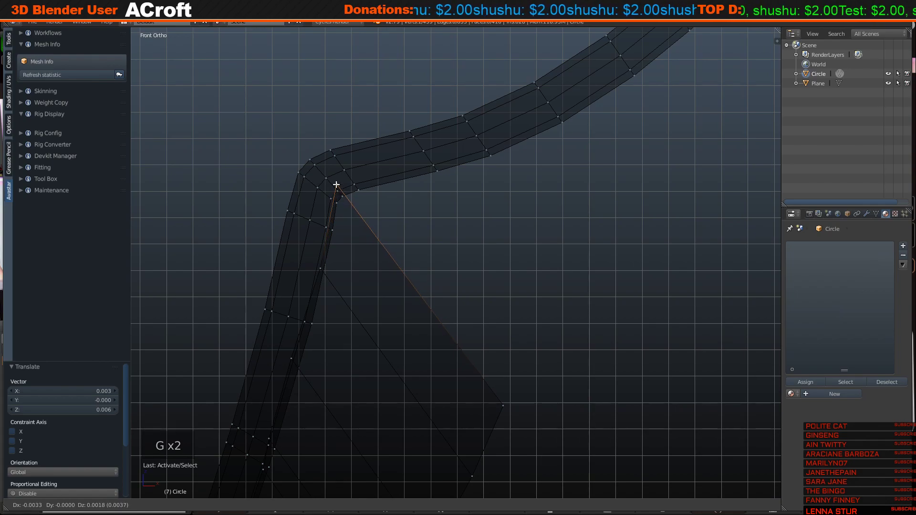
pyautogui.click(337, 184)
# Back in shaded view, extrude a narrow strip from the end edge across the dividing line at the bend, and rotate its end edge 0.581°.
pyautogui.press('z')
pyautogui.moveTo(403, 265)
pyautogui.keyDown('shift'); pyautogui.mouseDown(button='middle')
pyautogui.moveTo(396, 191)
pyautogui.moveTo(378, 222)
pyautogui.mouseUp(button='middle'); pyautogui.keyUp('shift')
pyautogui.press('z')
pyautogui.keyDown('alt'); pyautogui.rightClick(403, 198); pyautogui.keyUp('alt')
pyautogui.press('e')
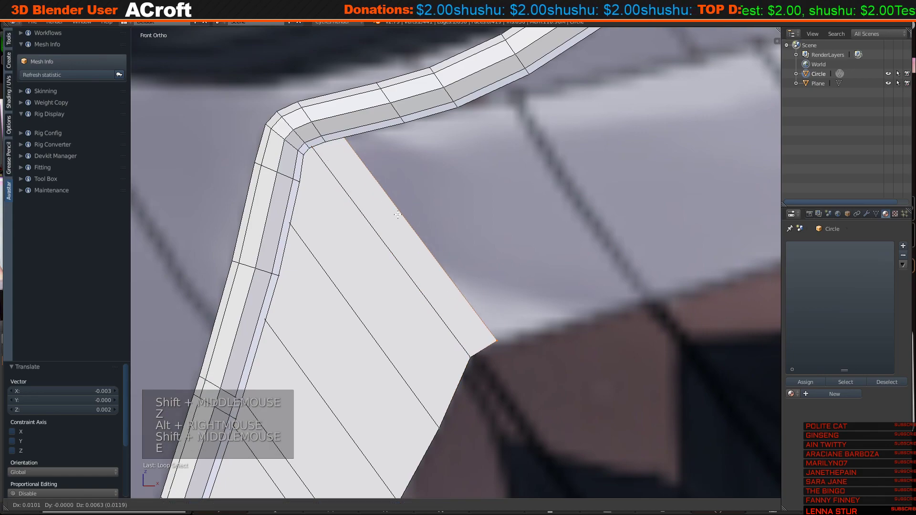
pyautogui.click(387, 220)
pyautogui.press('r')
pyautogui.click(532, 314)
# Extrude the end edge by 0.062 in X and 0.016 in Z toward the next dividing line, rotate it, and move it by 0.002 in X and 0.001 in Z.
pyautogui.press('e')
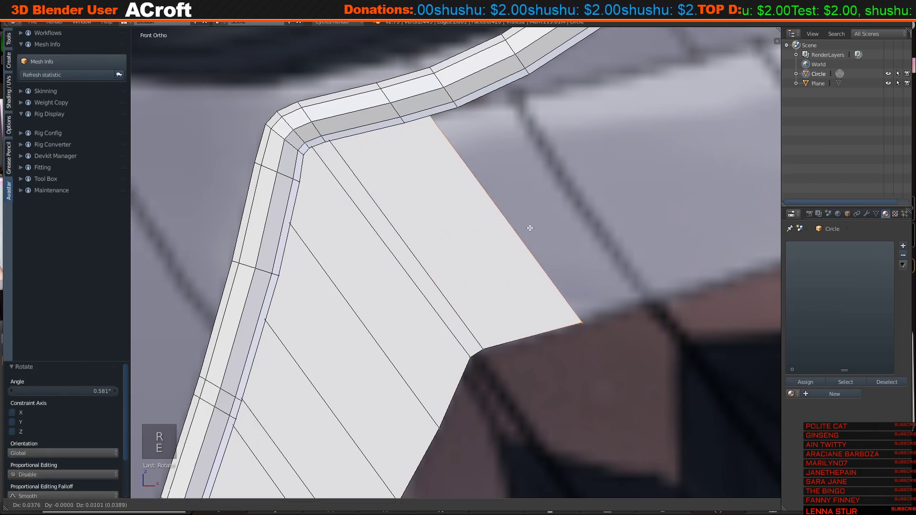
pyautogui.click(587, 211)
pyautogui.press('r')
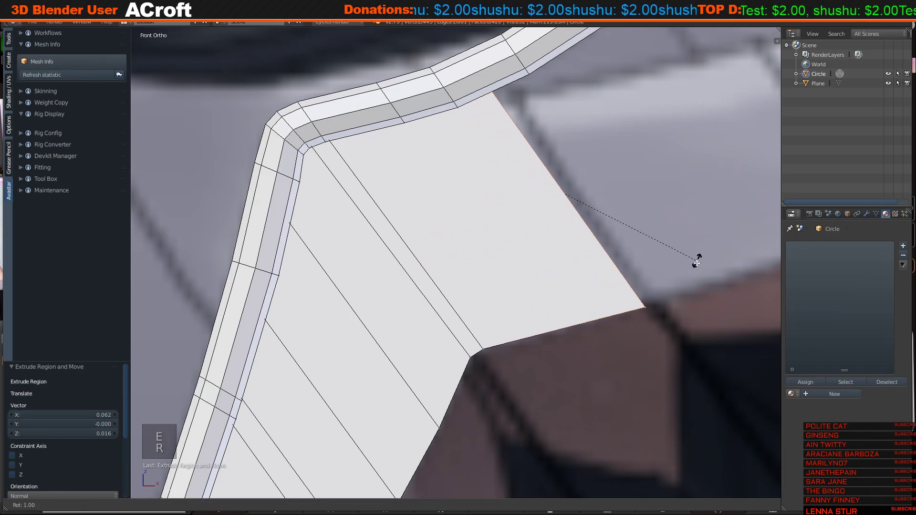
pyautogui.click(699, 258)
pyautogui.press('g')
pyautogui.click(700, 258)
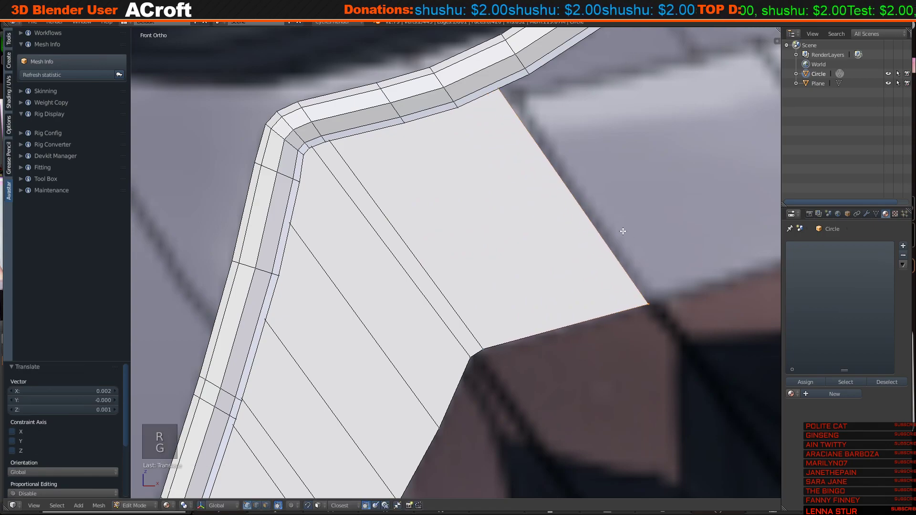
# Rotate the end edge to match the dividing line, and extrude a narrow strip 0.007 in X and 0.004 in Z.
pyautogui.keyDown('shift'); pyautogui.moveTo(617, 229); pyautogui.dragTo(515, 300, button='middle'); pyautogui.keyUp('shift')
pyautogui.scroll(-4, 514, 306)
pyautogui.scroll(3, 512, 307)
pyautogui.press('r')
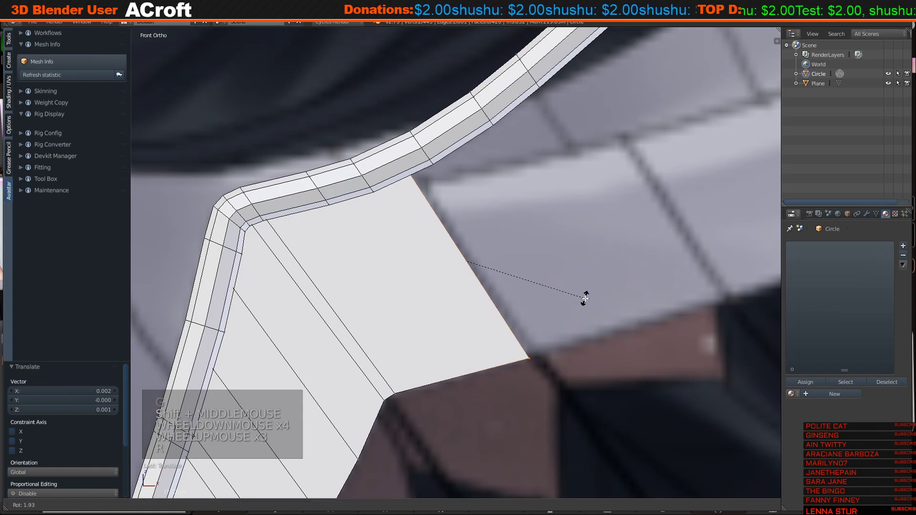
pyautogui.click(580, 299)
pyautogui.press('e')
pyautogui.click(552, 288)
pyautogui.keyDown('shift'); pyautogui.moveTo(552, 287); pyautogui.dragTo(436, 292, button='middle'); pyautogui.keyUp('shift')
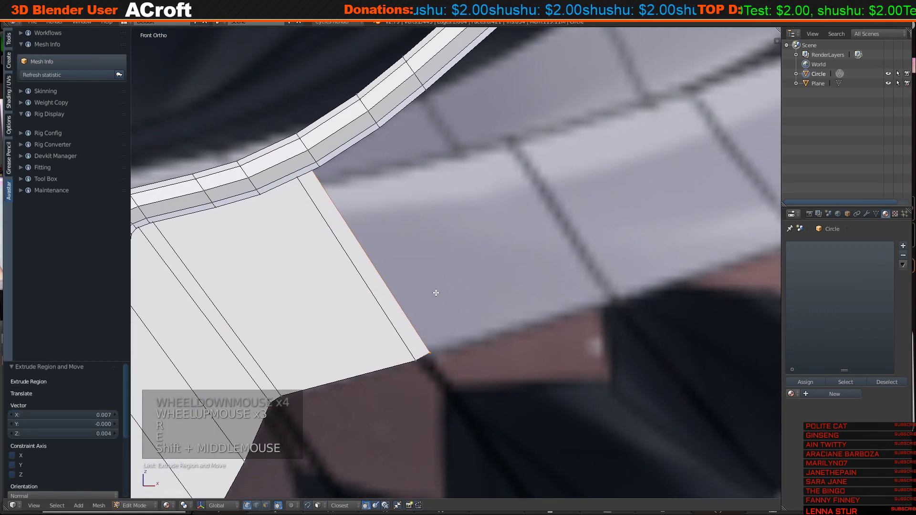
# Undo the latest extrusions and adjustments back to the narrow strip at the bone's bend.
pyautogui.press('e')
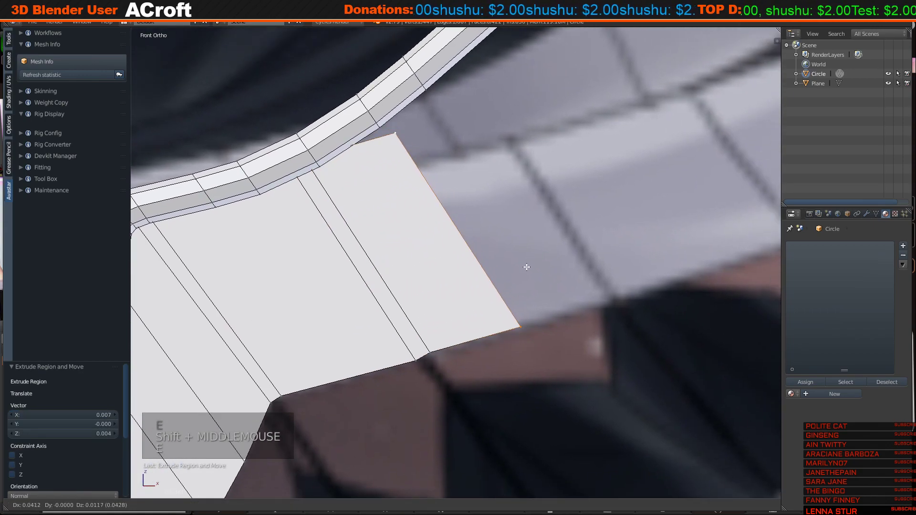
pyautogui.rightClick(519, 269)
pyautogui.keyDown('shift'); pyautogui.moveTo(395, 245); pyautogui.dragTo(444, 268, button='middle'); pyautogui.keyUp('shift')
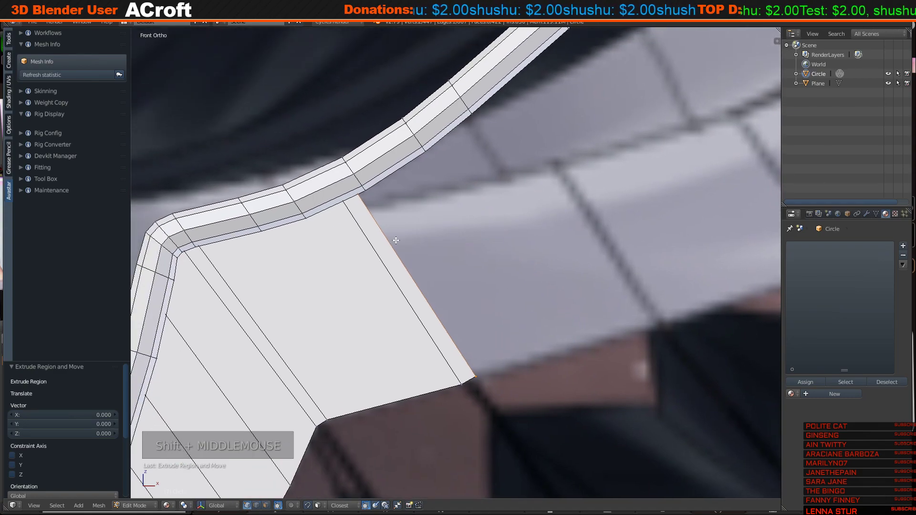
pyautogui.hotkey('ctrl', 'z')
pyautogui.hotkey('ctrl', 'z')
pyautogui.hotkey('ctrl', 'z')
pyautogui.hotkey('ctrl', 'z')
pyautogui.hotkey('ctrl', 'z')
pyautogui.hotkey('ctrl', 'z')
pyautogui.hotkey('ctrl', 'z')
pyautogui.hotkey('ctrl', 'z')
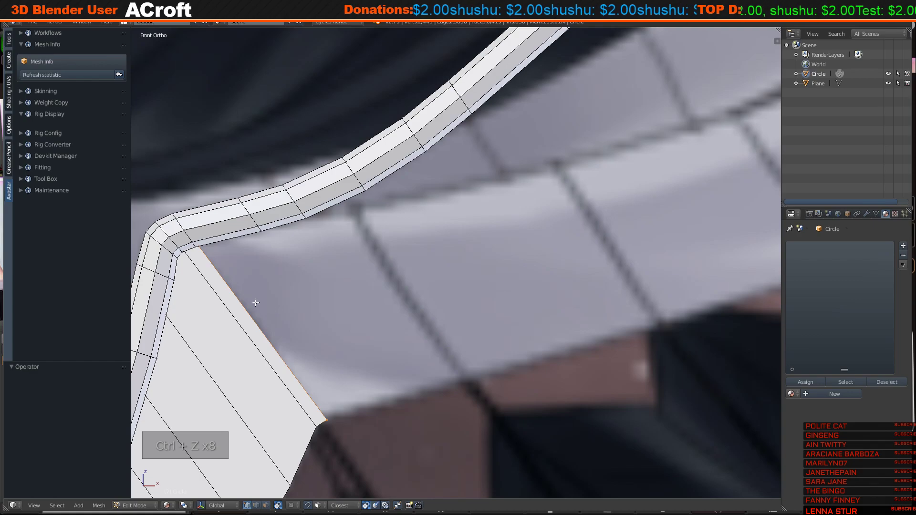
# Extrude the end edge along the band to the bone's next cross edge, and move its outer vertex by -0.0007 in X and 0.0007 in Z.
pyautogui.press('e')
pyautogui.click(365, 275)
pyautogui.press('g')
pyautogui.press('g')
pyautogui.click(437, 395)
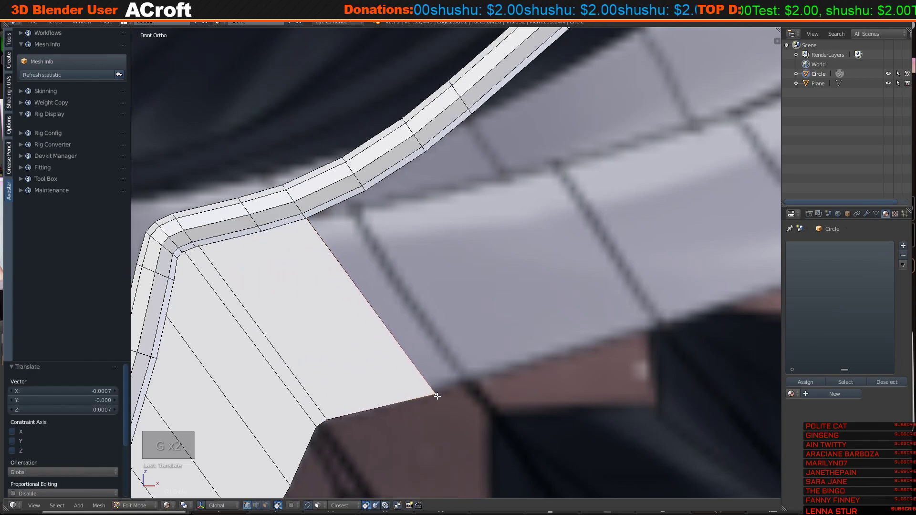
# Extrude the end edge by 0.018 in X and 0.003 in Z to the dividing line, then shrink and rotate it to match the line.
pyautogui.keyDown('alt'); pyautogui.rightClick(393, 339); pyautogui.keyUp('alt')
pyautogui.press('e')
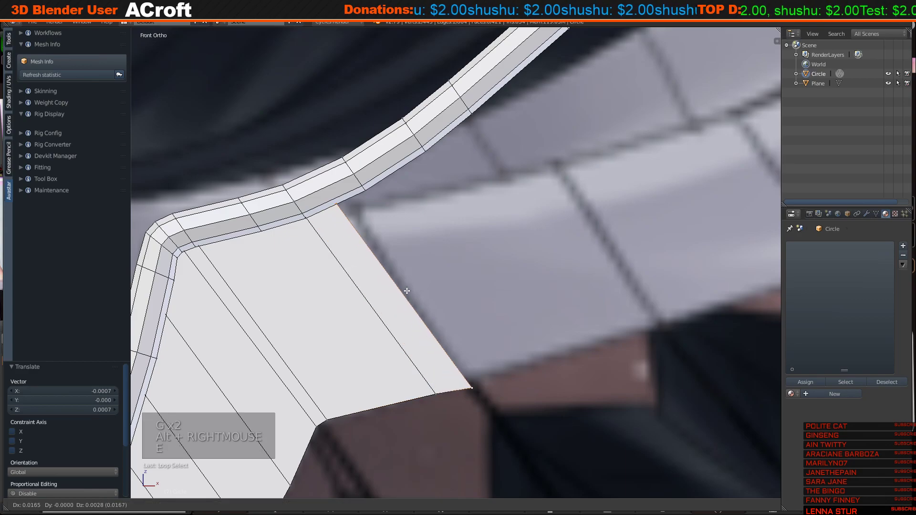
pyautogui.click(411, 290)
pyautogui.press('s')
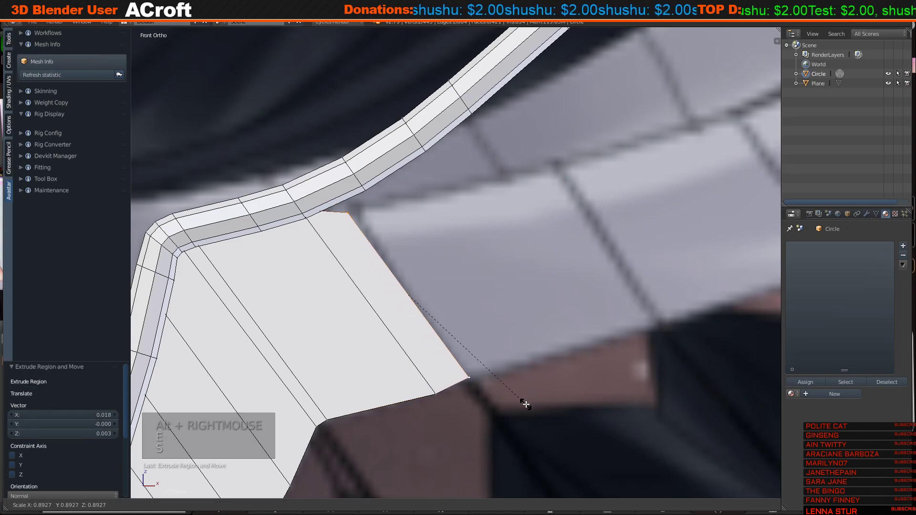
pyautogui.click(525, 405)
pyautogui.press('g')
pyautogui.press('r')
pyautogui.click(523, 412)
pyautogui.press('g')
pyautogui.click(523, 413)
pyautogui.press('e')
pyautogui.rightClick(513, 415)
pyautogui.hotkey('ctrl', 'z')
# Rotate the end edge 1.01° and nudge it into line with the dividing line.
pyautogui.press('r')
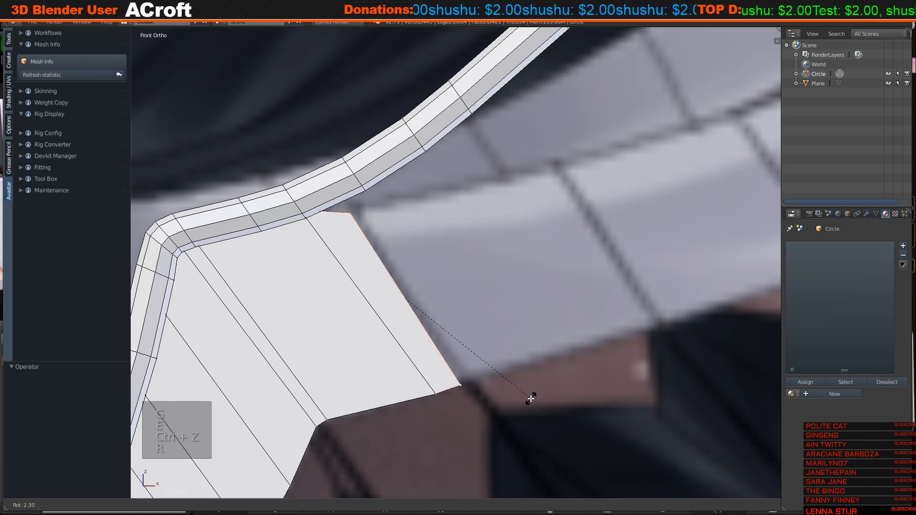
pyautogui.rightClick(531, 397)
pyautogui.press('g')
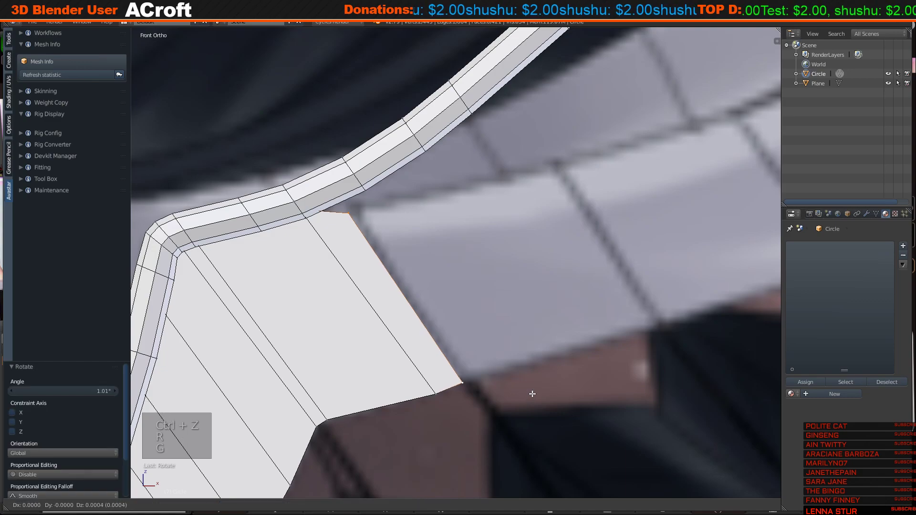
pyautogui.click(532, 393)
pyautogui.press('s')
pyautogui.press('g')
pyautogui.click(537, 391)
# Extrude a strip 0.007 in X and 0.002 in Z, and extrude its end edge by 0.082 in X and 0.020 in Z to the next dividing line.
pyautogui.press('e')
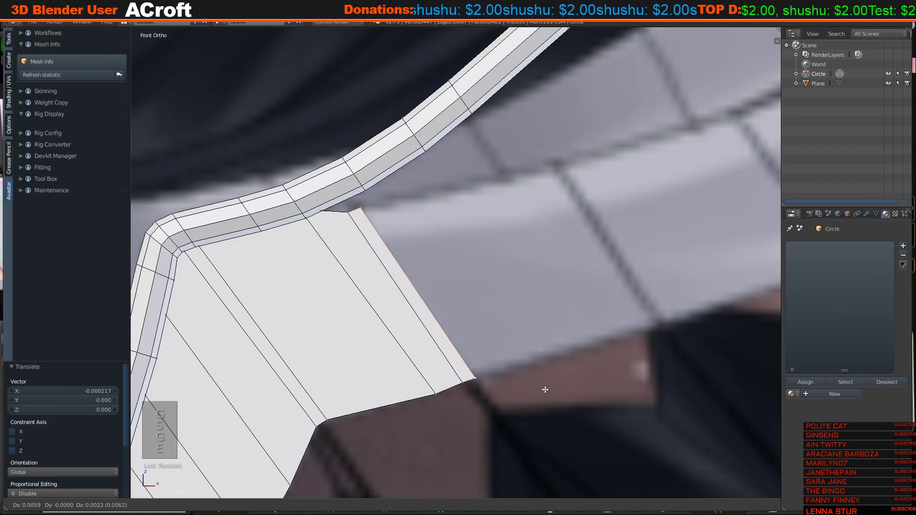
pyautogui.click(548, 390)
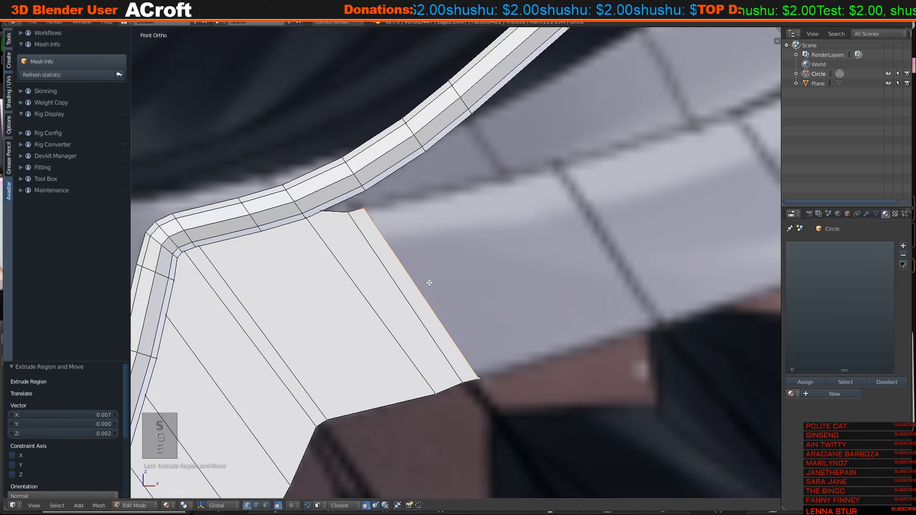
pyautogui.keyDown('shift'); pyautogui.moveTo(431, 286); pyautogui.dragTo(398, 313, button='middle'); pyautogui.keyUp('shift')
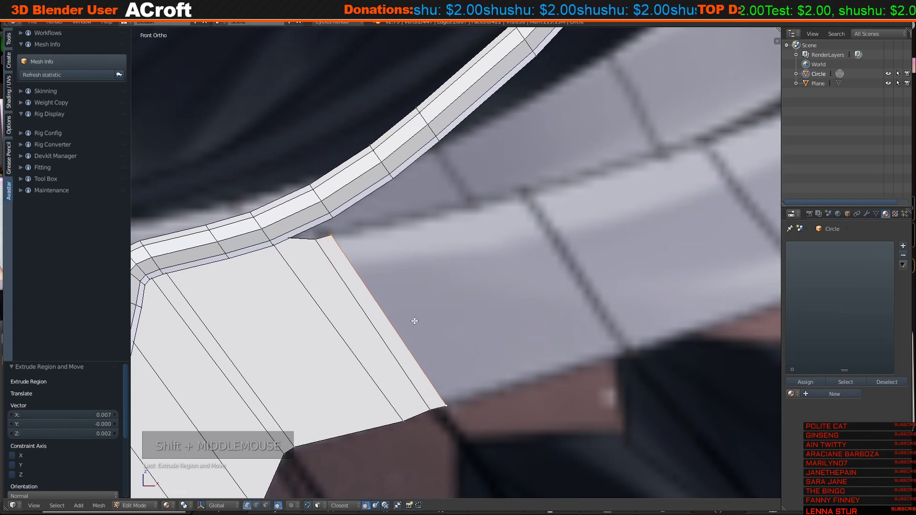
pyautogui.press('e')
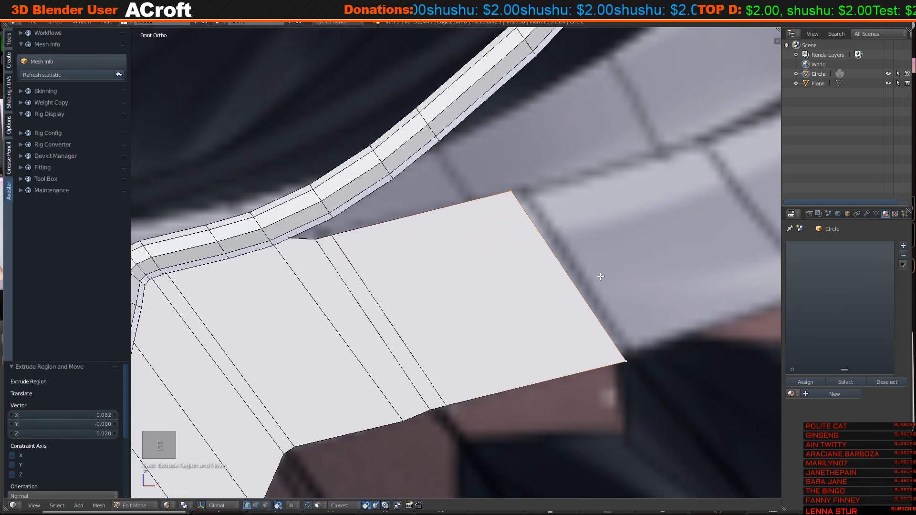
# Extrude a strip 0.008 in X and 0.002 in Z, extrude its end edge to the next dividing line, and rotate that edge -3.99°.
pyautogui.press('e')
pyautogui.click(614, 268)
pyautogui.keyDown('shift'); pyautogui.moveTo(614, 267); pyautogui.dragTo(408, 326, button='middle'); pyautogui.keyUp('shift')
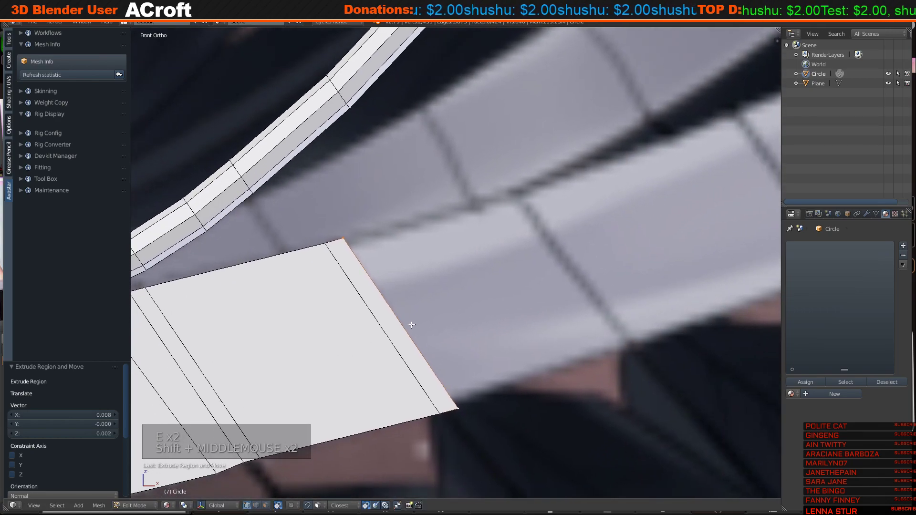
pyautogui.press('e')
pyautogui.press('r')
pyautogui.click(675, 286)
# Extrude a strip 0.007 in X and 0.002 in Z, and extrude its end edge by 0.093 in X and 0.034 in Z to the next dividing line.
pyautogui.keyDown('shift'); pyautogui.moveTo(629, 280); pyautogui.dragTo(521, 307, button='middle'); pyautogui.keyUp('shift')
pyautogui.press('e')
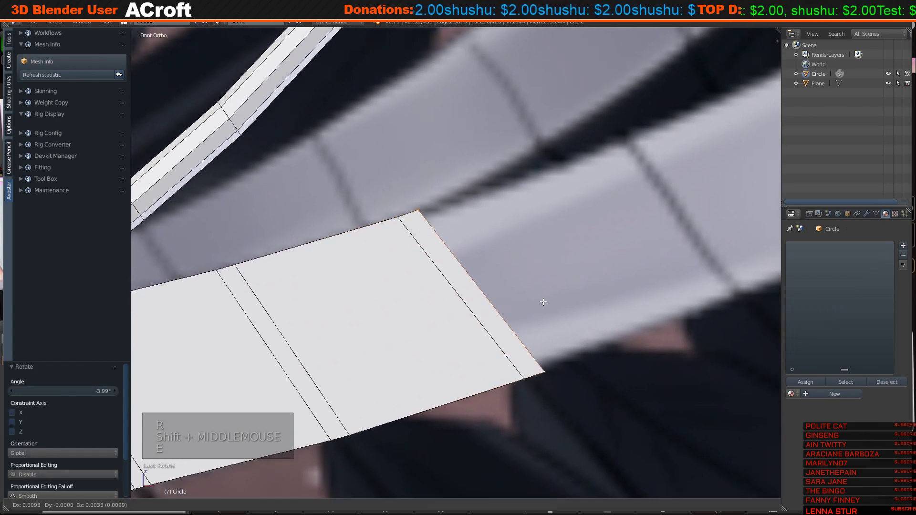
pyautogui.click(544, 302)
pyautogui.press('e')
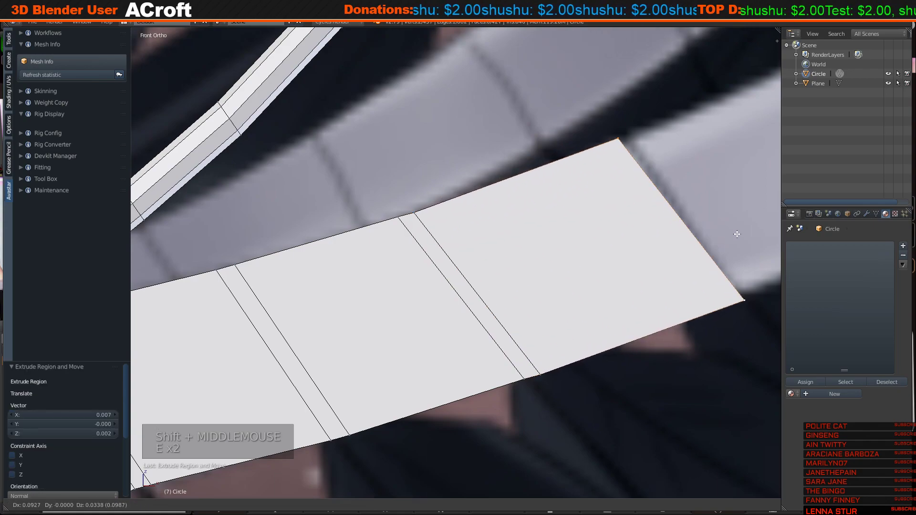
pyautogui.click(736, 234)
# Rotate the end edge 3.8°, shrink it to the band's width, and move it by -0.002 in X and -0.000433 in Z.
pyautogui.keyDown('shift'); pyautogui.moveTo(736, 234); pyautogui.dragTo(508, 350, button='middle'); pyautogui.keyUp('shift')
pyautogui.press('r')
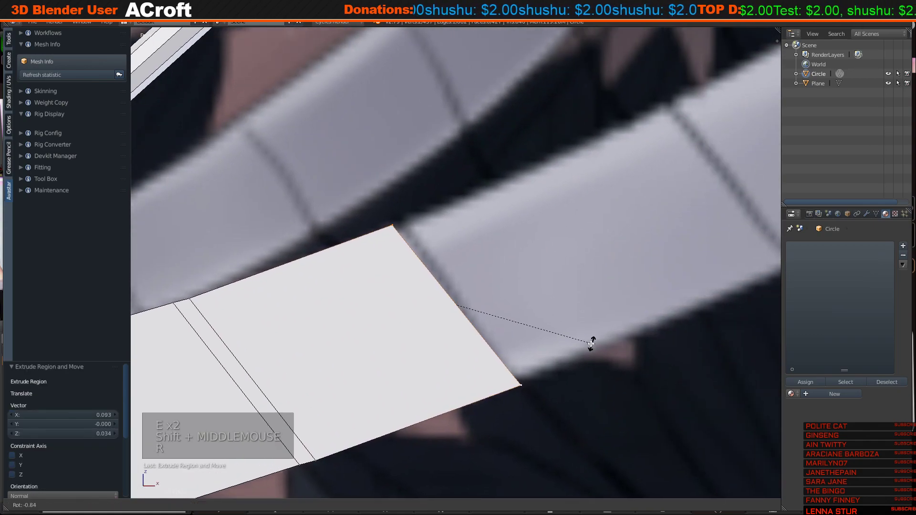
pyautogui.click(590, 357)
pyautogui.press('s')
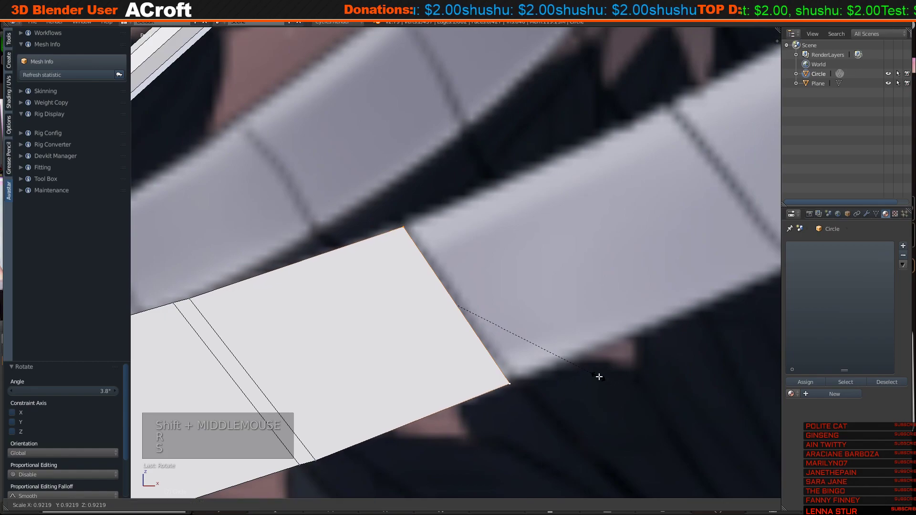
pyautogui.click(603, 377)
pyautogui.press('g')
pyautogui.click(599, 378)
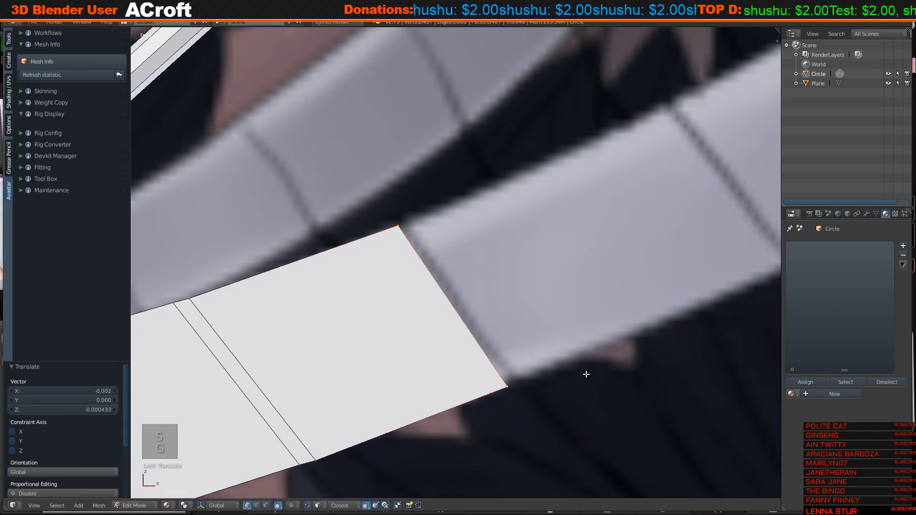
# Extrude a strip 0.007 in X and 0.003 in Z, extrude its end edge to the next dividing line, and rotate that edge -5.74°.
pyautogui.press('e')
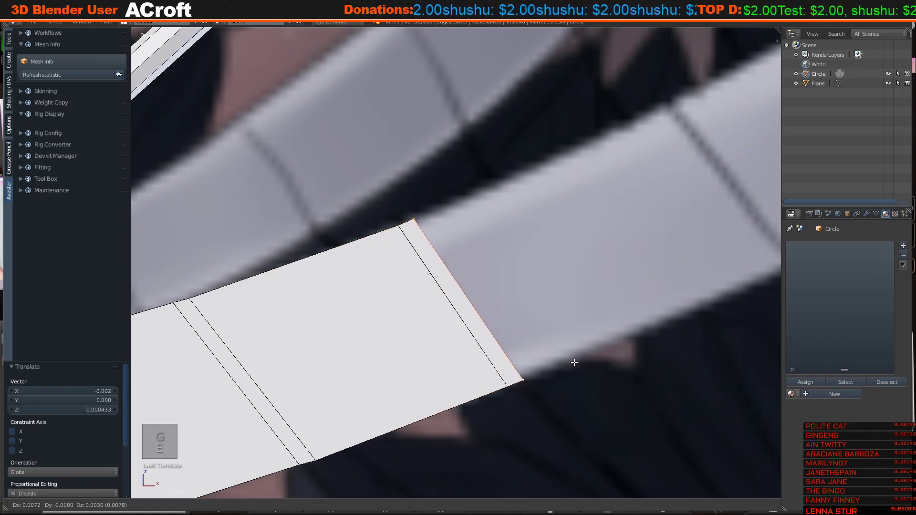
pyautogui.click(574, 362)
pyautogui.keyDown('shift'); pyautogui.moveTo(573, 364); pyautogui.dragTo(623, 256, button='middle'); pyautogui.keyUp('shift')
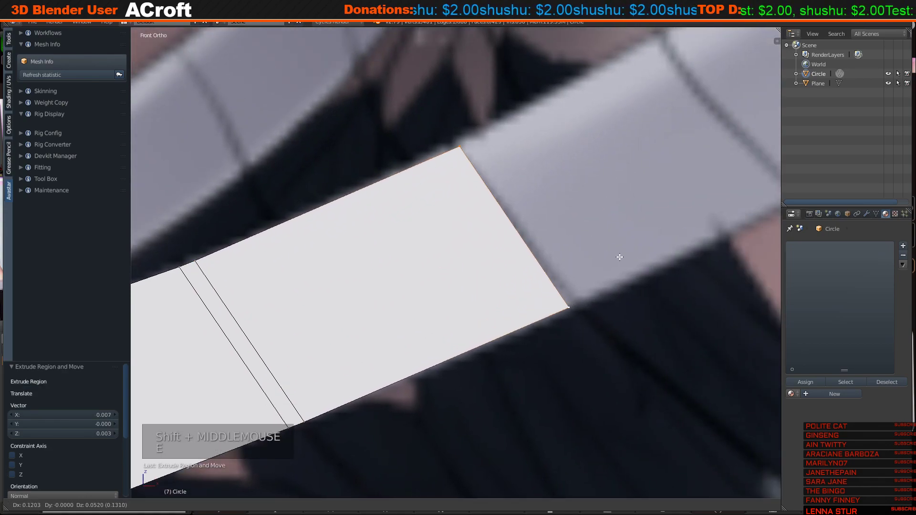
pyautogui.press('r')
pyautogui.click(640, 242)
# Scale the end edge slightly to the band's width, move it onto the dividing line, and rotate it 1.7°.
pyautogui.press('s')
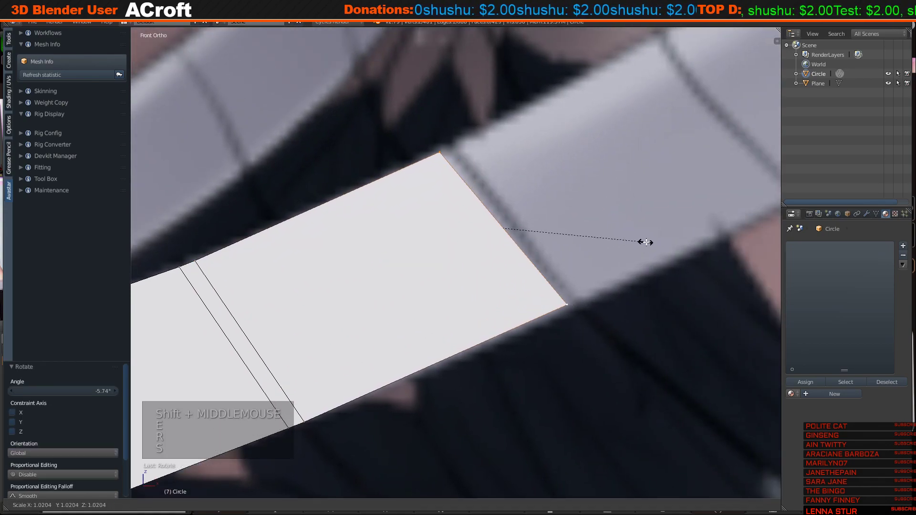
pyautogui.click(650, 248)
pyautogui.press('g')
pyautogui.click(657, 243)
pyautogui.keyDown('shift'); pyautogui.moveTo(657, 243); pyautogui.dragTo(587, 286, button='middle'); pyautogui.keyUp('shift')
pyautogui.press('r')
pyautogui.click(591, 285)
# Extrude a strip 0.007 in X and 0.003 in Z, and extrude its end edge by 0.090 in X and 0.046 in Z to the next dividing line.
pyautogui.press('e')
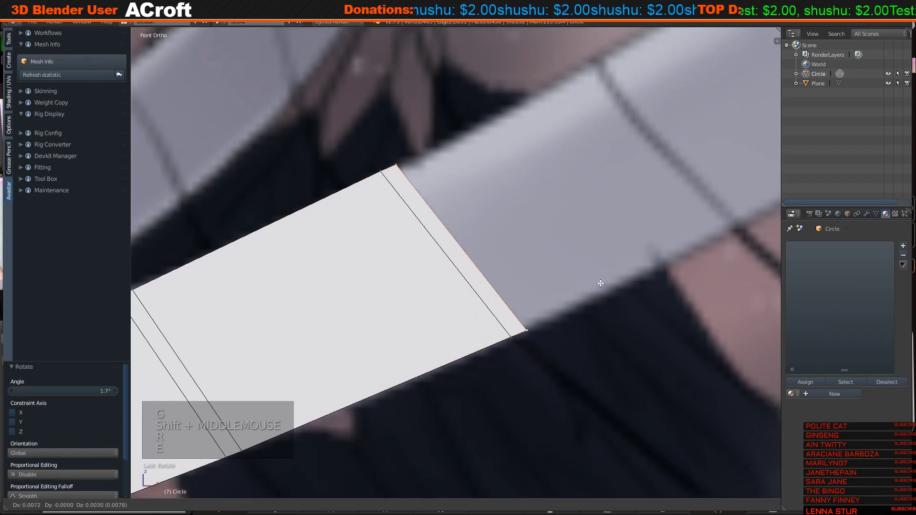
pyautogui.click(600, 283)
pyautogui.scroll(-2, 532, 293)
pyautogui.keyDown('shift'); pyautogui.moveTo(532, 292); pyautogui.dragTo(445, 302, button='middle'); pyautogui.keyUp('shift')
pyautogui.press('e')
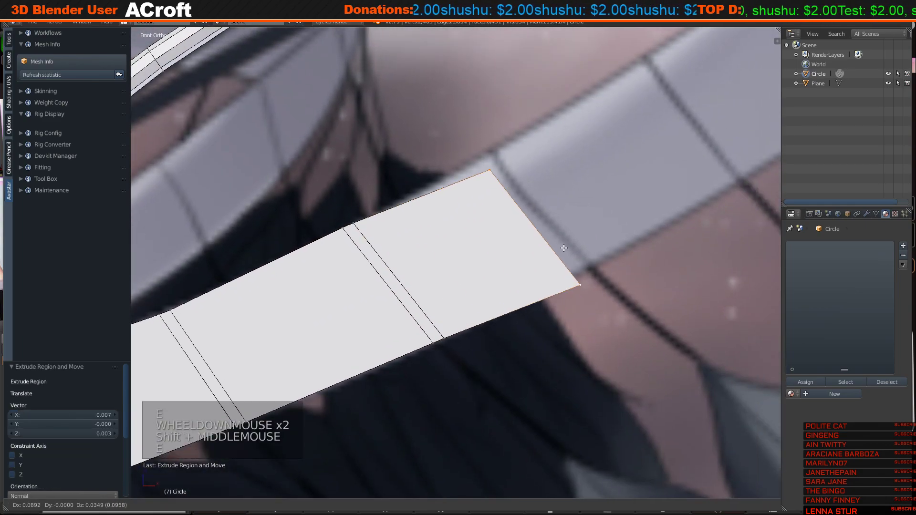
pyautogui.click(567, 233)
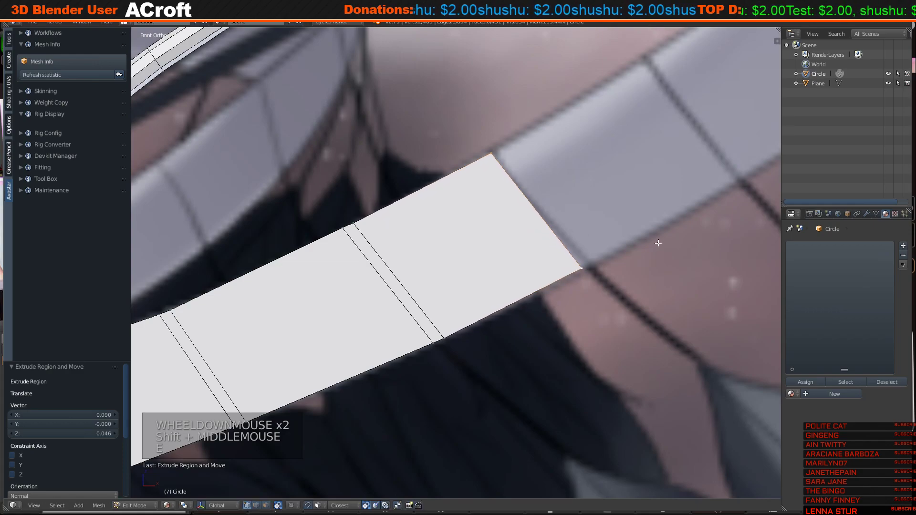
# Rotate the new end edge to match the dividing line and scale it to the band's width.
pyautogui.press('r')
pyautogui.click(656, 237)
pyautogui.press('s')
pyautogui.click(661, 237)
# Extrude a strip 0.008 in X and 0.005 in Z, and extrude its end edge about 0.093 in X and 0.053 in Z.
pyautogui.keyDown('shift'); pyautogui.moveTo(543, 239); pyautogui.dragTo(388, 311, button='middle'); pyautogui.keyUp('shift')
pyautogui.press('e')
pyautogui.click(472, 284)
pyautogui.press('e')
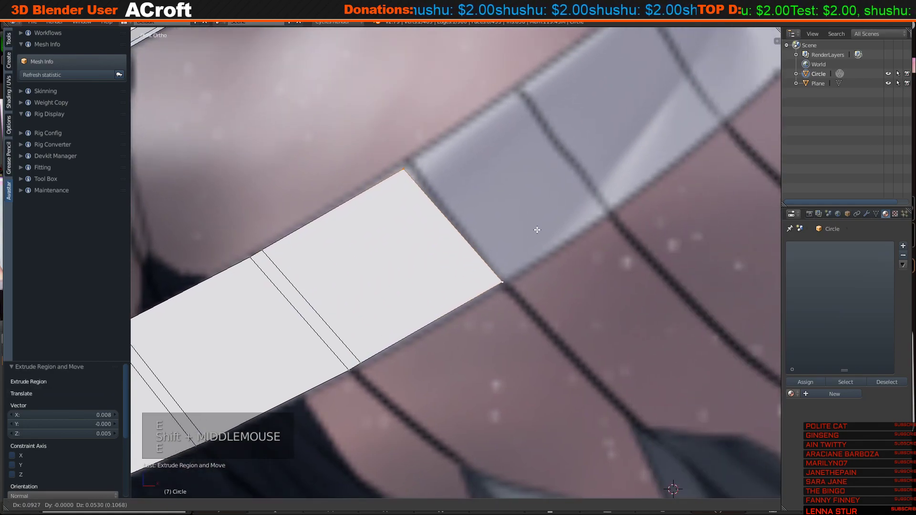
pyautogui.click(537, 230)
# Rotate the end edge 4.5° and scale it by 1.040 to fit the band's width.
pyautogui.press('r')
pyautogui.click(550, 235)
pyautogui.press('s')
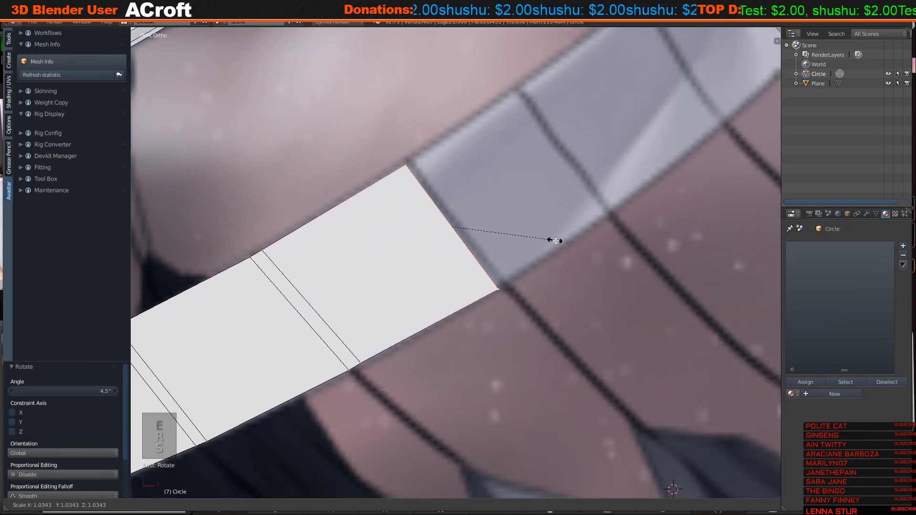
pyautogui.click(552, 239)
# Extrude a strip 0.007 in X and 0.004 in Z, and extrude its end edge by 0.066 in X and 0.044 in Z.
pyautogui.keyDown('shift'); pyautogui.moveTo(551, 239); pyautogui.dragTo(462, 301, button='middle'); pyautogui.keyUp('shift')
pyautogui.press('e')
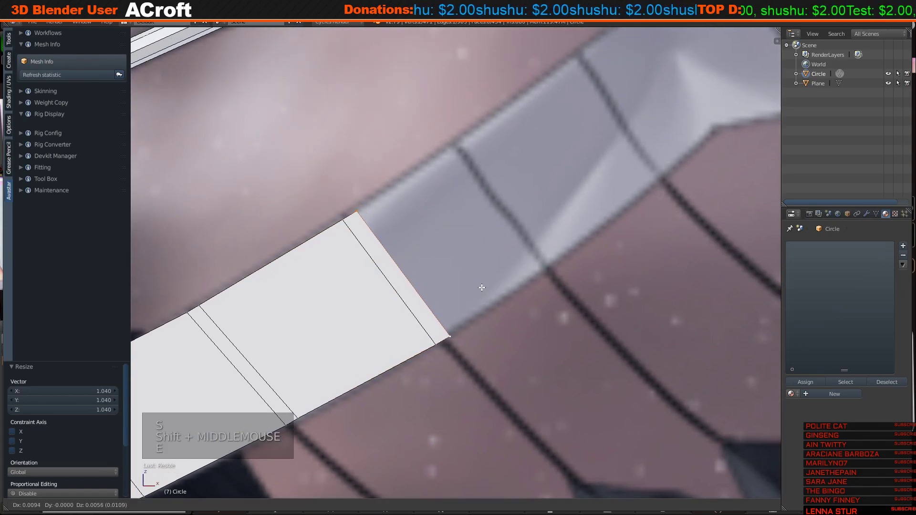
pyautogui.click(478, 290)
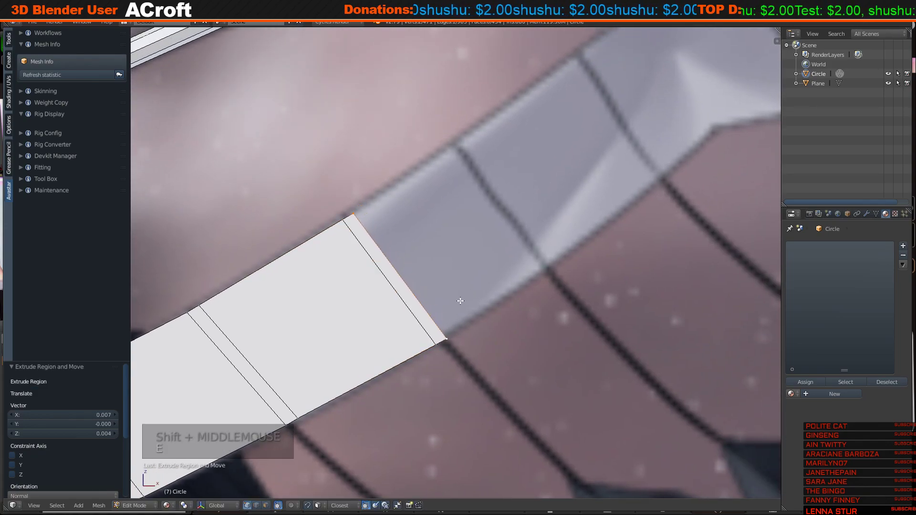
pyautogui.press('e')
pyautogui.click(560, 235)
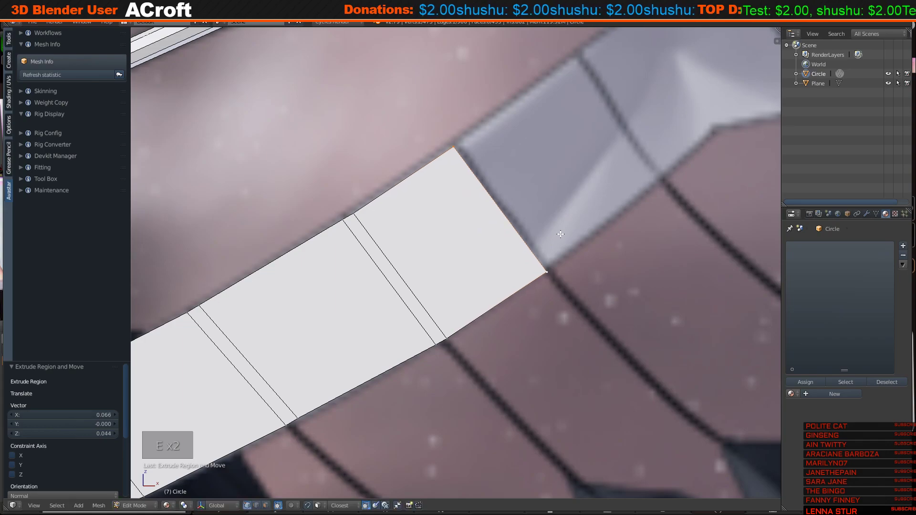
# Extrude a strip 0.006 in X and 0.004 in Z, extrude its end edge by 0.071 in X and 0.053 in Z, and rotate that edge 2.75°.
pyautogui.press('e')
pyautogui.click(569, 227)
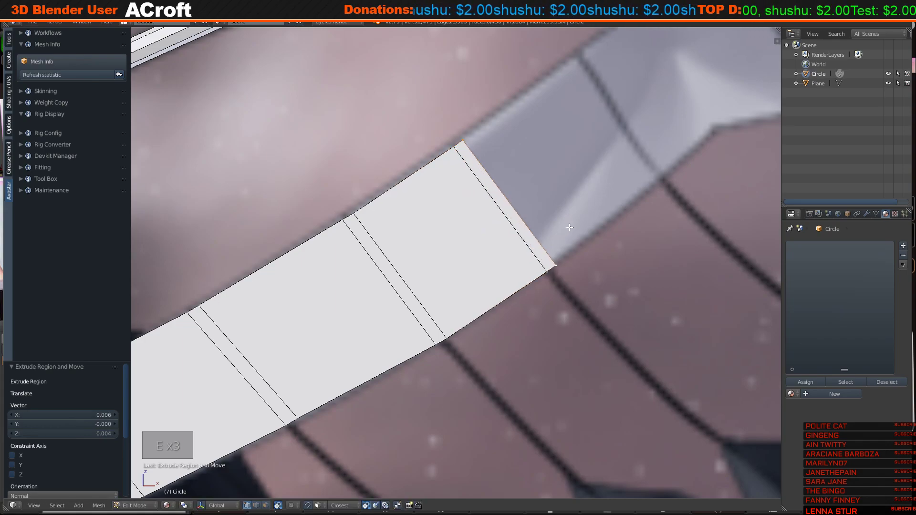
pyautogui.keyDown('shift'); pyautogui.moveTo(569, 228); pyautogui.dragTo(526, 275, button='middle'); pyautogui.keyUp('shift')
pyautogui.press('e')
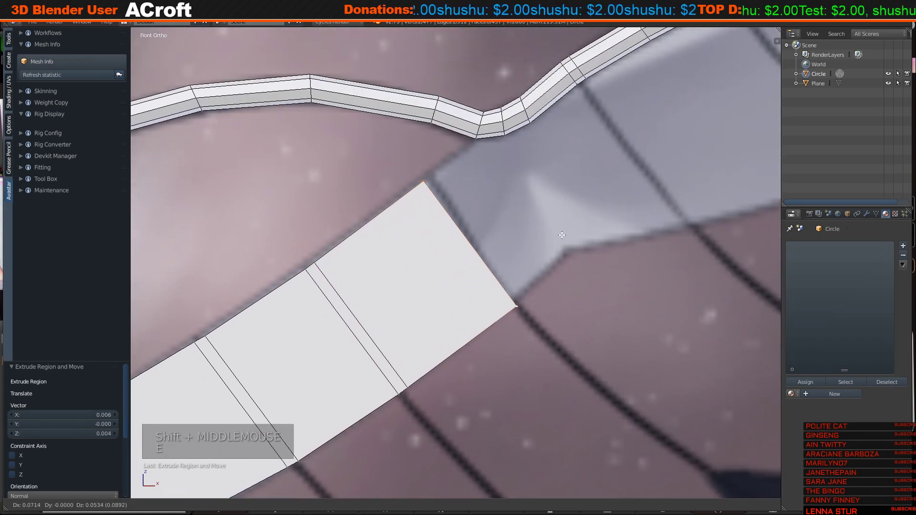
pyautogui.press('r')
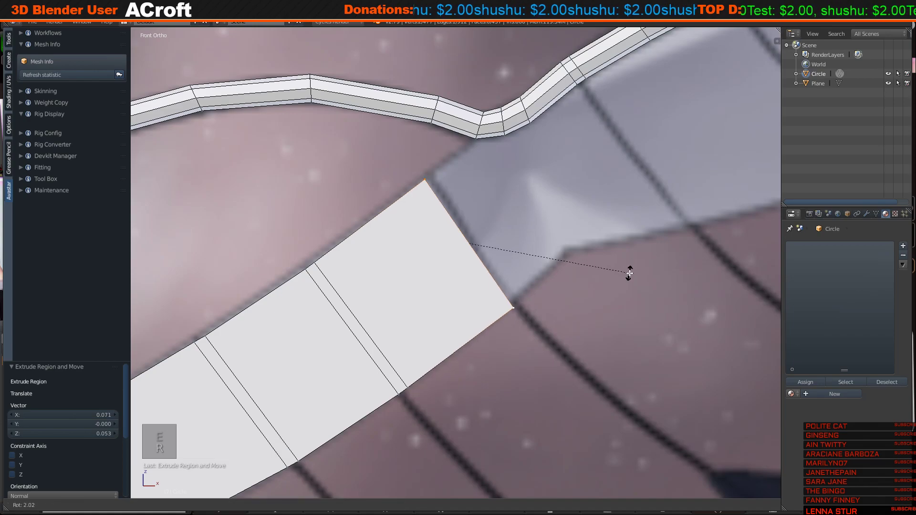
pyautogui.click(628, 275)
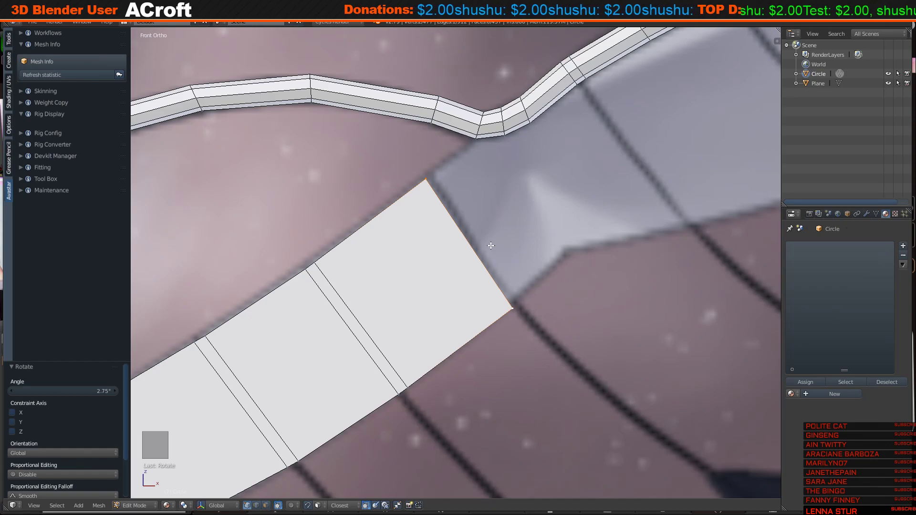
# Extrude a narrow strip 0.006 in X and 0.005 in Z across the dividing line before the band meets the bone.
pyautogui.keyDown('shift'); pyautogui.moveTo(452, 231); pyautogui.dragTo(397, 275, button='middle'); pyautogui.keyUp('shift')
pyautogui.scroll(2, 437, 263)
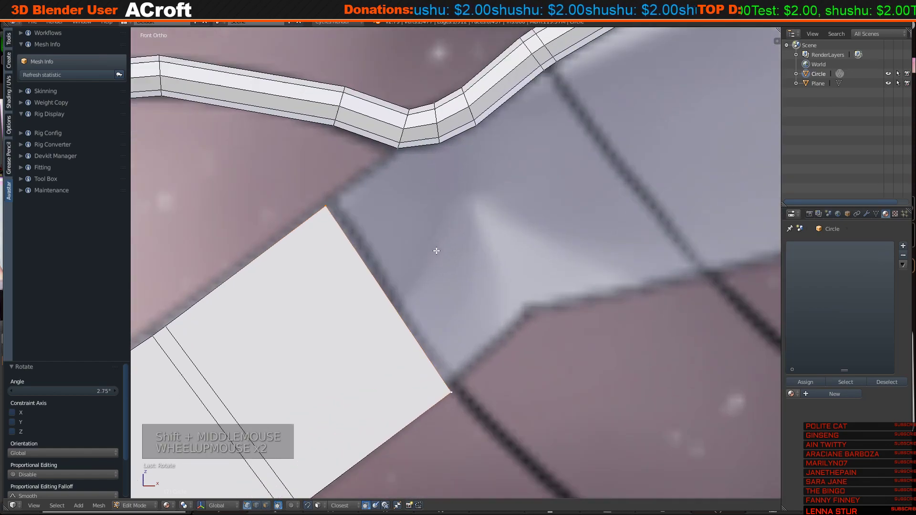
pyautogui.press('e')
pyautogui.press('e')
pyautogui.press('e')
pyautogui.click(431, 255)
pyautogui.scroll(-7, 405, 326)
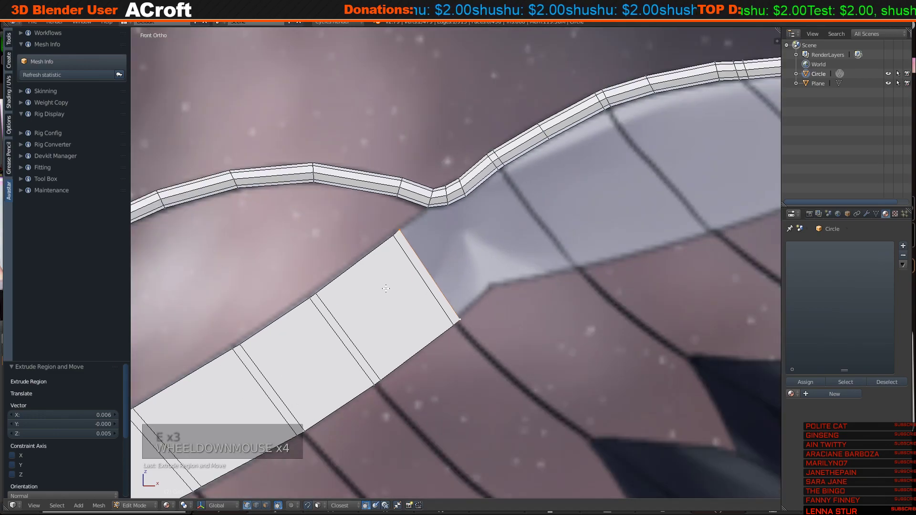
pyautogui.scroll(5, 462, 238)
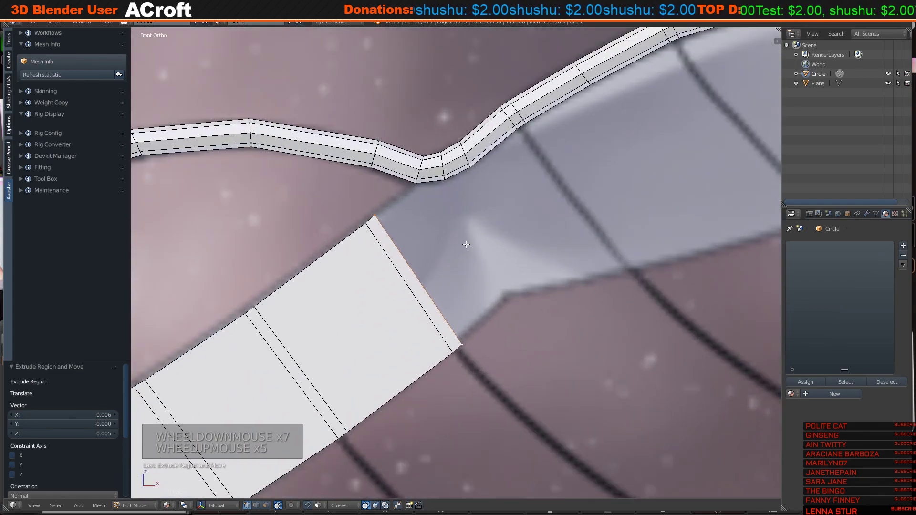
# Extrude the end edge to the bone's low point, scale it to the band's width, and move it by -0.00094 in X and 0.00094 in Z.
pyautogui.keyDown('shift'); pyautogui.moveTo(462, 244); pyautogui.dragTo(402, 275, button='middle'); pyautogui.keyUp('shift')
pyautogui.press('e')
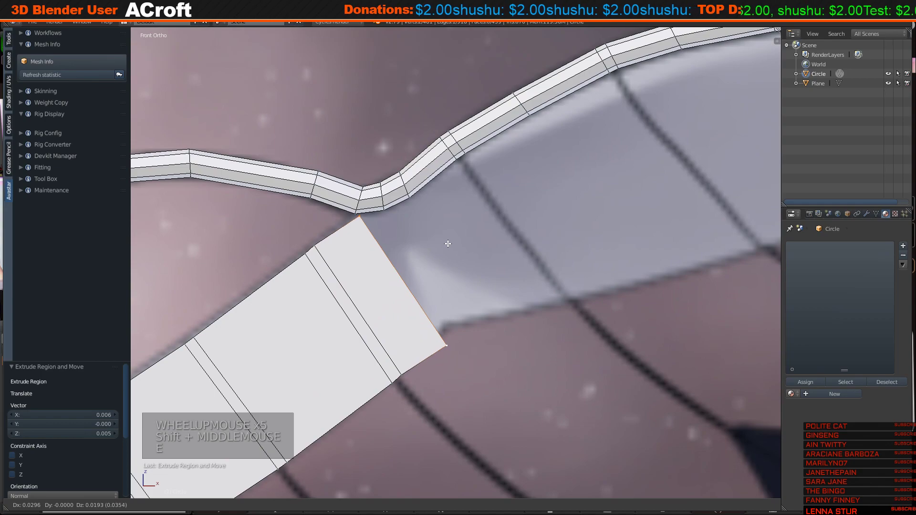
pyautogui.press('s')
pyautogui.press('g')
pyautogui.click(502, 337)
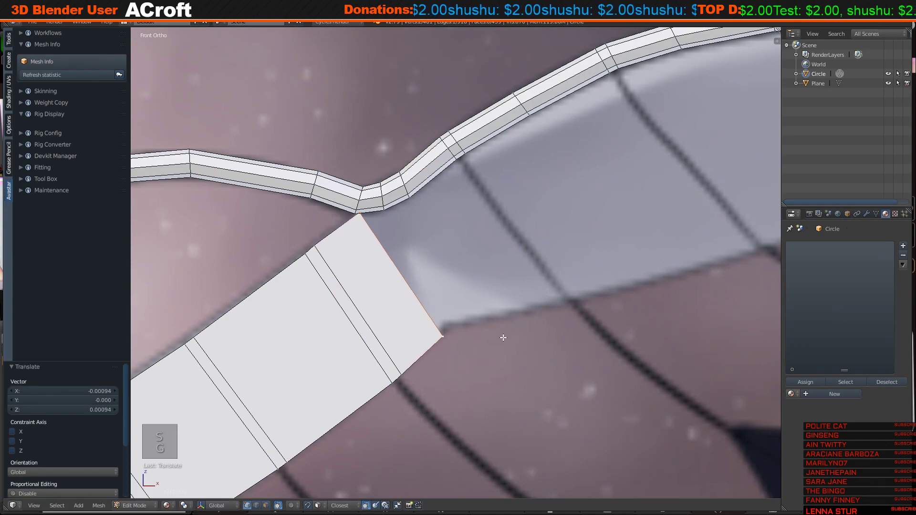
# Extrude the end edge by 0.004 in X and 0.006 in Z, and extrude it again by 0.022 in X and 0.004 in Z.
pyautogui.press('e')
pyautogui.click(496, 310)
pyautogui.press('e')
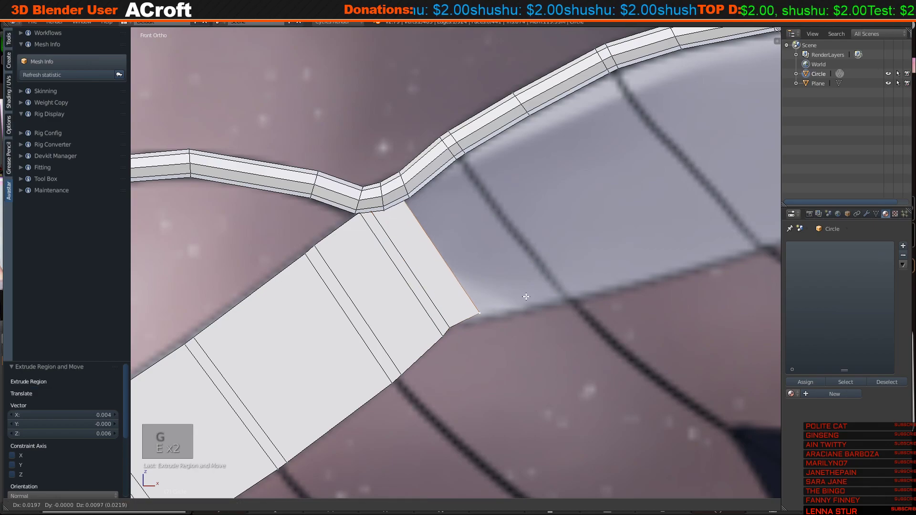
pyautogui.click(529, 305)
# Extrude the end edge about 0.039 in X and 0.016 in Z towards the next dividing line and rotate it to match.
pyautogui.press('e')
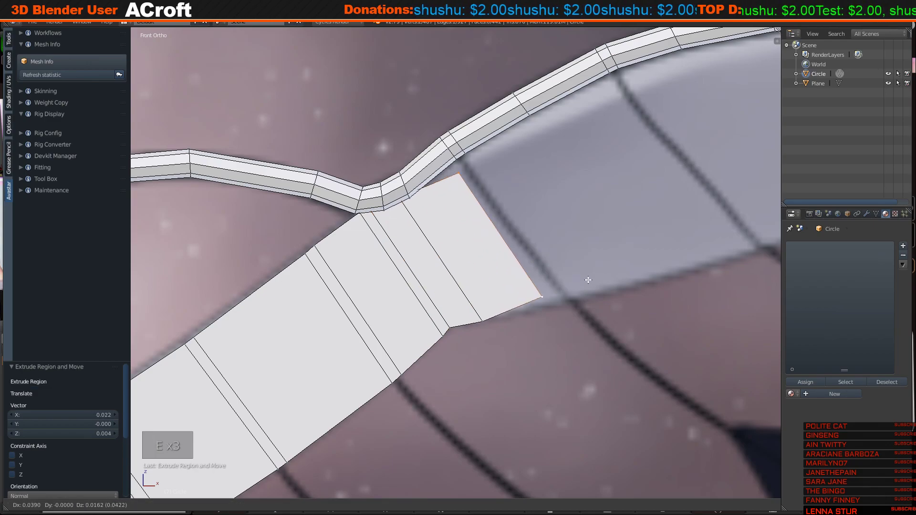
pyautogui.click(589, 279)
pyautogui.press('r')
pyautogui.click(614, 268)
# Scale and move the end edge onto the dividing line between the bone and the band's lower outline, finishing with a scale of 1.034.
pyautogui.press('s')
pyautogui.click(634, 281)
pyautogui.press('g')
pyautogui.press('s')
pyautogui.click(637, 281)
pyautogui.press('g')
pyautogui.click(641, 281)
pyautogui.scroll(-5, 528, 274)
pyautogui.press('s')
pyautogui.click(578, 291)
# Examine the modelled band against the whole reference wing and the remaining grey area towards the wing tip.
pyautogui.scroll(-2, 439, 337)
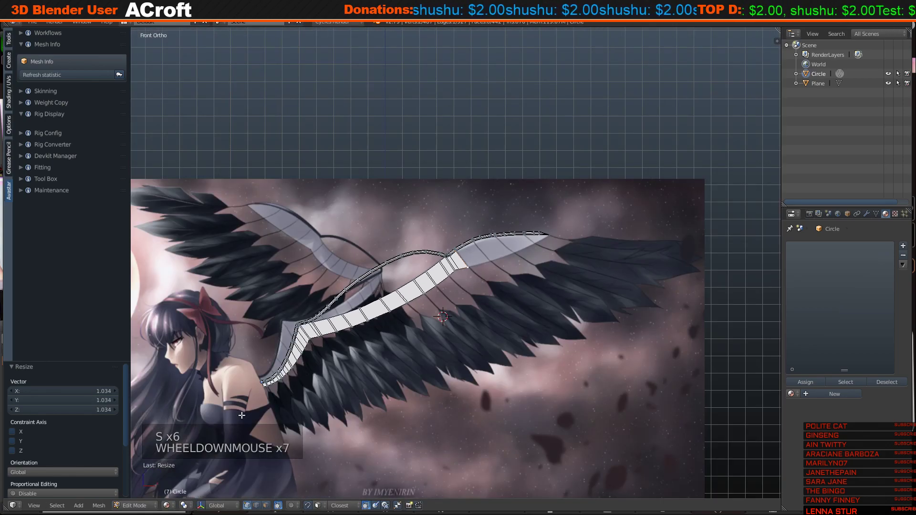
pyautogui.keyDown('shift'); pyautogui.moveTo(336, 439); pyautogui.dragTo(441, 345, button='middle'); pyautogui.keyUp('shift')
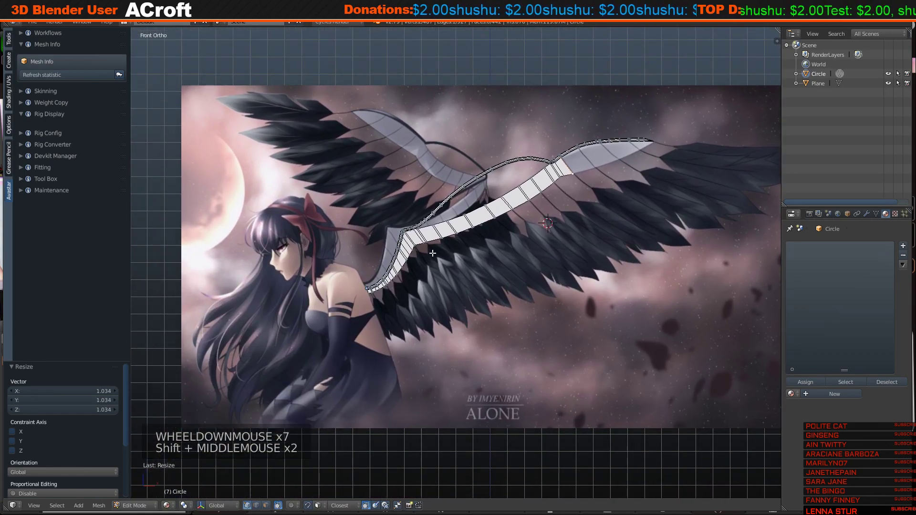
pyautogui.keyDown('shift'); pyautogui.moveTo(432, 253); pyautogui.dragTo(410, 265, button='middle'); pyautogui.keyUp('shift')
pyautogui.keyDown('shift'); pyautogui.moveTo(578, 157); pyautogui.dragTo(446, 209, button='middle'); pyautogui.keyUp('shift')
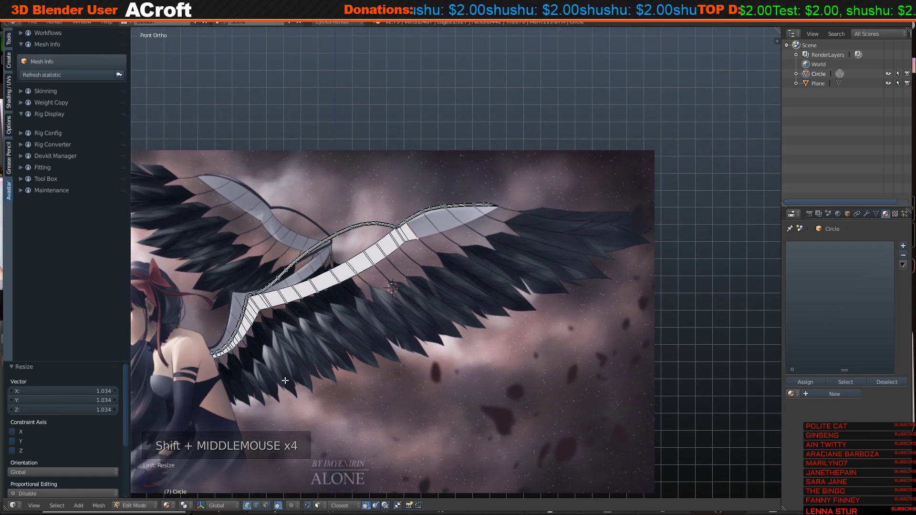
pyautogui.keyDown('shift'); pyautogui.moveTo(279, 391); pyautogui.dragTo(390, 347, button='middle'); pyautogui.keyUp('shift')
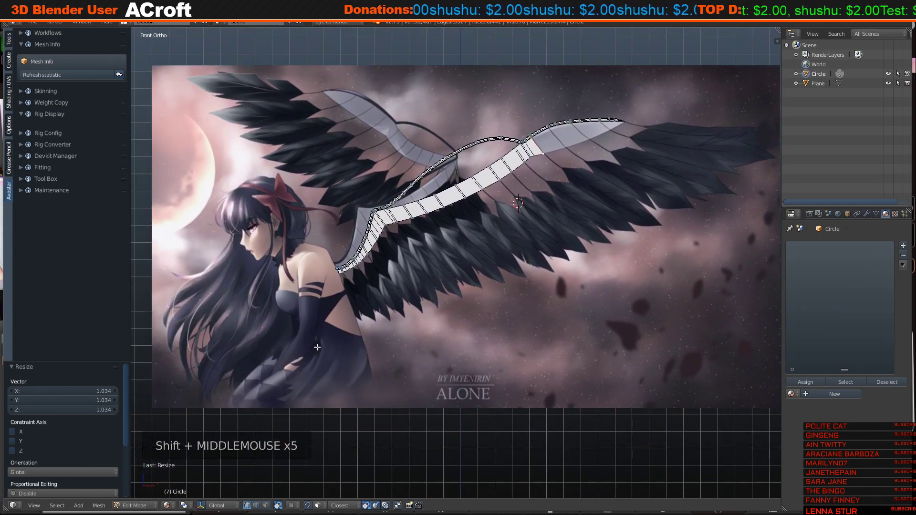
pyautogui.scroll(6, 449, 268)
pyautogui.keyDown('shift'); pyautogui.moveTo(503, 231); pyautogui.dragTo(453, 278, button='middle'); pyautogui.keyUp('shift')
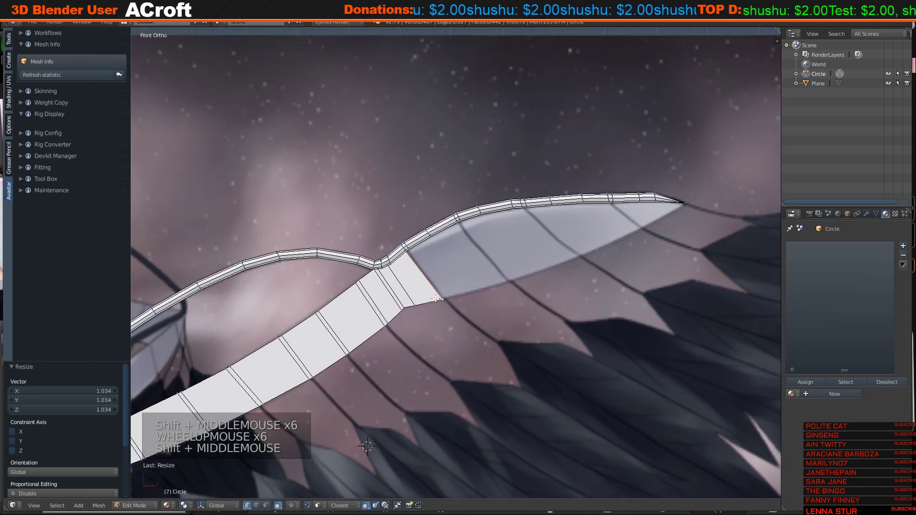
pyautogui.scroll(3, 453, 279)
pyautogui.scroll(2, 443, 283)
# Extrude a strip 0.007 in X and 0.004 in Z, and move its lower end vertex by 0.003 in X and -0.002 in Z.
pyautogui.press('e')
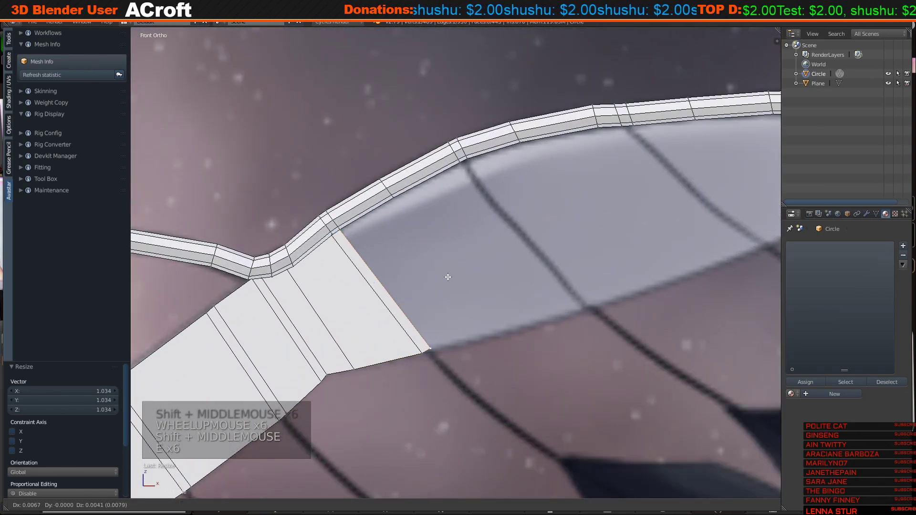
pyautogui.click(448, 276)
pyautogui.press('g')
pyautogui.press('g')
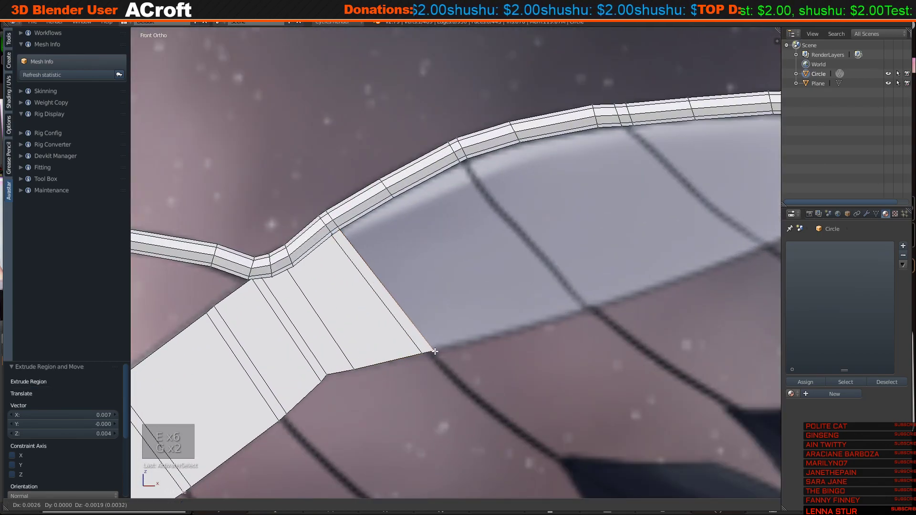
pyautogui.click(431, 348)
# Extrude the strip's end edge by 0.038 in X and 0.016 in Z, and scale the new edge by 1.132.
pyautogui.keyDown('alt'); pyautogui.rightClick(409, 314); pyautogui.keyUp('alt')
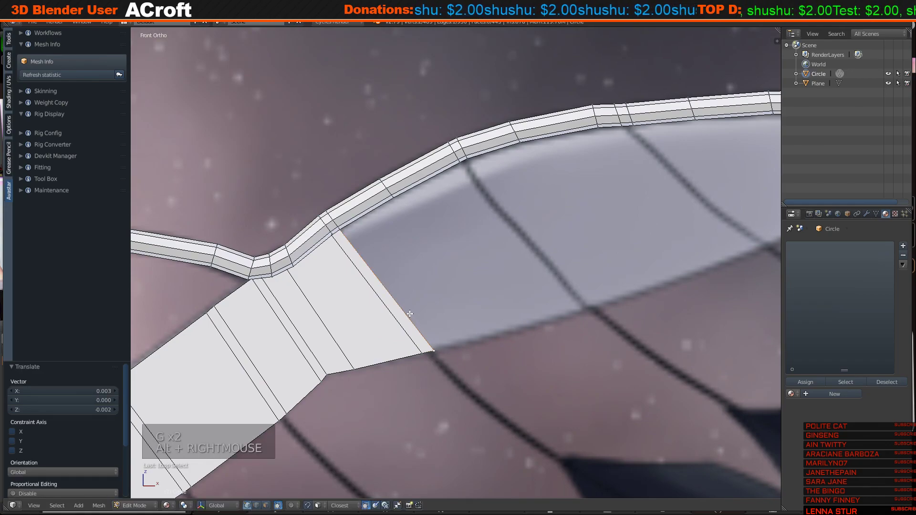
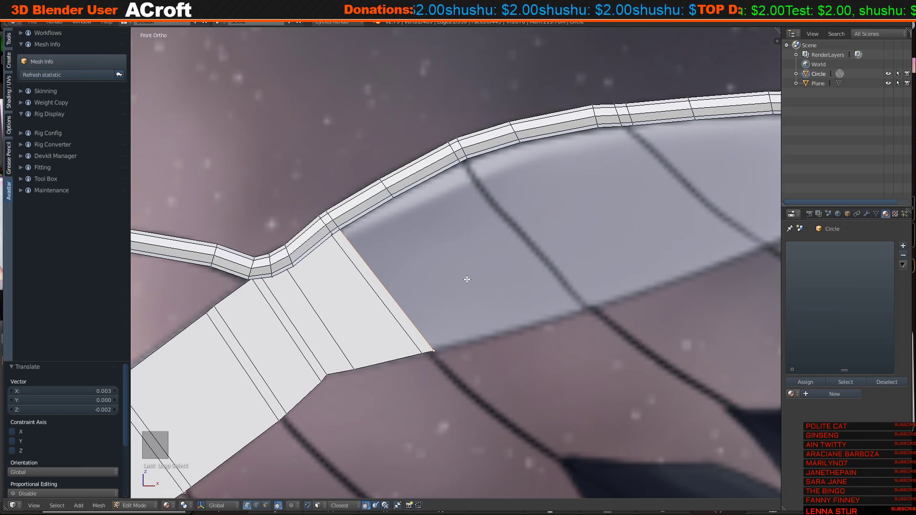
pyautogui.press('e')
pyautogui.click(522, 259)
pyautogui.press('s')
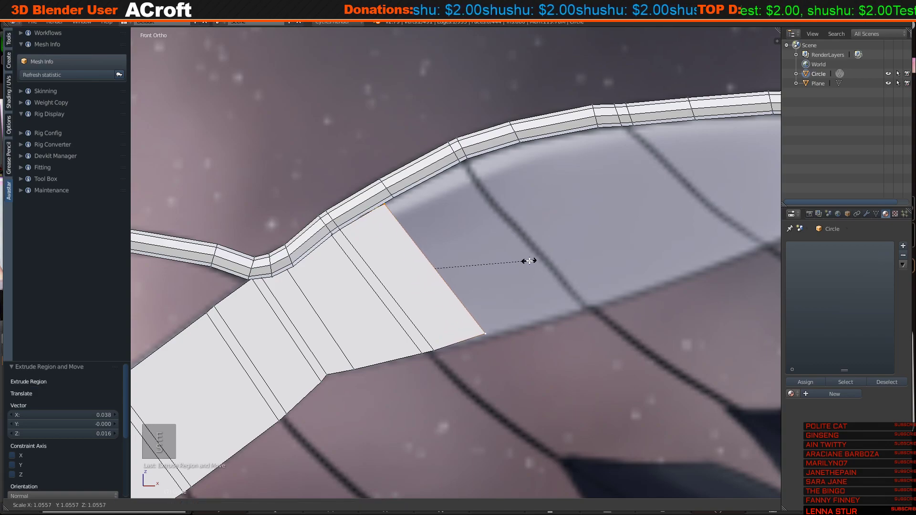
pyautogui.click(534, 267)
# Extrude the end edge about 0.036 in X and 0.014 in Z, and scale the new edge by 1.052.
pyautogui.press('e')
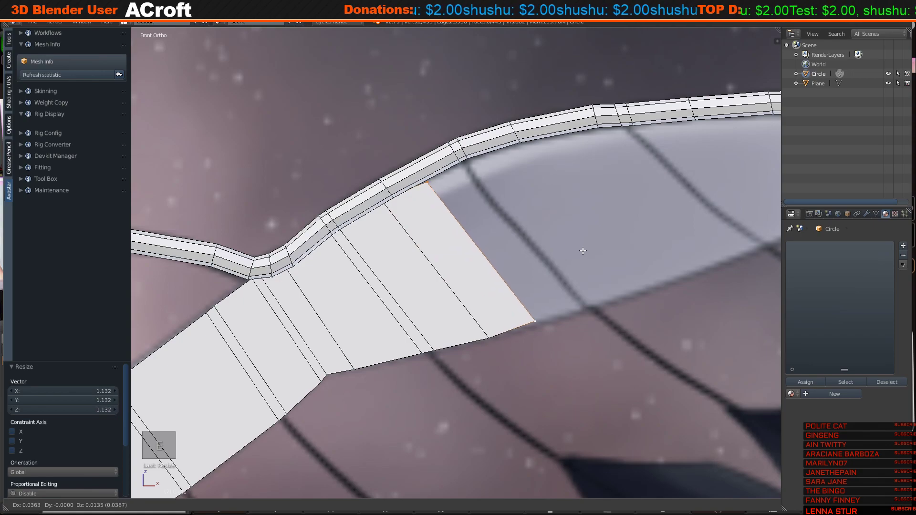
pyautogui.click(583, 251)
pyautogui.press('s')
pyautogui.click(586, 252)
# Extrude the end edge to the next dividing line, rotate it -2.34°, scale it about 1.045, and move it onto the line.
pyautogui.keyDown('shift'); pyautogui.moveTo(587, 253); pyautogui.dragTo(509, 307, button='middle'); pyautogui.keyUp('shift')
pyautogui.press('e')
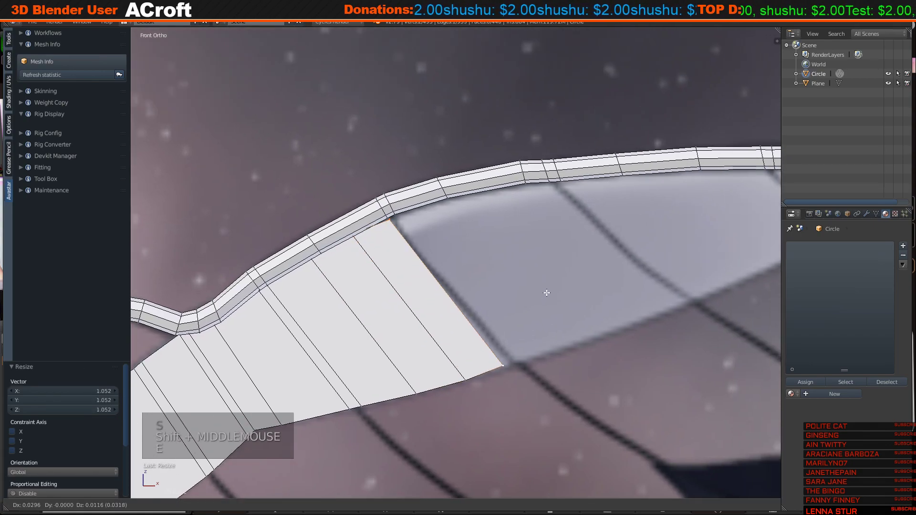
pyautogui.click(547, 291)
pyautogui.press('r')
pyautogui.click(560, 286)
pyautogui.press('s')
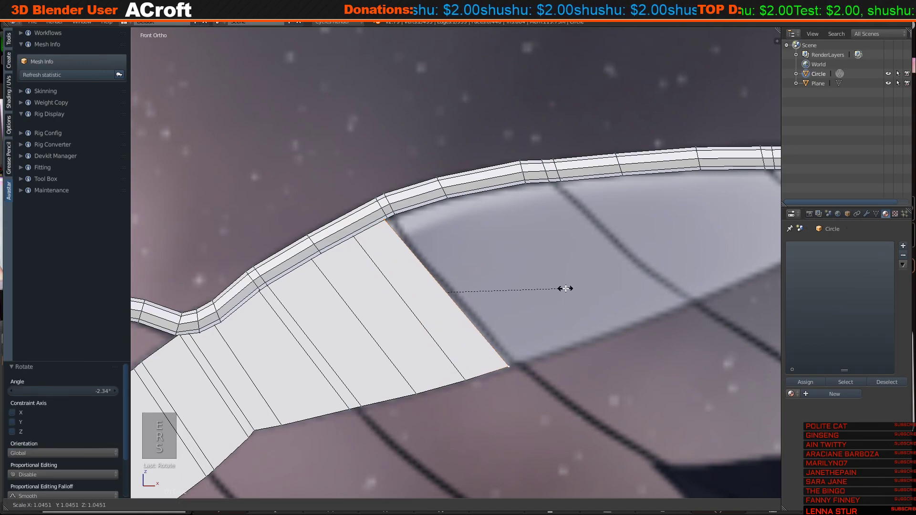
pyautogui.click(565, 288)
pyautogui.press('g')
pyautogui.click(570, 284)
# Extrude a strip 0.008 in X and 0.004 in Z, and extrude its end edge by 0.045 in X and 0.013 in Z.
pyautogui.press('e')
pyautogui.click(576, 284)
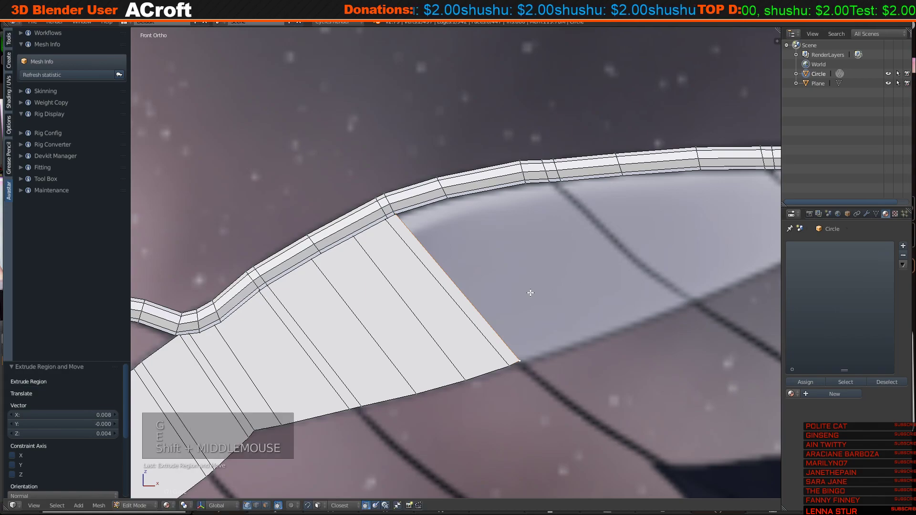
pyautogui.keyDown('shift'); pyautogui.moveTo(538, 291); pyautogui.dragTo(459, 305, button='middle'); pyautogui.keyUp('shift')
pyautogui.press('e')
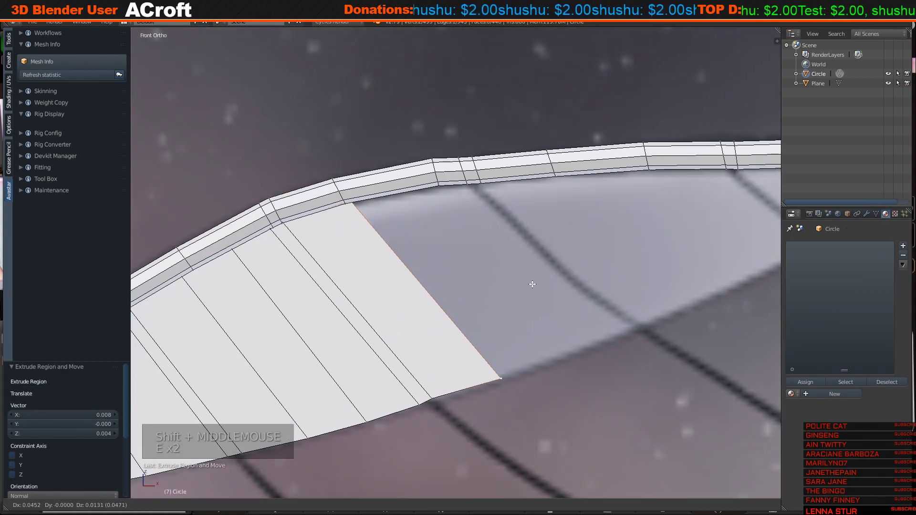
pyautogui.click(532, 284)
# Move the band's lower-edge vertex at the dividing line 0.001 in X and -0.001 in Z.
pyautogui.rightClick(435, 399)
pyautogui.press('g')
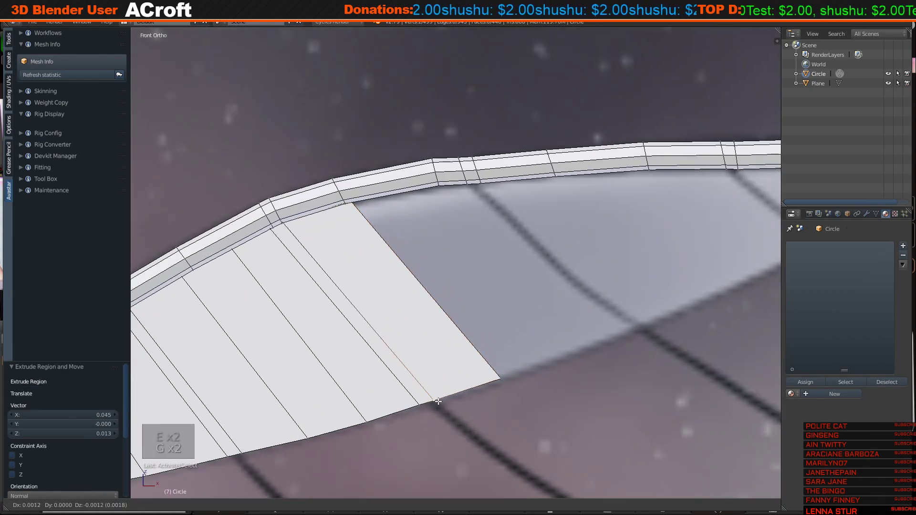
pyautogui.click(438, 401)
# Extrude the band's end edge towards the next dividing line and rotate it -9.54°.
pyautogui.rightClick(497, 373)
pyautogui.keyDown('alt'); pyautogui.rightClick(456, 326); pyautogui.keyUp('alt')
pyautogui.keyDown('shift'); pyautogui.moveTo(456, 327); pyautogui.dragTo(387, 341, button='middle'); pyautogui.keyUp('shift')
pyautogui.press('e')
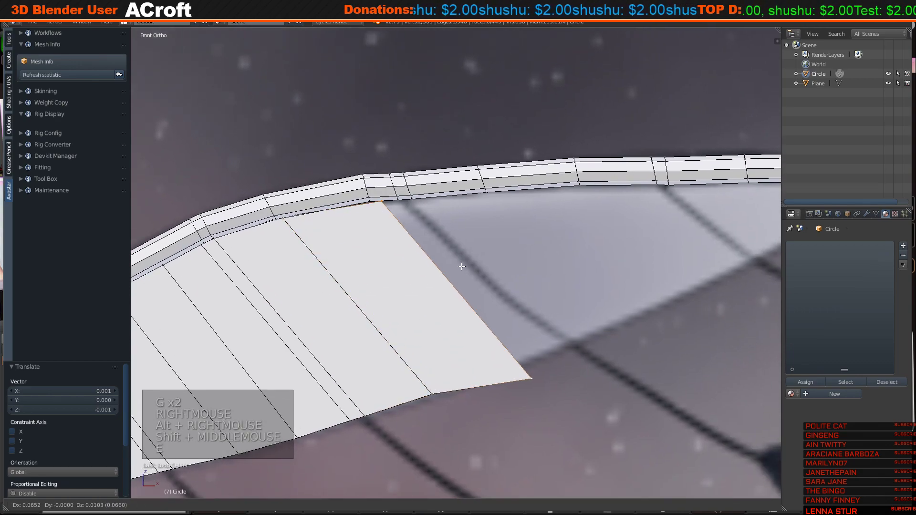
pyautogui.click(596, 292)
pyautogui.press('r')
pyautogui.click(595, 275)
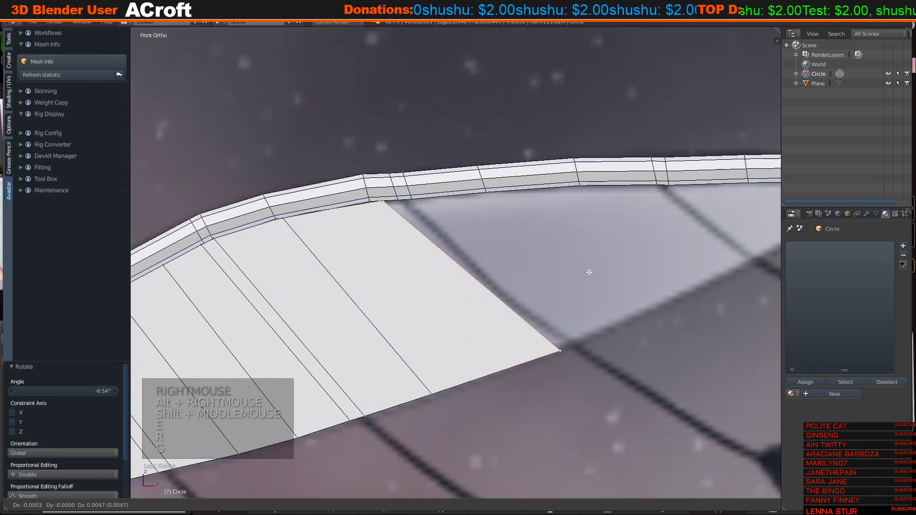
# Move the end edge 0.005 in X and 0.007 in Z onto the dividing line, and rotate it 0.868°.
pyautogui.press('g')
pyautogui.rightClick(597, 268)
pyautogui.press('r')
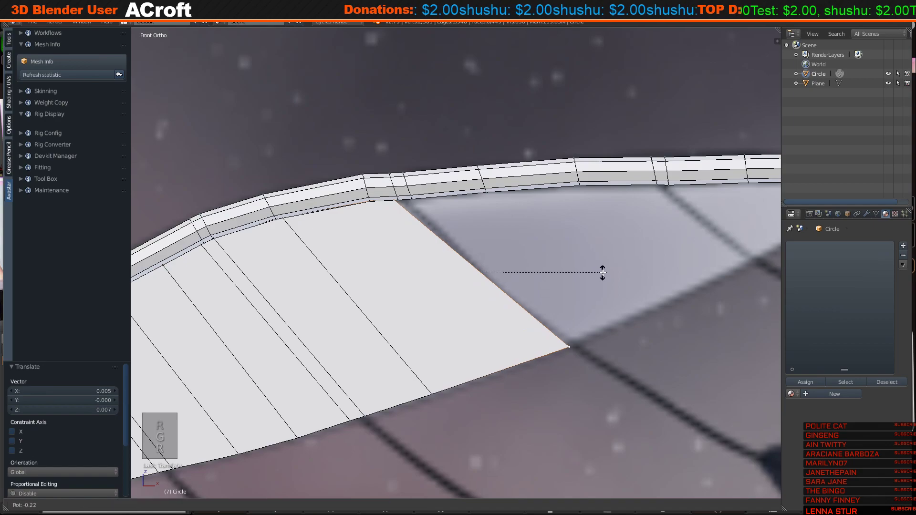
pyautogui.click(605, 278)
# Extrude a narrow strip 0.008 in X and 0.002 in Z, and extrude its end edge further towards the wing tip.
pyautogui.press('e')
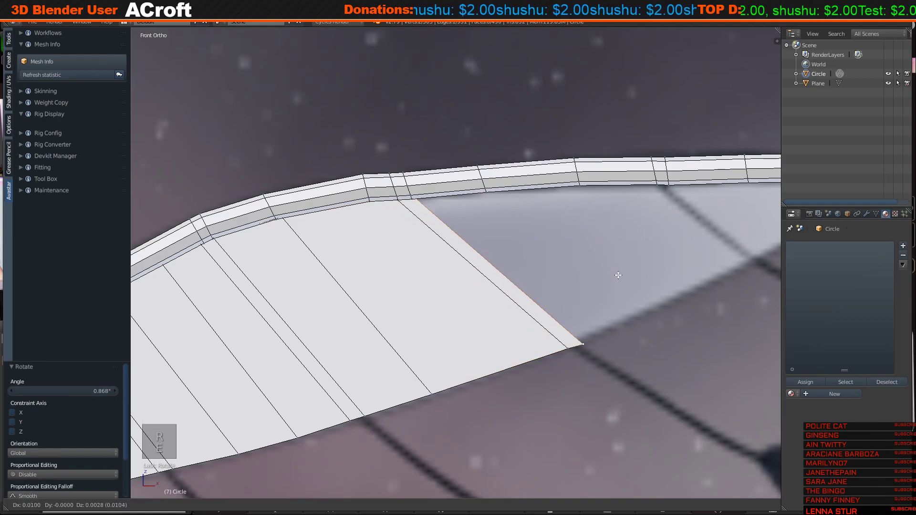
pyautogui.click(615, 275)
pyautogui.press('e')
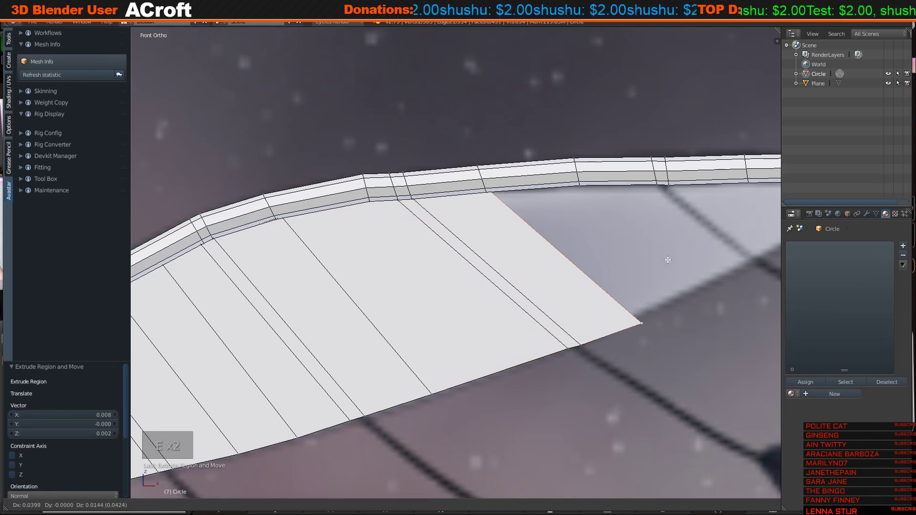
pyautogui.click(684, 275)
# Scale the end edge by 0.960 and move it -0.00062 in X and 0.00031 in Z.
pyautogui.press('s')
pyautogui.click(681, 269)
pyautogui.press('g')
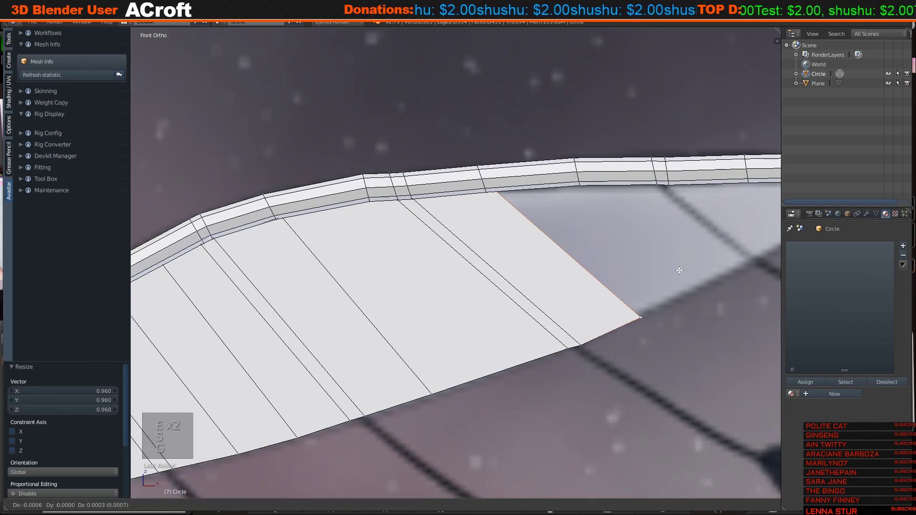
pyautogui.click(682, 271)
# Extrude the end edge 0.083 in X and 0.024 in Z, scale it by 0.700, and move it 0.004 in X and -0.003 in Z.
pyautogui.keyDown('shift'); pyautogui.moveTo(682, 271); pyautogui.dragTo(508, 340, button='middle'); pyautogui.keyUp('shift')
pyautogui.press('e')
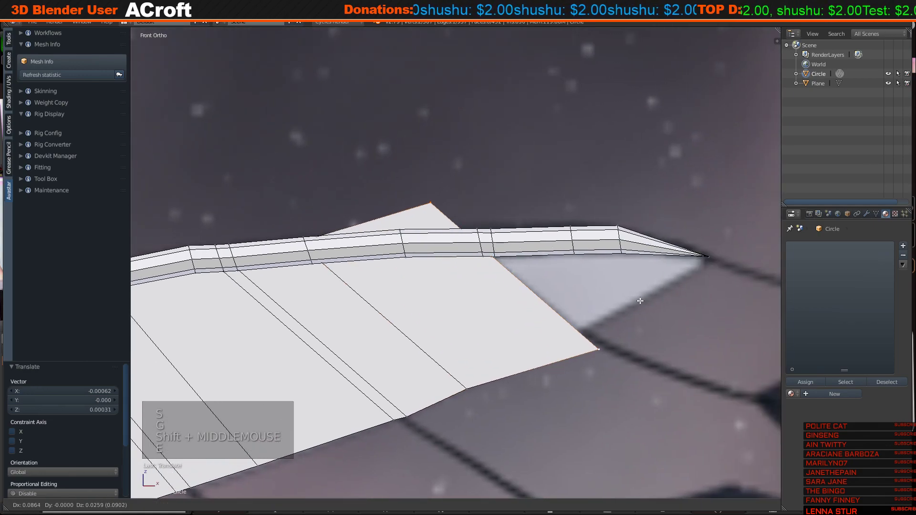
pyautogui.click(634, 304)
pyautogui.press('s')
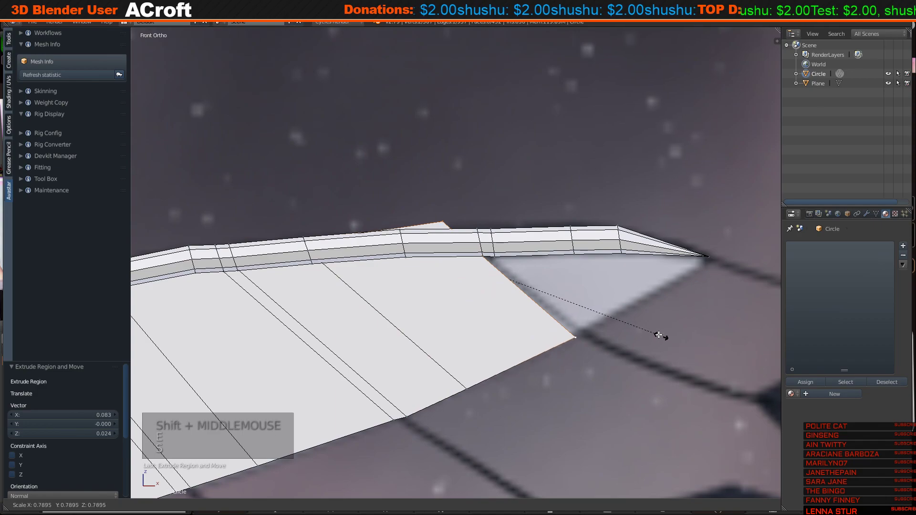
pyautogui.click(645, 328)
pyautogui.press('g')
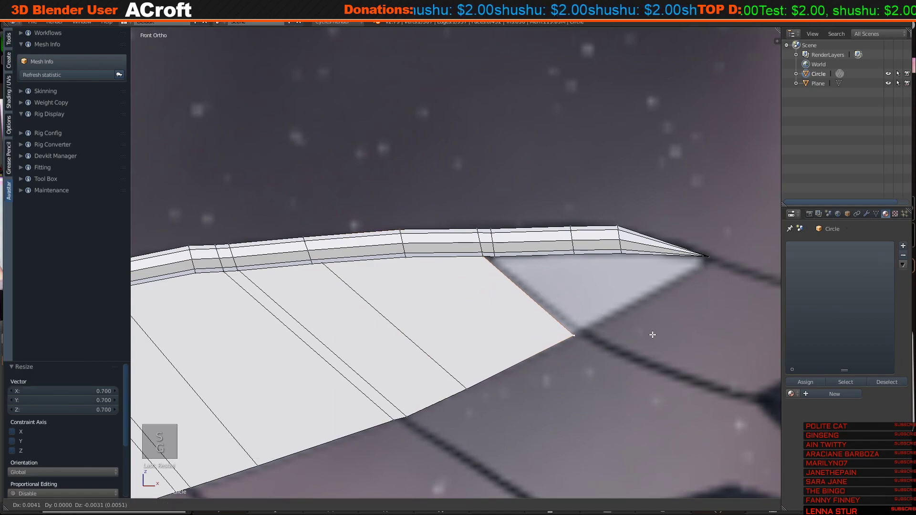
pyautogui.click(652, 335)
# Extrude a narrow strip about 0.012 in X and 0.004 in Z, and scale and move its end edge to fit the reference outline.
pyautogui.press('e')
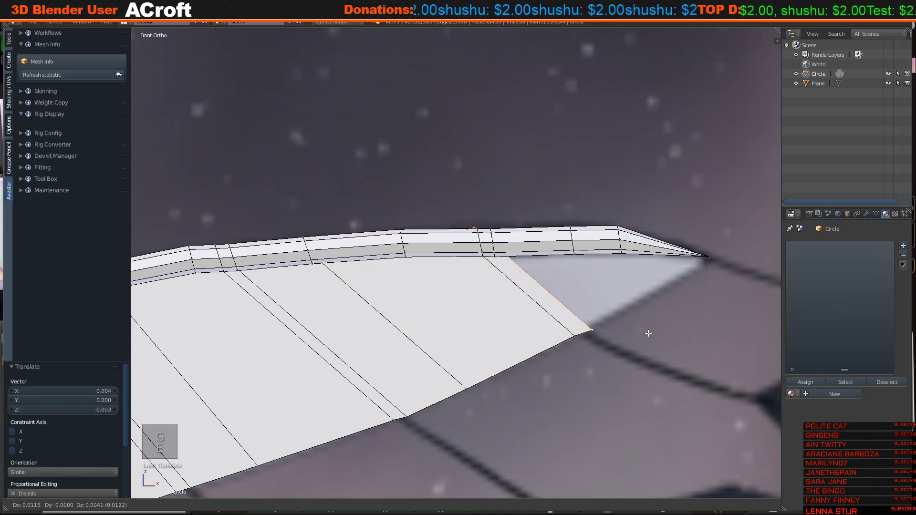
pyautogui.click(647, 334)
pyautogui.press('s')
pyautogui.click(651, 340)
pyautogui.press('g')
pyautogui.click(651, 344)
pyautogui.press('g')
pyautogui.click(652, 343)
# Extrude the end edge 0.067 in X and 0.013 in Z, and scale the new edge by 0.572.
pyautogui.keyDown('shift'); pyautogui.moveTo(651, 344); pyautogui.dragTo(551, 343, button='middle'); pyautogui.keyUp('shift')
pyautogui.press('e')
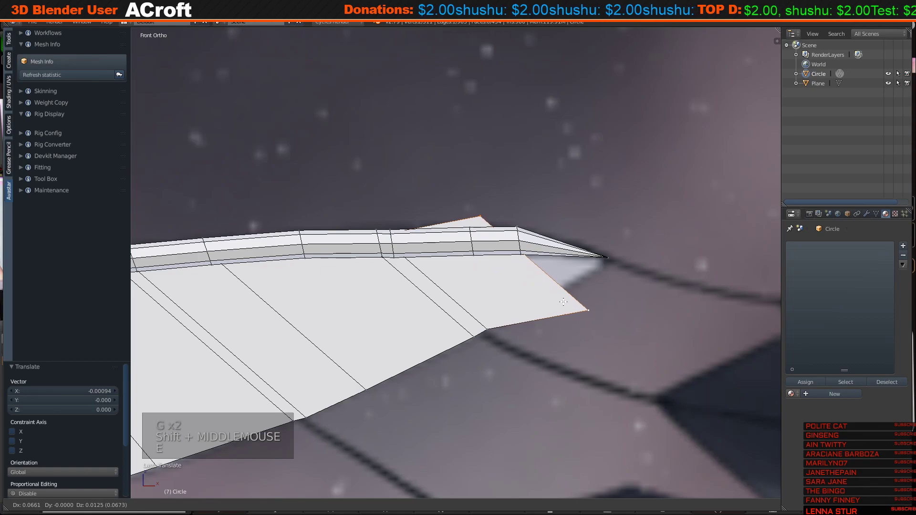
pyautogui.click(550, 307)
pyautogui.press('s')
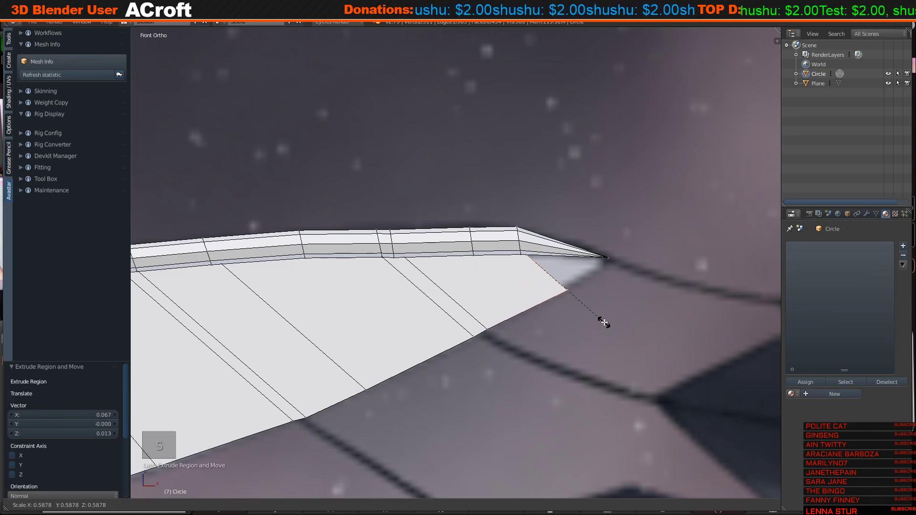
pyautogui.click(603, 321)
# Extrude the end edge to the wing tip, scale it by 0.708, and adjust its position at the tip.
pyautogui.keyDown('shift'); pyautogui.moveTo(549, 306); pyautogui.dragTo(445, 301, button='middle'); pyautogui.keyUp('shift')
pyautogui.press('e')
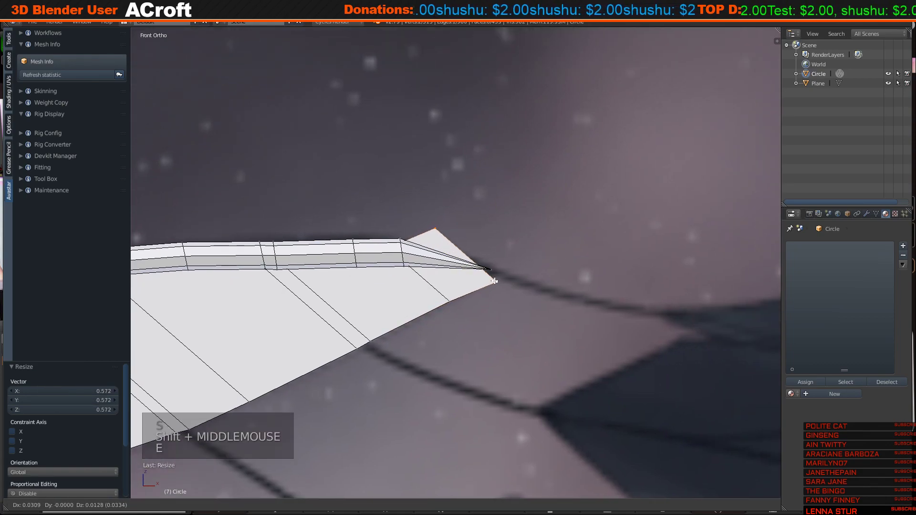
pyautogui.click(489, 270)
pyautogui.press('s')
pyautogui.click(533, 288)
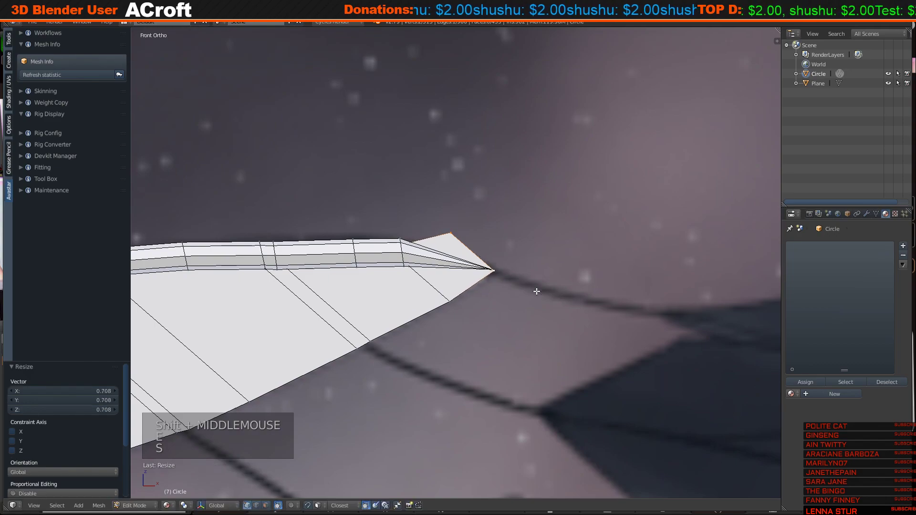
pyautogui.press('g')
pyautogui.click(532, 299)
# Merge the end edge's vertices at center and move the merged vertex 0.014 in X and -0.007 in Z.
pyautogui.press('w')
pyautogui.click(568, 286)
pyautogui.click(565, 286)
pyautogui.press('g')
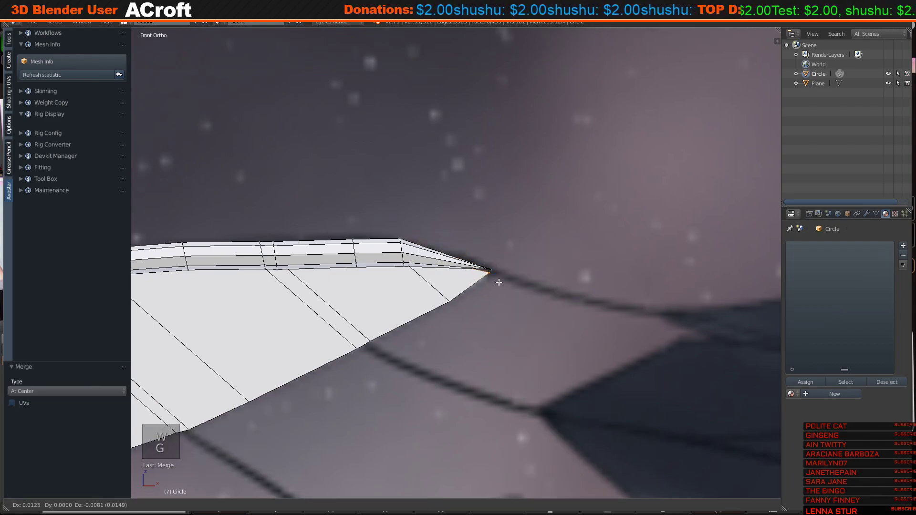
pyautogui.click(500, 281)
# Move the lower-edge vertex just before the tip 0.004 in X and 0.002 in Z.
pyautogui.rightClick(448, 300)
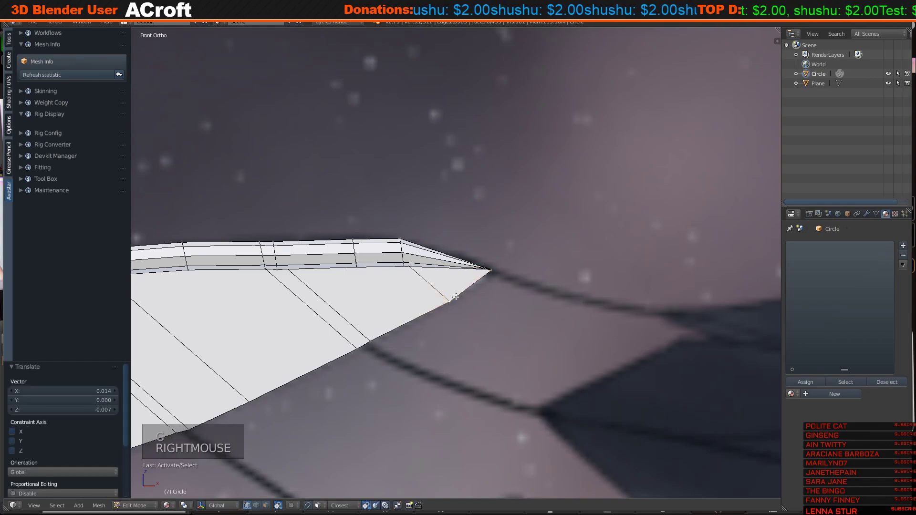
pyautogui.press('g')
pyautogui.click(459, 296)
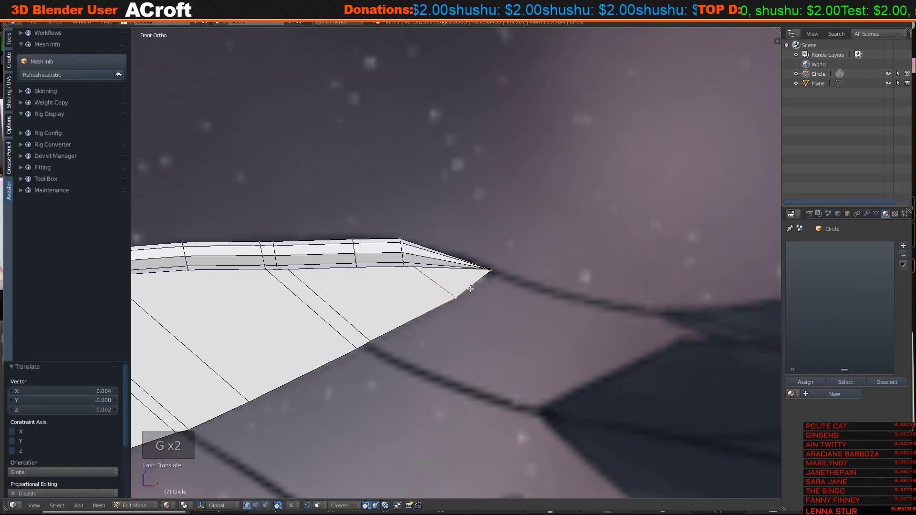
# Circle-select all the vertices at the wing tip, move them 0.005 in X and -0.002 in Z, and clear the selection.
pyautogui.press('a')
pyautogui.press('c')
pyautogui.click(490, 273)
pyautogui.press('g')
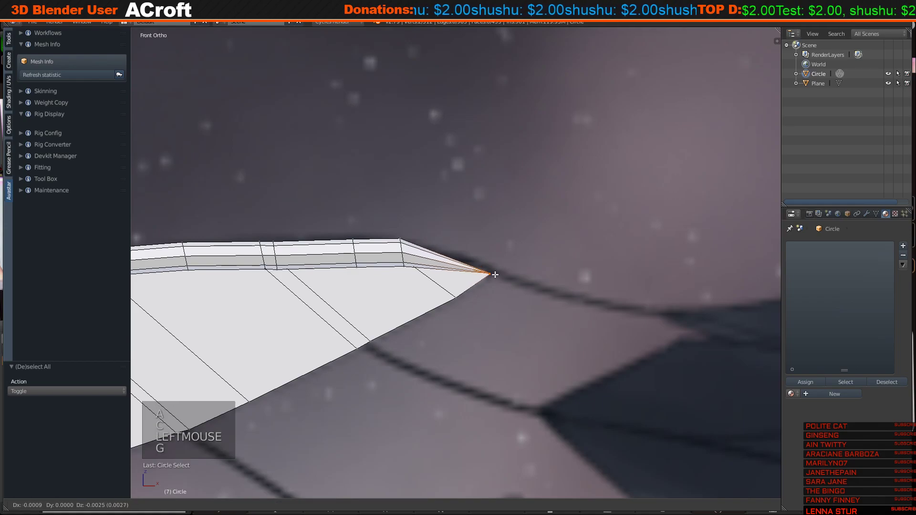
pyautogui.click(500, 273)
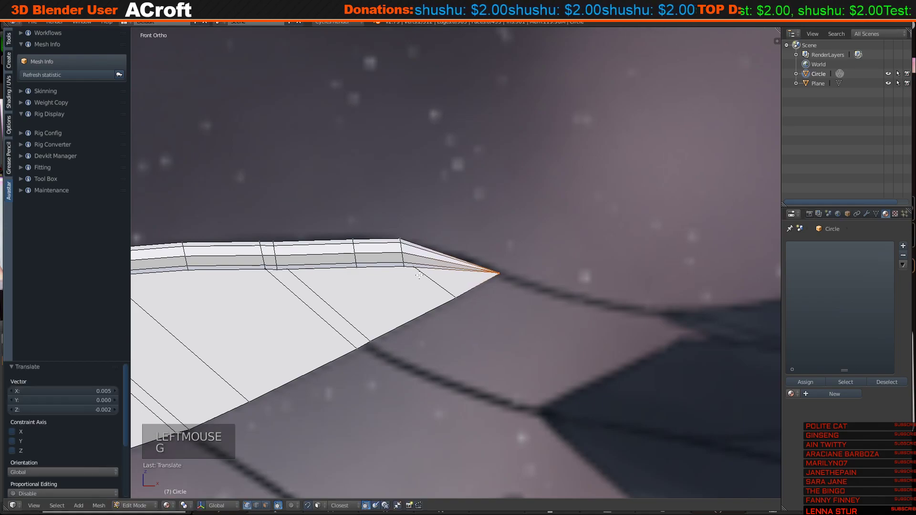
pyautogui.press('a')
pyautogui.scroll(-3, 480, 329)
pyautogui.scroll(3, 479, 329)
pyautogui.scroll(-3, 480, 329)
pyautogui.scroll(-4, 479, 329)
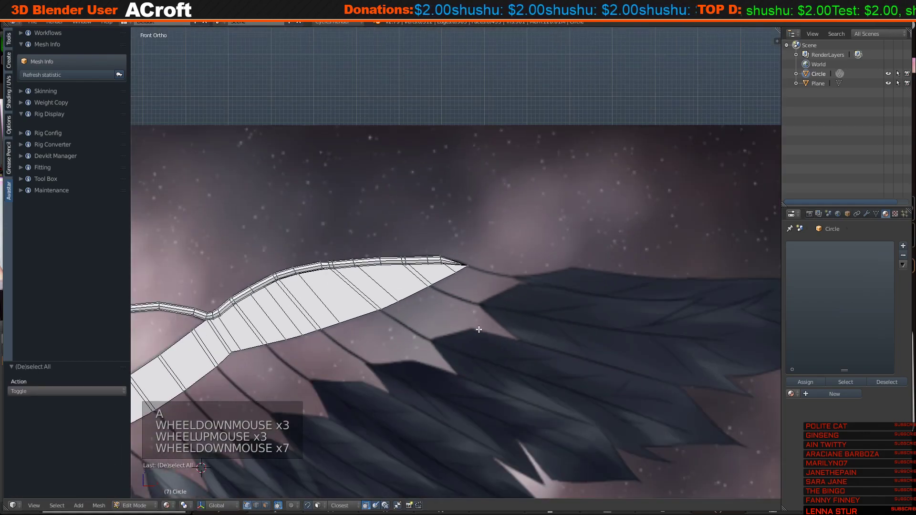
pyautogui.scroll(8, 477, 329)
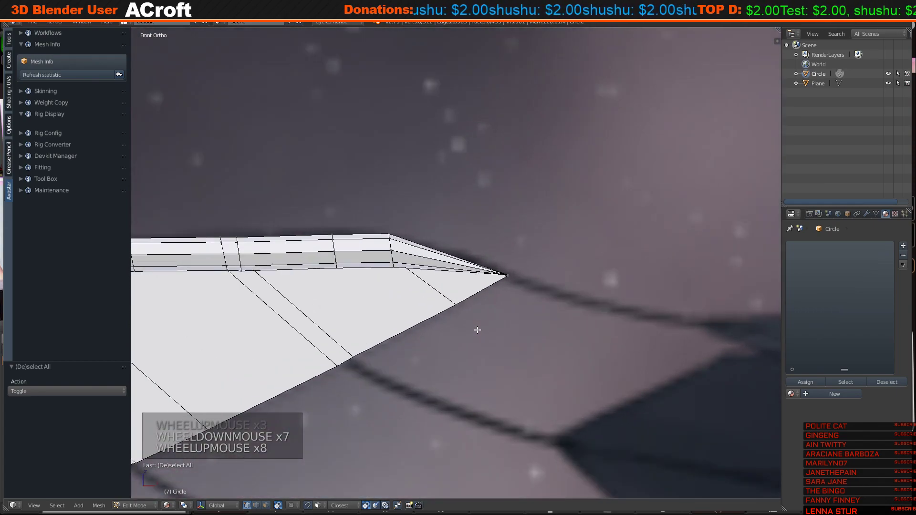
pyautogui.hotkey('ctrl', 'r')
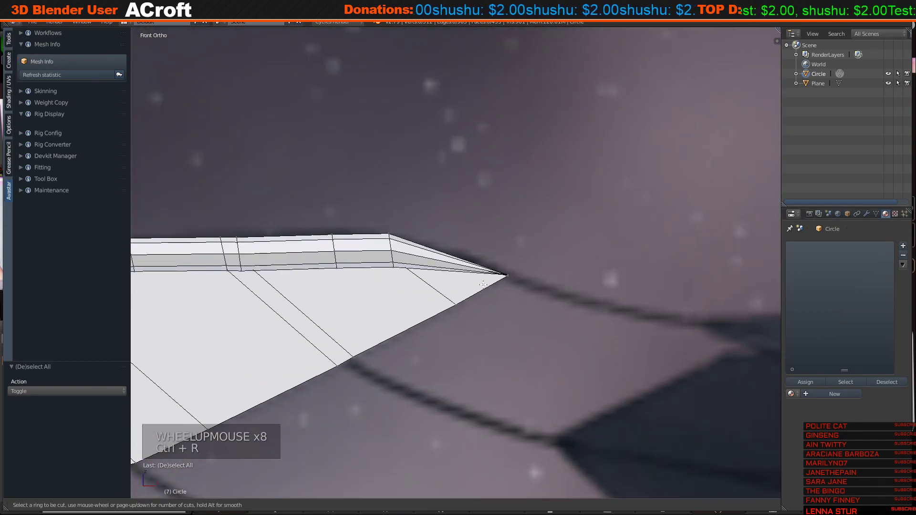
pyautogui.rightClick(484, 292)
pyautogui.press('z')
pyautogui.scroll(3, 511, 284)
pyautogui.press('k')
pyautogui.rightClick(505, 315)
# Add a single loop cut in the band's tip segment and edge-slide it towards the tip by a factor of 0.948.
pyautogui.hotkey('ctrl', 'r')
pyautogui.click(423, 331)
pyautogui.click(441, 316)
pyautogui.keyDown('alt'); pyautogui.rightClick(439, 317); pyautogui.keyUp('alt')
pyautogui.press('g')
pyautogui.press('g')
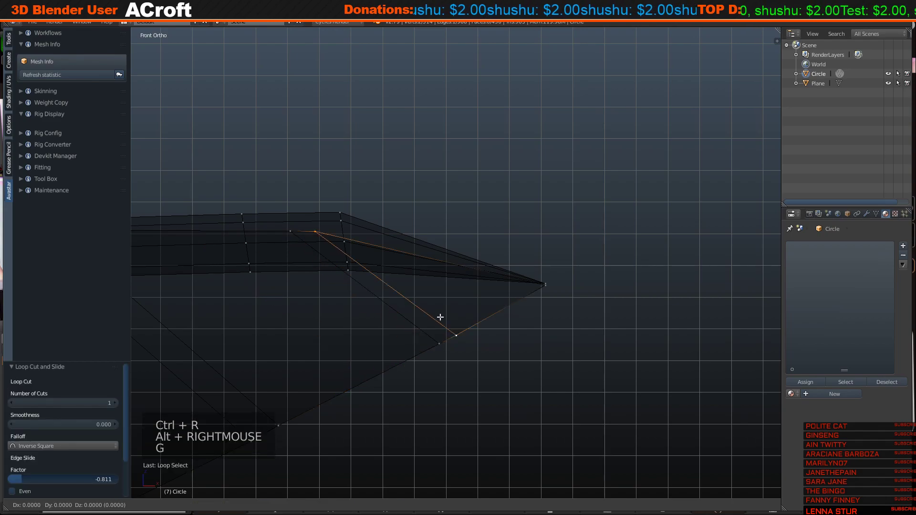
pyautogui.click(491, 293)
# Return to the solid view and edge-slide the slanted loop before the wing tip by a factor of -0.039.
pyautogui.rightClick(391, 302)
pyautogui.keyDown('alt'); pyautogui.rightClick(384, 302); pyautogui.keyUp('alt')
pyautogui.press('z')
pyautogui.press('z')
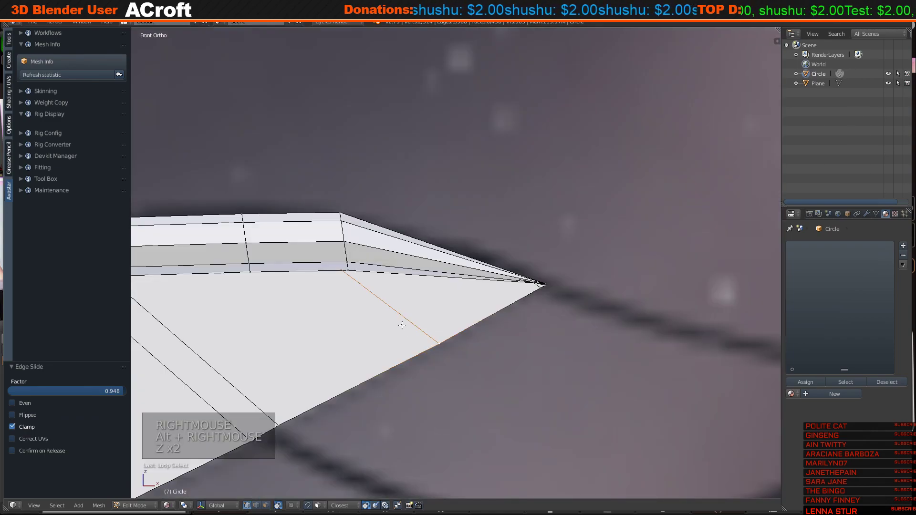
pyautogui.scroll(-2, 412, 336)
pyautogui.press('g')
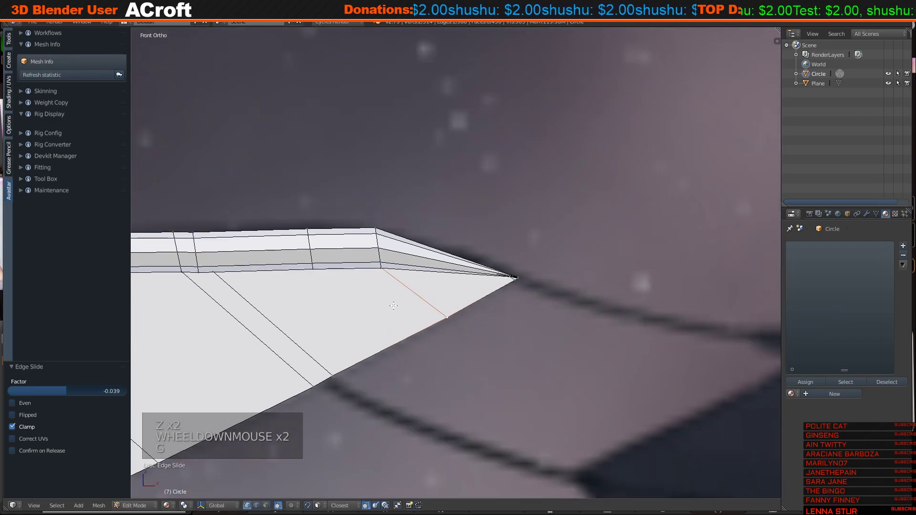
# Move the lower vertex of the slanted edge before the tip by -0.001 in X.
pyautogui.press('a')
pyautogui.scroll(-2, 451, 310)
pyautogui.scroll(3, 451, 310)
pyautogui.rightClick(446, 326)
pyautogui.press('g')
pyautogui.press('g')
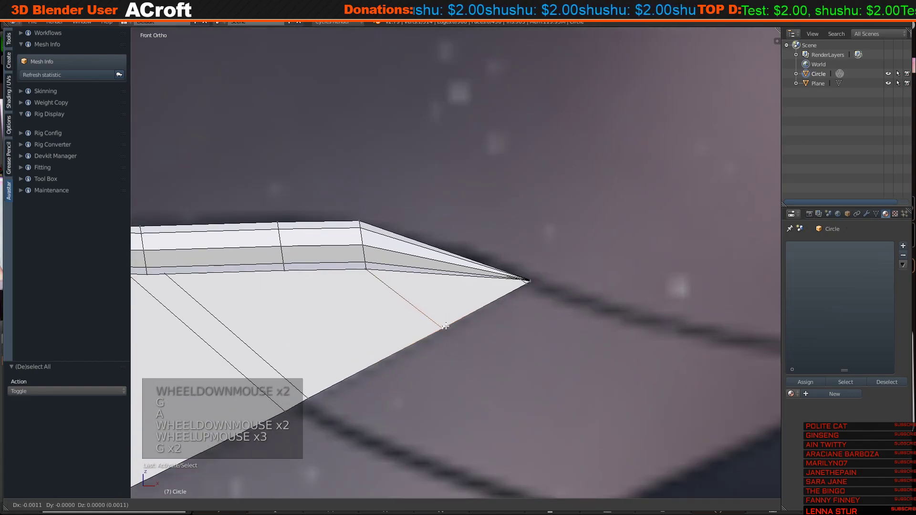
pyautogui.click(446, 327)
# Extrude the short edge at the wing tip along the dark reference line, 0.107 in X and -0.025 in Z.
pyautogui.scroll(2, 446, 326)
pyautogui.rightClick(556, 293)
pyautogui.keyDown('shift'); pyautogui.rightClick(561, 291); pyautogui.keyUp('shift')
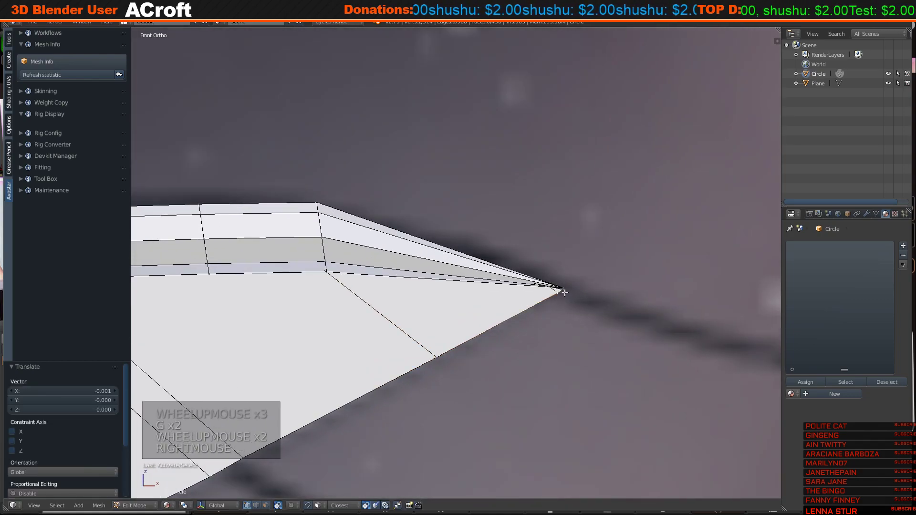
pyautogui.keyDown('shift'); pyautogui.moveTo(581, 323); pyautogui.dragTo(515, 320, button='middle'); pyautogui.keyUp('shift')
pyautogui.scroll(-10, 509, 317)
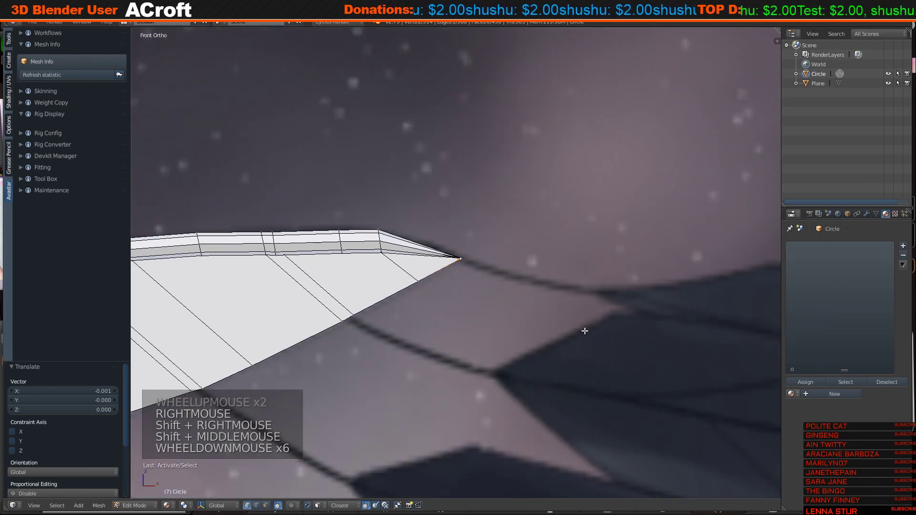
pyautogui.scroll(5, 497, 278)
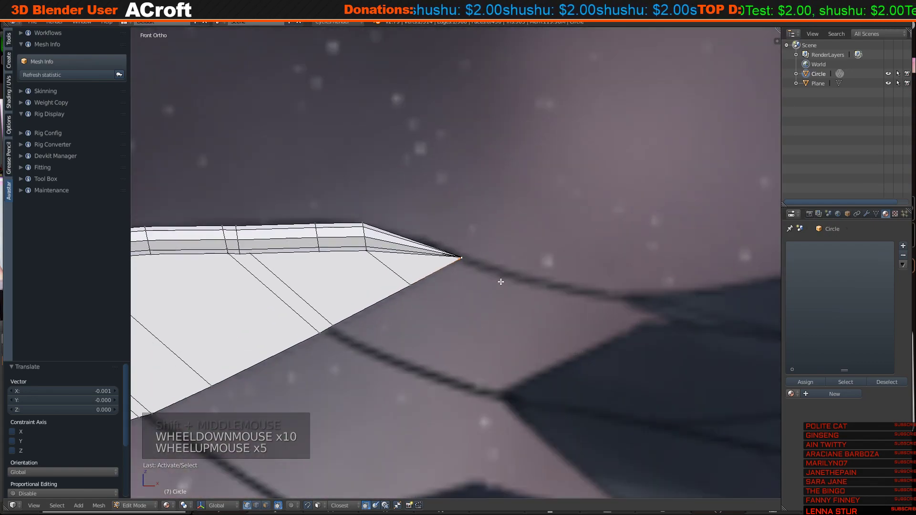
pyautogui.scroll(-9, 511, 280)
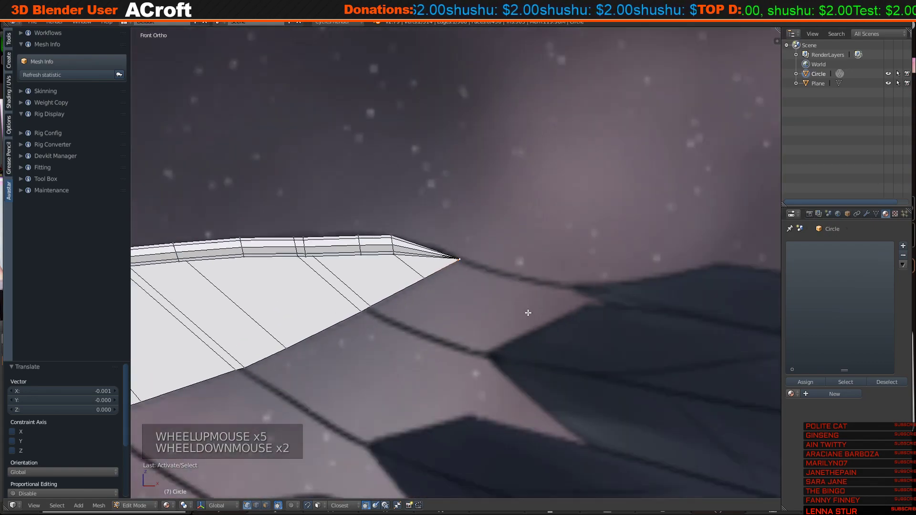
pyautogui.scroll(7, 477, 279)
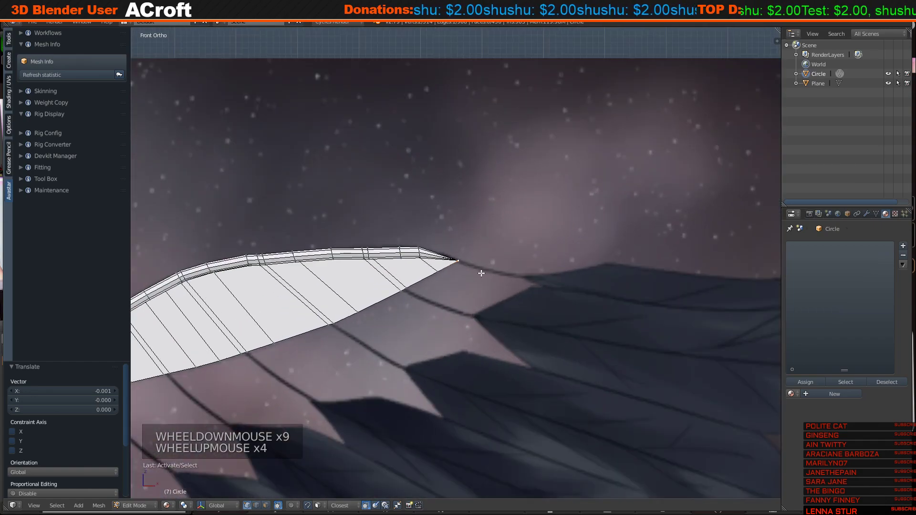
pyautogui.press('e')
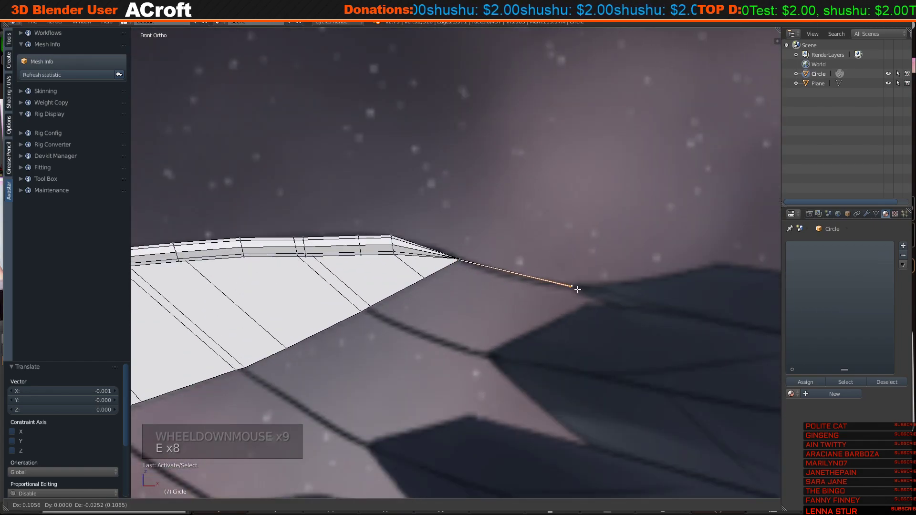
pyautogui.click(577, 288)
# Vertex-slide the lower vertex at the start of the thin extruded strip by a factor of 0.103.
pyautogui.scroll(8, 467, 272)
pyautogui.press('g')
pyautogui.press('g')
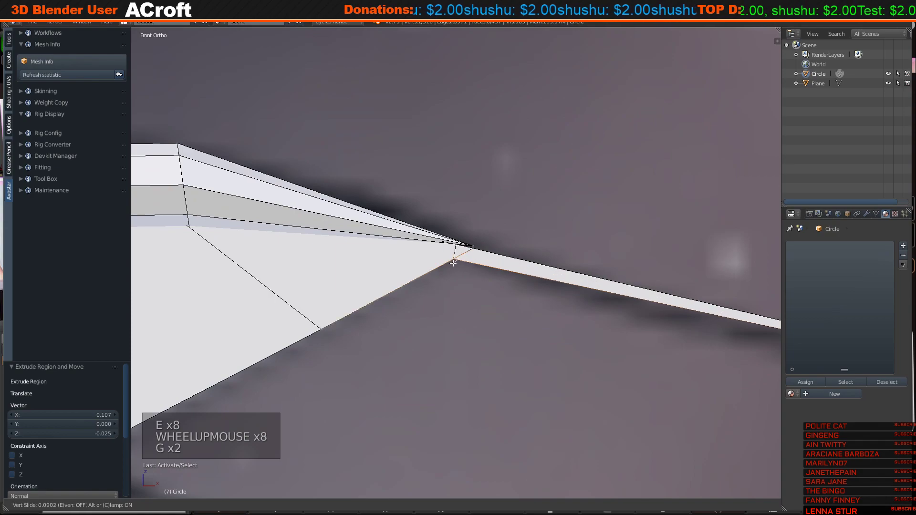
pyautogui.click(458, 254)
# Move the lower vertex at the thin strip's outer end by -0.000361 in X and -0.003 in Z.
pyautogui.scroll(-4, 458, 254)
pyautogui.keyDown('shift'); pyautogui.moveTo(664, 348); pyautogui.dragTo(558, 304, button='middle'); pyautogui.keyUp('shift')
pyautogui.scroll(1, 558, 304)
pyautogui.rightClick(585, 295)
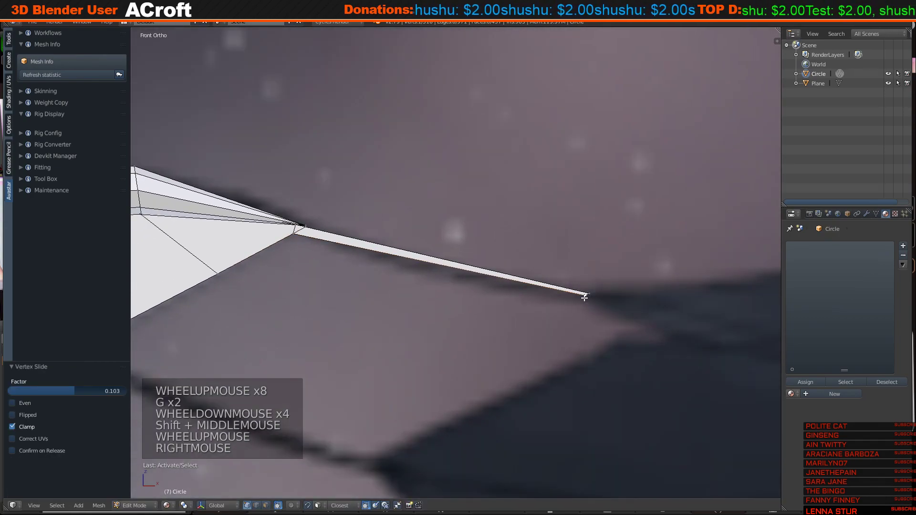
pyautogui.press('g')
pyautogui.press('g')
pyautogui.click(583, 306)
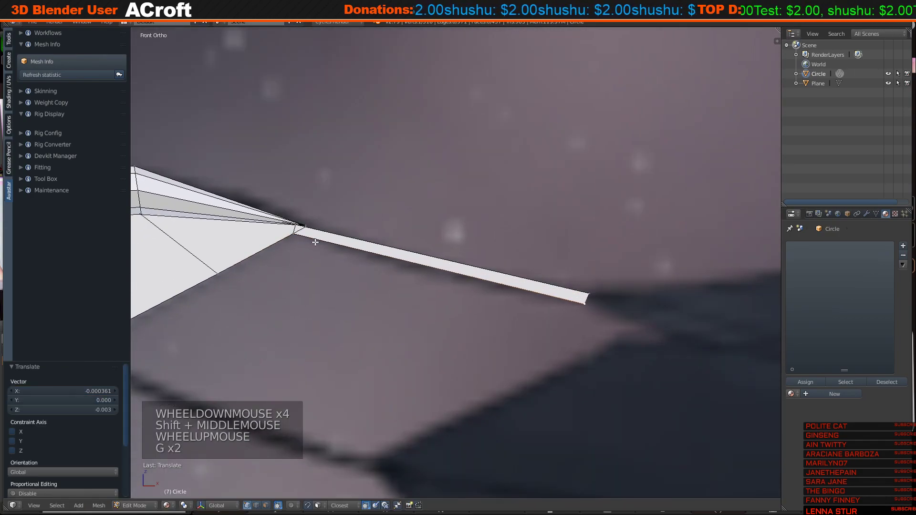
pyautogui.rightClick(581, 293)
pyautogui.rightClick(590, 293)
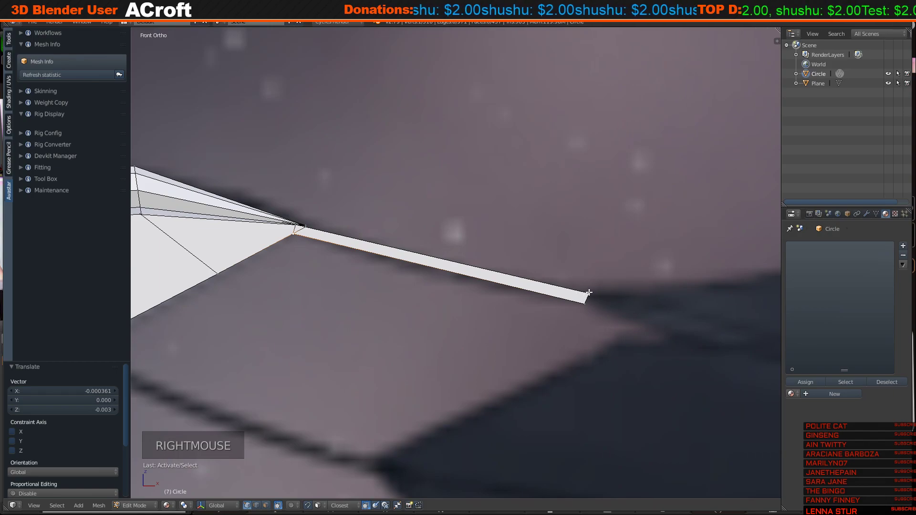
# Examine the finished wing band against the feathers in the reference image, from the wing tip back to the root.
pyautogui.scroll(-14, 562, 348)
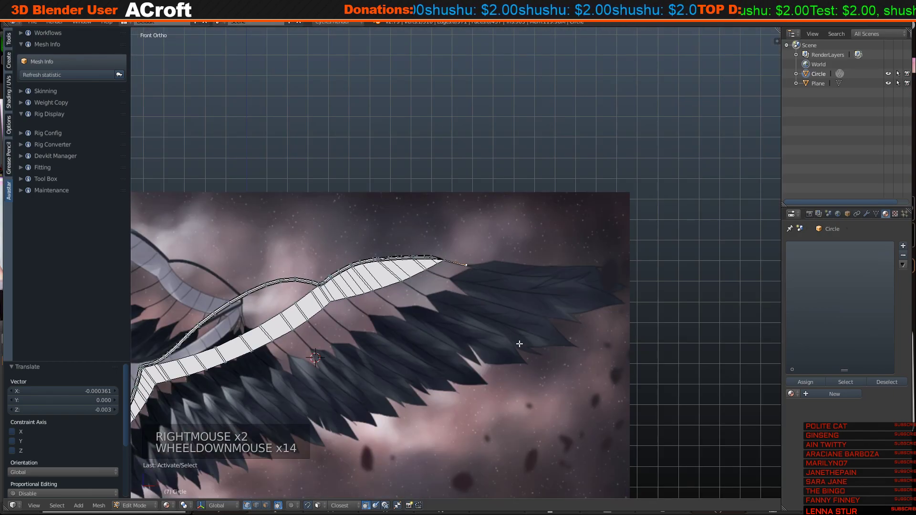
pyautogui.scroll(-1, 527, 347)
pyautogui.scroll(5, 480, 324)
pyautogui.scroll(6, 496, 303)
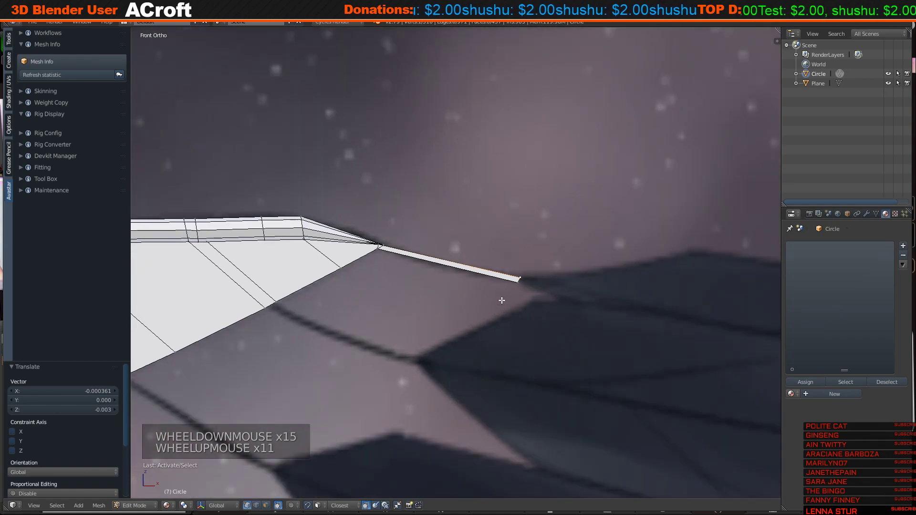
pyautogui.scroll(-10, 498, 314)
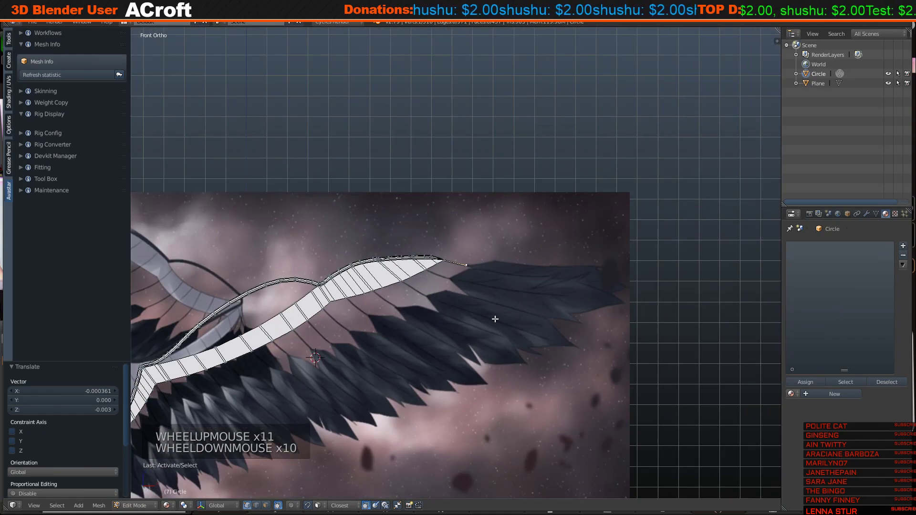
pyautogui.keyDown('shift'); pyautogui.moveTo(411, 292); pyautogui.dragTo(503, 263, button='middle'); pyautogui.keyUp('shift')
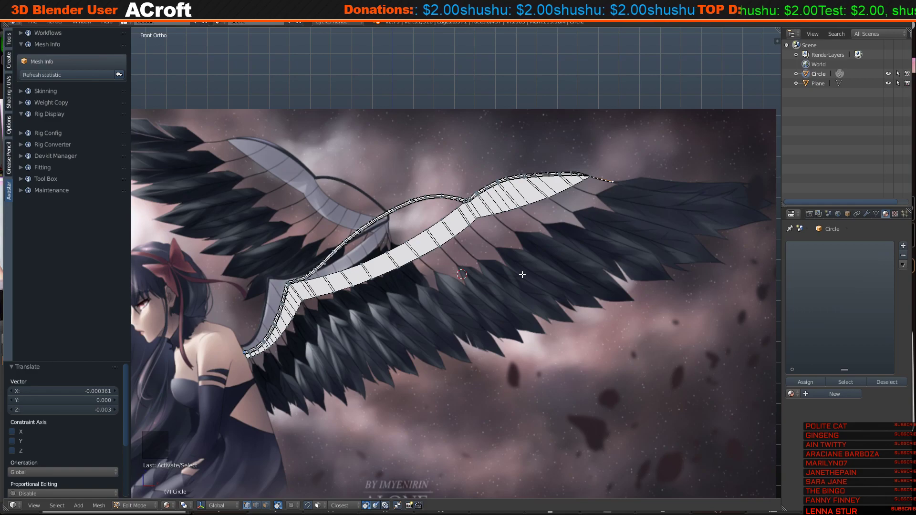
pyautogui.keyDown('shift'); pyautogui.moveTo(318, 360); pyautogui.dragTo(432, 316, button='middle'); pyautogui.keyUp('shift')
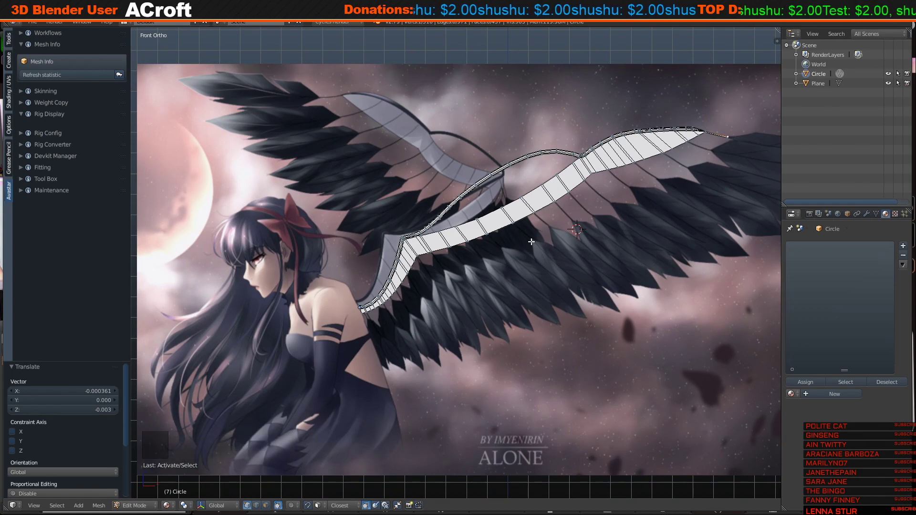
# Extrude the short lower edge near the wing root in three thin segments along the first feather's shaft.
pyautogui.keyDown('shift'); pyautogui.moveTo(419, 293); pyautogui.dragTo(384, 213, button='middle'); pyautogui.keyUp('shift')
pyautogui.scroll(3, 506, 258)
pyautogui.scroll(7, 351, 195)
pyautogui.rightClick(355, 177)
pyautogui.keyDown('shift'); pyautogui.rightClick(354, 168); pyautogui.keyUp('shift')
pyautogui.press('e')
pyautogui.click(411, 261)
pyautogui.press('e')
pyautogui.click(471, 350)
pyautogui.press('e')
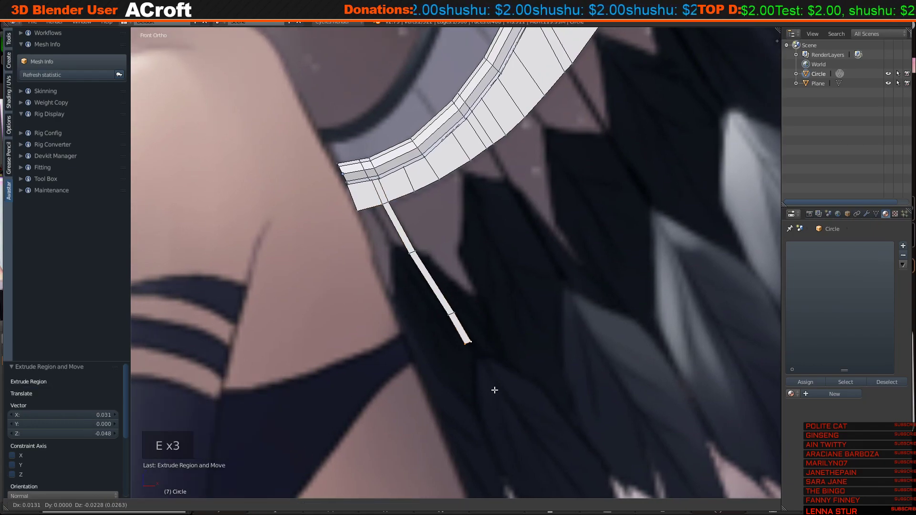
pyautogui.click(505, 399)
# Extrude a fourth shaft segment 0.022 in X and -0.036 in Z, scale its end edge to the feather's width, and shift it 0.003 in X and 0.001 in Z.
pyautogui.keyDown('shift'); pyautogui.moveTo(504, 399); pyautogui.dragTo(400, 179, button='middle'); pyautogui.keyUp('shift')
pyautogui.press('e')
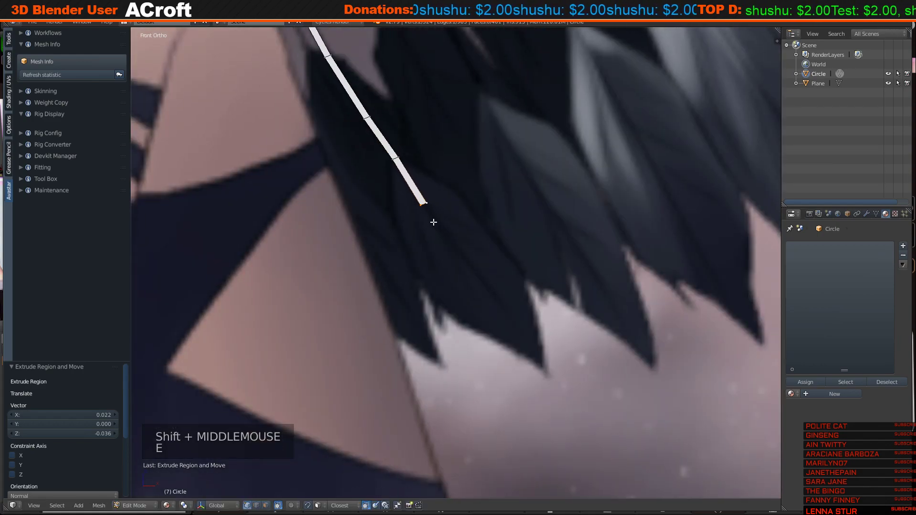
pyautogui.press('s')
pyautogui.click(620, 184)
pyautogui.press('g')
pyautogui.click(541, 195)
# Extrude the first feather's body downward, rotate the end edge 9.33°, scale it up about 1.4, and move it 0.004 in X and -0.004 in Z.
pyautogui.press('e')
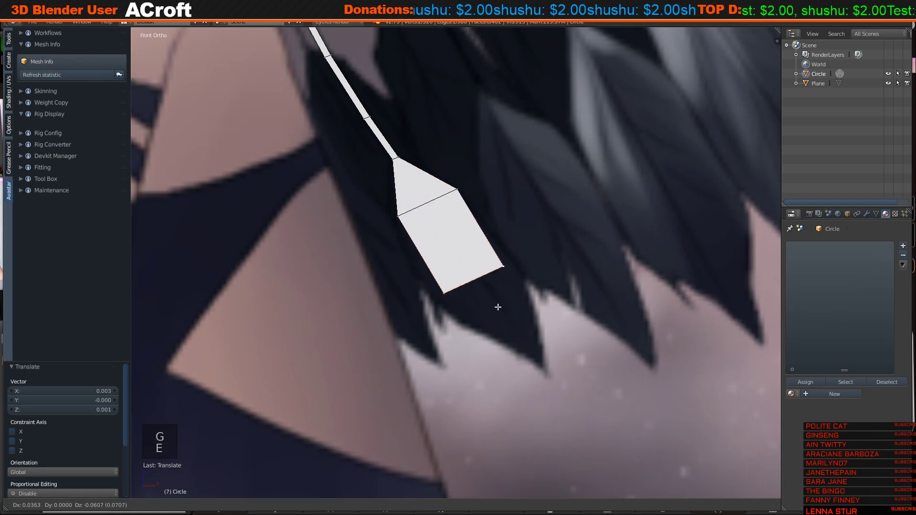
pyautogui.click(498, 306)
pyautogui.press('r')
pyautogui.click(560, 324)
pyautogui.press('s')
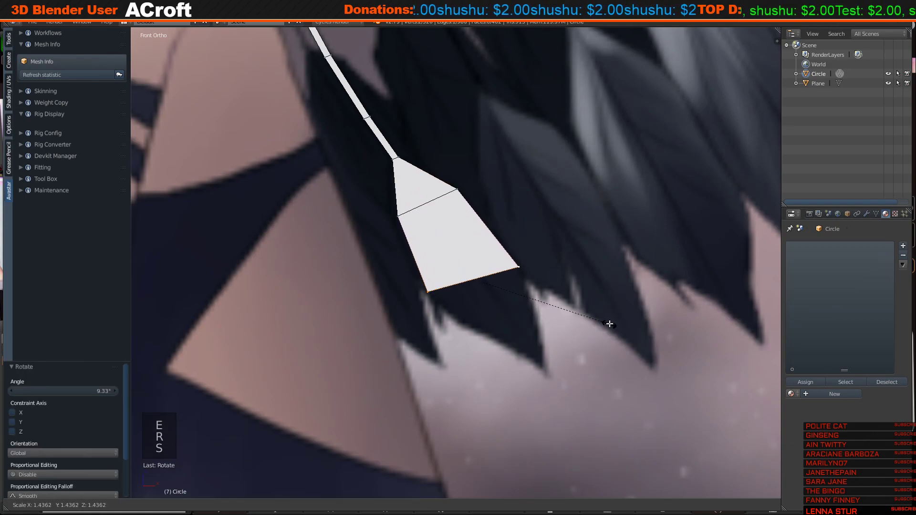
pyautogui.click(606, 323)
pyautogui.press('g')
pyautogui.click(561, 323)
# Extrude the first feather's end edge 0.019 in X and -0.028 in Z and scale it to 0.728.
pyautogui.press('e')
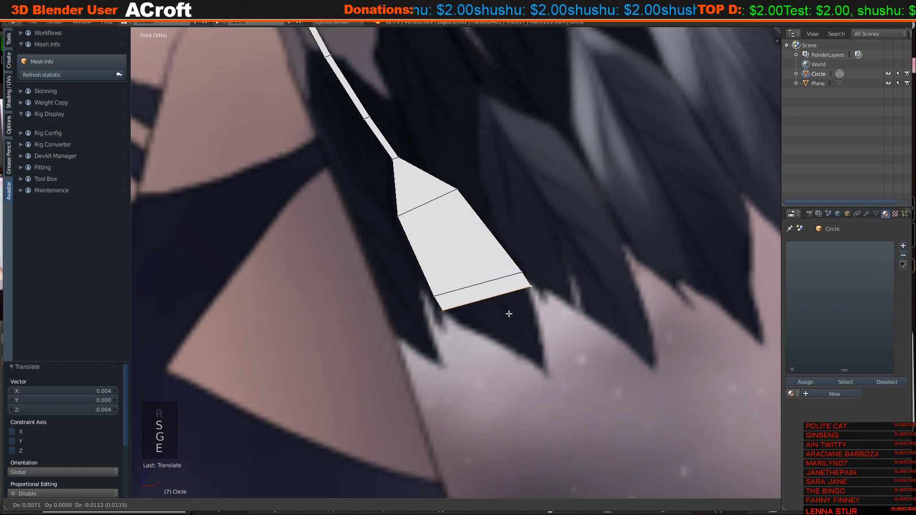
pyautogui.click(525, 327)
pyautogui.press('s')
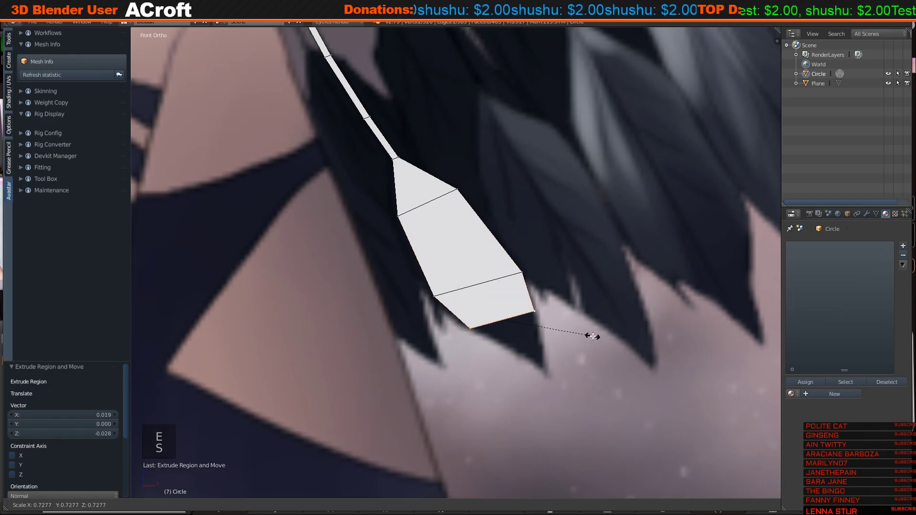
pyautogui.click(592, 337)
# Extrude the first feather's tip 0.034 in X and -0.052 in Z, merge it at center, and move the point 0.001 in X and 0.010 in Z.
pyautogui.press('e')
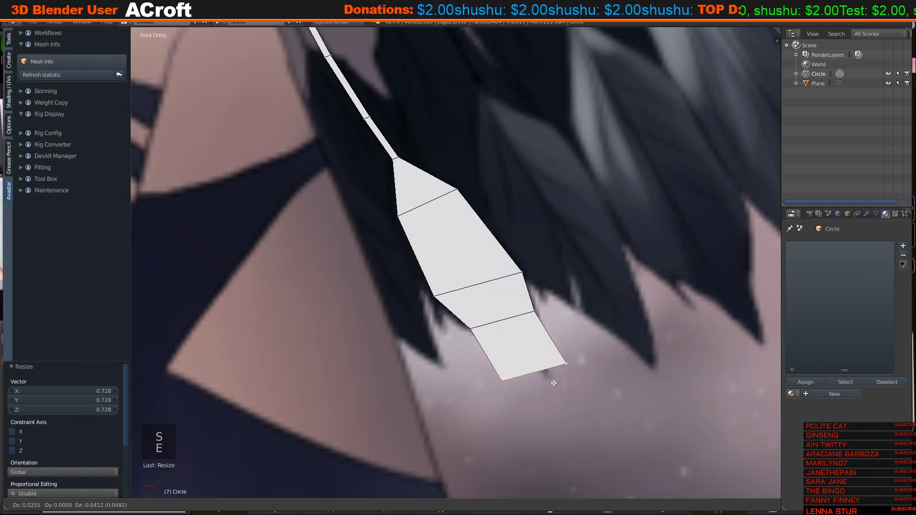
pyautogui.click(557, 385)
pyautogui.press('w')
pyautogui.click(556, 308)
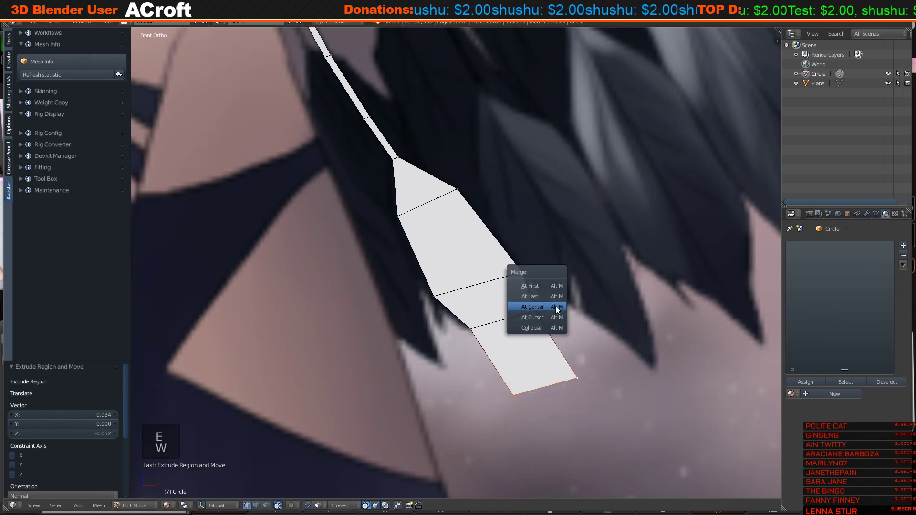
pyautogui.click(555, 306)
pyautogui.press('g')
pyautogui.click(549, 358)
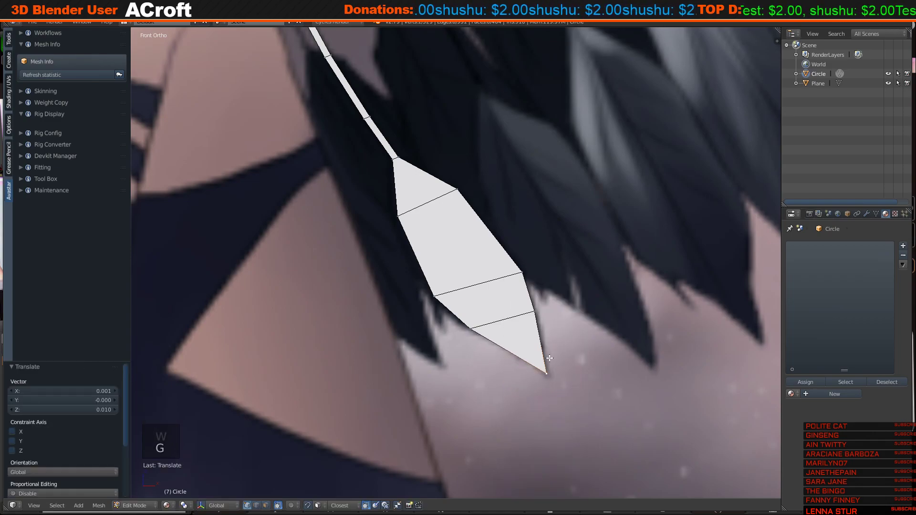
# Adjust two vertices on the first feather's outer edge to the reference outline, moving the lower one 0.000749 in X, and clear the selection.
pyautogui.rightClick(434, 298)
pyautogui.press('g')
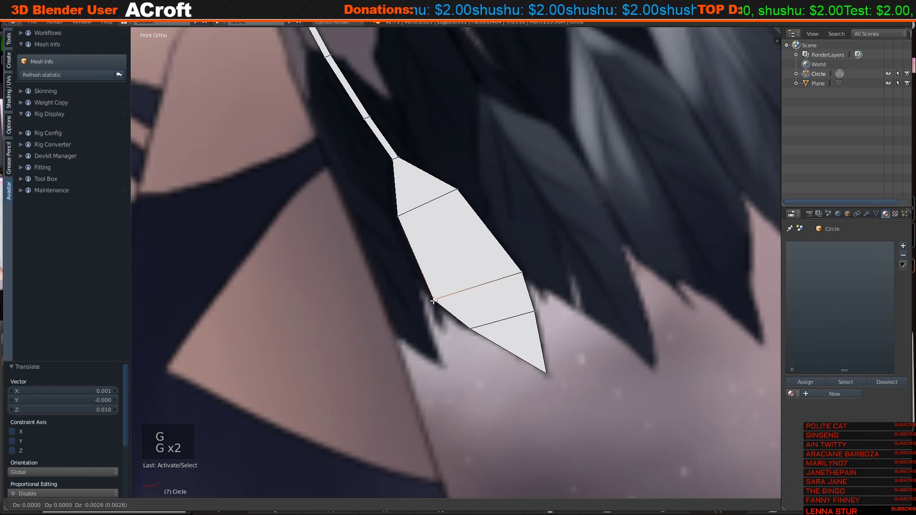
pyautogui.click(433, 299)
pyautogui.rightClick(395, 214)
pyautogui.press('g')
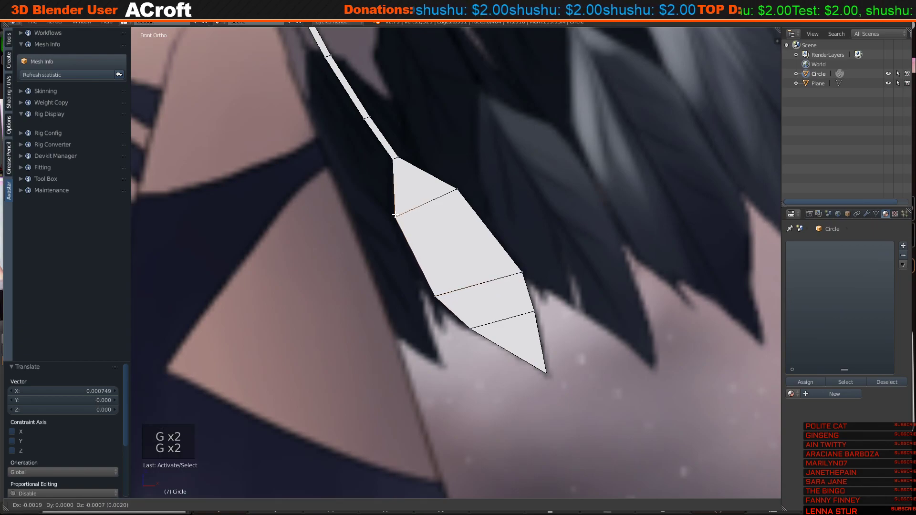
pyautogui.click(395, 214)
pyautogui.press('a')
# Extrude the second feather's shaft in two segments, the second 0.022 in X and -0.048 in Z, and shift its end 0.003 in X and -0.000899 in Z.
pyautogui.scroll(-3, 395, 215)
pyautogui.keyDown('shift'); pyautogui.moveTo(395, 215); pyautogui.dragTo(493, 321, button='middle'); pyautogui.keyUp('shift')
pyautogui.scroll(2, 428, 234)
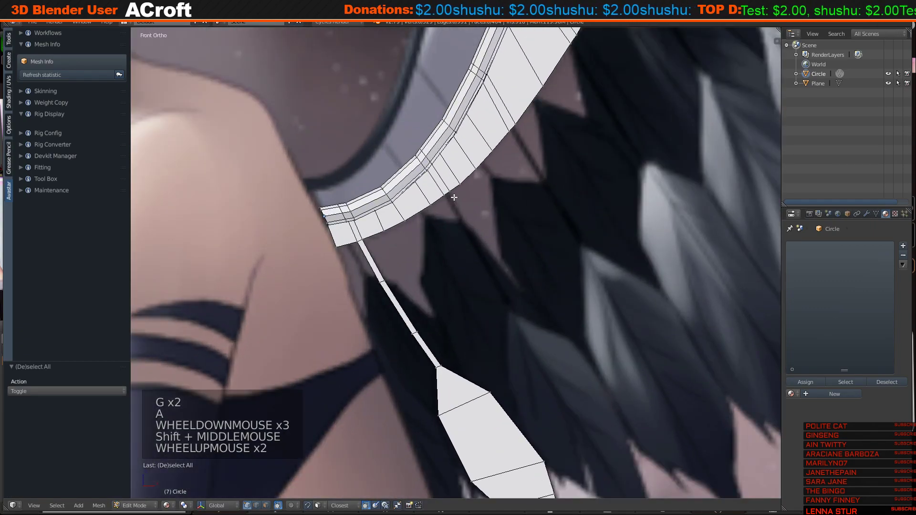
pyautogui.rightClick(442, 191)
pyautogui.keyDown('shift'); pyautogui.rightClick(460, 202); pyautogui.keyUp('shift')
pyautogui.press('e')
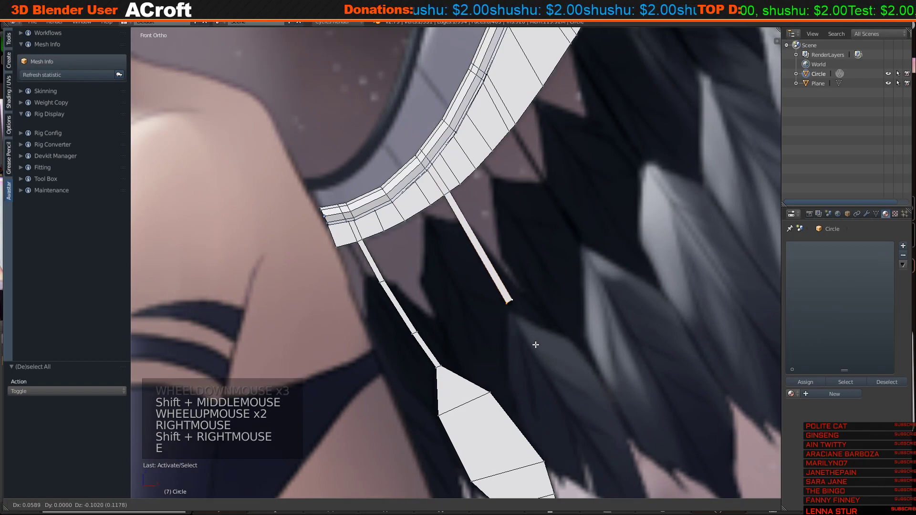
pyautogui.click(535, 350)
pyautogui.keyDown('shift'); pyautogui.moveTo(536, 350); pyautogui.dragTo(464, 250, button='middle'); pyautogui.keyUp('shift')
pyautogui.click(485, 301)
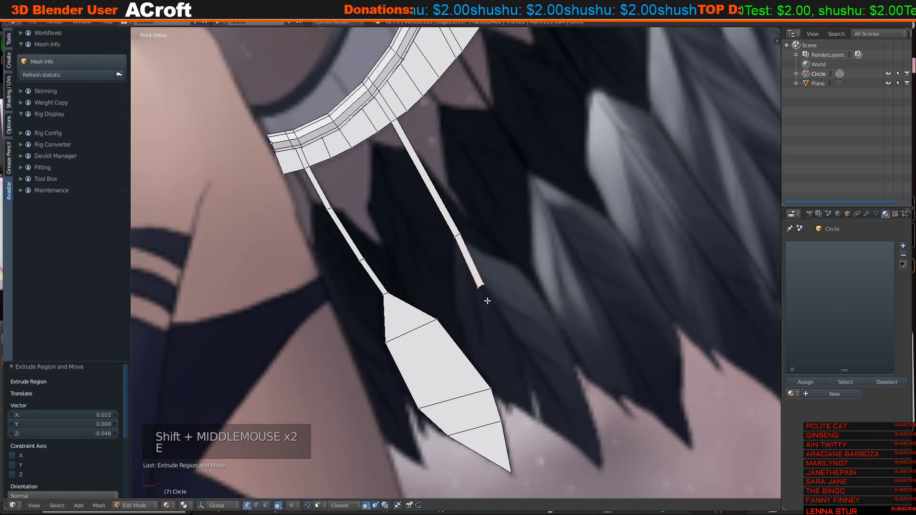
pyautogui.press('g')
pyautogui.click(492, 302)
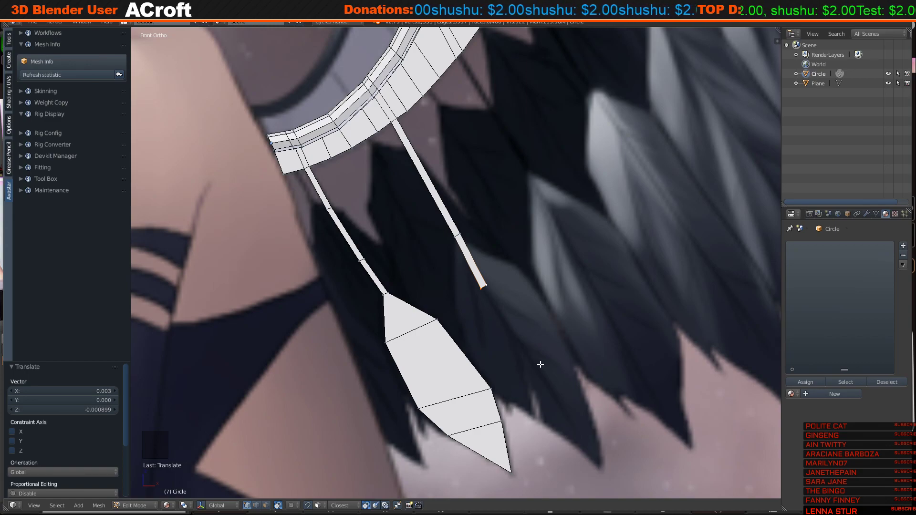
# Scale the second shaft's end edge up to the feather's width and fit it to the reference outline.
pyautogui.scroll(2, 499, 282)
pyautogui.press('s')
pyautogui.press('s')
pyautogui.press('s')
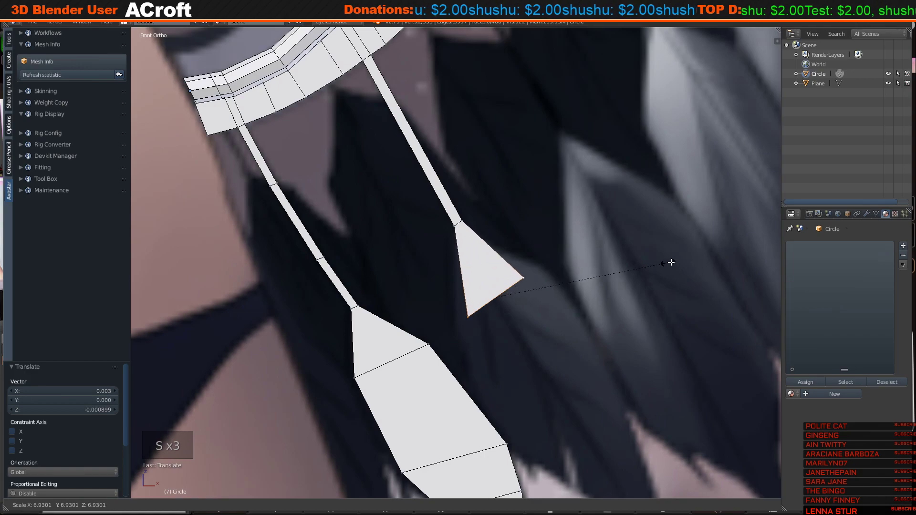
pyautogui.click(754, 183)
pyautogui.keyDown('shift'); pyautogui.moveTo(539, 324); pyautogui.dragTo(469, 187, button='middle'); pyautogui.keyUp('shift')
pyautogui.press('g')
pyautogui.click(496, 243)
# Extrude the second feather's body 0.032 in X and -0.052 in Z, widen the end edge, and move it -0.002 in X and Z.
pyautogui.press('e')
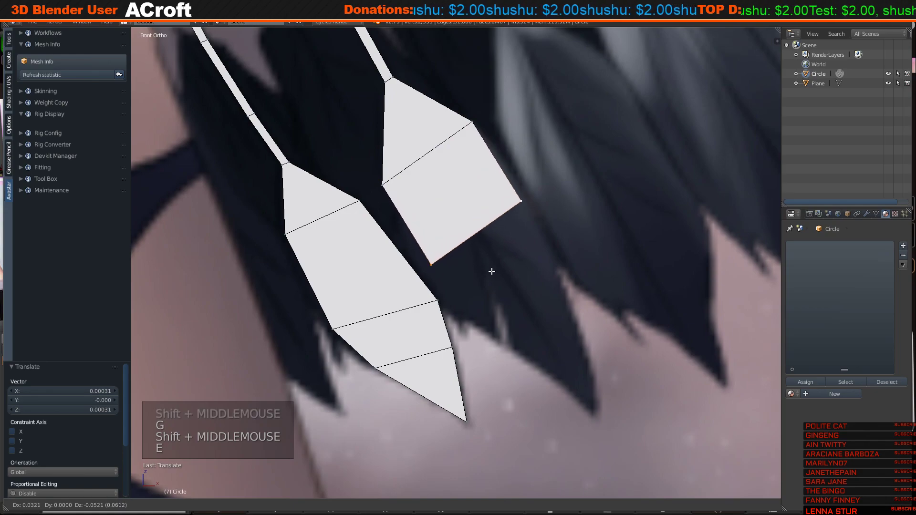
pyautogui.click(492, 271)
pyautogui.press('s')
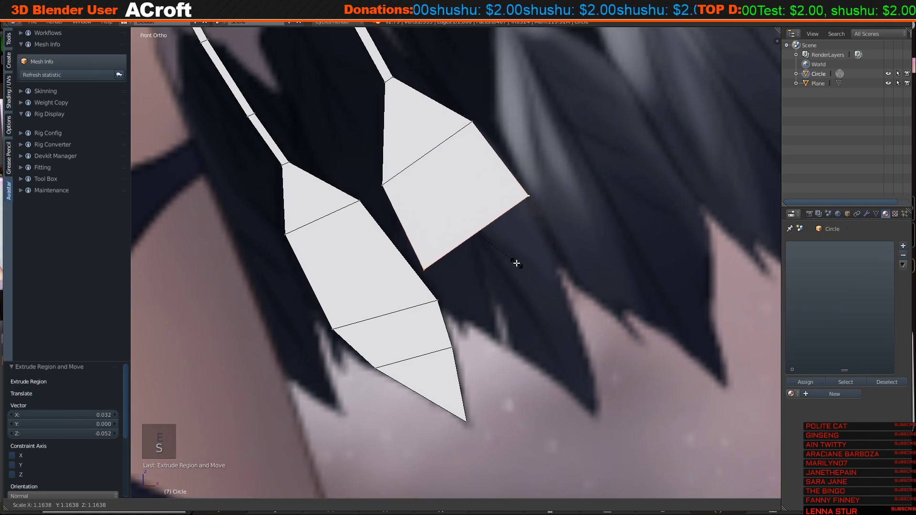
pyautogui.press('g')
pyautogui.click(515, 262)
pyautogui.press('s')
pyautogui.rightClick(502, 265)
# Extrude another section of the second feather, scale its end edge to 0.904, and move it 0.00094 in X and -0.004 in Z.
pyautogui.press('e')
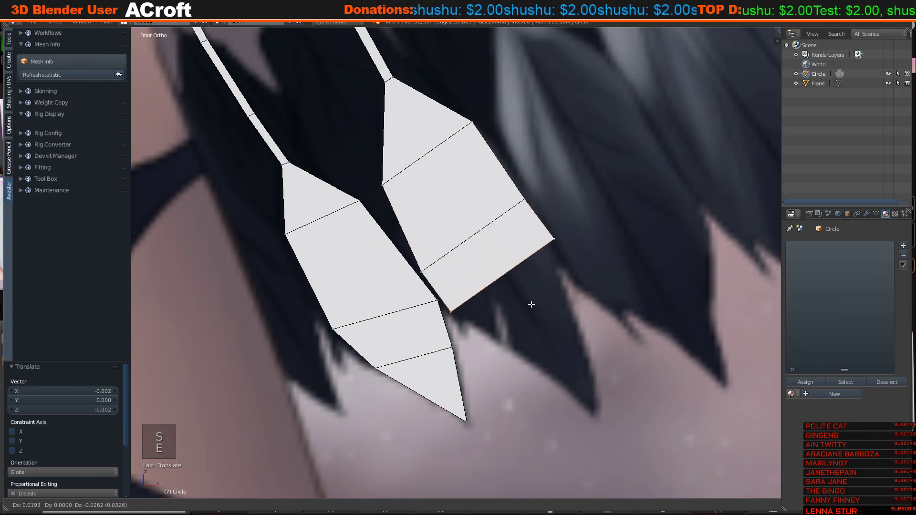
pyautogui.click(530, 304)
pyautogui.press('s')
pyautogui.click(609, 274)
pyautogui.press('g')
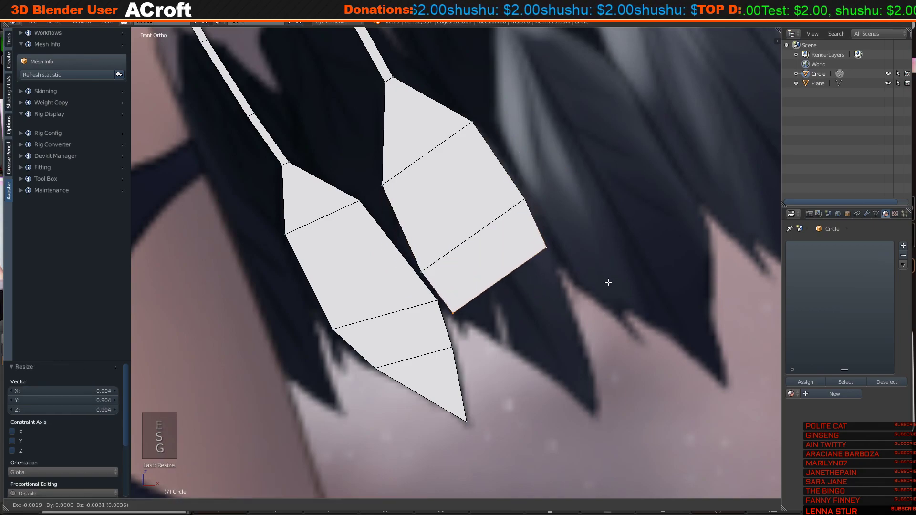
pyautogui.click(611, 283)
# Extrude a narrowing section of the second feather, scaling its end edge by 0.602 and 0.890 and fitting it to the reference outline.
pyautogui.press('e')
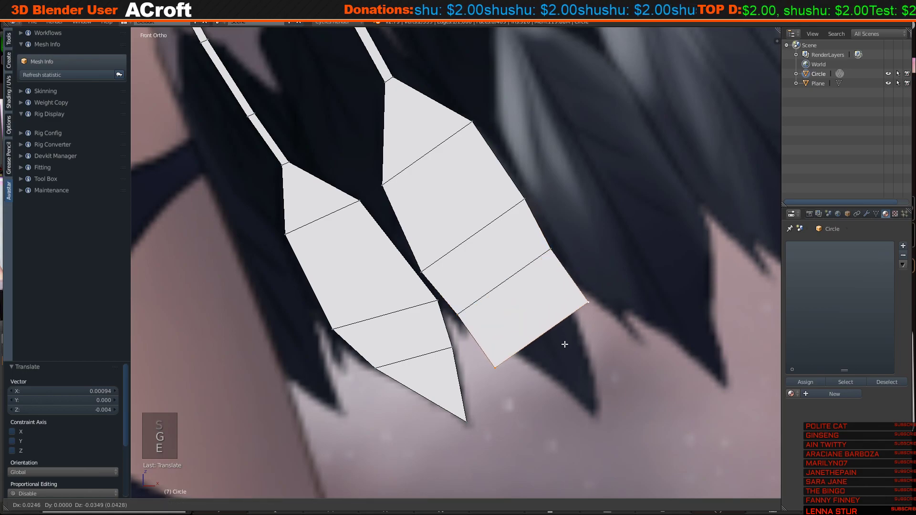
pyautogui.click(570, 348)
pyautogui.press('s')
pyautogui.click(609, 347)
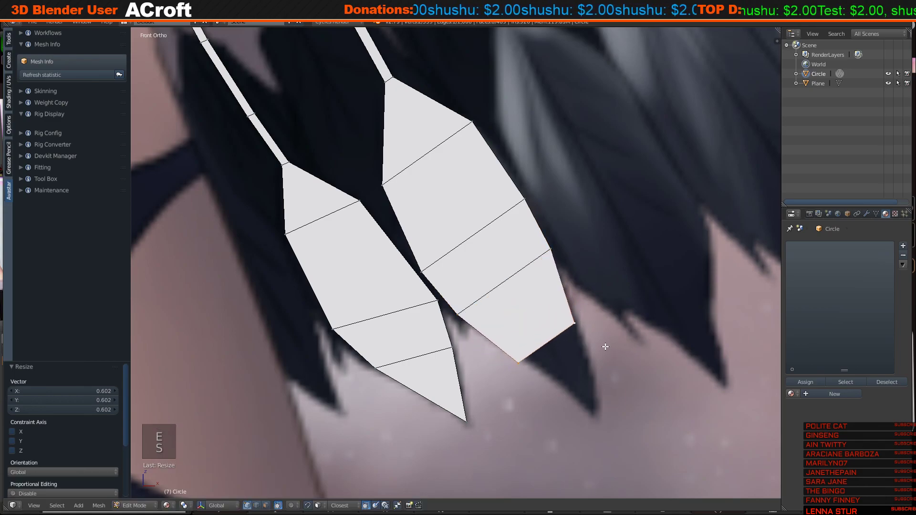
pyautogui.press('g')
pyautogui.click(609, 346)
pyautogui.press('g')
pyautogui.click(610, 344)
pyautogui.press('s')
pyautogui.click(626, 340)
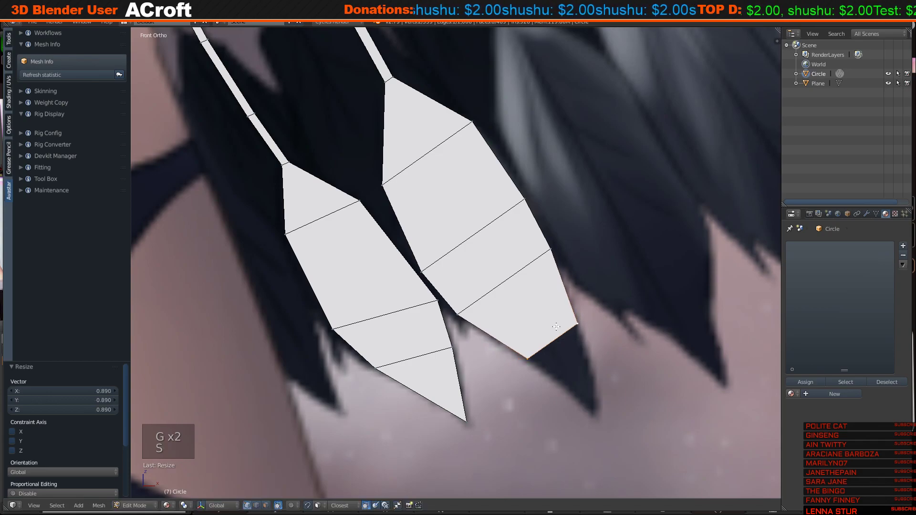
# Extrude the second feather's tip 0.033 in X and -0.051 in Z, merge it at center, and move the point onto the reference tip.
pyautogui.keyDown('shift'); pyautogui.moveTo(557, 327); pyautogui.dragTo(501, 267, button='middle'); pyautogui.keyUp('shift')
pyautogui.press('e')
pyautogui.click(557, 344)
pyautogui.press('w')
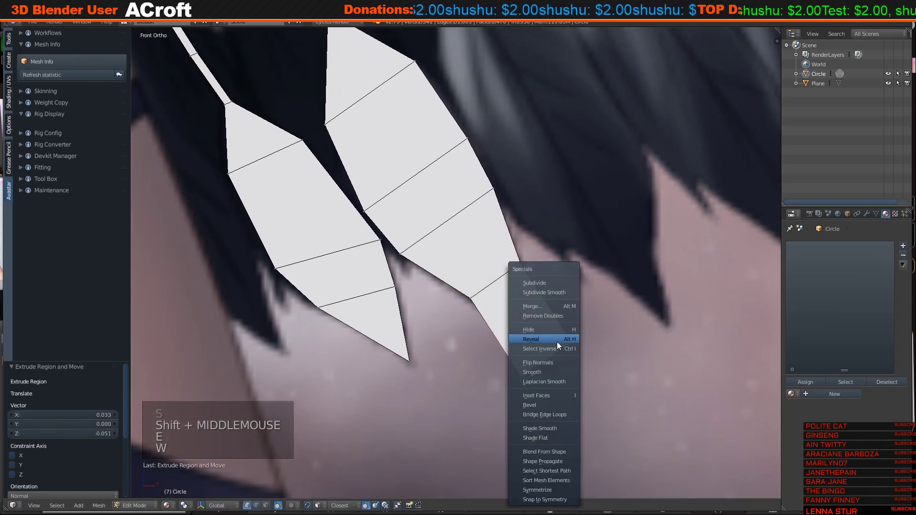
pyautogui.click(549, 304)
pyautogui.click(546, 302)
pyautogui.press('g')
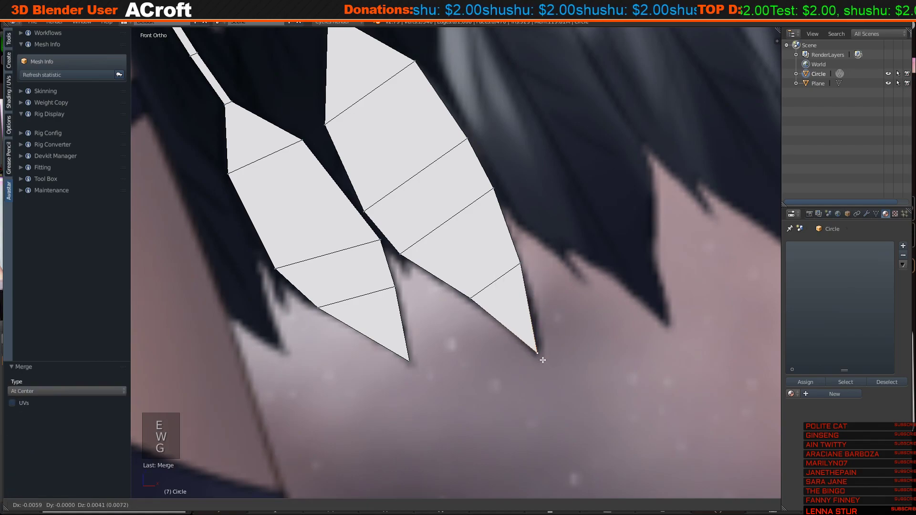
pyautogui.click(542, 360)
# Move the right vertex of the last edge before the second feather's tip by 0.002 in X and -0.008 in Z.
pyautogui.rightClick(527, 263)
pyautogui.press('g')
pyautogui.click(533, 278)
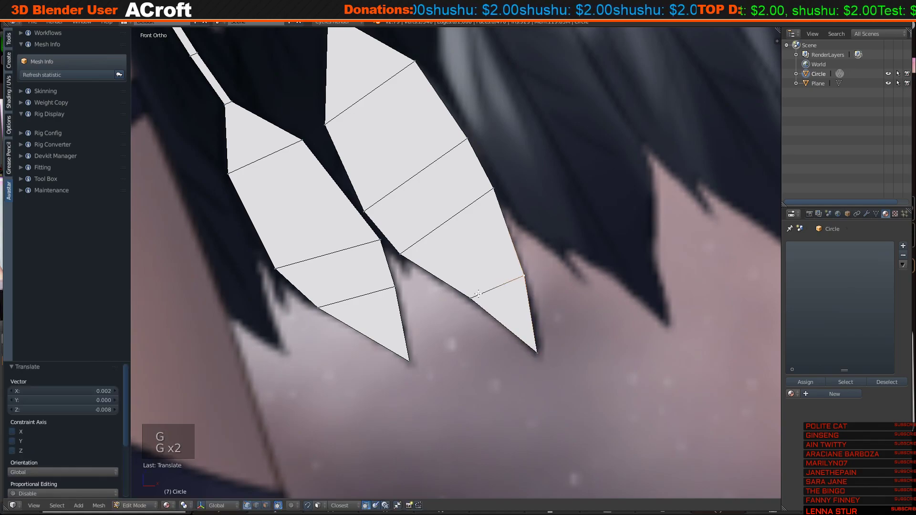
pyautogui.scroll(-4, 495, 321)
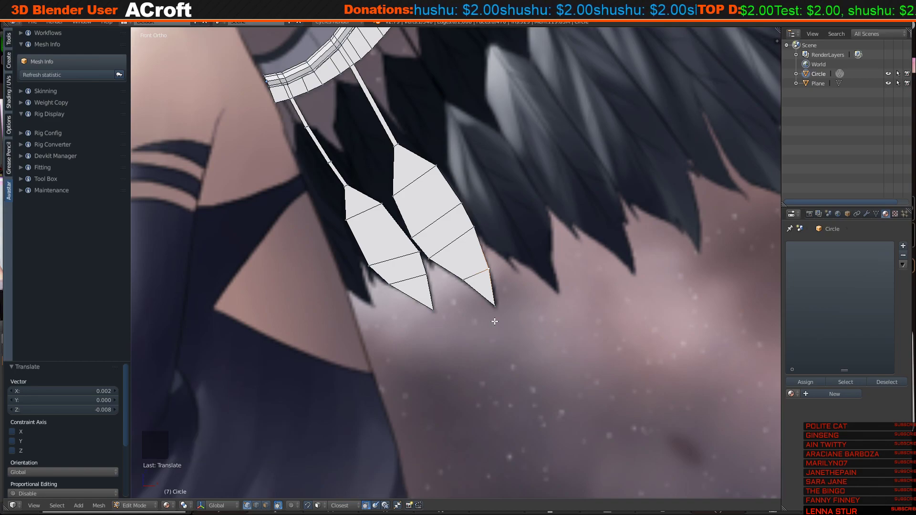
# Extrude the third feather's narrow quill from the wing band's lower edge, 0.064 in X and -0.111 in Z.
pyautogui.keyDown('shift'); pyautogui.moveTo(474, 183); pyautogui.dragTo(408, 138, button='middle'); pyautogui.keyUp('shift')
pyautogui.scroll(2, 446, 208)
pyautogui.rightClick(392, 128)
pyautogui.keyDown('shift'); pyautogui.rightClick(399, 123); pyautogui.keyUp('shift')
pyautogui.press('e')
pyautogui.click(472, 262)
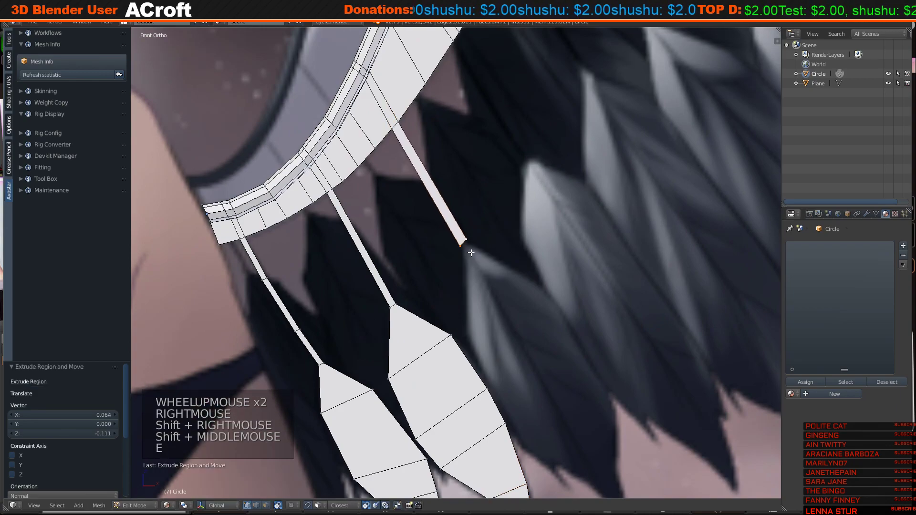
# Extrude the third feather's first blade section, scale its end edge by 8.864 and 1.086, and rotate and move it to fit the reference.
pyautogui.scroll(3, 471, 236)
pyautogui.press('e')
pyautogui.click(552, 374)
pyautogui.press('s')
pyautogui.click(477, 248)
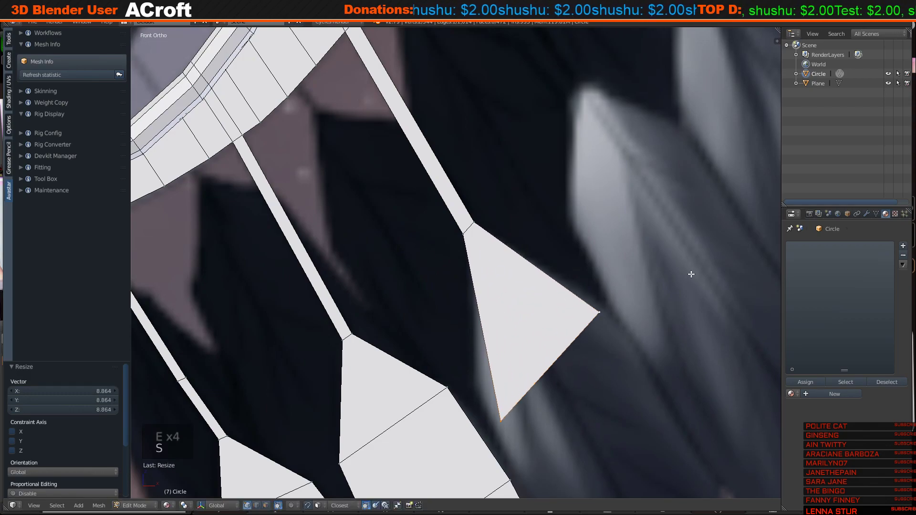
pyautogui.press('r')
pyautogui.click(704, 296)
pyautogui.press('g')
pyautogui.click(696, 291)
pyautogui.press('s')
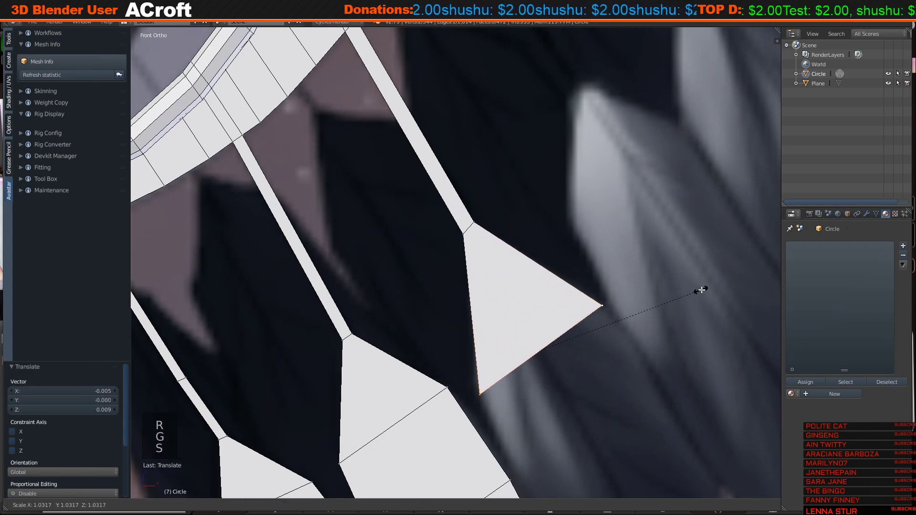
pyautogui.click(675, 302)
# Extrude the third feather's middle section 0.069 in X and -0.116 in Z, then rotate its end edge 19.9° and fit it to the reference outline.
pyautogui.scroll(-2, 668, 305)
pyautogui.keyDown('shift'); pyautogui.moveTo(511, 352); pyautogui.dragTo(445, 229, button='middle'); pyautogui.keyUp('shift')
pyautogui.press('e')
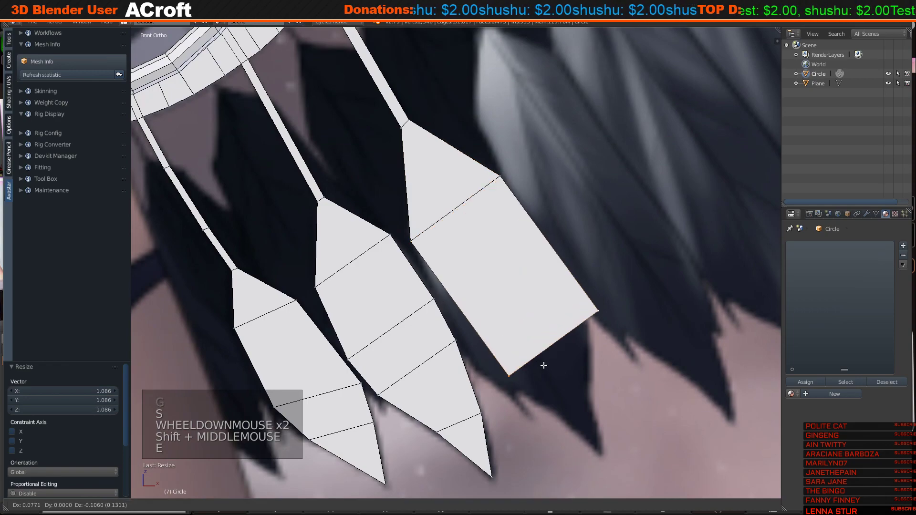
pyautogui.click(530, 379)
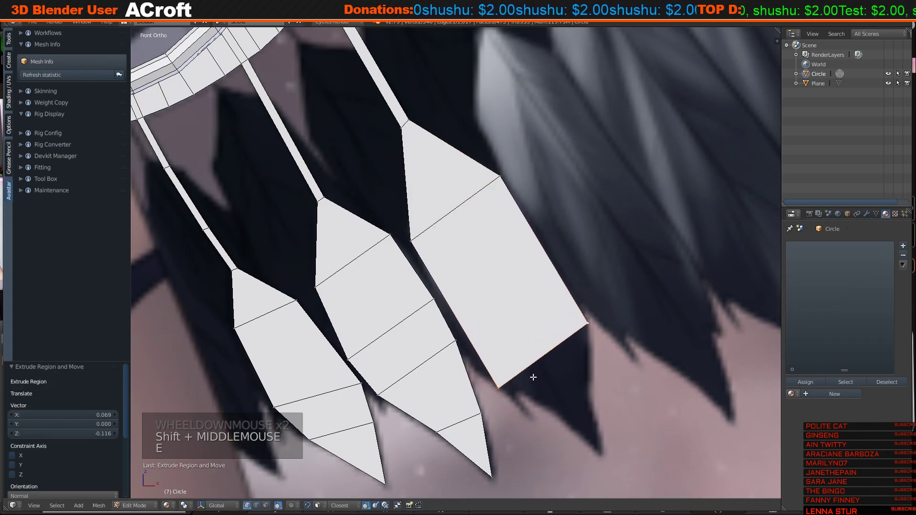
pyautogui.press('r')
pyautogui.click(664, 363)
pyautogui.press('g')
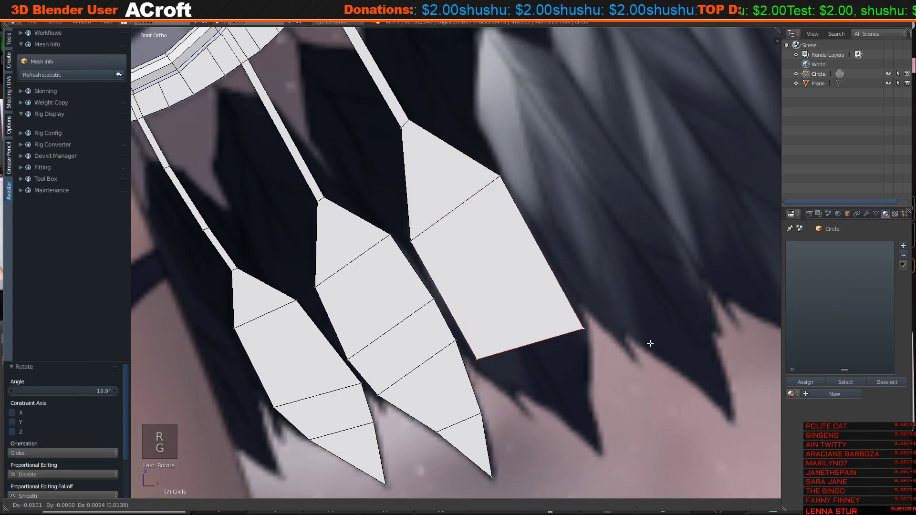
pyautogui.click(650, 342)
pyautogui.press('s')
pyautogui.click(656, 340)
pyautogui.press('r')
pyautogui.click(654, 321)
# Extrude the third feather's tip 0.071 in X and -0.094 in Z, merge it at center, and move the point onto the reference tip.
pyautogui.keyDown('shift'); pyautogui.moveTo(654, 321); pyautogui.dragTo(602, 252, button='middle'); pyautogui.keyUp('shift')
pyautogui.press('e')
pyautogui.click(557, 412)
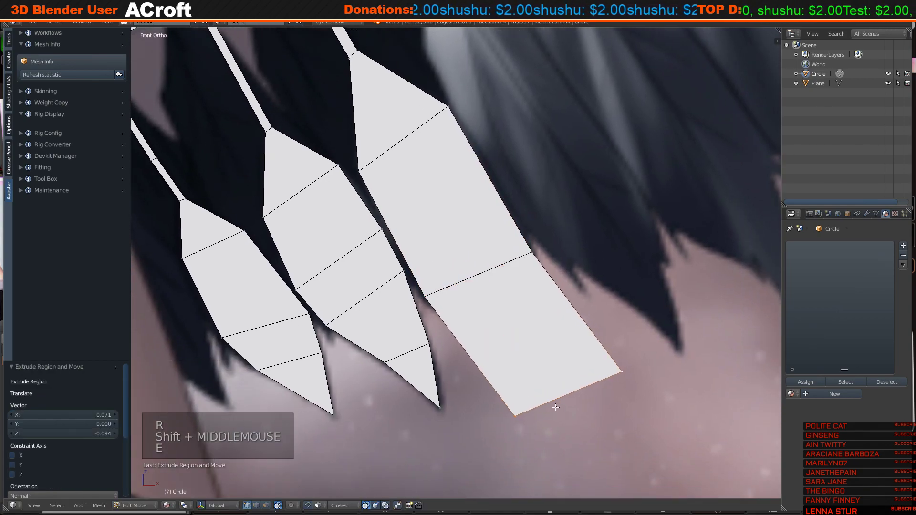
pyautogui.press('w')
pyautogui.click(540, 307)
pyautogui.click(541, 305)
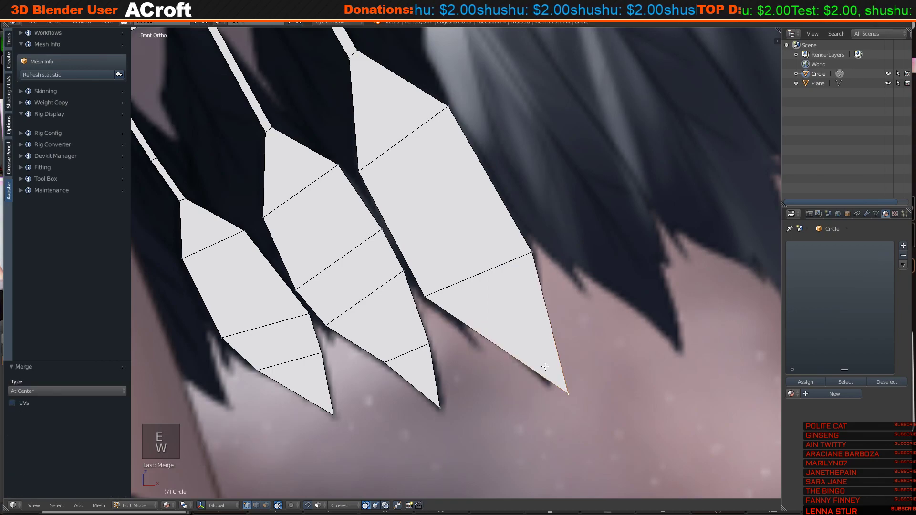
pyautogui.press('g')
pyautogui.click(545, 387)
pyautogui.press('a')
# Select the two vertices of the short edge on the wing band's lower border where the fourth feather starts.
pyautogui.scroll(-4, 545, 387)
pyautogui.keyDown('shift'); pyautogui.moveTo(545, 387); pyautogui.dragTo(489, 295, button='middle'); pyautogui.keyUp('shift')
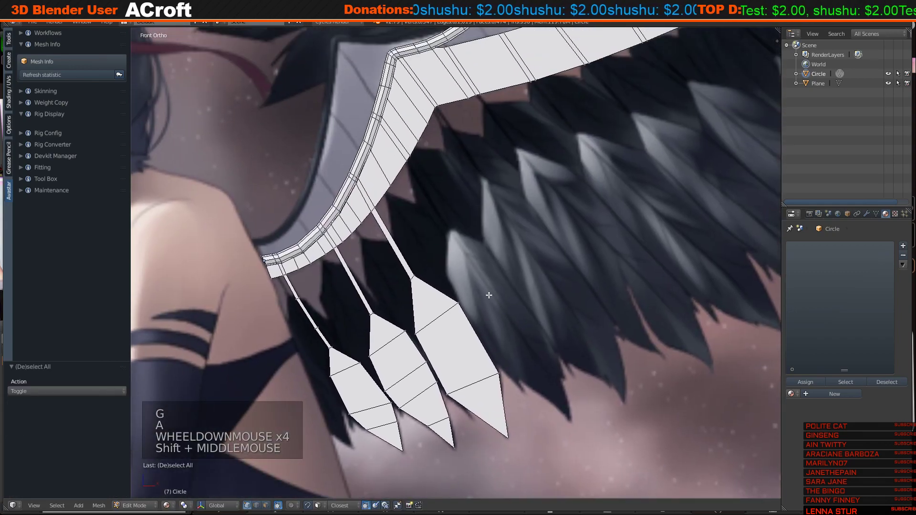
pyautogui.scroll(2, 373, 152)
pyautogui.rightClick(388, 113)
pyautogui.keyDown('shift'); pyautogui.rightClick(395, 104); pyautogui.keyUp('shift')
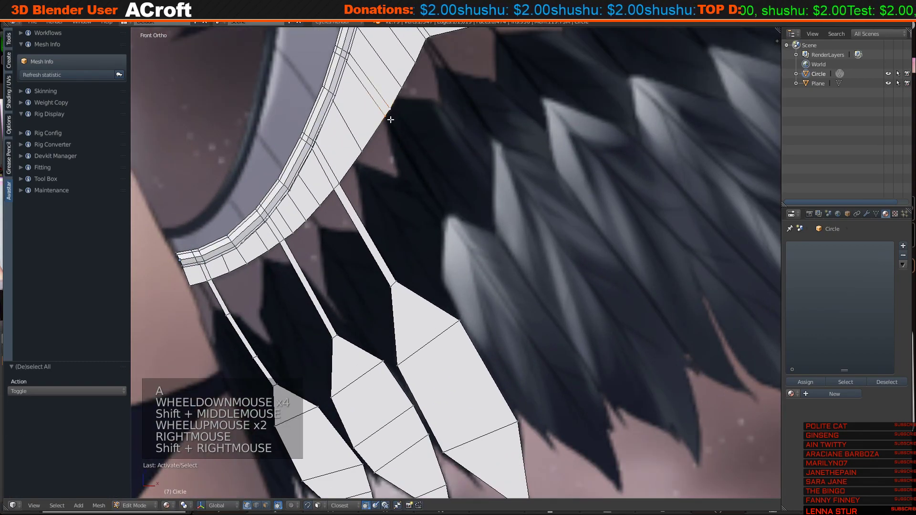
# Extrude the fourth feather's quill from the band's lower edge, then extrude its end again and widen it into the shoulder of the reference feather.
pyautogui.press('e')
pyautogui.click(445, 219)
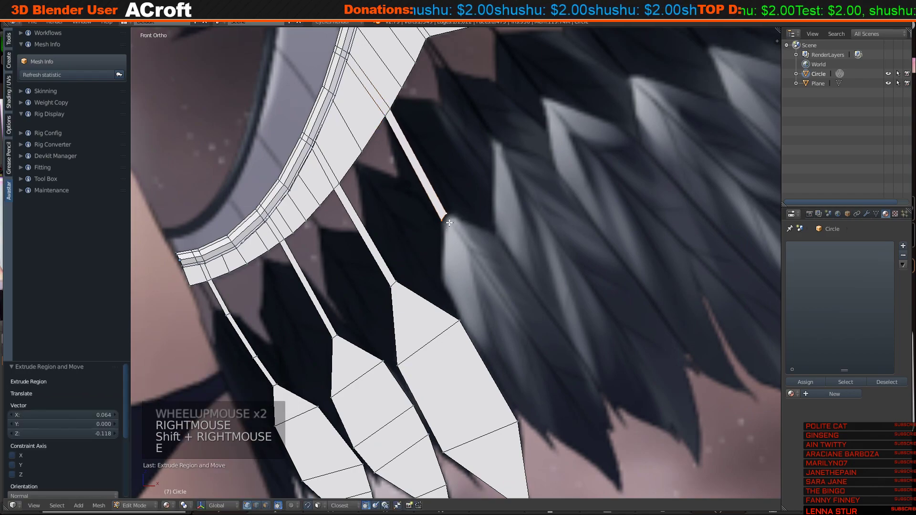
pyautogui.press('e')
pyautogui.click(475, 261)
pyautogui.press('s')
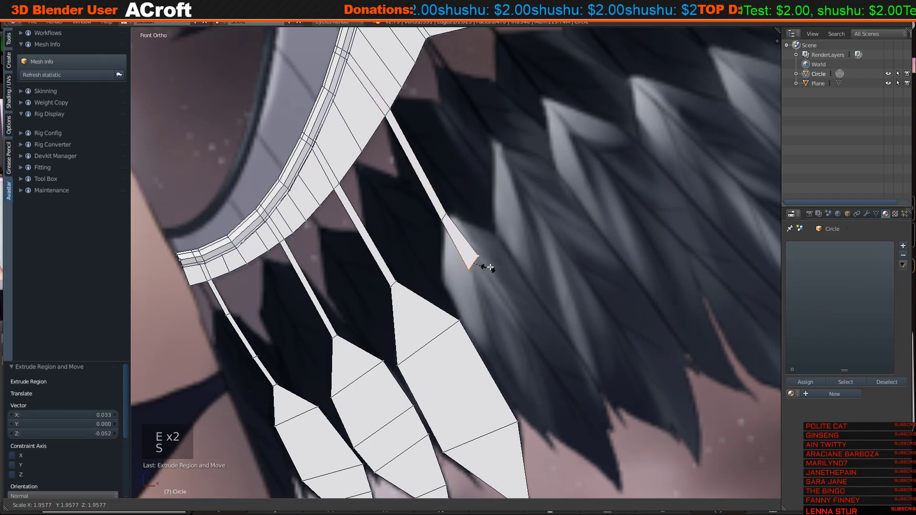
pyautogui.click(545, 275)
pyautogui.press('r')
pyautogui.click(546, 276)
pyautogui.press('g')
pyautogui.click(498, 298)
# Extrude the fourth feather's body from the shoulder edge by about 0.108 in X and -0.168 in Z along the reference.
pyautogui.keyDown('shift'); pyautogui.moveTo(498, 297); pyautogui.dragTo(450, 188, button='middle'); pyautogui.keyUp('shift')
pyautogui.press('e')
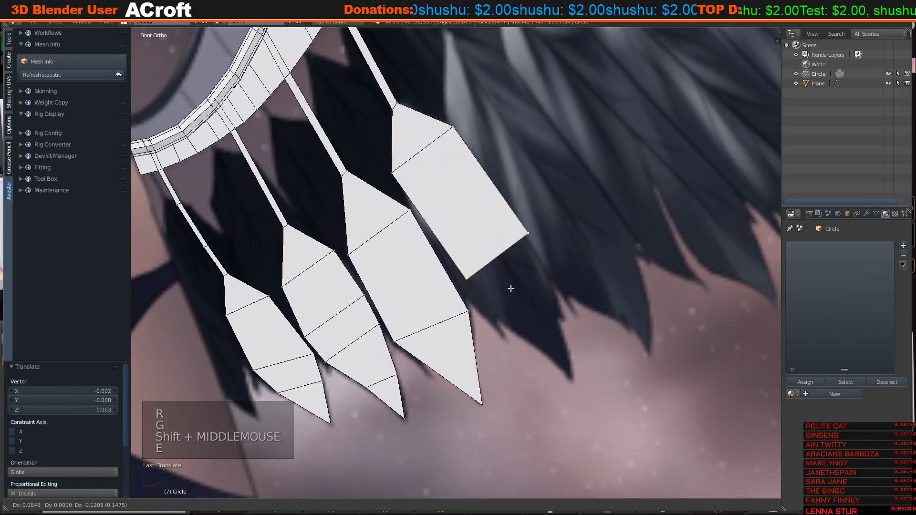
pyautogui.click(531, 330)
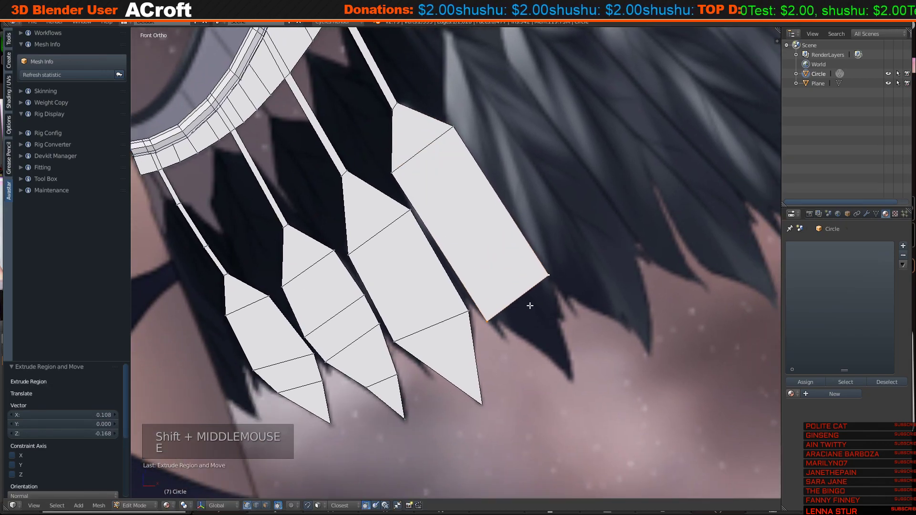
# Extrude the fourth feather's tip, merge its end vertices at center, and move the point onto the reference feather's tip.
pyautogui.press('e')
pyautogui.click(589, 376)
pyautogui.press('w')
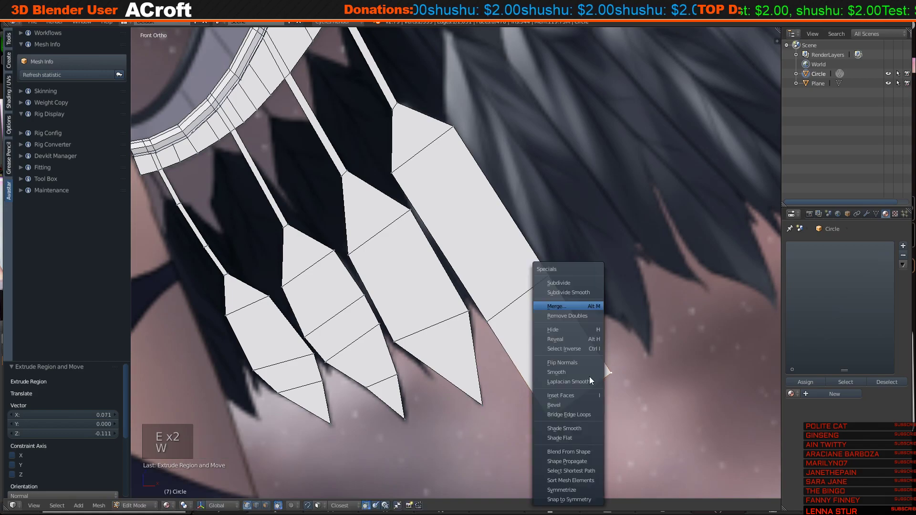
pyautogui.click(574, 306)
pyautogui.click(575, 307)
pyautogui.press('g')
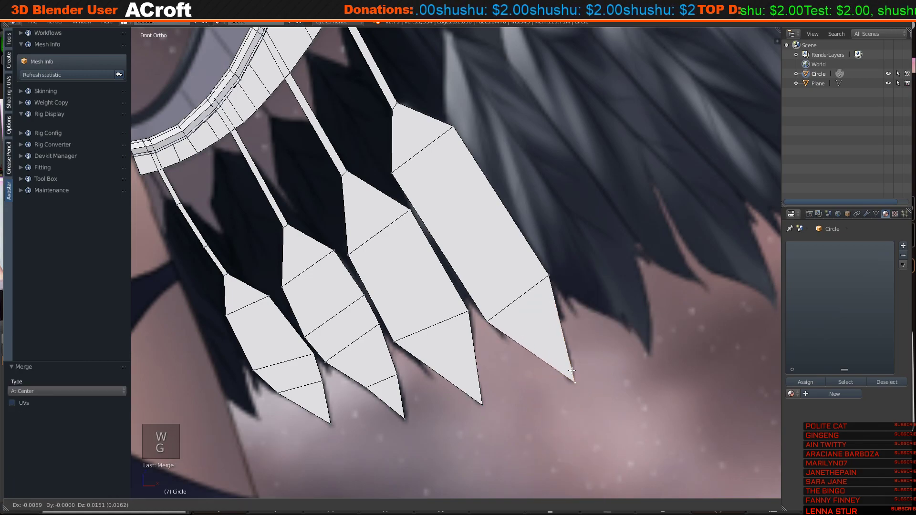
pyautogui.click(575, 381)
pyautogui.scroll(-4, 411, 185)
pyautogui.press('a')
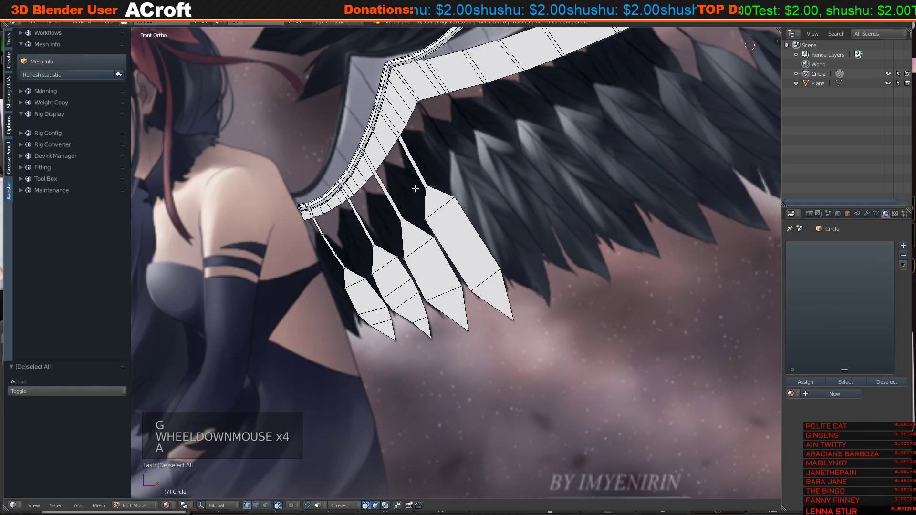
# Select the short lower edge at the band's sharp bend and extrude the fifth quill about 0.07 in X and -0.113 in Z.
pyautogui.keyDown('shift'); pyautogui.moveTo(411, 185); pyautogui.dragTo(380, 242, button='middle'); pyautogui.keyUp('shift')
pyautogui.scroll(4, 380, 242)
pyautogui.rightClick(270, 108)
pyautogui.keyDown('shift'); pyautogui.rightClick(271, 108); pyautogui.keyUp('shift')
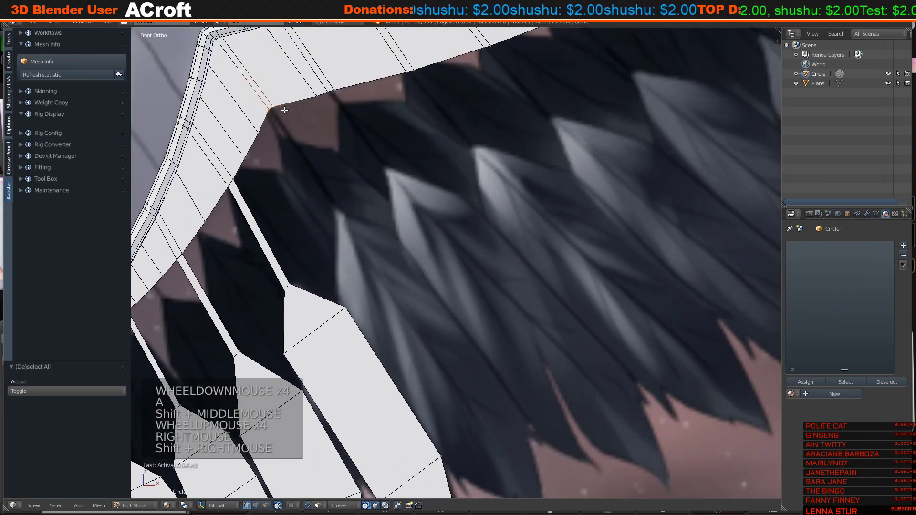
pyautogui.keyDown('shift'); pyautogui.moveTo(271, 109); pyautogui.dragTo(373, 164, button='middle'); pyautogui.keyUp('shift')
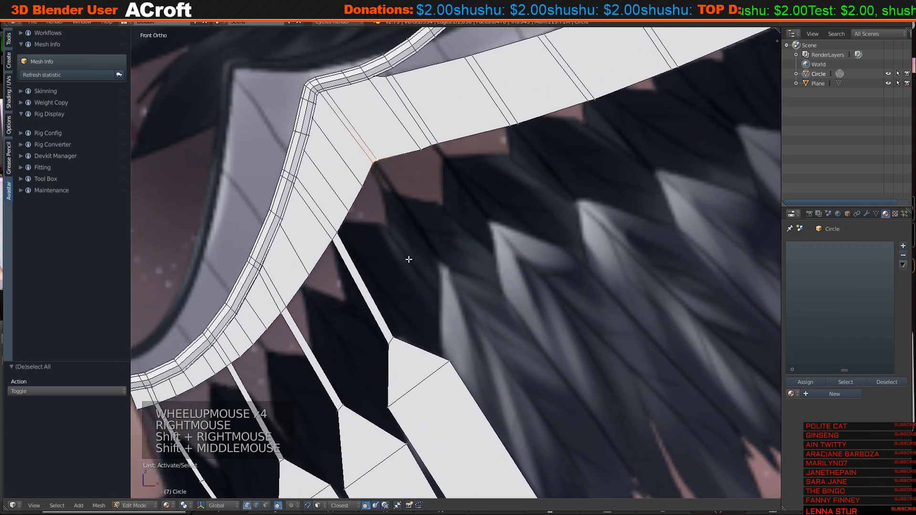
pyautogui.press('e')
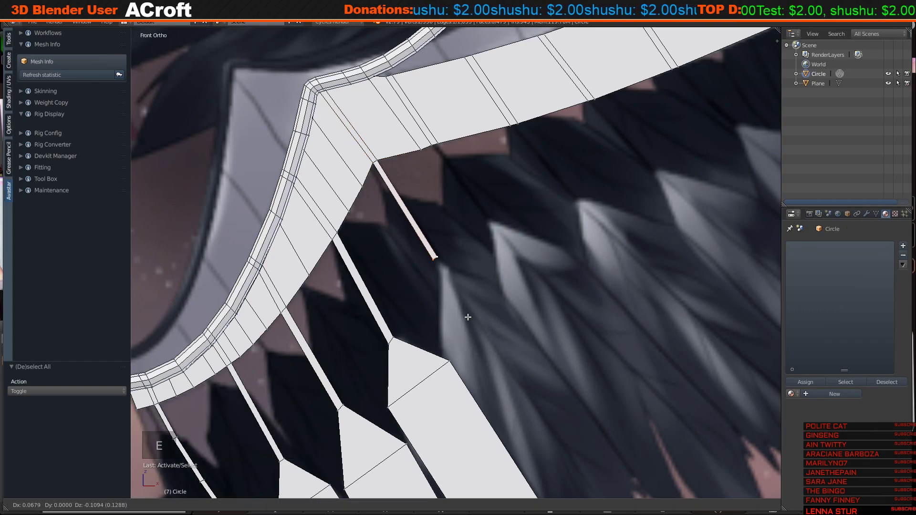
pyautogui.click(469, 320)
# Extrude the end of the fifth quill, then rotate and enlarge the new edge to form the feather's shoulder.
pyautogui.keyDown('shift'); pyautogui.moveTo(470, 320); pyautogui.dragTo(440, 253, button='middle'); pyautogui.keyUp('shift')
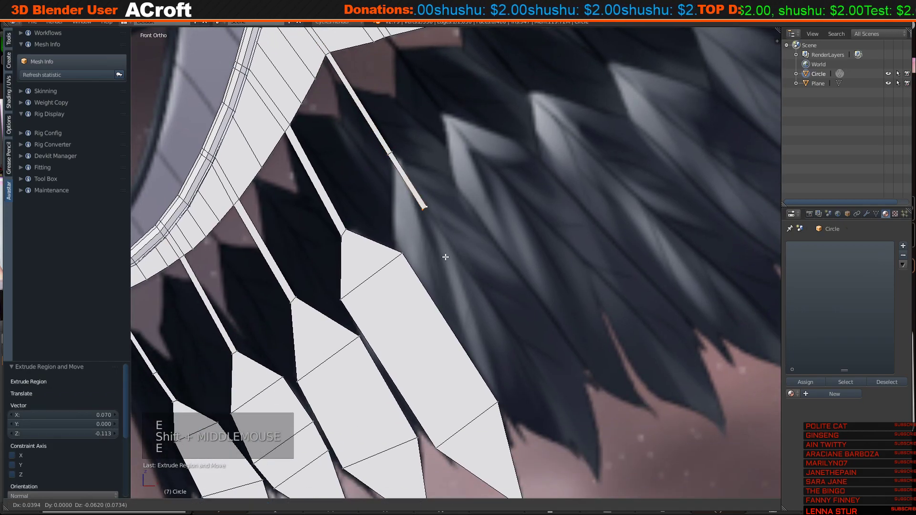
pyautogui.press('r')
pyautogui.click(474, 245)
pyautogui.press('s')
pyautogui.click(703, 224)
pyautogui.press('r')
pyautogui.click(547, 271)
pyautogui.press('s')
pyautogui.click(584, 280)
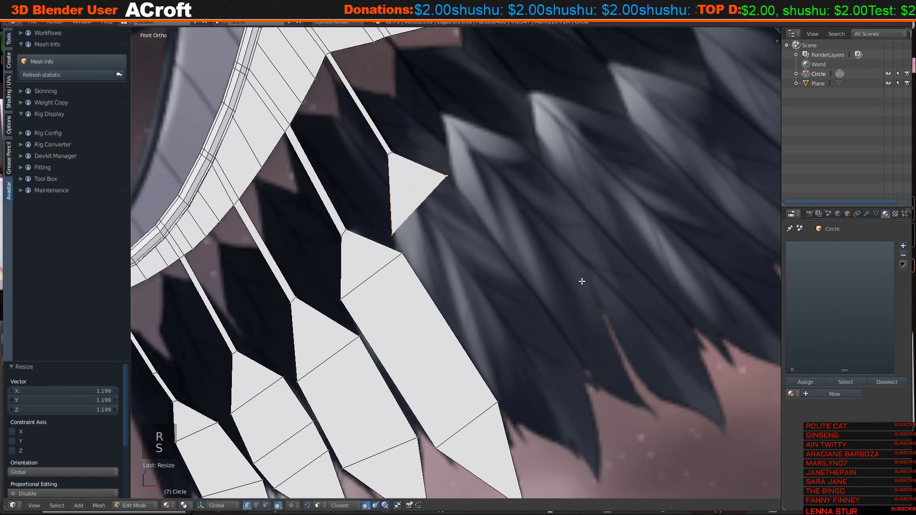
# Fine-tune the position, rotation and scale of the fifth feather's shoulder edge to match the reference.
pyautogui.press('g')
pyautogui.click(602, 272)
pyautogui.press('r')
pyautogui.click(599, 260)
pyautogui.press('s')
pyautogui.click(603, 260)
pyautogui.press('g')
pyautogui.click(602, 259)
# Extrude the fifth feather's body down the reference, rotate its end edge about 20.3° and scale it by about 1.036.
pyautogui.press('e')
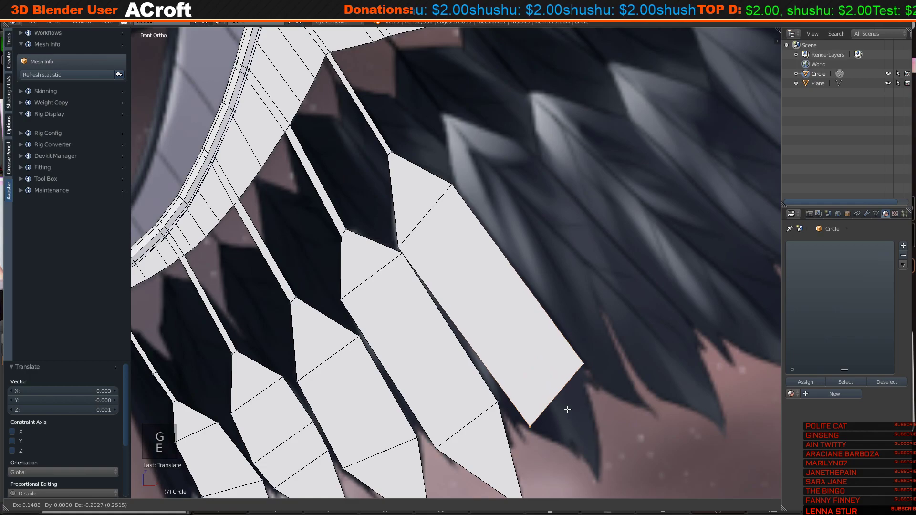
pyautogui.click(553, 410)
pyautogui.press('r')
pyautogui.click(623, 399)
pyautogui.press('s')
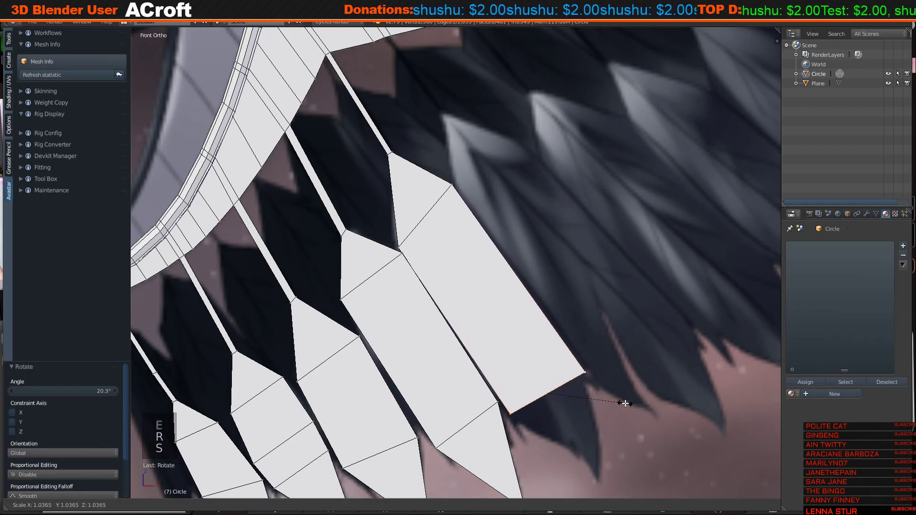
pyautogui.click(625, 403)
pyautogui.keyDown('shift'); pyautogui.moveTo(625, 404); pyautogui.dragTo(602, 319, button='middle'); pyautogui.keyUp('shift')
pyautogui.press('e')
pyautogui.press('e')
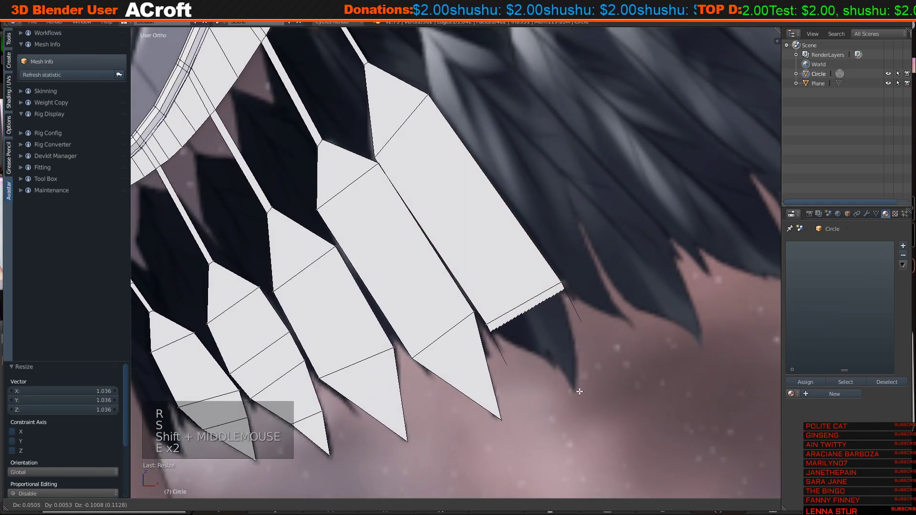
pyautogui.rightClick(560, 336)
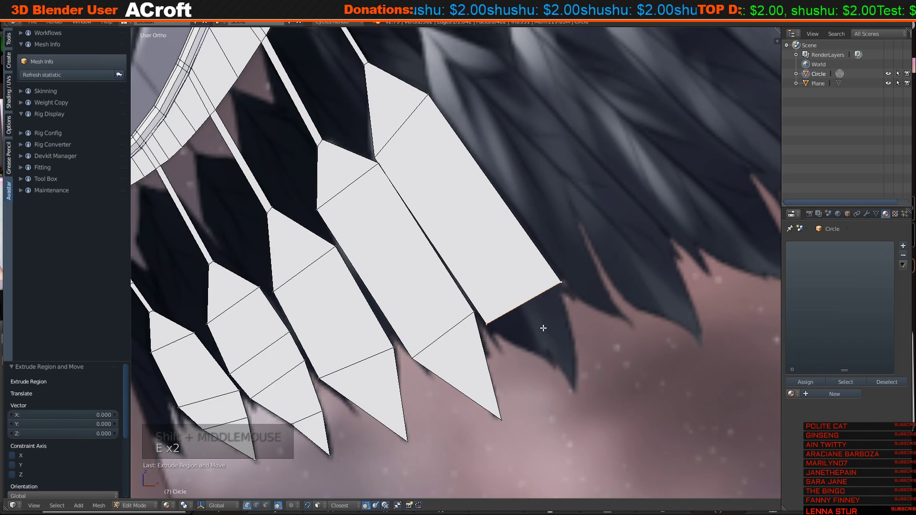
pyautogui.hotkey('ctrl', 'z')
pyautogui.hotkey('ctrl', 'z')
# Scale the end edge of the fifth feather's body up by about 1.043.
pyautogui.press('s')
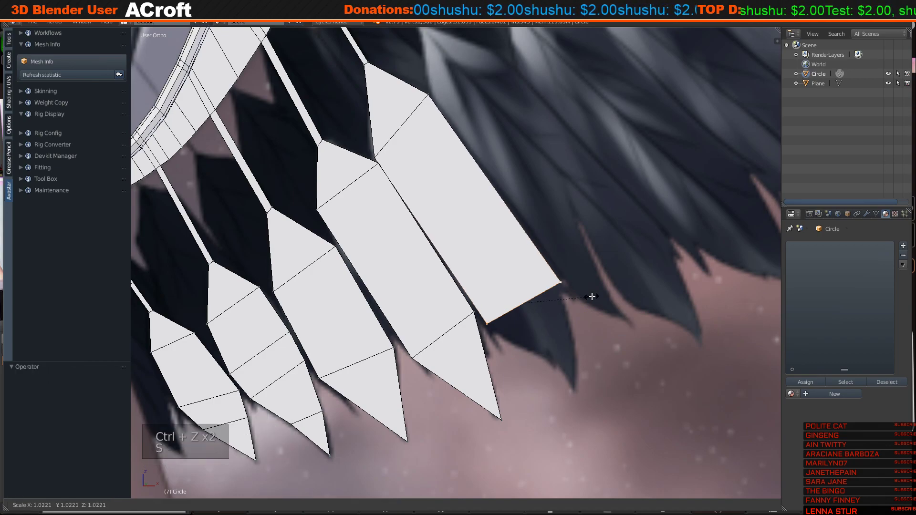
pyautogui.click(590, 299)
pyautogui.press('e')
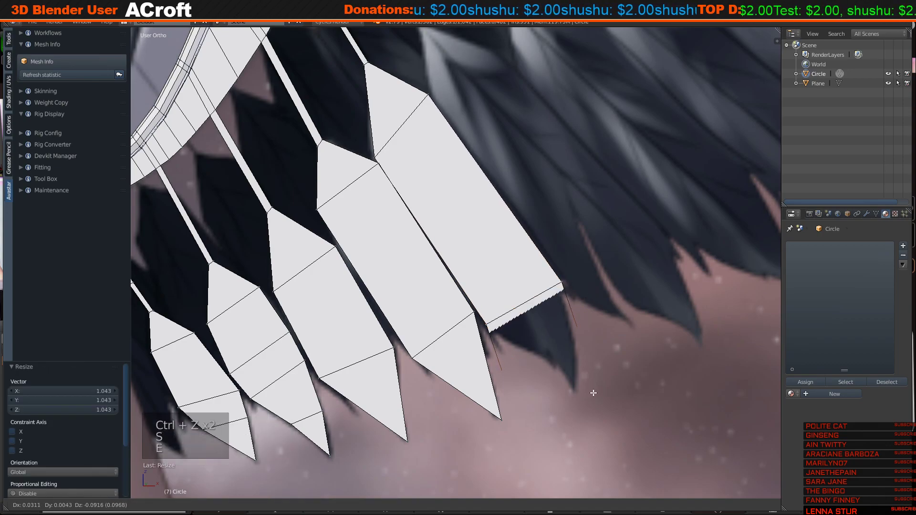
pyautogui.click(593, 393)
pyautogui.scroll(-12, 556, 305)
pyautogui.press('KP_1')
pyautogui.scroll(1, 556, 299)
pyautogui.scroll(9, 556, 300)
pyautogui.hotkey('ctrl', 'z')
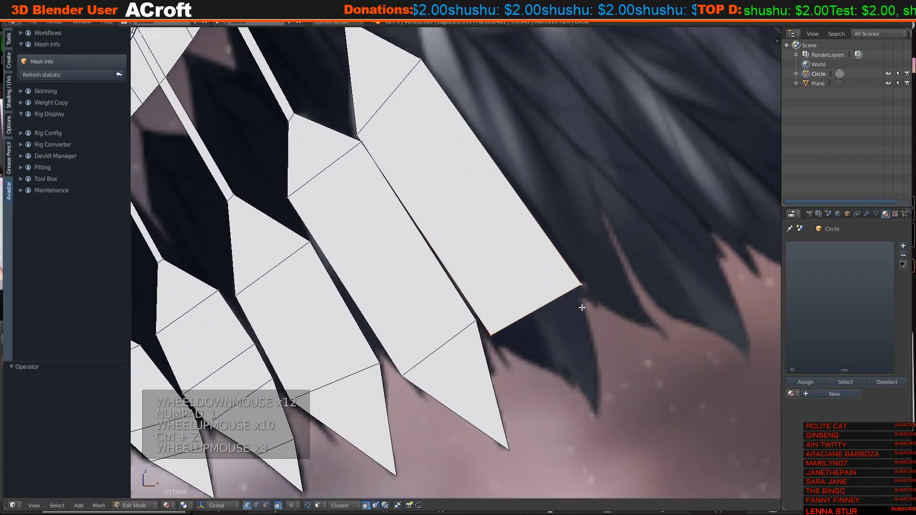
# Extrude the fifth feather's tip about 0.058 in X and -0.108 in Z, and merge its end vertices at center.
pyautogui.press('e')
pyautogui.click(643, 423)
pyautogui.press('w')
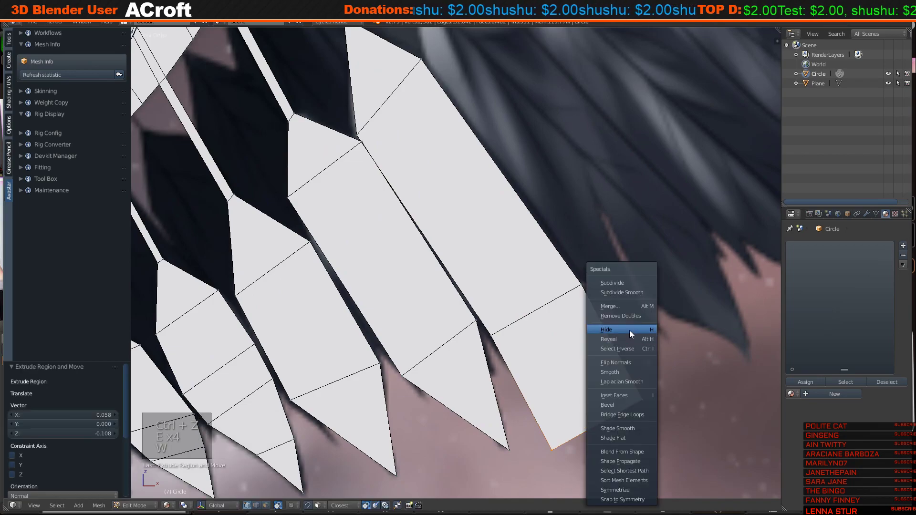
pyautogui.click(616, 305)
pyautogui.click(614, 305)
# Nudge the fifth feather's tip vertex by about 0.003 in X to align it with the reference.
pyautogui.scroll(-12, 465, 287)
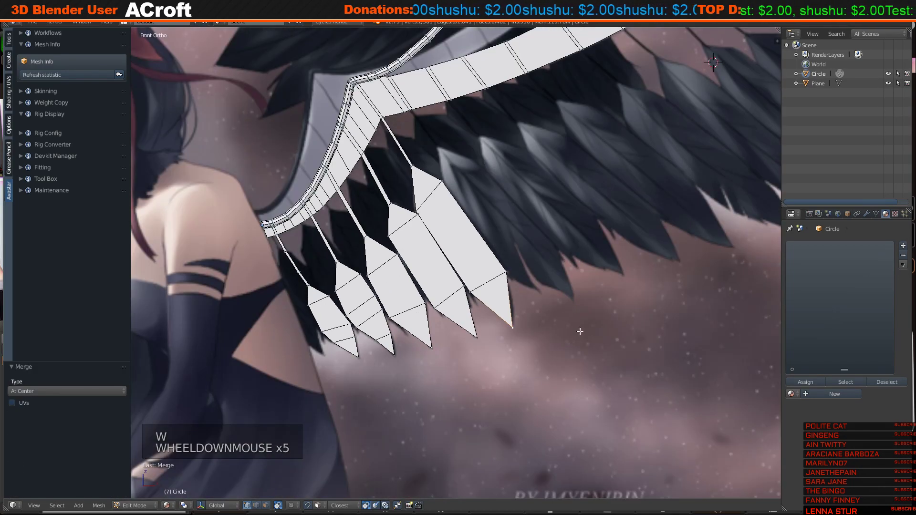
pyautogui.scroll(2, 465, 287)
pyautogui.scroll(7, 464, 287)
pyautogui.keyDown('shift'); pyautogui.moveTo(465, 287); pyautogui.dragTo(496, 362, button='middle'); pyautogui.keyUp('shift')
pyautogui.keyDown('shift'); pyautogui.scroll(2, 496, 362); pyautogui.keyUp('shift')
pyautogui.scroll(2, 511, 394)
pyautogui.press('g')
pyautogui.click(511, 384)
pyautogui.scroll(-13, 510, 384)
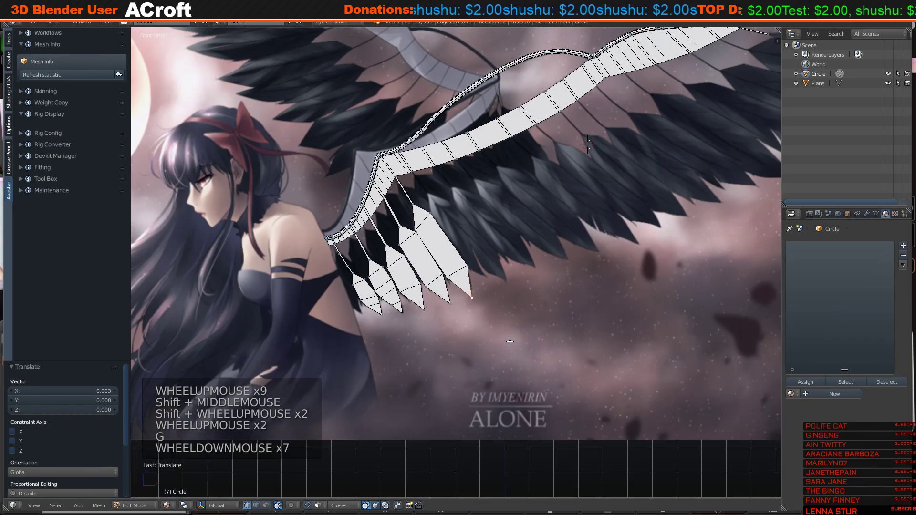
# Extrude the sixth quill from the short band edge just past the bend and rotate its end by about -18.7°.
pyautogui.scroll(11, 477, 310)
pyautogui.moveTo(477, 310)
pyautogui.keyDown('shift'); pyautogui.mouseDown(button='middle')
pyautogui.moveTo(459, 270)
pyautogui.moveTo(461, 313)
pyautogui.mouseUp(button='middle'); pyautogui.keyUp('shift')
pyautogui.press('a')
pyautogui.rightClick(351, 143)
pyautogui.keyDown('shift'); pyautogui.rightClick(358, 149); pyautogui.keyUp('shift')
pyautogui.press('e')
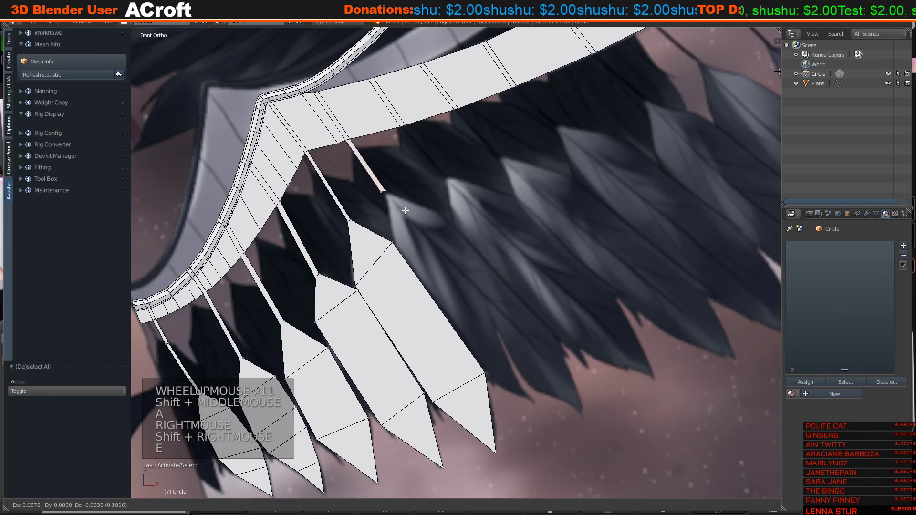
pyautogui.click(394, 198)
pyautogui.press('r')
pyautogui.click(417, 229)
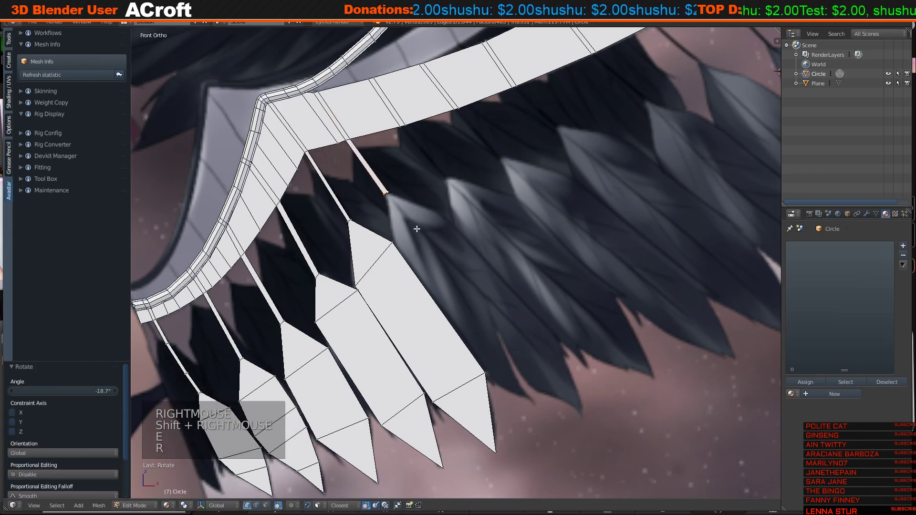
# Extrude the sixth quill's end, scale the new edge by about 10.6 and position it as the feather's shoulder.
pyautogui.press('e')
pyautogui.click(459, 268)
pyautogui.press('s')
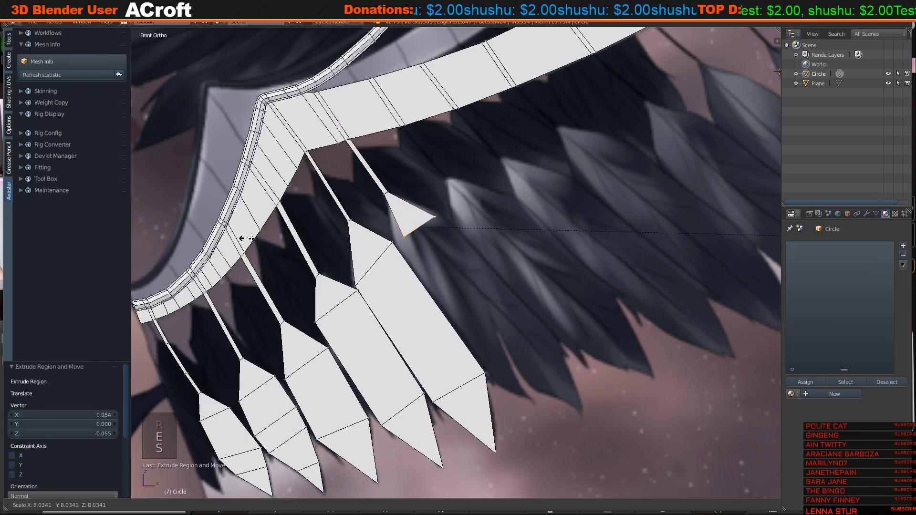
pyautogui.click(357, 234)
pyautogui.press('g')
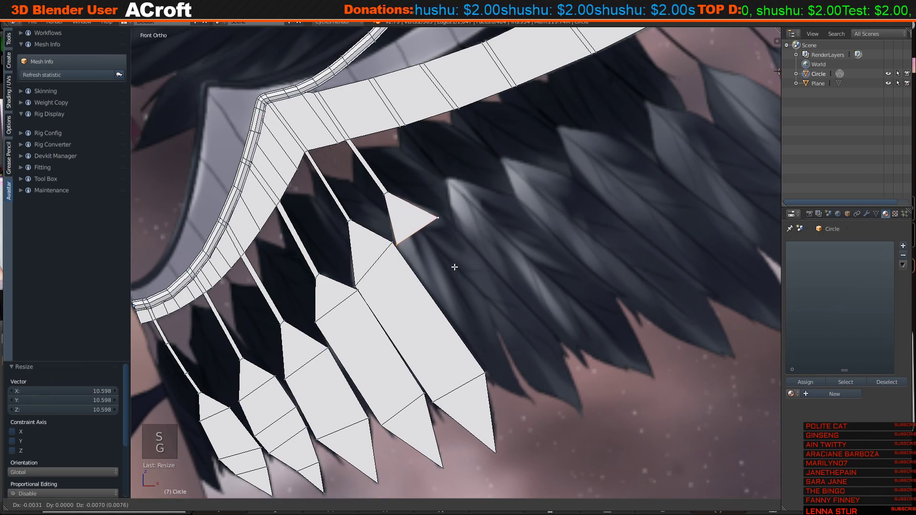
pyautogui.click(459, 263)
# Extrude the sixth feather's body from the shoulder edge, then resize and reposition its end edge along the reference.
pyautogui.press('e')
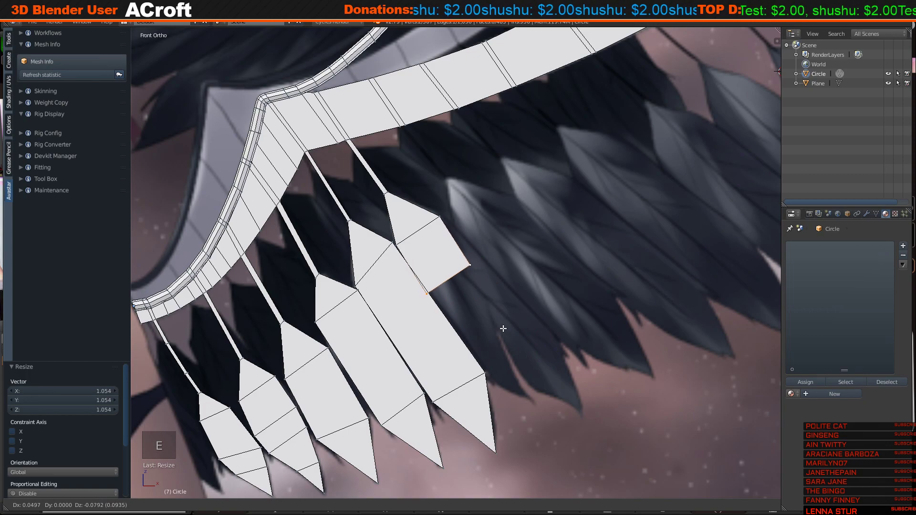
pyautogui.click(572, 361)
pyautogui.press('s')
pyautogui.press('g')
pyautogui.click(586, 338)
# Extrude a lower section on the sixth feather, rotate its end edge about -22.1° and scale it by about 1.41.
pyautogui.press('e')
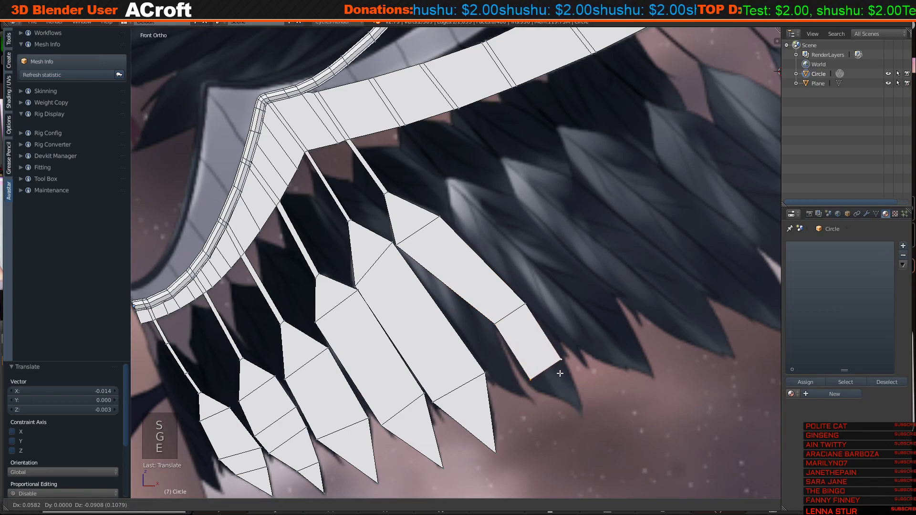
pyautogui.click(560, 374)
pyautogui.press('r')
pyautogui.click(585, 347)
pyautogui.press('s')
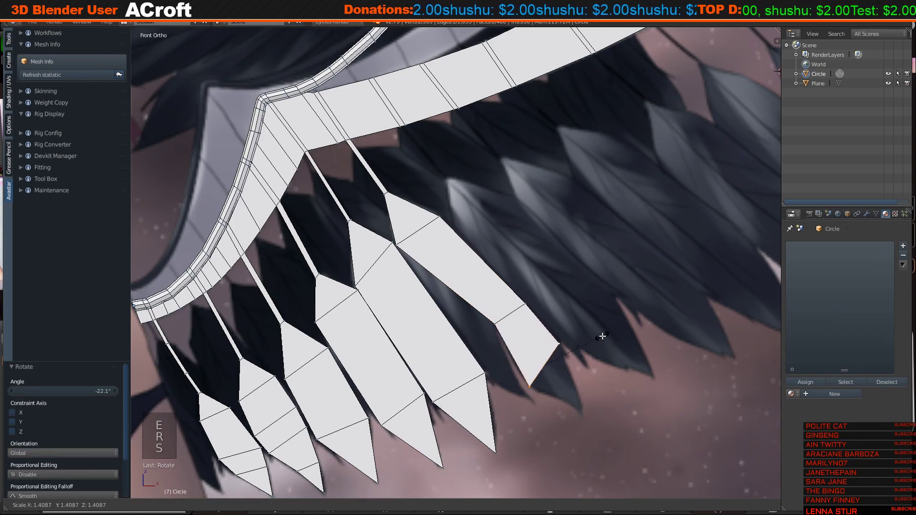
pyautogui.click(602, 336)
# Extrude the sixth feather's tip, merge its end vertices at center, and move the point onto the reference tip in front view.
pyautogui.press('e')
pyautogui.click(623, 396)
pyautogui.press('w')
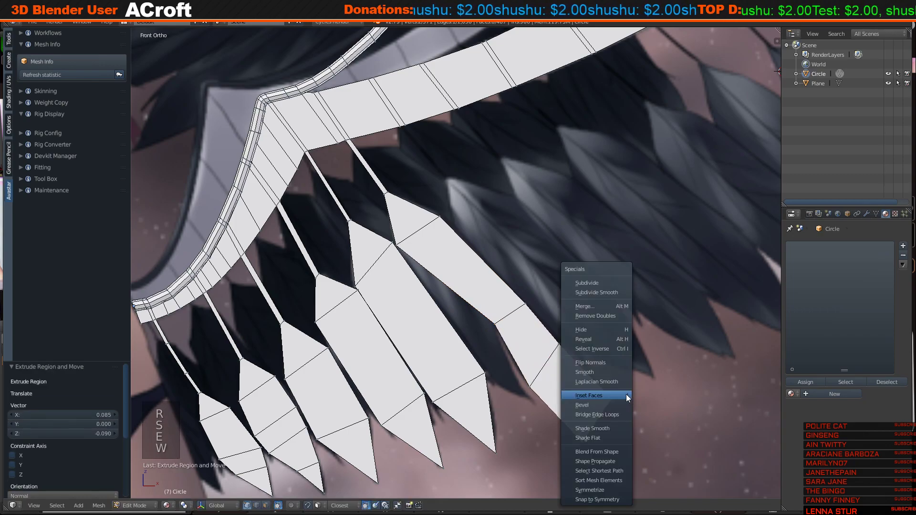
pyautogui.click(596, 308)
pyautogui.click(596, 310)
pyautogui.scroll(3, 639, 482)
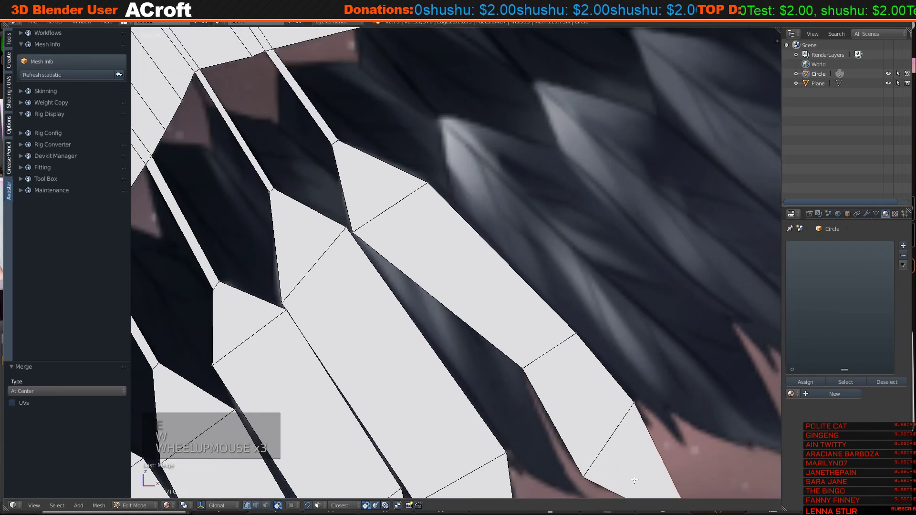
pyautogui.scroll(-3, 639, 482)
pyautogui.moveTo(639, 482); pyautogui.dragTo(565, 402, button='middle')
pyautogui.press('KP_1')
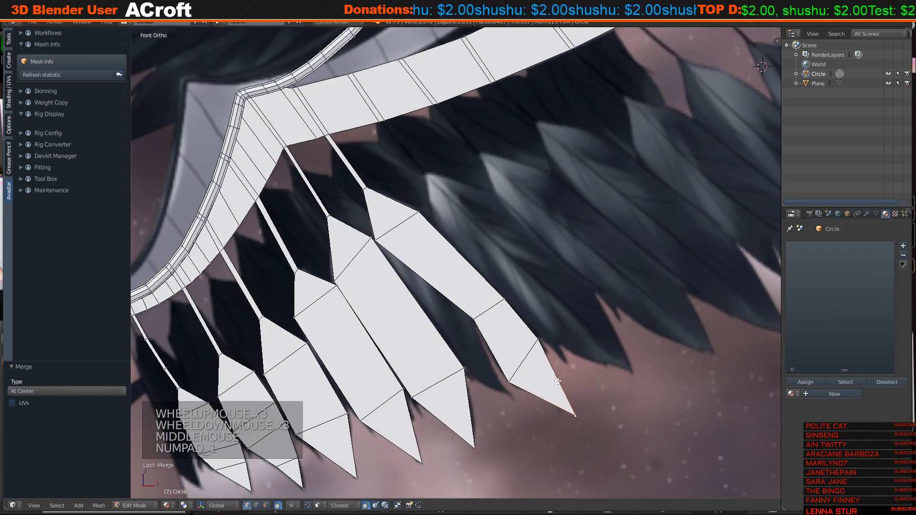
pyautogui.press('g')
pyautogui.click(579, 410)
# Extrude a vertex from the sixth feather's inner side toward the fifth feather and fill a triangular face up to the shoulder corner.
pyautogui.scroll(2, 350, 236)
pyautogui.rightClick(350, 236)
pyautogui.keyDown('shift'); pyautogui.moveTo(350, 236); pyautogui.dragTo(460, 278, button='middle'); pyautogui.keyUp('shift')
pyautogui.keyDown('shift'); pyautogui.rightClick(460, 278); pyautogui.keyUp('shift')
pyautogui.rightClick(460, 278)
pyautogui.press('e')
pyautogui.click(420, 304)
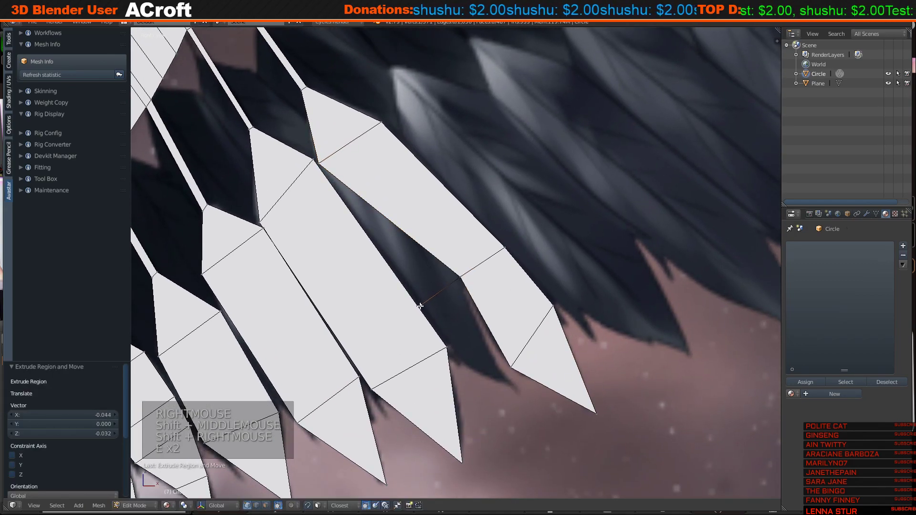
pyautogui.keyDown('shift'); pyautogui.rightClick(318, 161); pyautogui.keyUp('shift')
pyautogui.press('f')
pyautogui.keyDown('shift'); pyautogui.rightClick(463, 279); pyautogui.keyUp('shift')
pyautogui.press('f')
pyautogui.press('a')
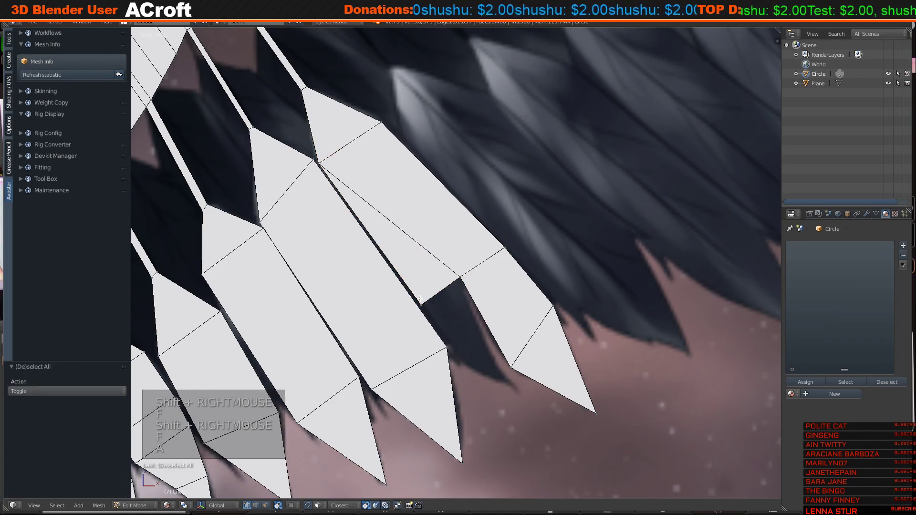
# Extrude a small side section downward from the sixth feather's inner lower edge, scale its end edge to 0.579 and nudge it into place.
pyautogui.rightClick(421, 304)
pyautogui.keyDown('shift'); pyautogui.rightClick(459, 278); pyautogui.keyUp('shift')
pyautogui.press('e')
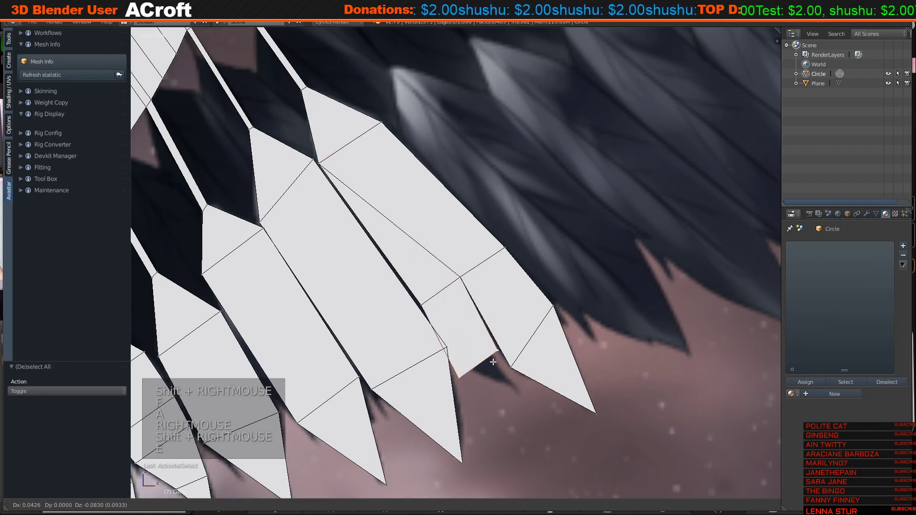
pyautogui.click(494, 362)
pyautogui.press('s')
pyautogui.click(518, 356)
pyautogui.press('g')
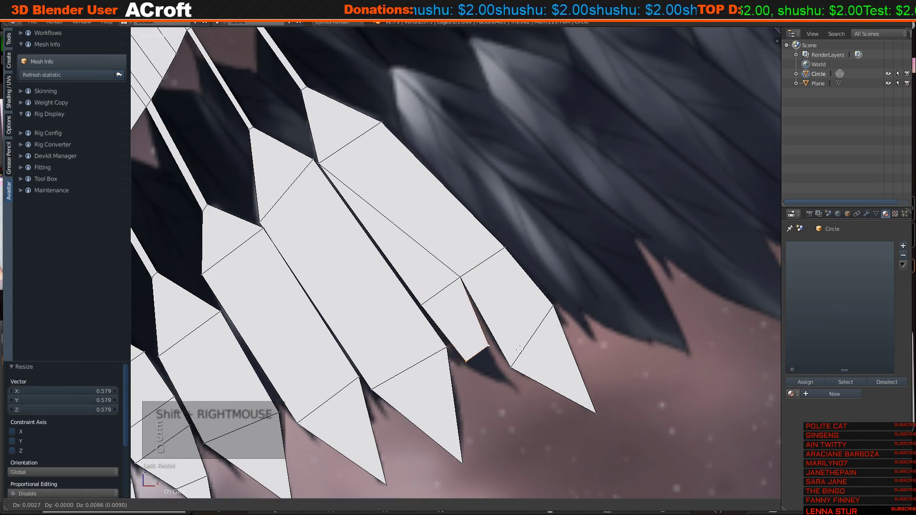
pyautogui.click(519, 352)
# Extrude the side section's tip by X 0.045, Z -0.043, merge its end vertices at center, and move the point onto the reference tip.
pyautogui.press('e')
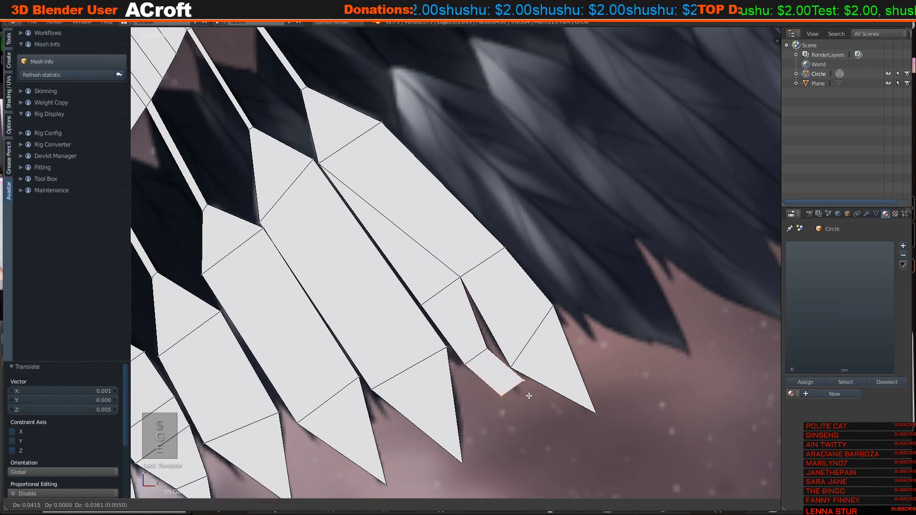
pyautogui.click(532, 390)
pyautogui.press('w')
pyautogui.click(520, 309)
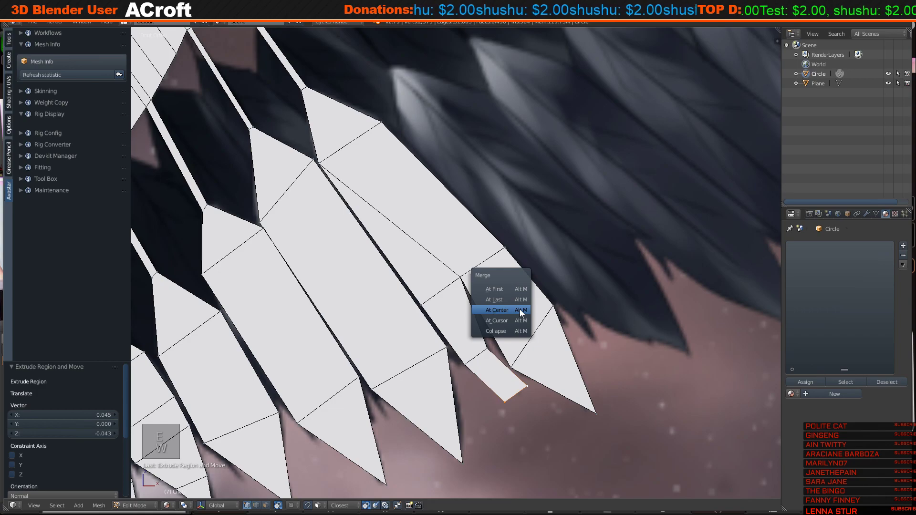
pyautogui.click(519, 310)
pyautogui.press('g')
pyautogui.click(521, 384)
pyautogui.press('a')
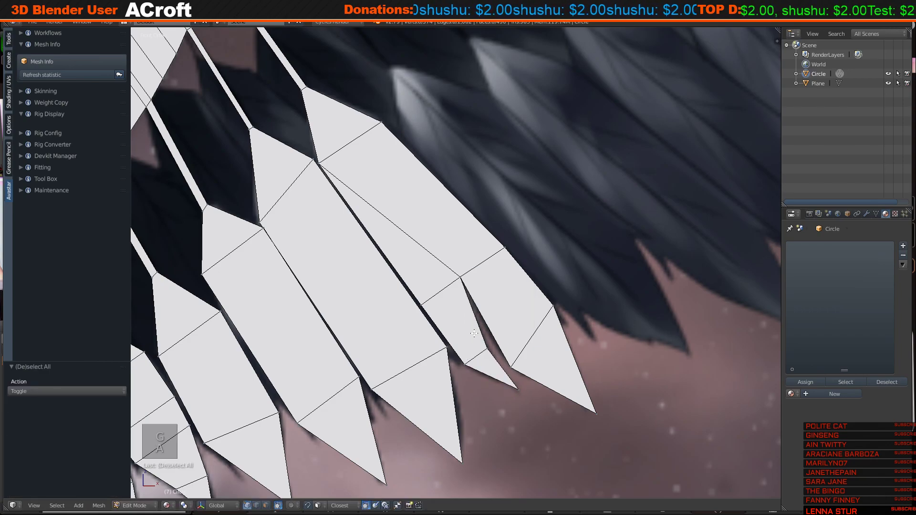
# Hide the Circle wing mesh to examine the reference feathers underneath, and show it again.
pyautogui.scroll(-4, 502, 329)
pyautogui.scroll(2, 503, 329)
pyautogui.scroll(-3, 503, 329)
pyautogui.keyDown('shift'); pyautogui.moveTo(502, 329); pyautogui.dragTo(469, 327, button='middle'); pyautogui.keyUp('shift')
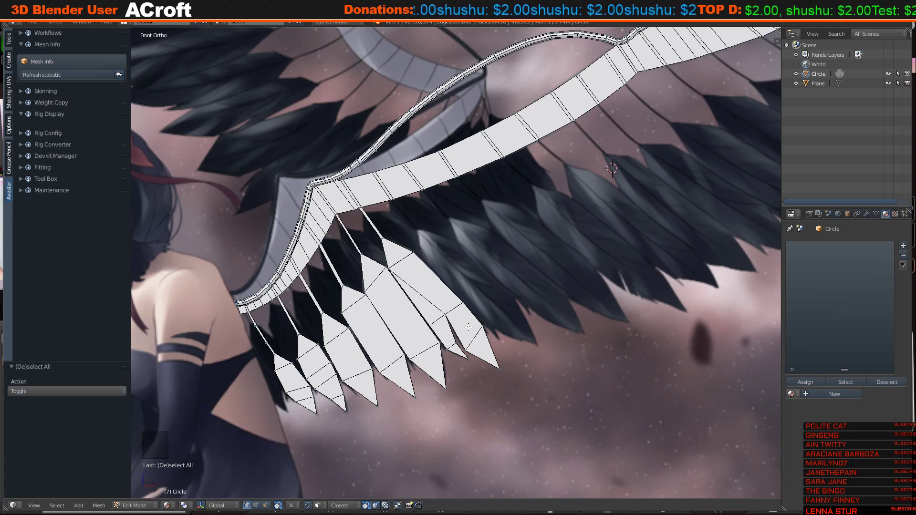
pyautogui.click(891, 74)
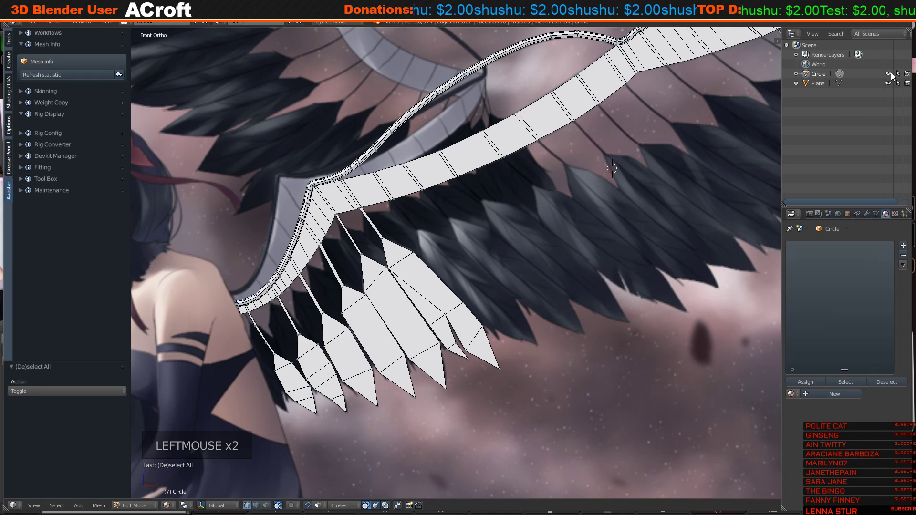
pyautogui.click(889, 82)
pyautogui.click(889, 82)
pyautogui.click(808, 85)
pyautogui.click(888, 74)
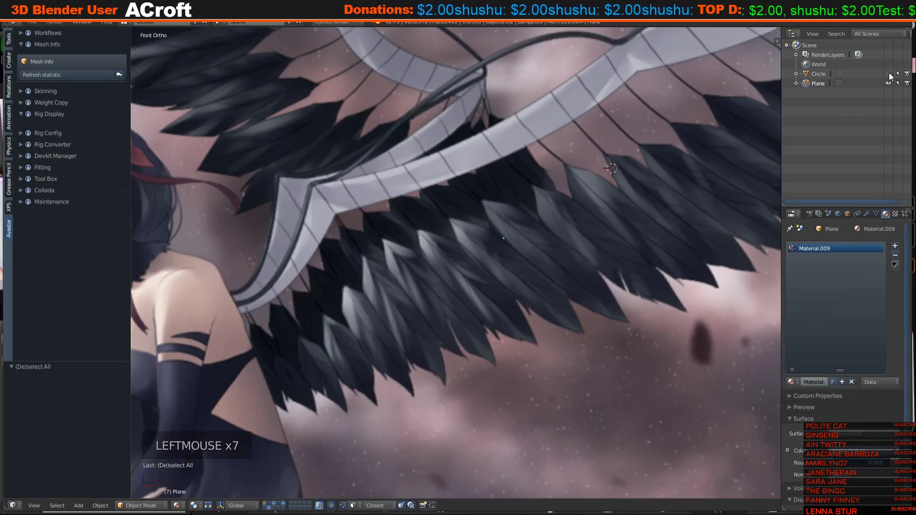
pyautogui.click(888, 73)
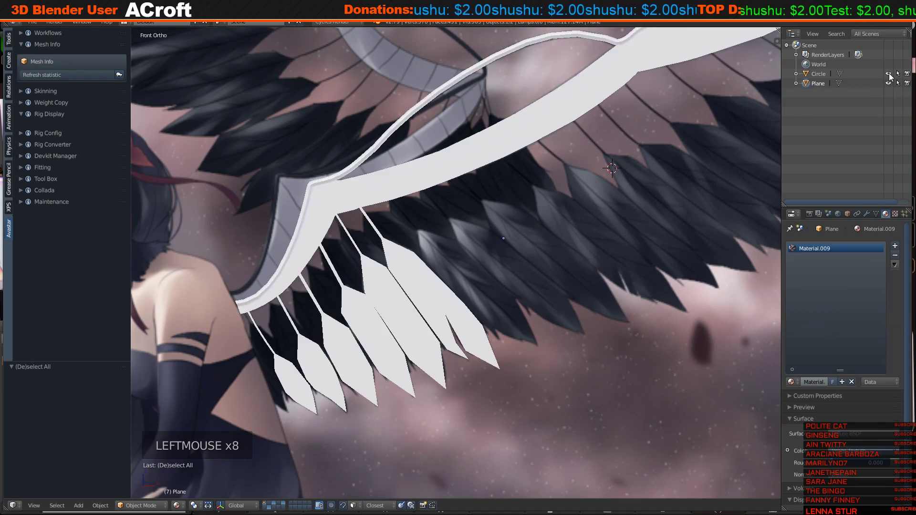
# Reopen the wing mesh for editing and extrude the seventh feather's quill by X 0.075, Z -0.087, rotating its end edge about -23.4°.
pyautogui.scroll(2, 556, 247)
pyautogui.keyDown('shift'); pyautogui.scroll(1, 443, 362); pyautogui.keyUp('shift')
pyautogui.keyDown('shift'); pyautogui.moveTo(443, 362); pyautogui.dragTo(370, 221, button='middle'); pyautogui.keyUp('shift')
pyautogui.rightClick(390, 263)
pyautogui.press('Tab')
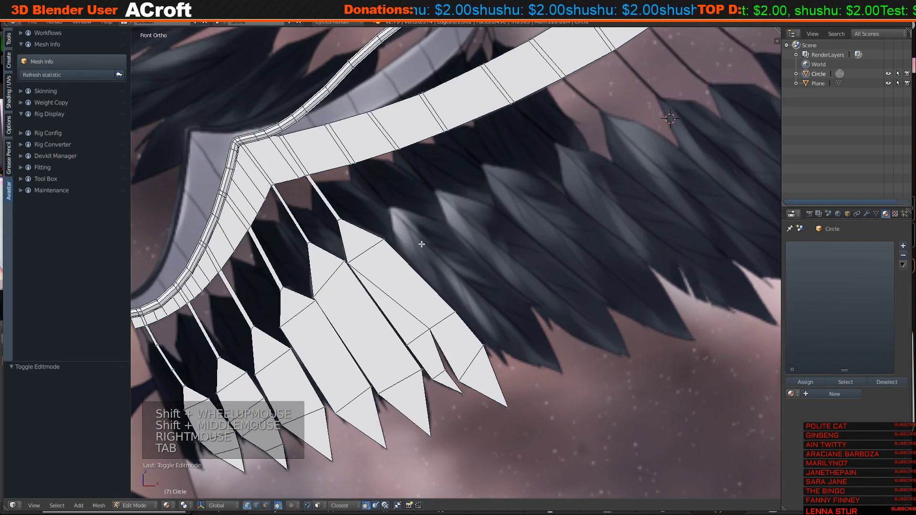
pyautogui.rightClick(353, 164)
pyautogui.keyDown('shift'); pyautogui.rightClick(353, 164); pyautogui.keyUp('shift')
pyautogui.press('e')
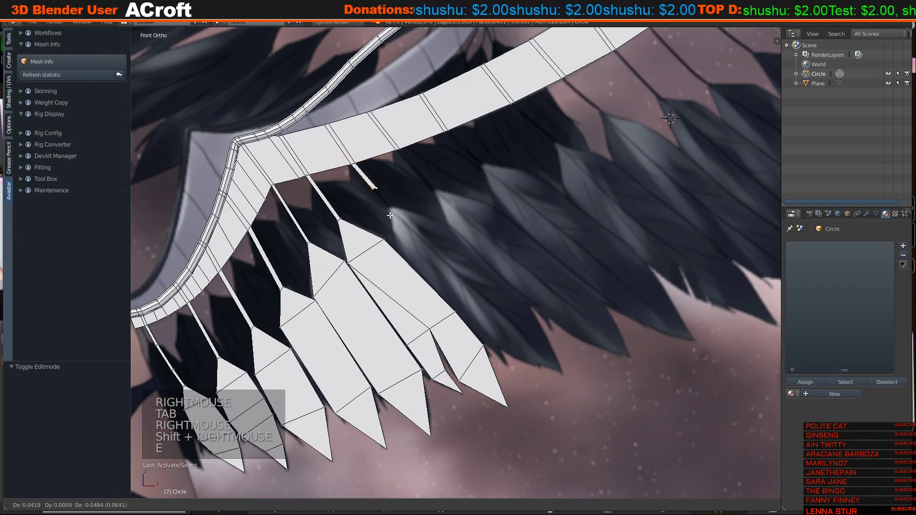
pyautogui.click(401, 234)
pyautogui.press('r')
pyautogui.click(489, 218)
pyautogui.press('g')
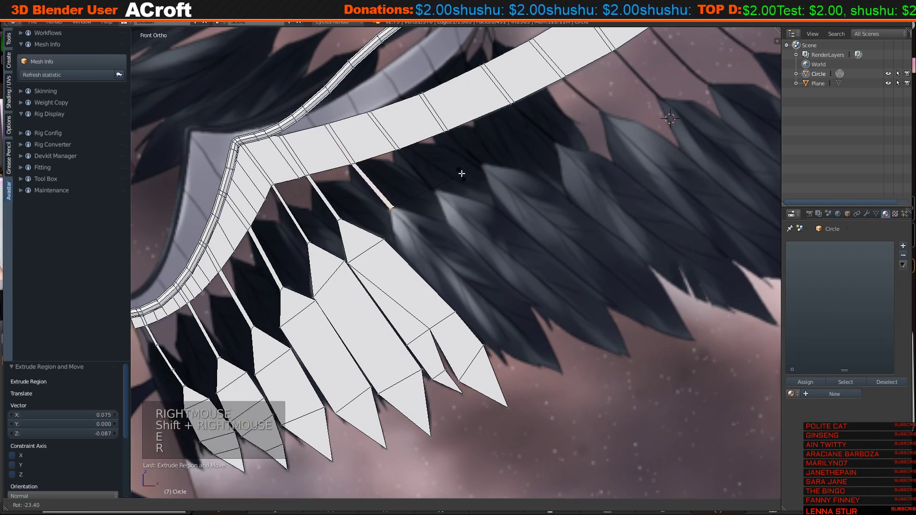
pyautogui.click(457, 173)
# Extrude the seventh feather's shoulder by X 0.058, Z -0.061, widen its end edge about 10.6 times, reposition it and scale by 1.112.
pyautogui.press('e')
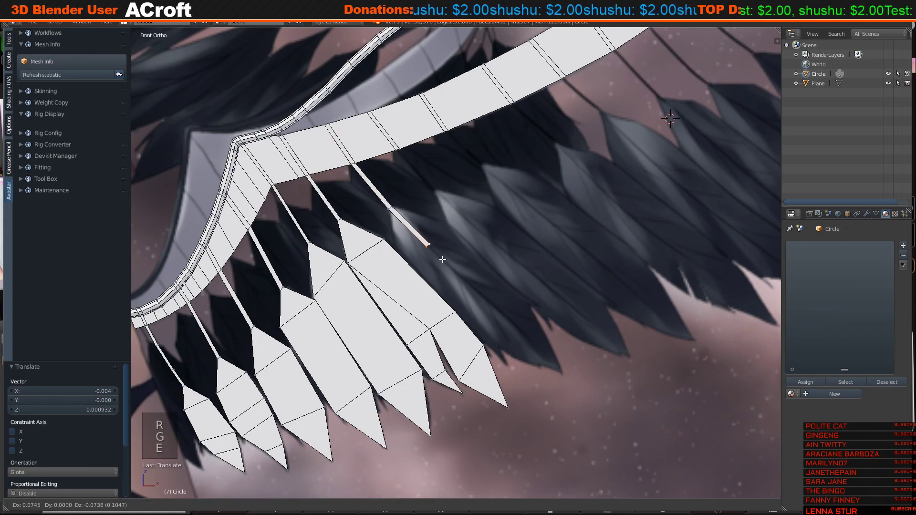
pyautogui.click(439, 257)
pyautogui.press('s')
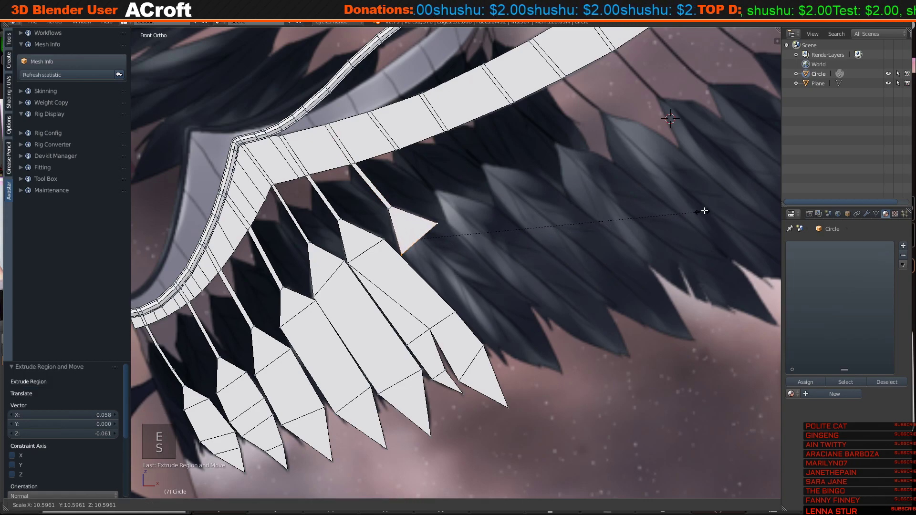
pyautogui.click(705, 212)
pyautogui.press('g')
pyautogui.click(501, 241)
pyautogui.press('s')
pyautogui.click(508, 241)
# Extrude the seventh feather's body from the shoulder edge, then resize and reposition its end edge along the reference.
pyautogui.press('e')
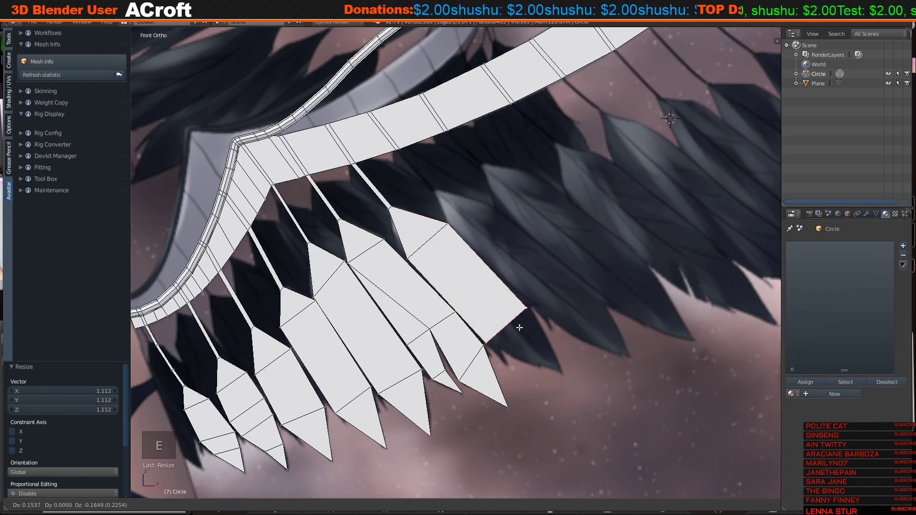
pyautogui.click(521, 325)
pyautogui.press('s')
pyautogui.click(537, 322)
pyautogui.press('g')
pyautogui.click(549, 336)
# Extrude the seventh feather's tip by X 0.100, Z -0.103, merge its end vertices at center, and move the point by X 0.010, Z 0.007.
pyautogui.press('e')
pyautogui.click(586, 377)
pyautogui.press('w')
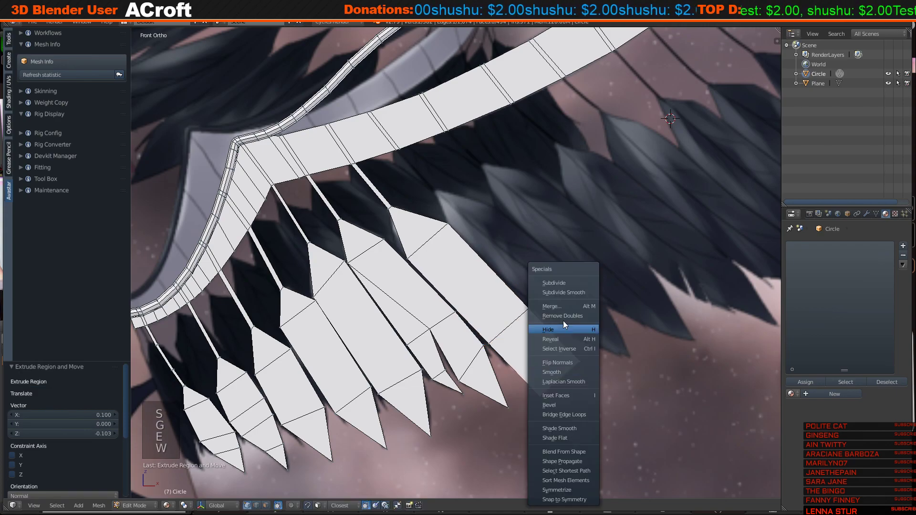
pyautogui.click(561, 307)
pyautogui.click(561, 305)
pyautogui.scroll(2, 561, 304)
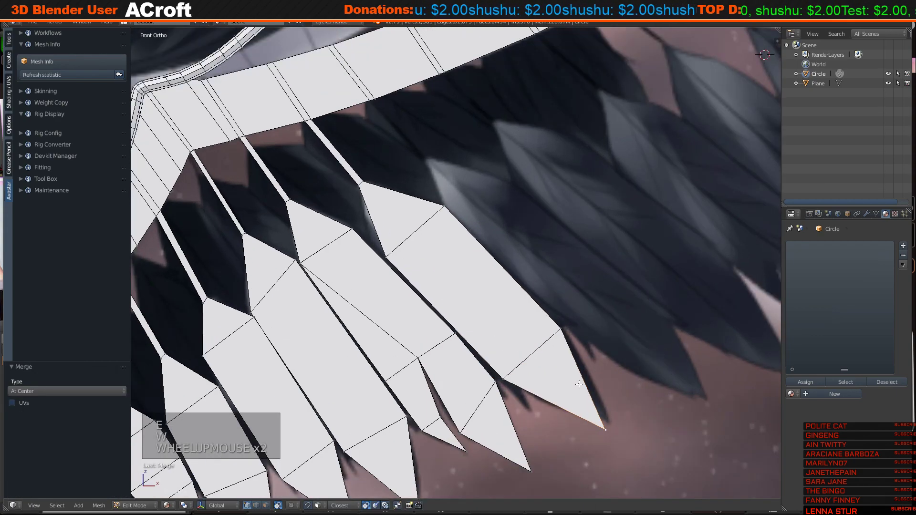
pyautogui.press('g')
pyautogui.click(502, 305)
# Extrude the eighth feather's quill from the wing band by X 0.075, Z -0.081 and rotate its end edge about -22°.
pyautogui.scroll(-4, 502, 306)
pyautogui.keyDown('shift'); pyautogui.moveTo(502, 305); pyautogui.dragTo(375, 205, button='middle'); pyautogui.keyUp('shift')
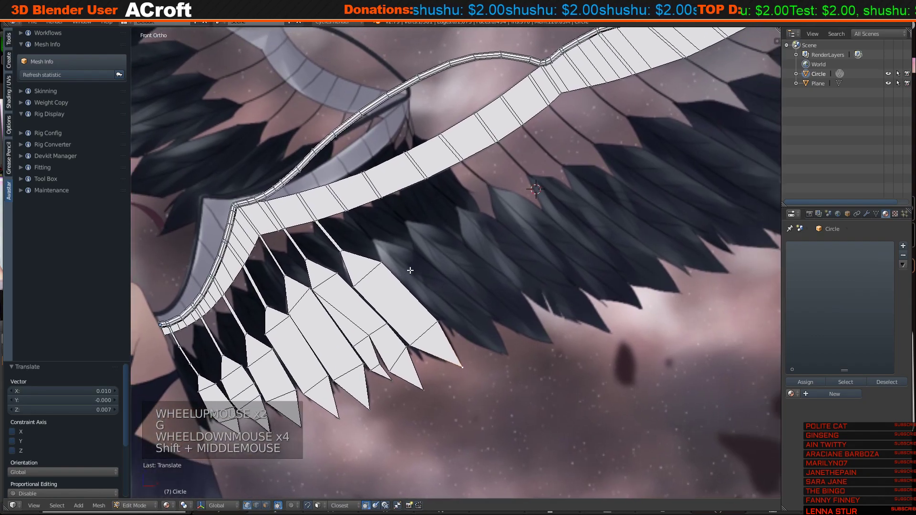
pyautogui.scroll(2, 375, 205)
pyautogui.rightClick(291, 187)
pyautogui.keyDown('shift'); pyautogui.rightClick(291, 187); pyautogui.keyUp('shift')
pyautogui.press('e')
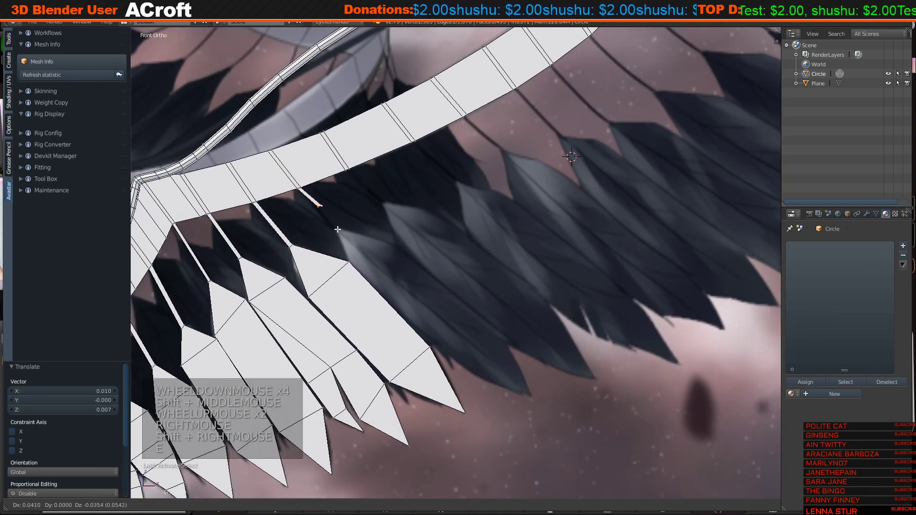
pyautogui.click(354, 251)
pyautogui.press('r')
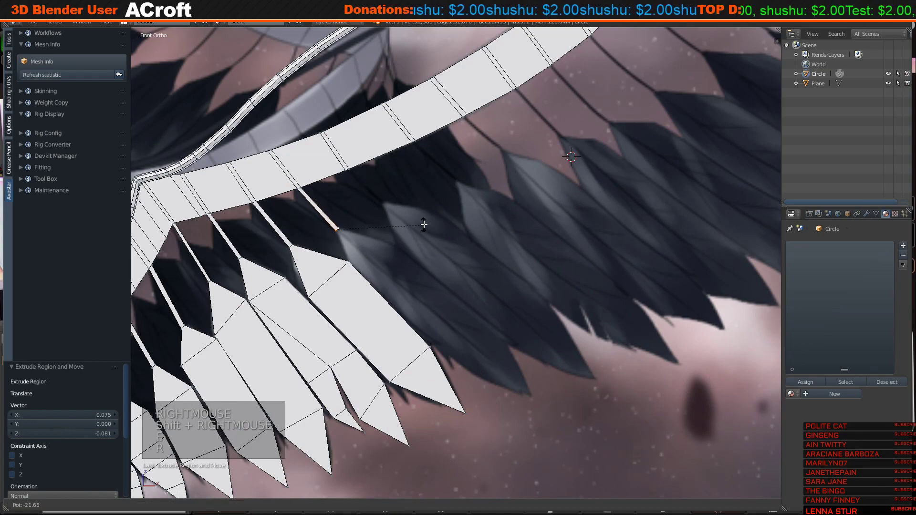
pyautogui.click(362, 245)
# Extrude the eighth feather's shoulder from the quill, scale its end edge to 10.894 and move it by X 0.005, Z 0.006.
pyautogui.press('e')
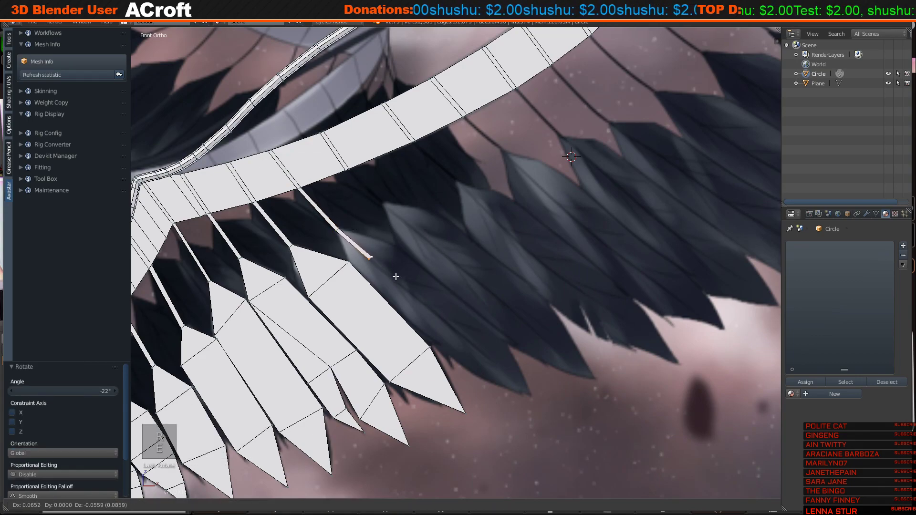
pyautogui.click(395, 277)
pyautogui.press('s')
pyautogui.click(709, 236)
pyautogui.press('g')
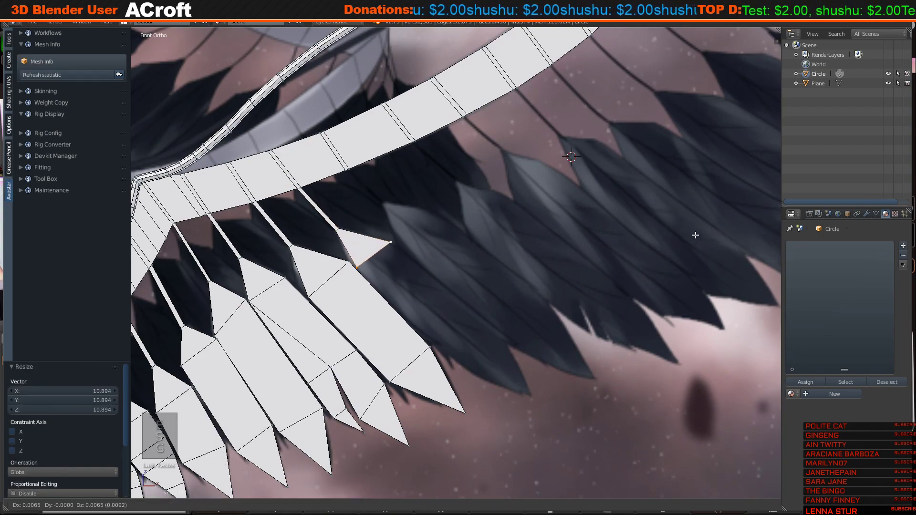
pyautogui.click(694, 237)
# Extrude the eighth feather's body by X 0.165, Z -0.142, scale its end edge about 1.28, reposition it and rotate it 9.64°.
pyautogui.press('e')
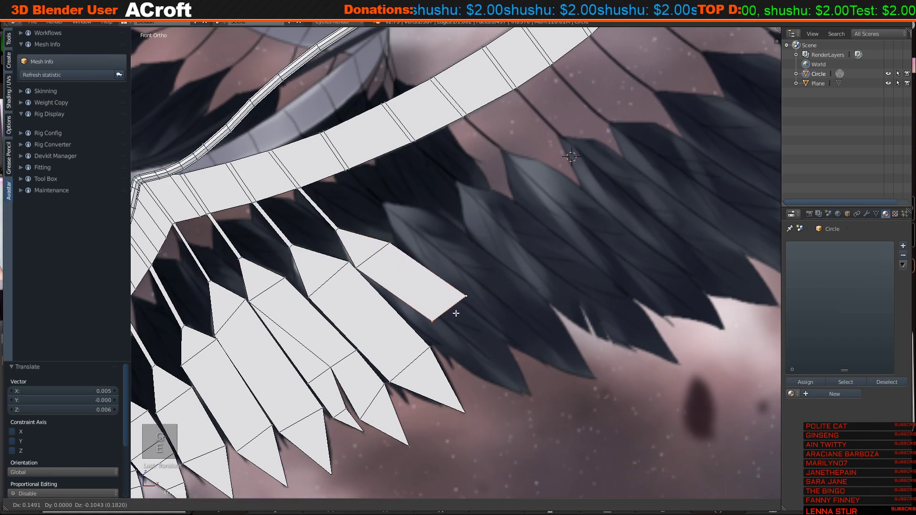
pyautogui.click(463, 331)
pyautogui.press('s')
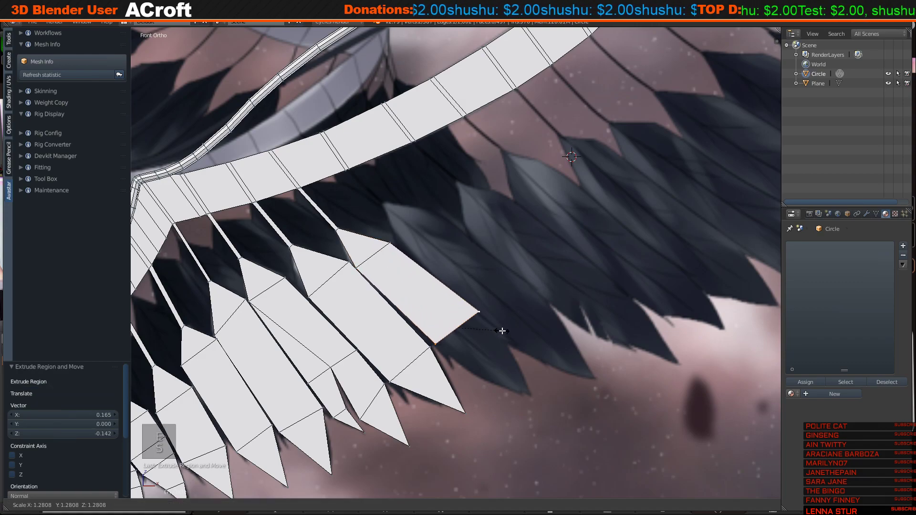
pyautogui.click(502, 331)
pyautogui.press('g')
pyautogui.click(501, 352)
pyautogui.press('r')
pyautogui.click(567, 384)
# Extrude the eighth feather's tip, merge its end vertices at center, and move the body's outer lower corner by X -0.008, Z -0.005.
pyautogui.press('e')
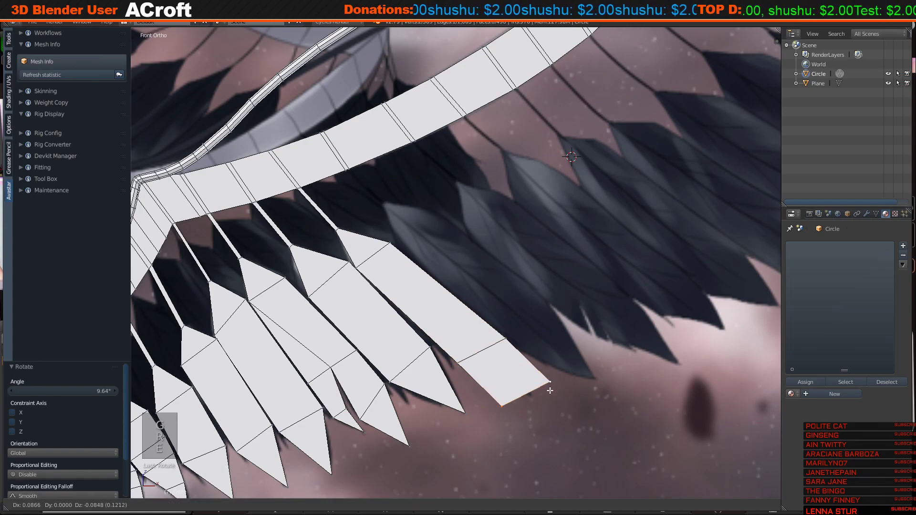
pyautogui.click(550, 389)
pyautogui.press('w')
pyautogui.click(544, 308)
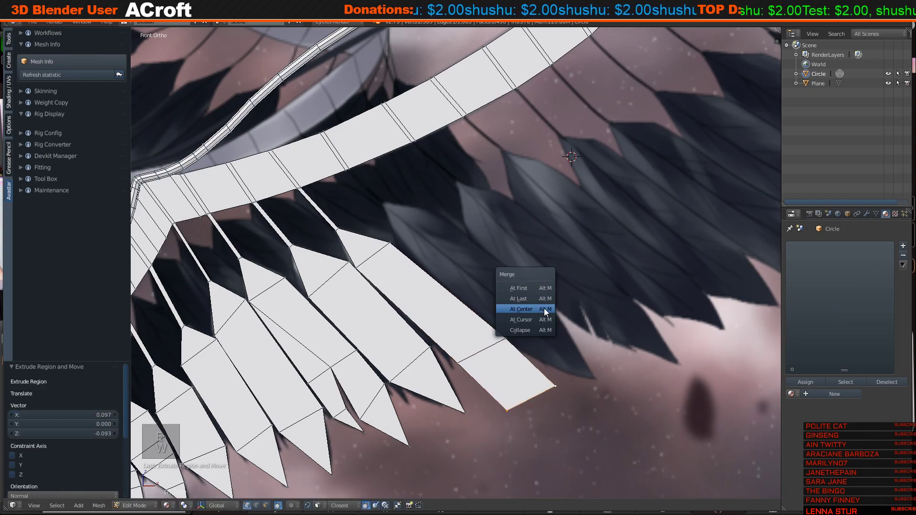
pyautogui.click(544, 305)
pyautogui.rightClick(506, 335)
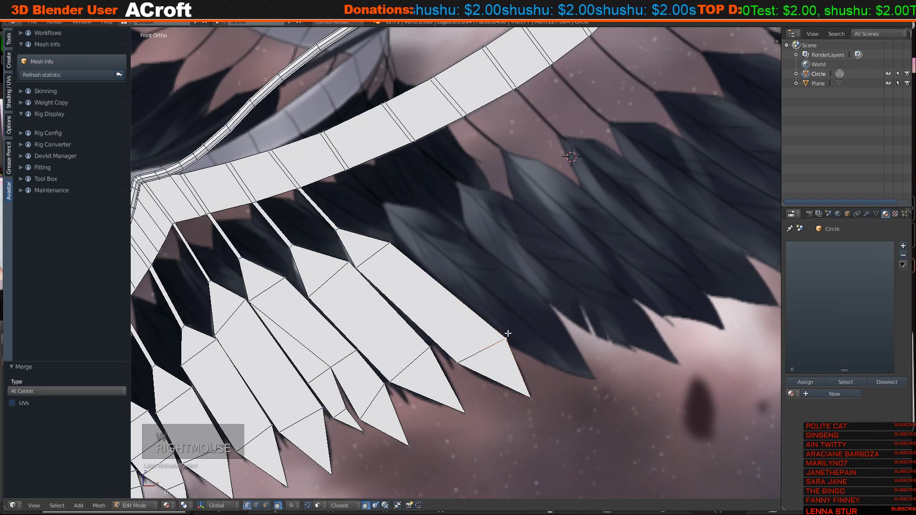
pyautogui.press('g')
pyautogui.click(504, 336)
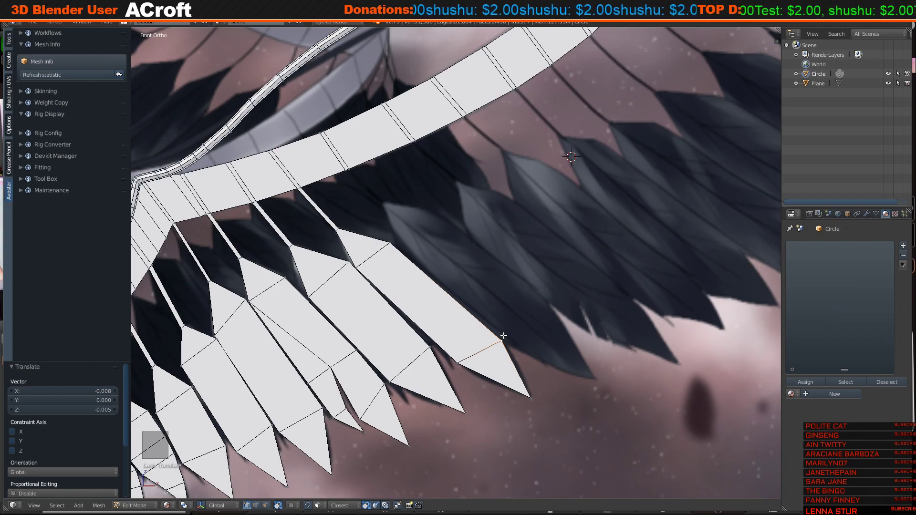
# Extrude the ninth feather's quill from the wing band by X 0.069, Z -0.063 toward the next reference feather.
pyautogui.rightClick(347, 168)
pyautogui.keyDown('shift'); pyautogui.rightClick(355, 167); pyautogui.keyUp('shift')
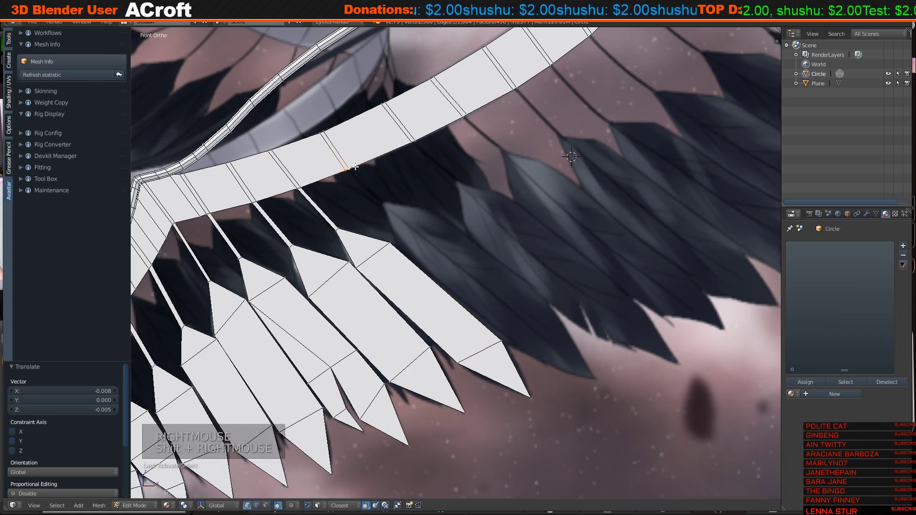
pyautogui.press('e')
pyautogui.click(412, 222)
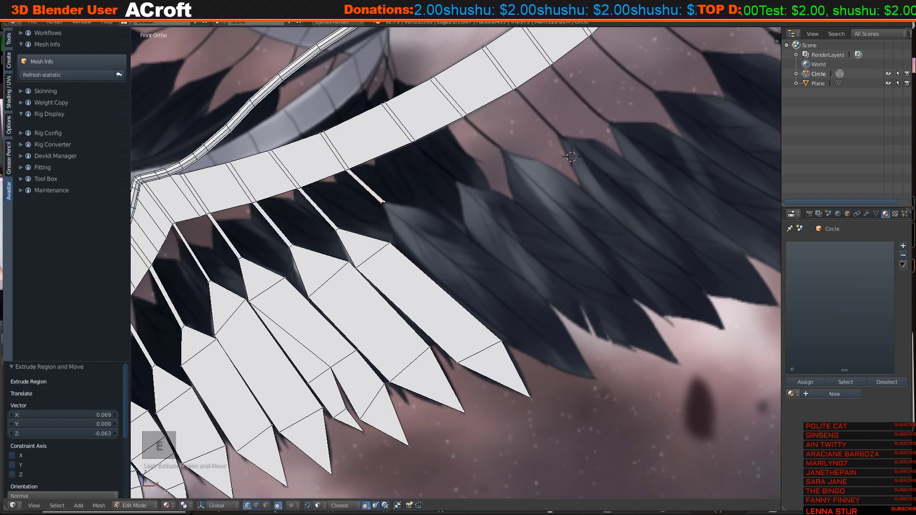
# Switch to the Second Life viewer, teleport home, and return to Blender.
pyautogui.hotkey('alt', 'Tab')
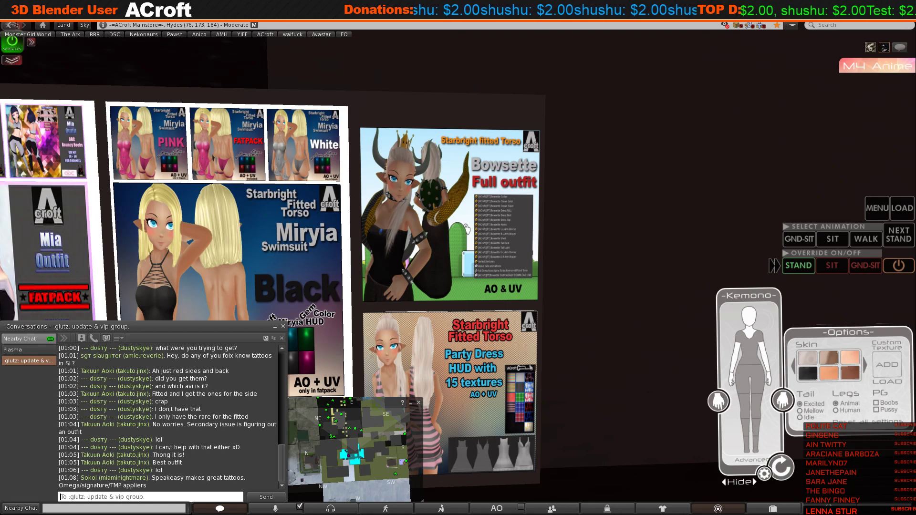
pyautogui.click(42, 24)
pyautogui.hotkey('alt', 'Tab')
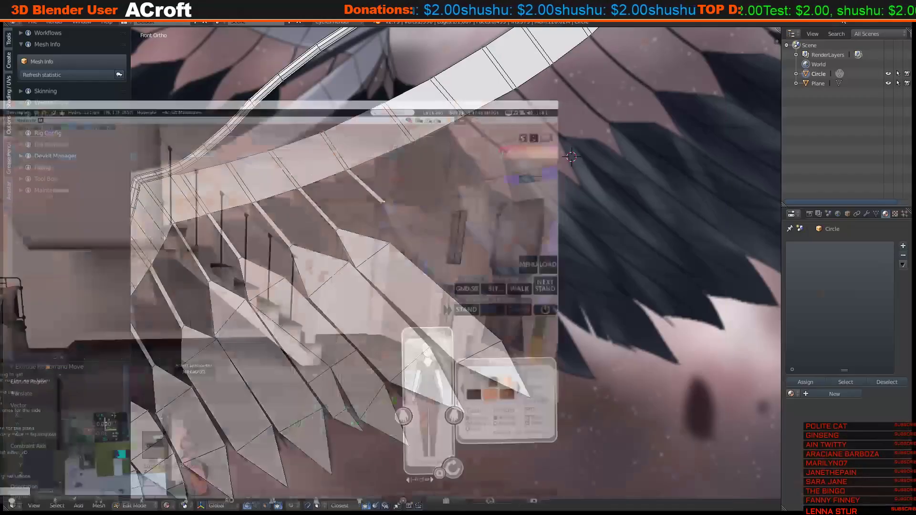
# Rotate the end edge of the ninth feather's quill by -21.8°.
pyautogui.scroll(1, 380, 207)
pyautogui.press('r')
pyautogui.click(487, 149)
# Extrude the ninth feather's shoulder by X 0.069, Z -0.058, widen and rotate its end edge, and move it by X -0.005, Z 0.009.
pyautogui.press('e')
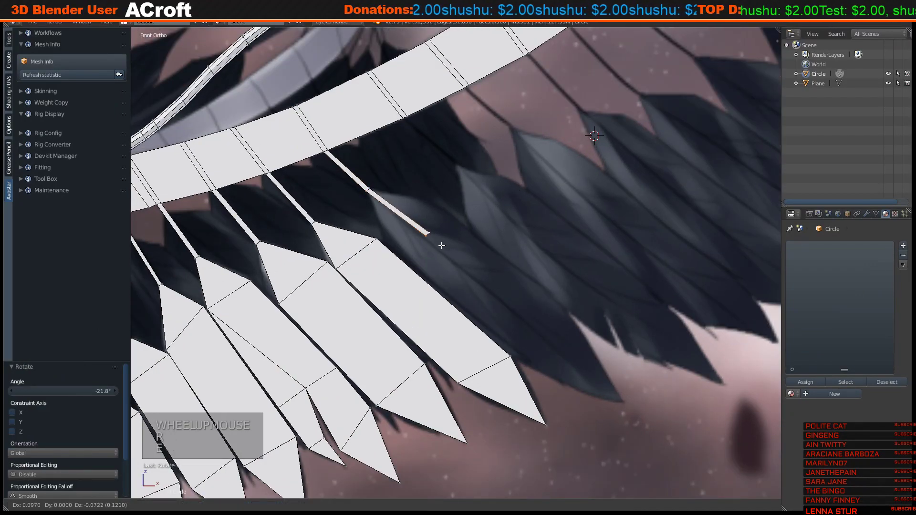
pyautogui.click(422, 237)
pyautogui.press('s')
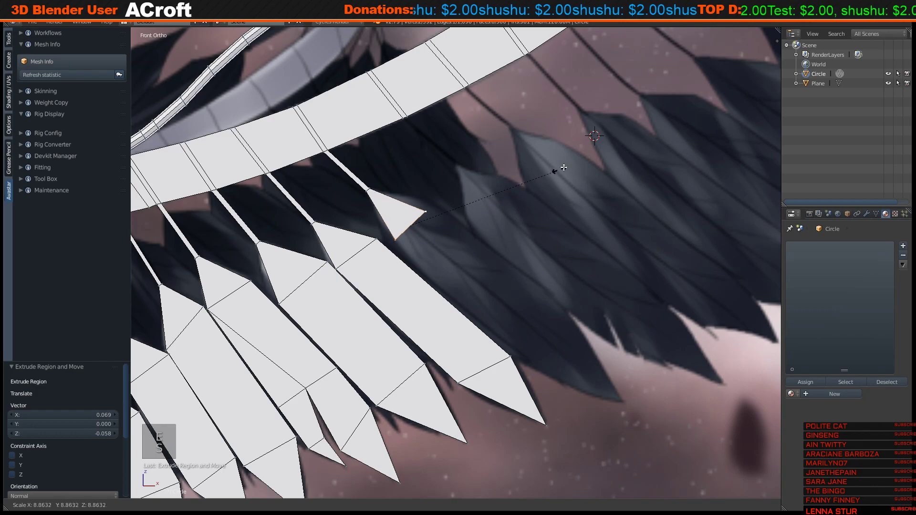
pyautogui.click(556, 172)
pyautogui.press('s')
pyautogui.click(599, 202)
pyautogui.press('r')
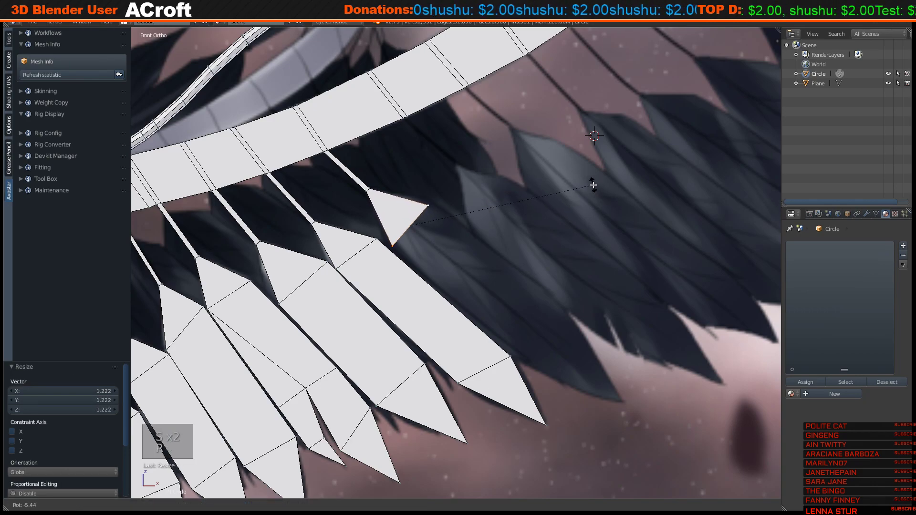
pyautogui.click(595, 178)
pyautogui.press('g')
pyautogui.click(591, 179)
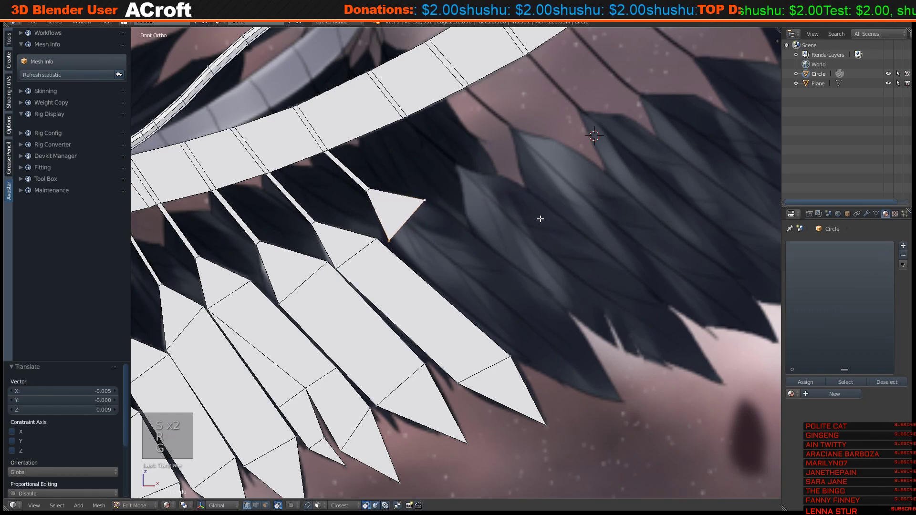
# Extrude the ninth feather's long body down along the reference feather, then scale and reposition its end edge.
pyautogui.press('e')
pyautogui.click(653, 349)
pyautogui.press('s')
pyautogui.click(697, 339)
pyautogui.press('g')
pyautogui.click(586, 355)
# Extrude the ninth feather's tip by X 0.154, Z -0.127, merge its end vertices at center, and move the tip by X -0.017, Z 0.011.
pyautogui.keyDown('shift'); pyautogui.moveTo(586, 355); pyautogui.dragTo(496, 288, button='middle'); pyautogui.keyUp('shift')
pyautogui.press('e')
pyautogui.click(589, 364)
pyautogui.press('w')
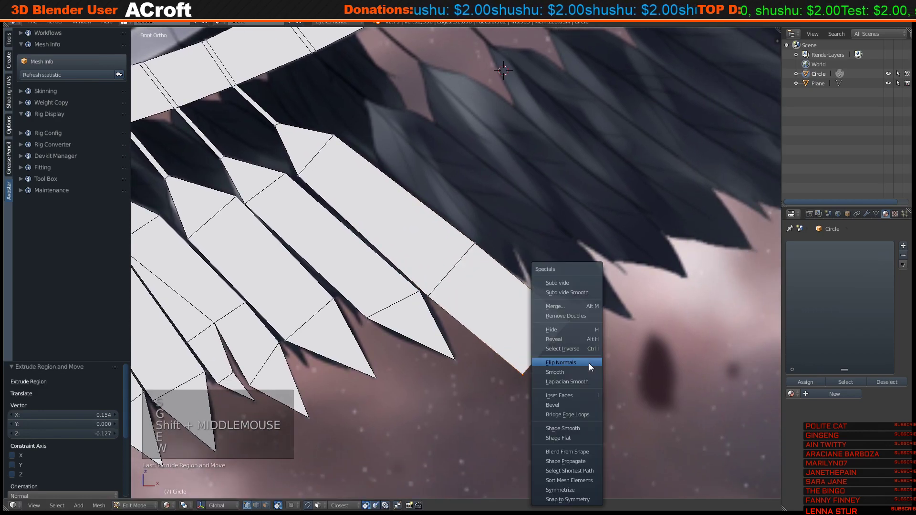
pyautogui.click(585, 307)
pyautogui.click(586, 311)
pyautogui.press('g')
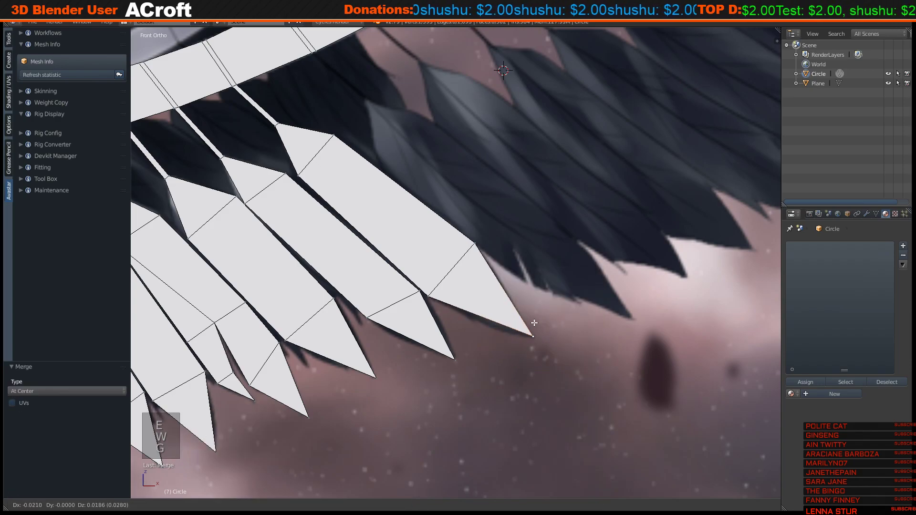
pyautogui.click(537, 328)
# Extrude the tenth feather's quill from the wing band to the next reference feather and rotate its end edge by -30.9°.
pyautogui.keyDown('shift'); pyautogui.moveTo(480, 212); pyautogui.dragTo(461, 297, button='middle'); pyautogui.keyUp('shift')
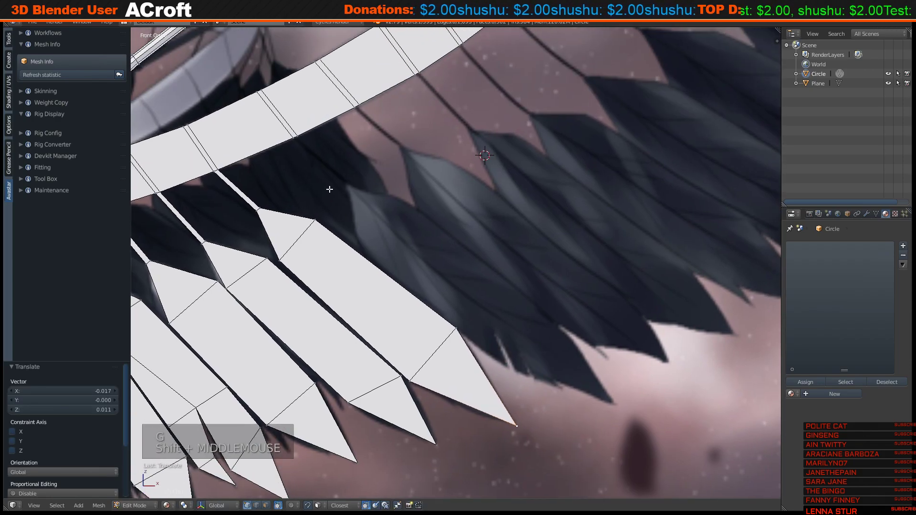
pyautogui.rightClick(298, 139)
pyautogui.keyDown('shift'); pyautogui.rightClick(298, 139); pyautogui.keyUp('shift')
pyautogui.press('e')
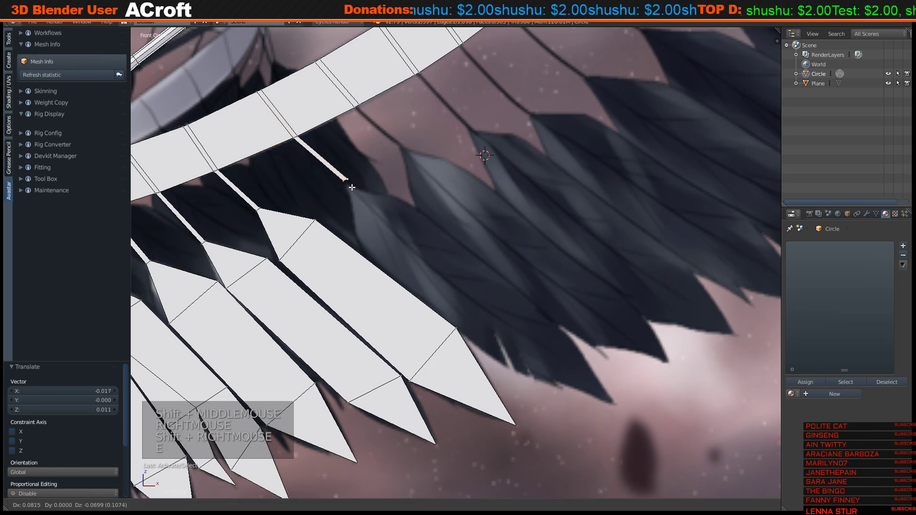
pyautogui.click(352, 192)
pyautogui.press('r')
pyautogui.click(425, 176)
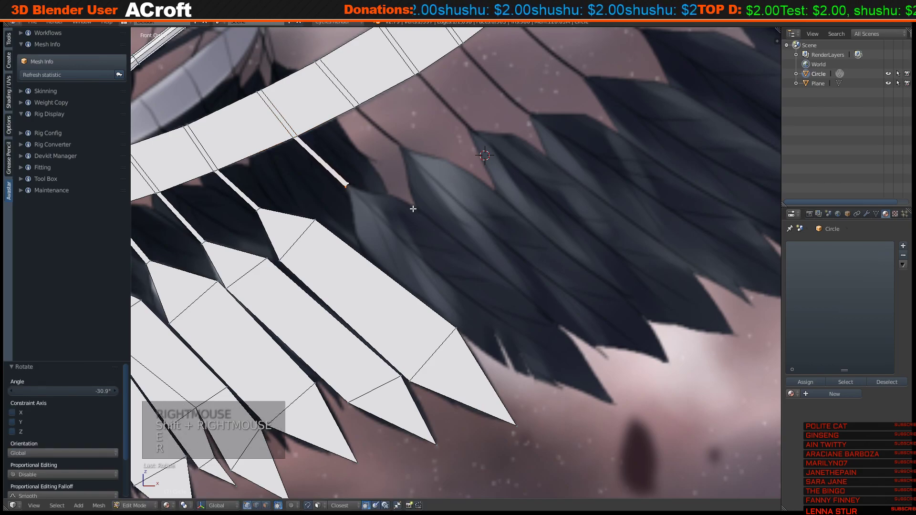
pyautogui.press('s')
pyautogui.click(394, 221)
# Extrude the tenth feather's shoulder, widen its end edge to the reference feather's width, and move it by X -0.004, Z -0.004.
pyautogui.press('e')
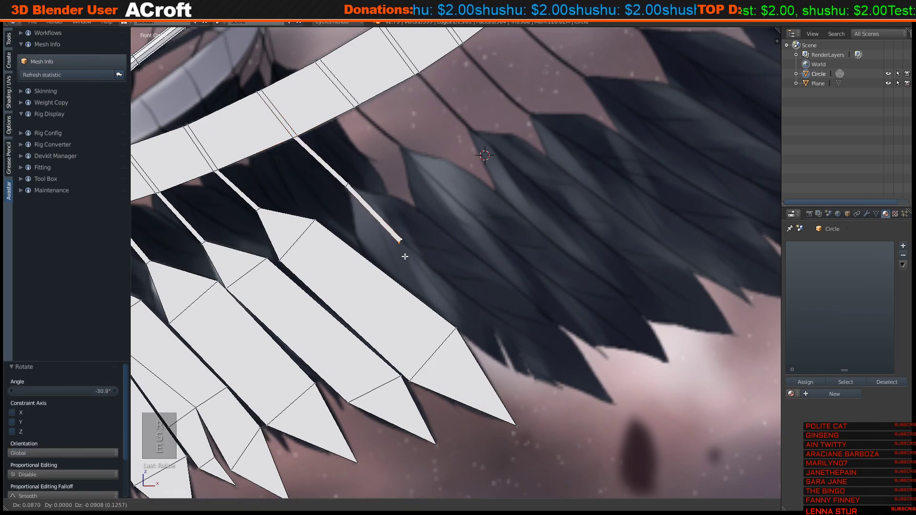
pyautogui.click(388, 236)
pyautogui.press('s')
pyautogui.click(594, 226)
pyautogui.press('g')
pyautogui.click(575, 232)
pyautogui.press('s')
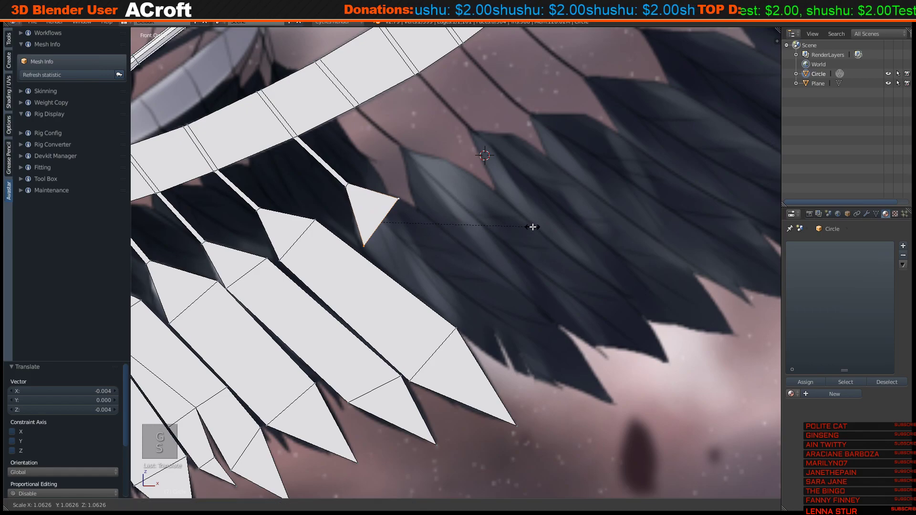
pyautogui.click(532, 229)
# Extrude the tenth feather's body along the reference, scale its end edge by 1.134, and pull the edge back toward the shoulder.
pyautogui.press('e')
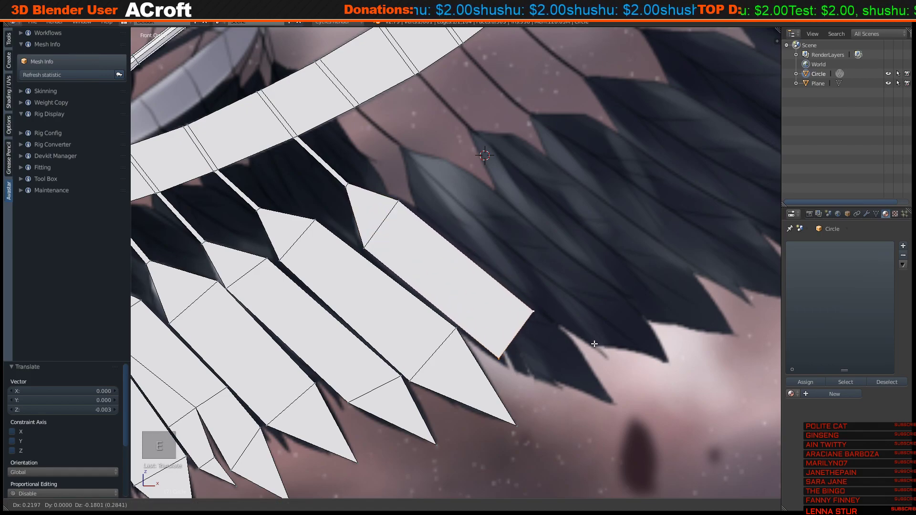
pyautogui.click(614, 356)
pyautogui.press('s')
pyautogui.click(624, 356)
pyautogui.press('s')
pyautogui.press('g')
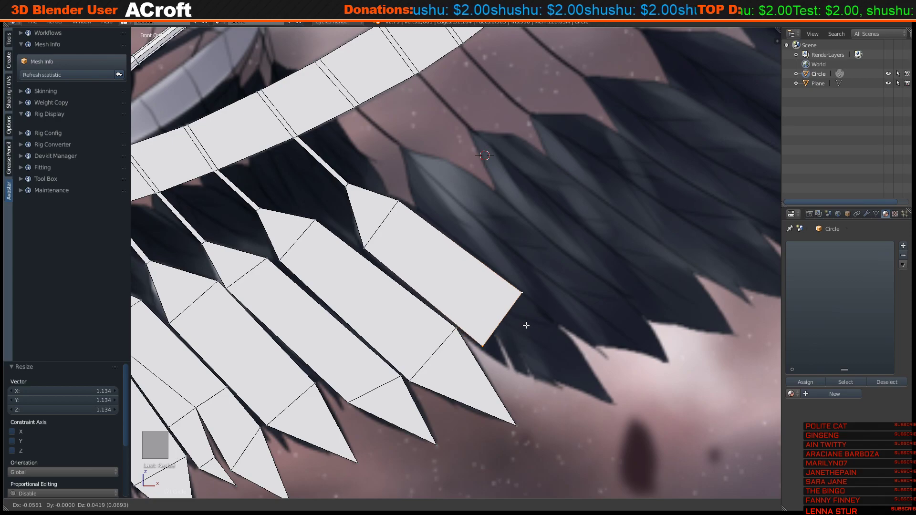
pyautogui.click(526, 327)
# Reposition the tenth feather's lower shoulder corner and move its upper shoulder corner by X 0.002, Z 0.002.
pyautogui.keyDown('shift'); pyautogui.moveTo(516, 349); pyautogui.dragTo(502, 290, button='middle'); pyautogui.keyUp('shift')
pyautogui.rightClick(352, 184)
pyautogui.press('g')
pyautogui.click(350, 185)
pyautogui.rightClick(387, 141)
pyautogui.press('g')
pyautogui.click(388, 139)
# Move the upper end corner of the tenth feather's body by X -0.047, Z -0.060 to narrow the end edge.
pyautogui.scroll(2, 526, 273)
pyautogui.rightClick(526, 212)
pyautogui.press('g')
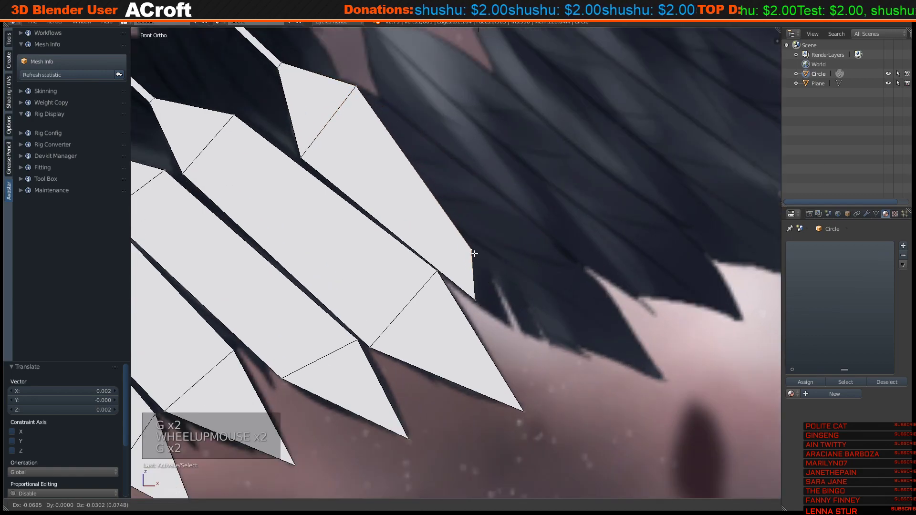
pyautogui.click(491, 275)
# Extrude the narrowed end edge of the tenth feather's body and merge its new vertices at center into a small point.
pyautogui.keyDown('shift'); pyautogui.rightClick(476, 299); pyautogui.keyUp('shift')
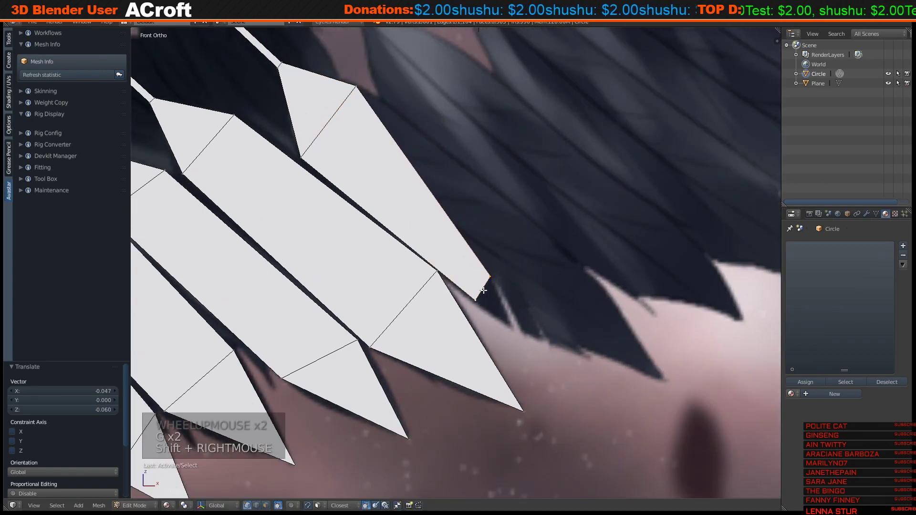
pyautogui.press('e')
pyautogui.click(519, 332)
pyautogui.press('w')
pyautogui.click(516, 301)
pyautogui.click(511, 307)
# Extrude a vertex chain from the tenth feather's upper end corner to trace the small split barb beside the first point.
pyautogui.scroll(1, 525, 329)
pyautogui.scroll(-2, 499, 306)
pyautogui.rightClick(484, 276)
pyautogui.press('e')
pyautogui.press('e')
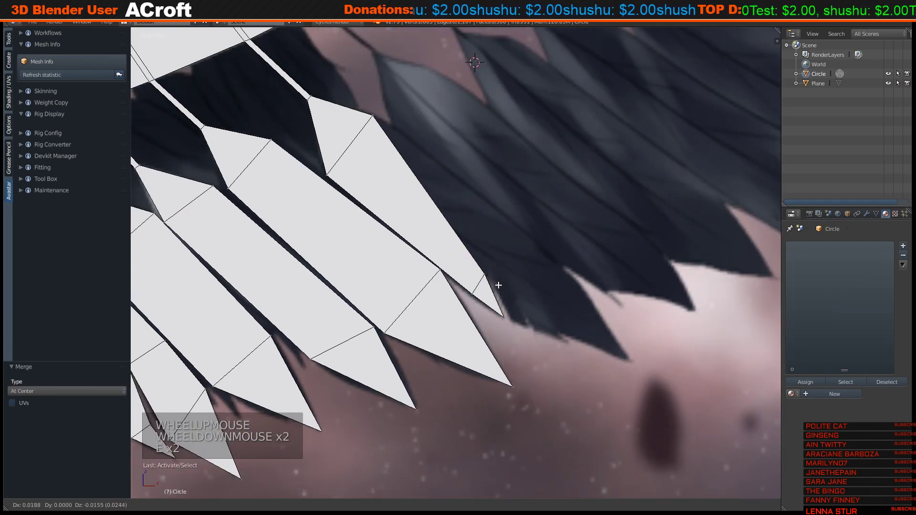
pyautogui.click(498, 285)
pyautogui.press('g')
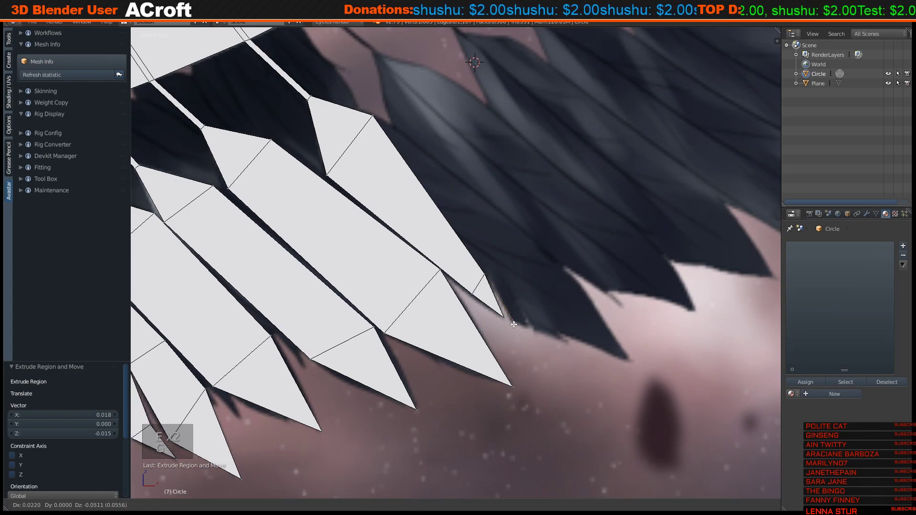
pyautogui.click(511, 322)
pyautogui.press('e')
pyautogui.click(529, 327)
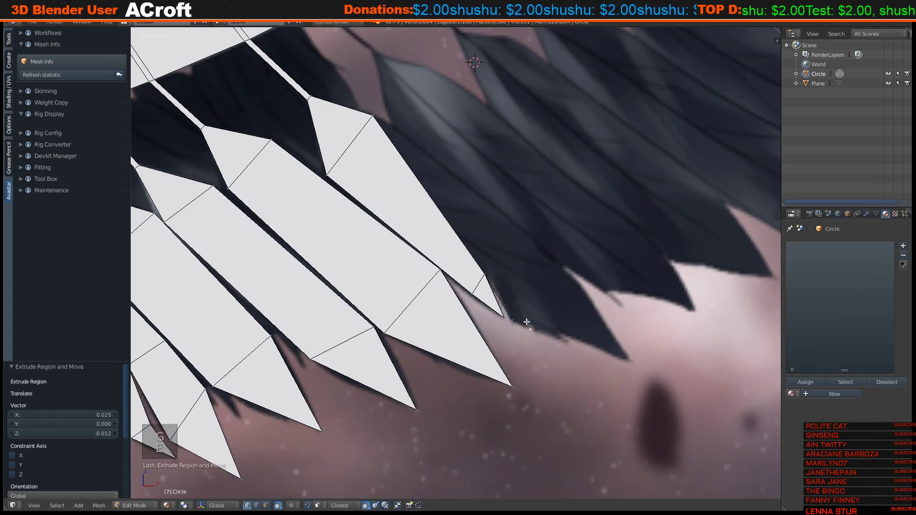
pyautogui.press('e')
pyautogui.click(504, 273)
# Continue the vertex chain around the tenth feather's main tip, tracing the lower notch, the point and the outer edge of the reference.
pyautogui.press('e')
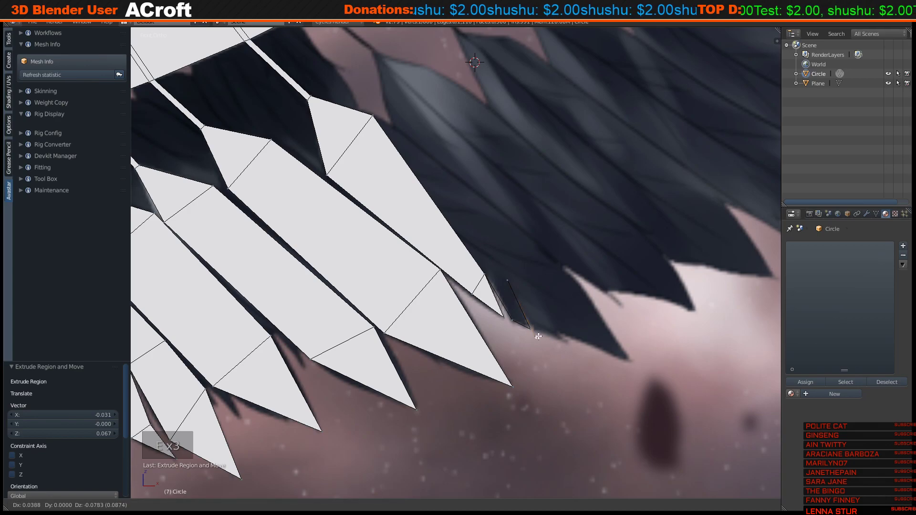
pyautogui.click(538, 330)
pyautogui.press('e')
pyautogui.click(572, 335)
pyautogui.press('e')
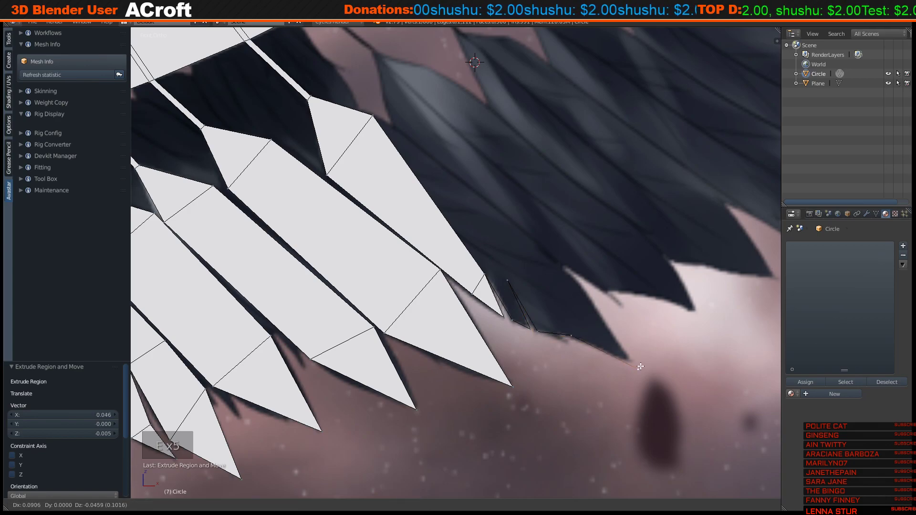
pyautogui.click(636, 364)
pyautogui.press('e')
pyautogui.click(593, 303)
pyautogui.press('e')
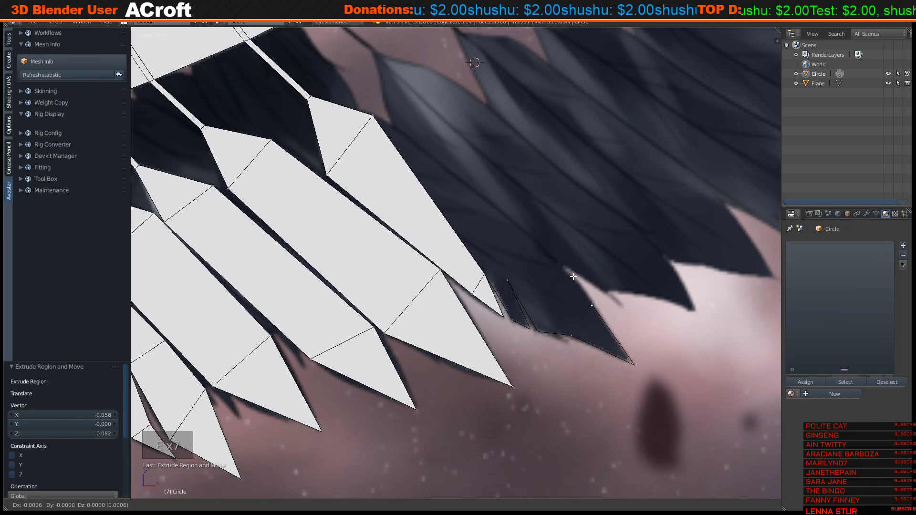
# Extend the tip outline up the feather's outer edge and join its opposite vertices with two cross edges.
pyautogui.rightClick(556, 254)
pyautogui.keyDown('shift'); pyautogui.rightClick(572, 335); pyautogui.keyUp('shift')
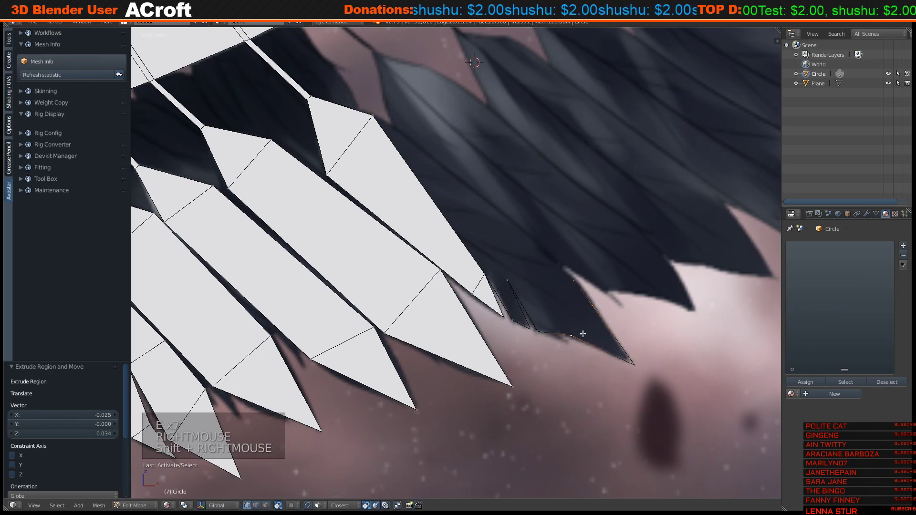
pyautogui.press('f')
pyautogui.press('a')
pyautogui.rightClick(571, 282)
pyautogui.press('e')
pyautogui.press('e')
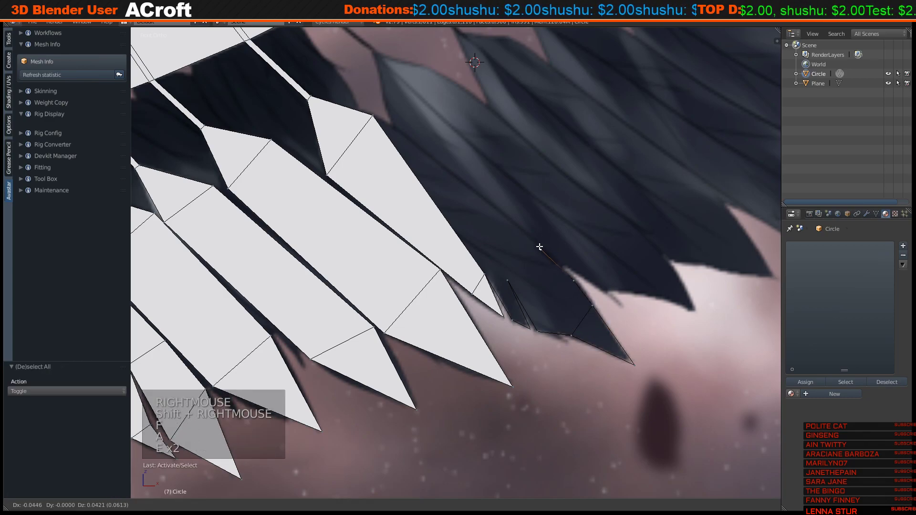
pyautogui.rightClick(539, 246)
pyautogui.keyDown('shift'); pyautogui.rightClick(537, 331); pyautogui.keyUp('shift')
pyautogui.press('f')
# Add edges joining the top of the tip outline to the split barb, the barb to the body's end corner, and the outline to the shoulder.
pyautogui.rightClick(537, 247)
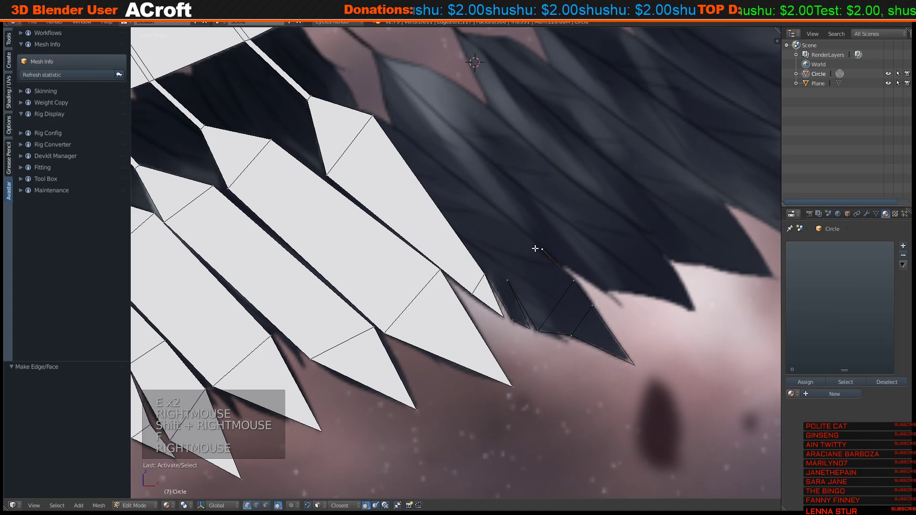
pyautogui.keyDown('shift'); pyautogui.rightClick(499, 276); pyautogui.keyUp('shift')
pyautogui.press('f')
pyautogui.rightClick(538, 254)
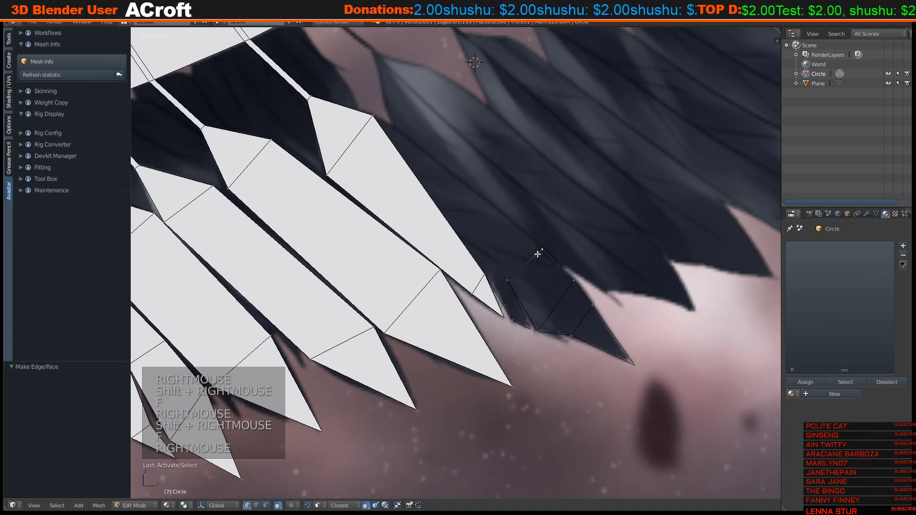
pyautogui.keyDown('shift'); pyautogui.rightClick(511, 277); pyautogui.keyUp('shift')
pyautogui.rightClick(501, 280)
pyautogui.keyDown('shift'); pyautogui.rightClick(488, 277); pyautogui.keyUp('shift')
pyautogui.press('f')
pyautogui.rightClick(539, 246)
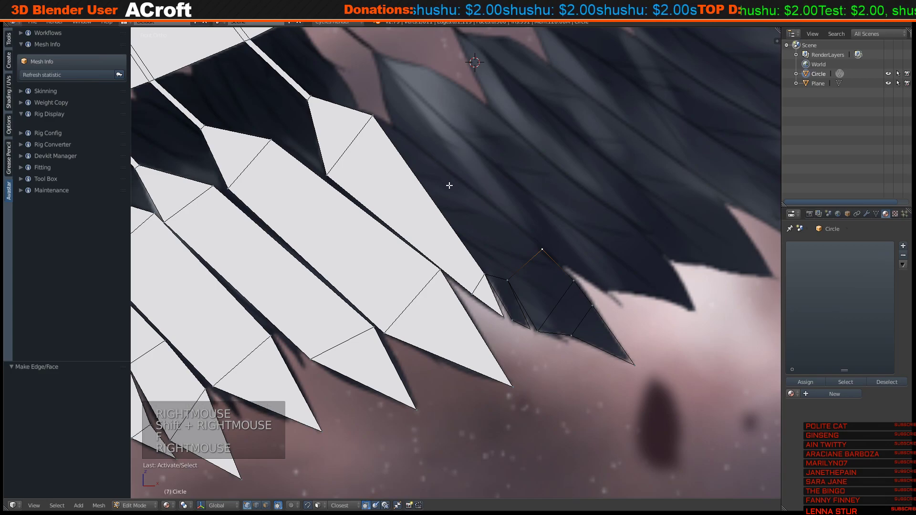
pyautogui.keyDown('shift'); pyautogui.rightClick(376, 119); pyautogui.keyUp('shift')
pyautogui.press('f')
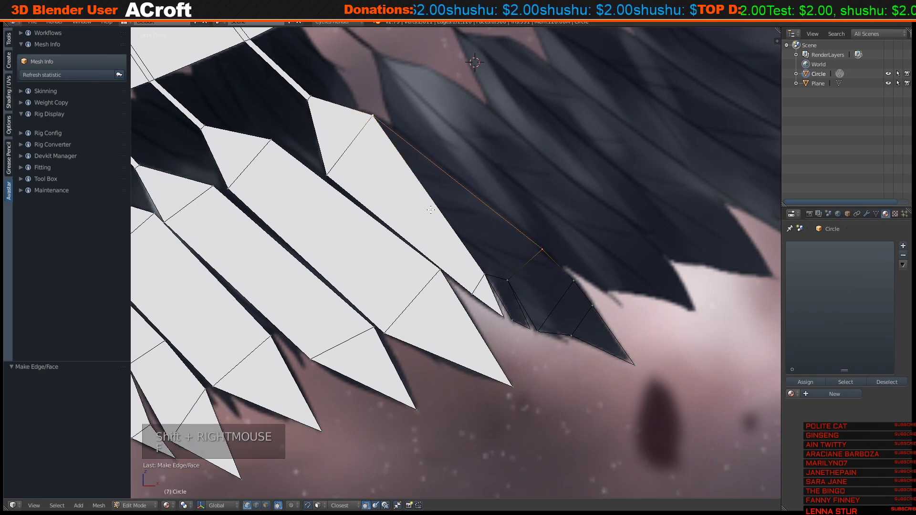
# Select the tenth feather's connected outline, fill it with faces, and deselect everything.
pyautogui.keyDown('alt'); pyautogui.rightClick(514, 279); pyautogui.keyUp('alt')
pyautogui.press('f')
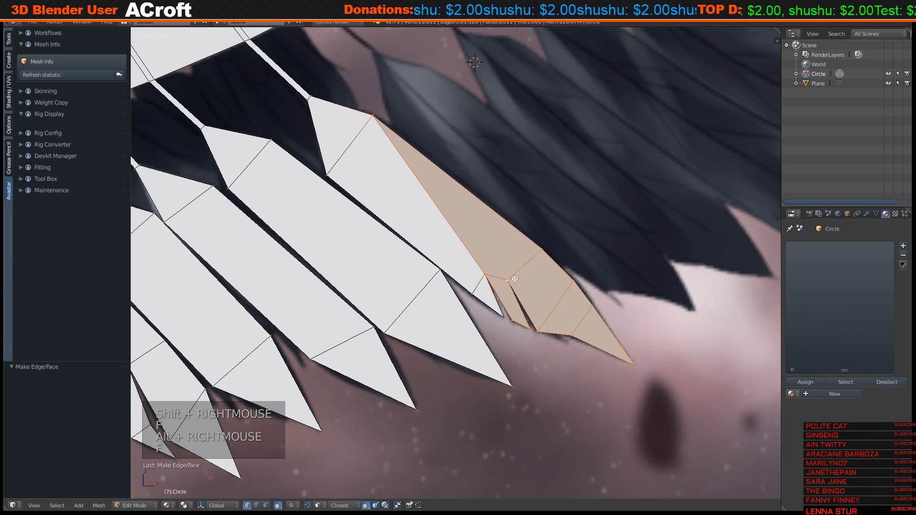
pyautogui.press('a')
# Extrude the eleventh feather's quill from the wing band to the next reference feather and rotate its end edge by -20.5°.
pyautogui.scroll(-4, 525, 270)
pyautogui.keyDown('shift'); pyautogui.moveTo(528, 266); pyautogui.dragTo(499, 331, button='middle'); pyautogui.keyUp('shift')
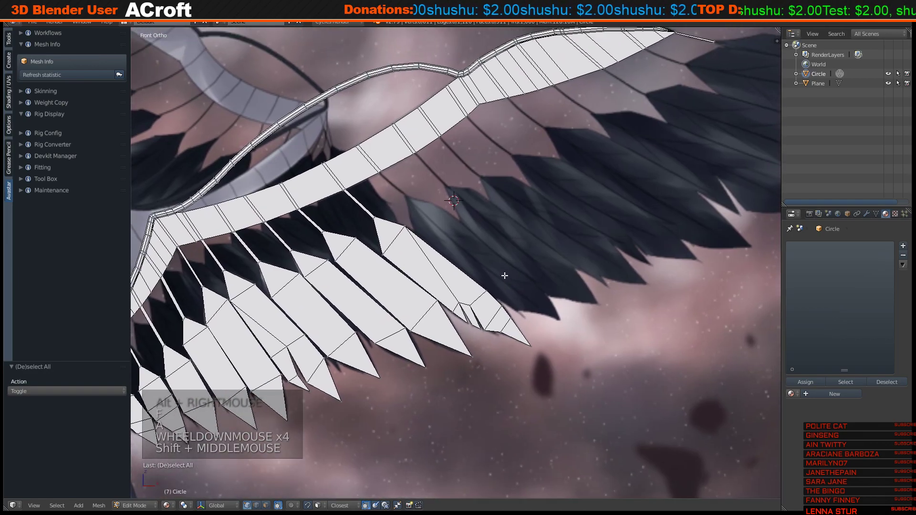
pyautogui.scroll(2, 492, 294)
pyautogui.rightClick(326, 152)
pyautogui.keyDown('shift'); pyautogui.rightClick(329, 155); pyautogui.keyUp('shift')
pyautogui.press('e')
pyautogui.press('r')
pyautogui.click(396, 183)
# Extrude the eleventh feather's shoulder, scale its end edge by 7.903, move it by Z -0.008, and scale it again by 1.196.
pyautogui.press('e')
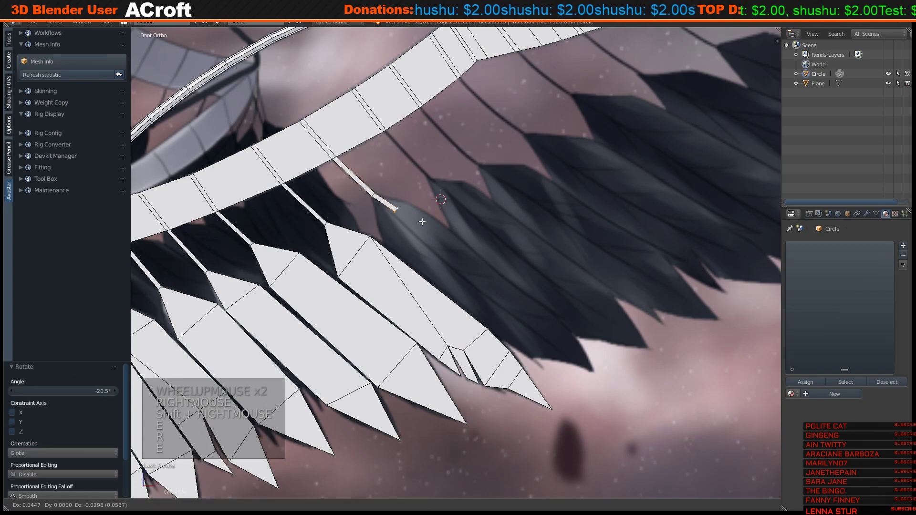
pyautogui.click(407, 217)
pyautogui.press('s')
pyautogui.click(488, 193)
pyautogui.press('g')
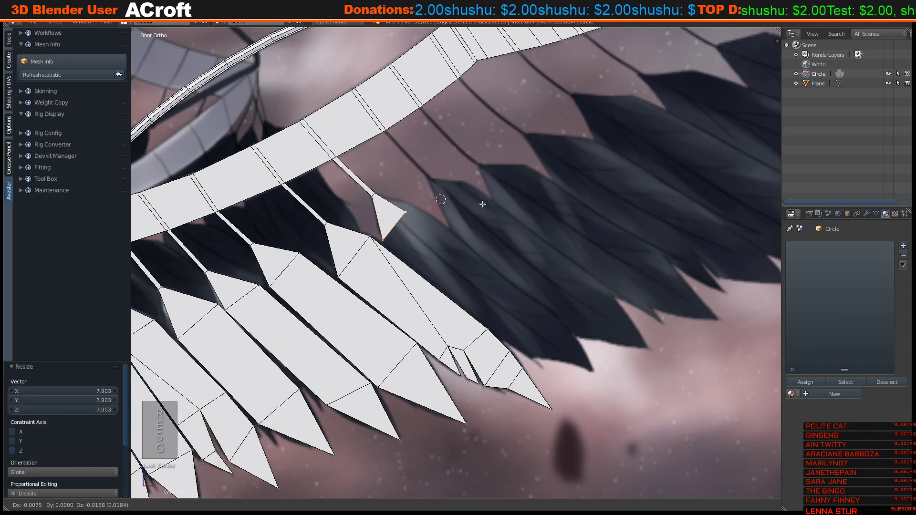
pyautogui.click(487, 197)
pyautogui.press('s')
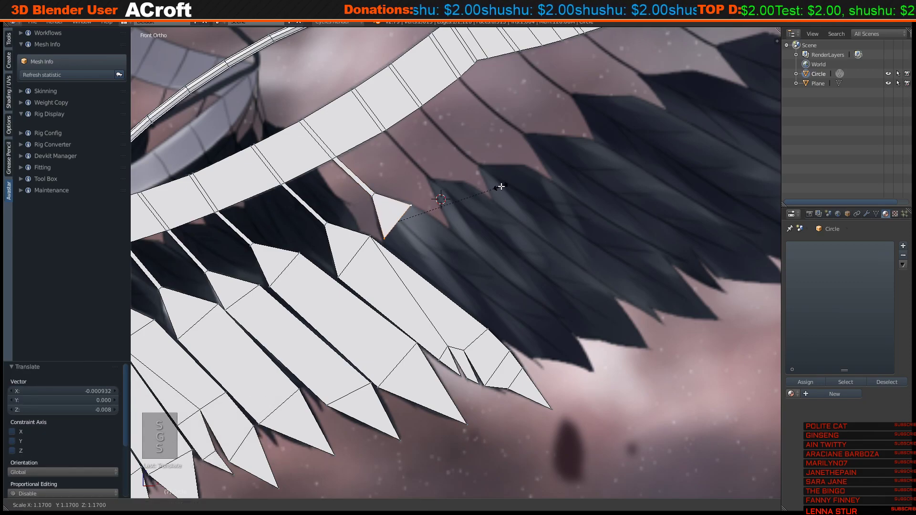
pyautogui.click(503, 185)
# Extrude the first section of the eleventh feather's body, scale its end edge by 1.060, and move it by X 0.002, Z -0.002.
pyautogui.press('e')
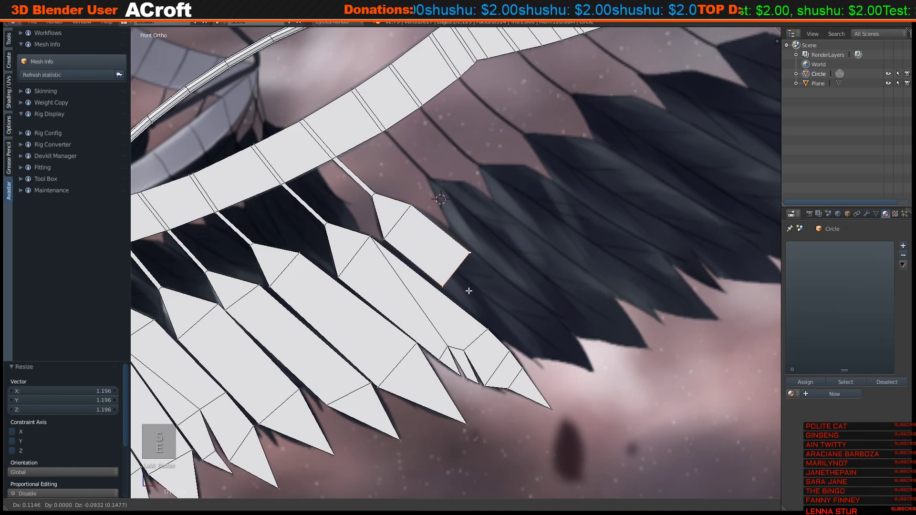
pyautogui.click(472, 289)
pyautogui.press('s')
pyautogui.click(467, 294)
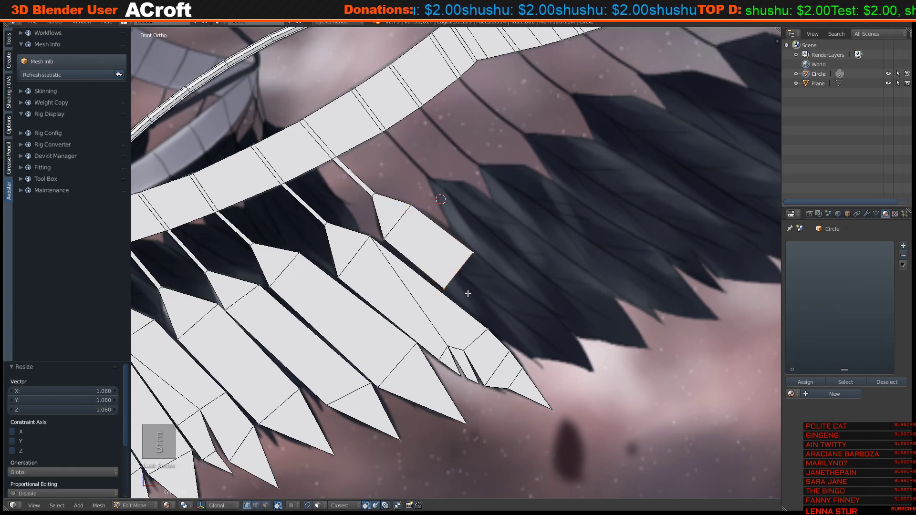
pyautogui.scroll(1, 471, 283)
pyautogui.press('g')
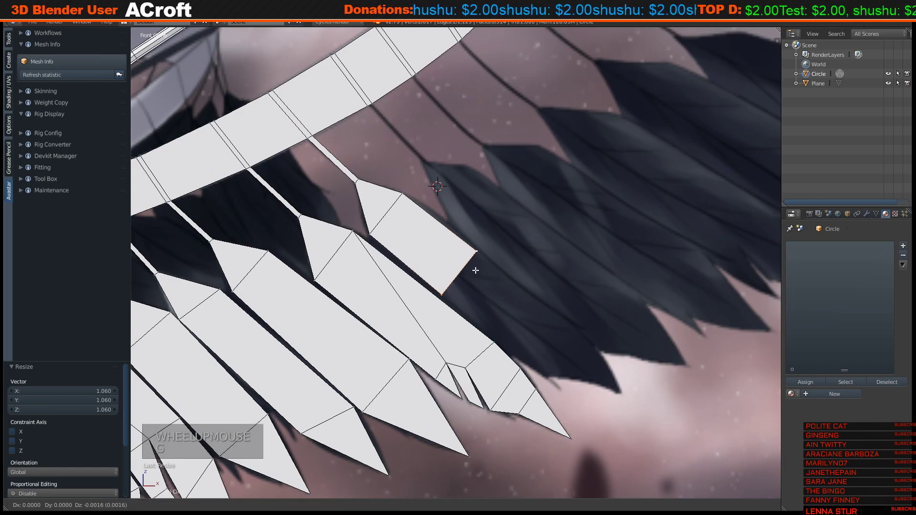
pyautogui.click(476, 270)
pyautogui.press('s')
pyautogui.rightClick(515, 306)
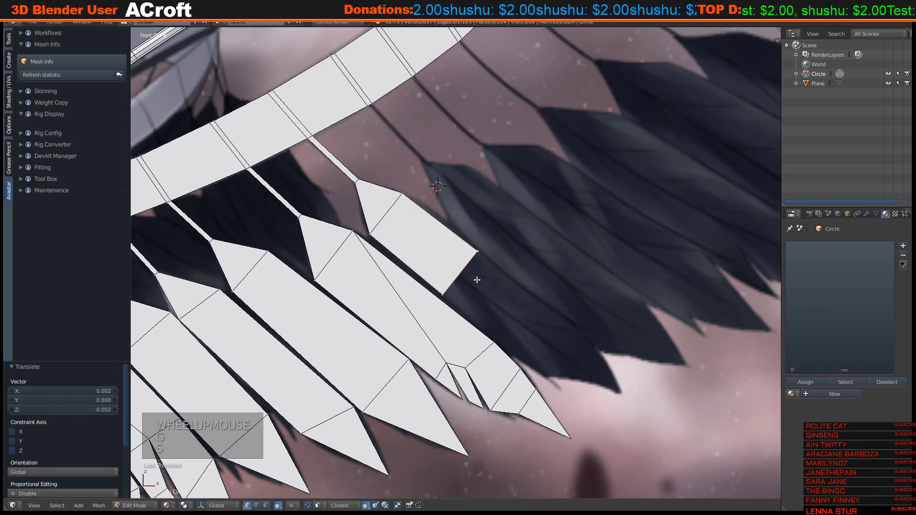
# Move the eleventh feather's upper shoulder corner by X -0.005, Z 0.004 onto the reference outline.
pyautogui.rightClick(402, 193)
pyautogui.press('g')
pyautogui.press('g')
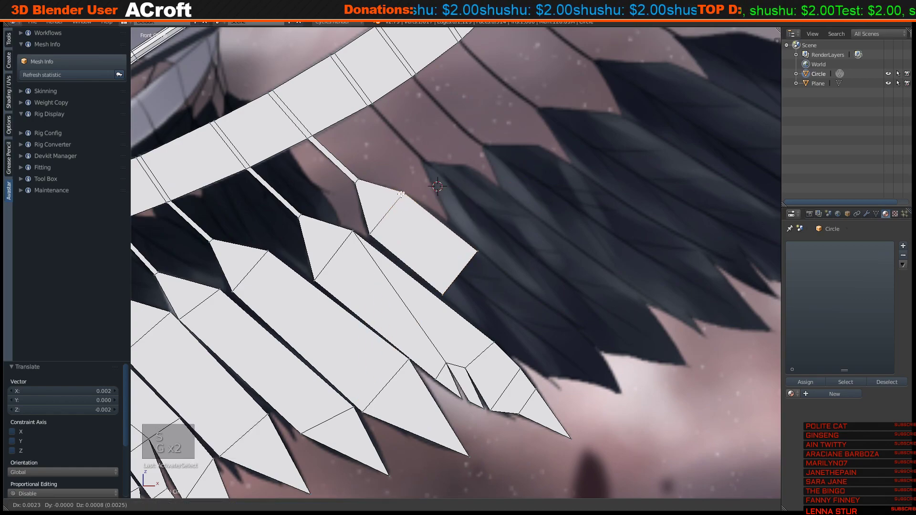
pyautogui.click(397, 192)
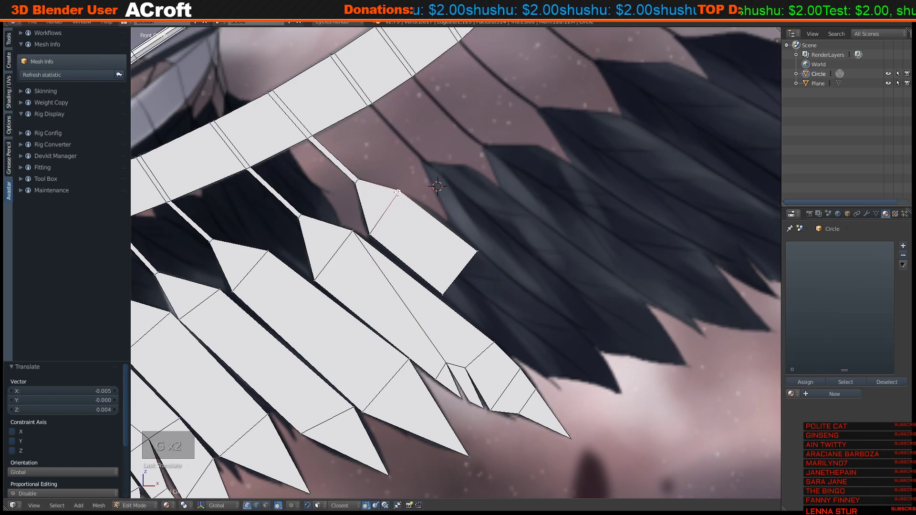
# Extrude the eleventh feather's end edge further along the reference and move it by X 0.000776, Z -0.002.
pyautogui.rightClick(477, 253)
pyautogui.keyDown('shift'); pyautogui.rightClick(453, 284); pyautogui.keyUp('shift')
pyautogui.keyDown('shift'); pyautogui.moveTo(443, 254); pyautogui.dragTo(397, 197, button='middle'); pyautogui.keyUp('shift')
pyautogui.press('e')
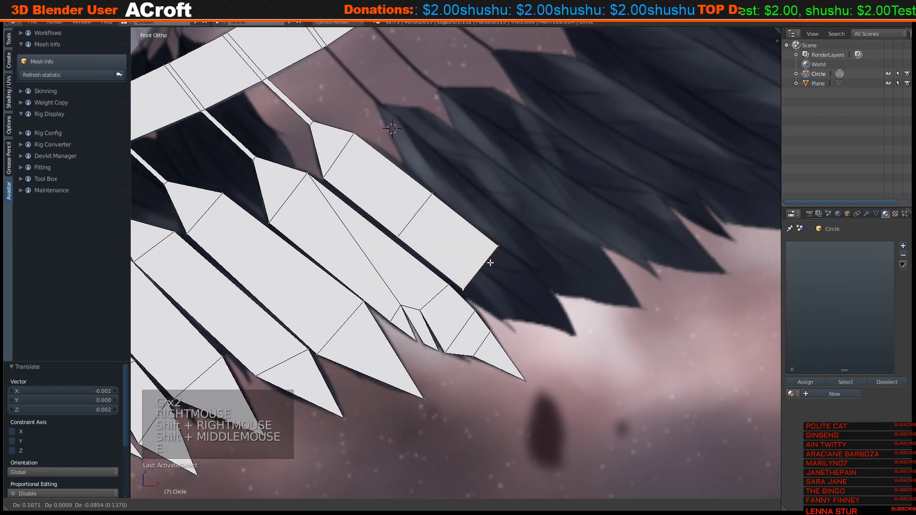
pyautogui.click(493, 264)
pyautogui.press('s')
pyautogui.press('g')
pyautogui.click(493, 264)
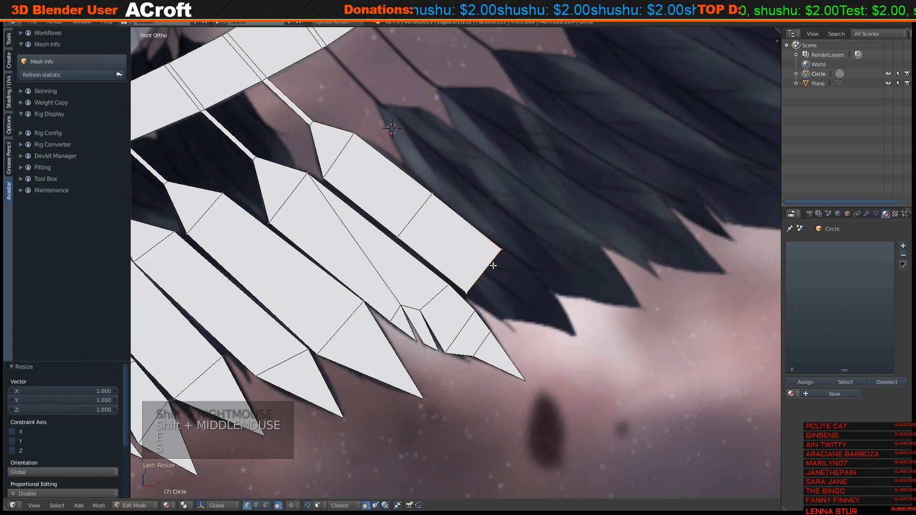
# Extrude the eleventh feather's end edge by X 0.054, Z -0.039 and move its lower corner by X -0.002, Z -0.003.
pyautogui.press('e')
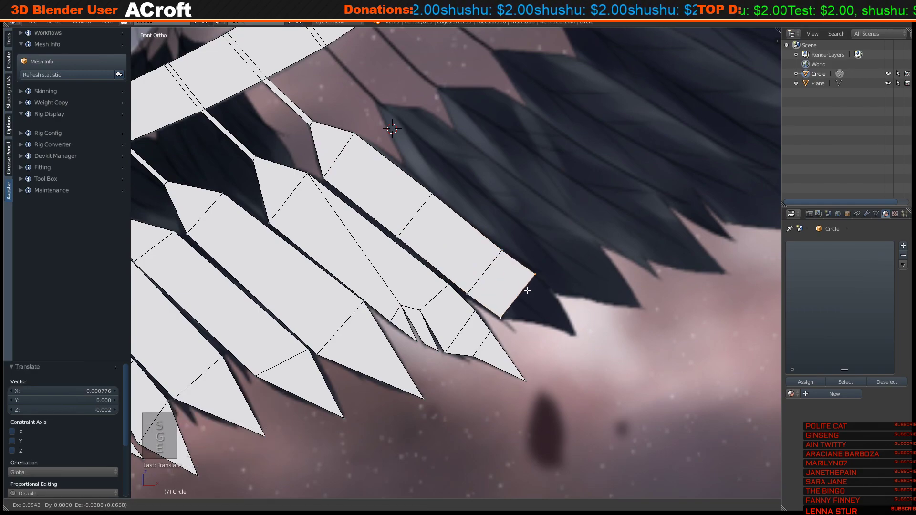
pyautogui.click(540, 304)
pyautogui.scroll(2, 549, 312)
pyautogui.keyDown('shift'); pyautogui.moveTo(552, 317); pyautogui.dragTo(440, 290, button='middle'); pyautogui.keyUp('shift')
pyautogui.rightClick(429, 292)
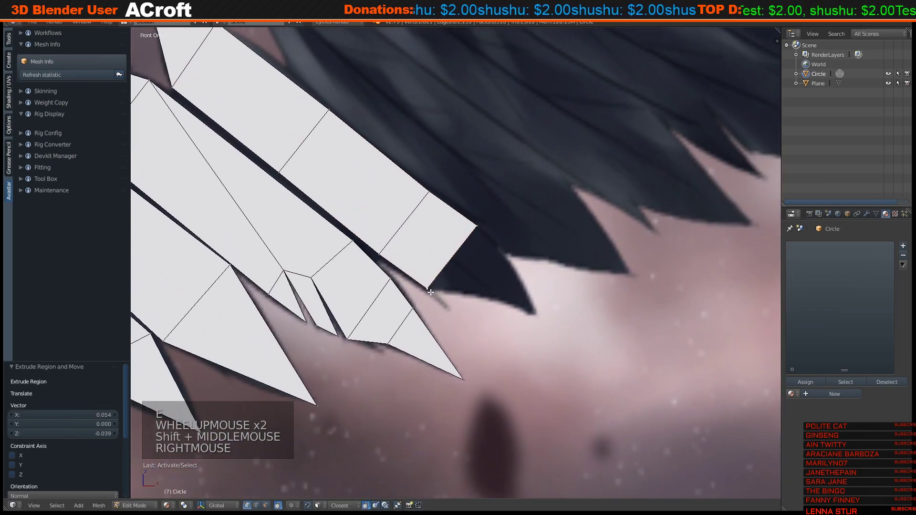
pyautogui.press('g')
pyautogui.press('g')
pyautogui.click(429, 291)
# Extrude five vertices from the eleventh feather's lower end corner, tracing the reference tip around to its upper side.
pyautogui.press('e')
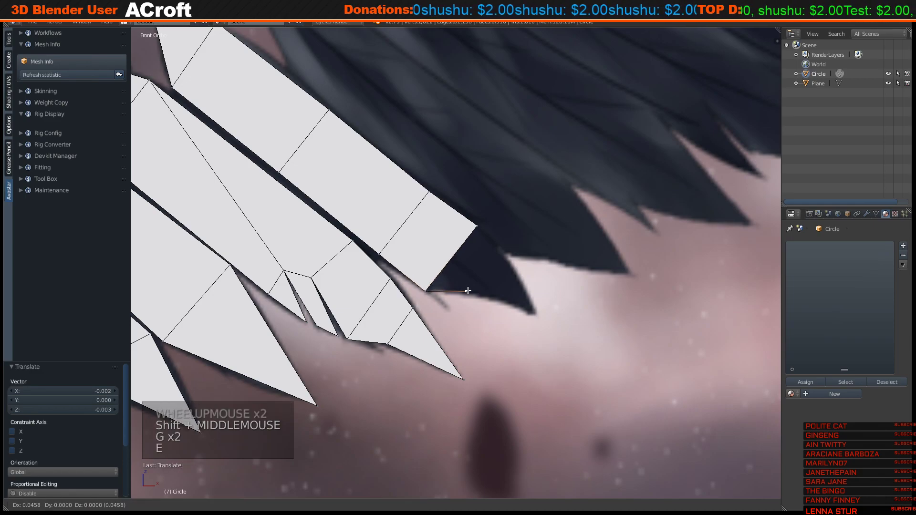
pyautogui.press('e')
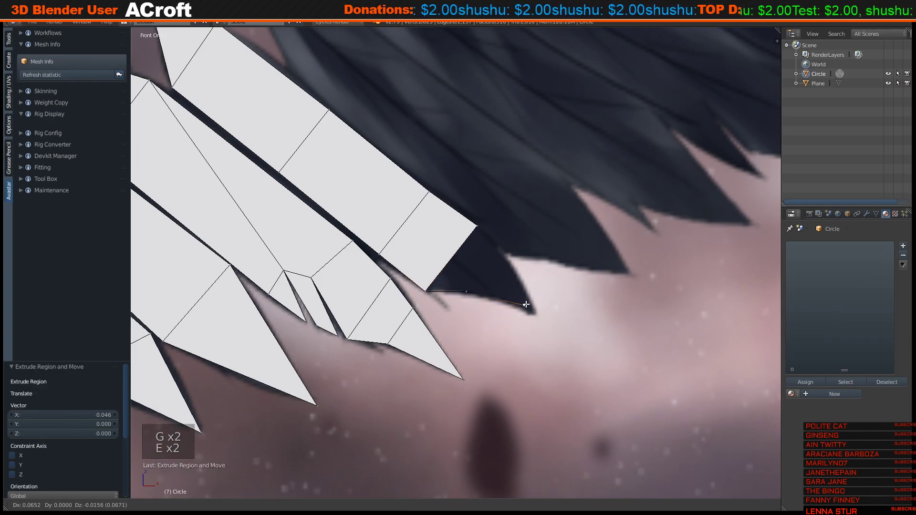
pyautogui.click(521, 304)
pyautogui.press('e')
pyautogui.click(531, 313)
pyautogui.press('e')
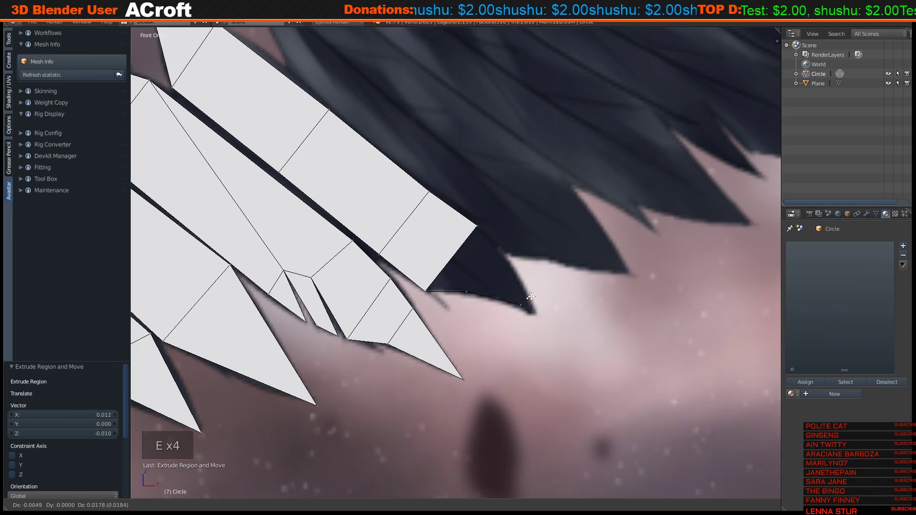
pyautogui.click(509, 260)
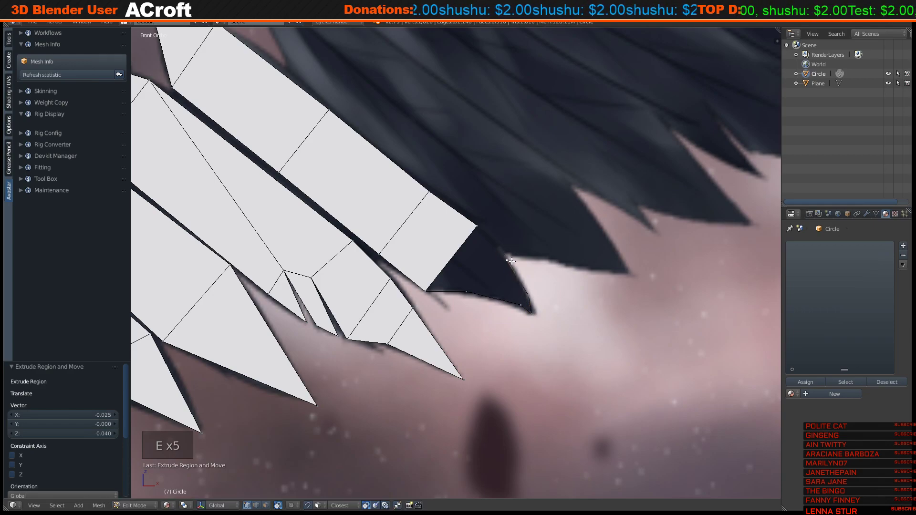
# Add edges across the eleventh feather's tip outline, joining its upper vertices to its lower ones, and clear the selection.
pyautogui.keyDown('shift'); pyautogui.rightClick(466, 292); pyautogui.keyUp('shift')
pyautogui.press('f')
pyautogui.rightClick(506, 261)
pyautogui.keyDown('shift'); pyautogui.rightClick(521, 304); pyautogui.keyUp('shift')
pyautogui.press('f')
pyautogui.rightClick(521, 304)
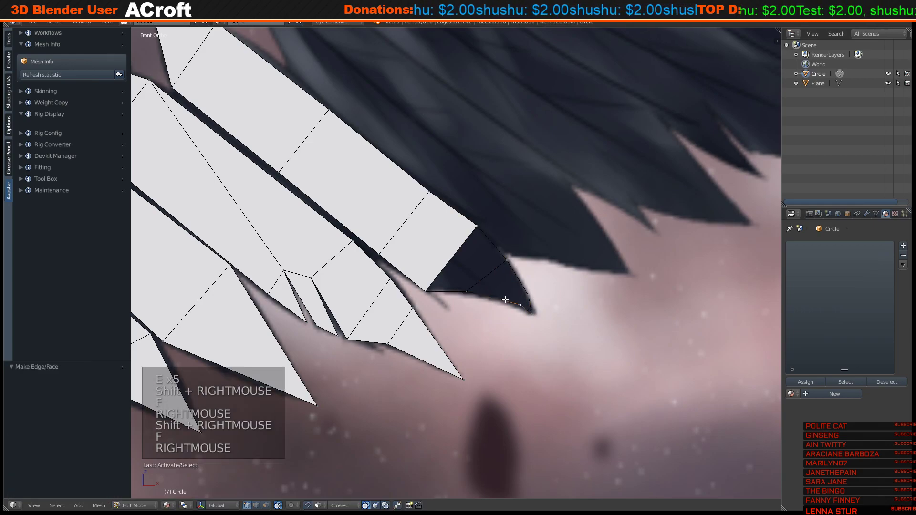
pyautogui.keyDown('shift'); pyautogui.rightClick(528, 296); pyautogui.keyUp('shift')
pyautogui.press('f')
pyautogui.press('a')
# Fill the eleventh feather's tip with faces from its point back to the body and deselect everything.
pyautogui.rightClick(521, 304)
pyautogui.keyDown('shift'); pyautogui.rightClick(531, 313); pyautogui.keyUp('shift')
pyautogui.press('f')
pyautogui.press('f')
pyautogui.press('f')
pyautogui.press('f')
pyautogui.press('a')
pyautogui.scroll(-5, 539, 321)
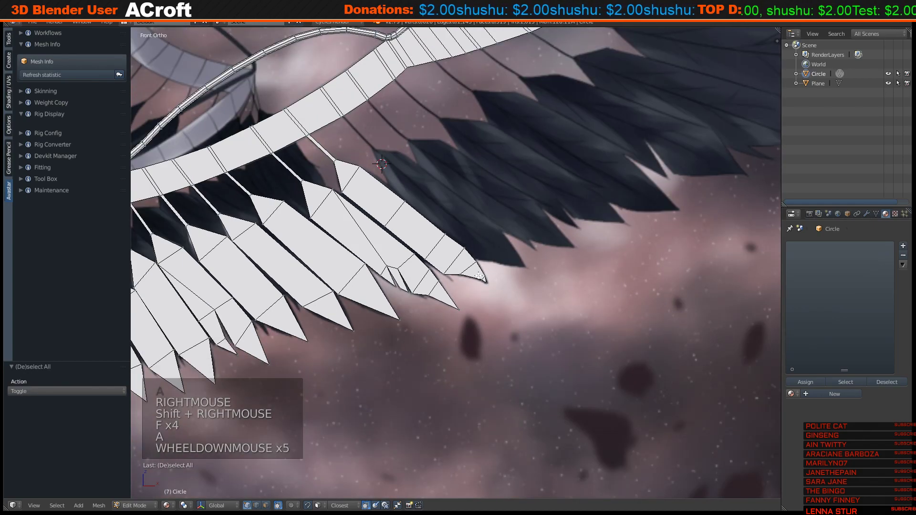
# Extrude the twelfth feather's quill from the wing band to the next reference feather and rotate its end edge by -1.62°.
pyautogui.keyDown('shift'); pyautogui.moveTo(441, 276); pyautogui.dragTo(450, 331, button='middle'); pyautogui.keyUp('shift')
pyautogui.rightClick(342, 159)
pyautogui.keyDown('shift'); pyautogui.rightClick(364, 176); pyautogui.keyUp('shift')
pyautogui.keyDown('shift'); pyautogui.moveTo(364, 176); pyautogui.dragTo(355, 213, button='middle'); pyautogui.keyUp('shift')
pyautogui.scroll(3, 355, 213)
pyautogui.press('e')
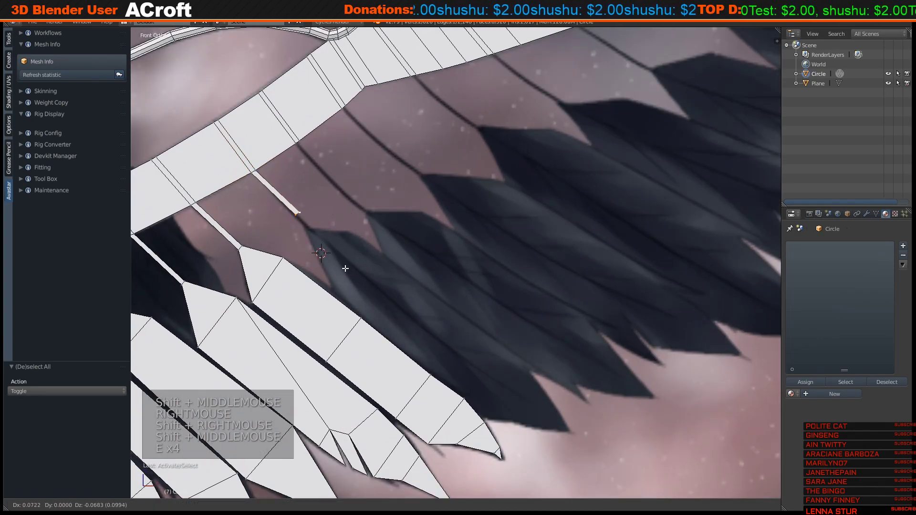
pyautogui.press('r')
pyautogui.click(418, 228)
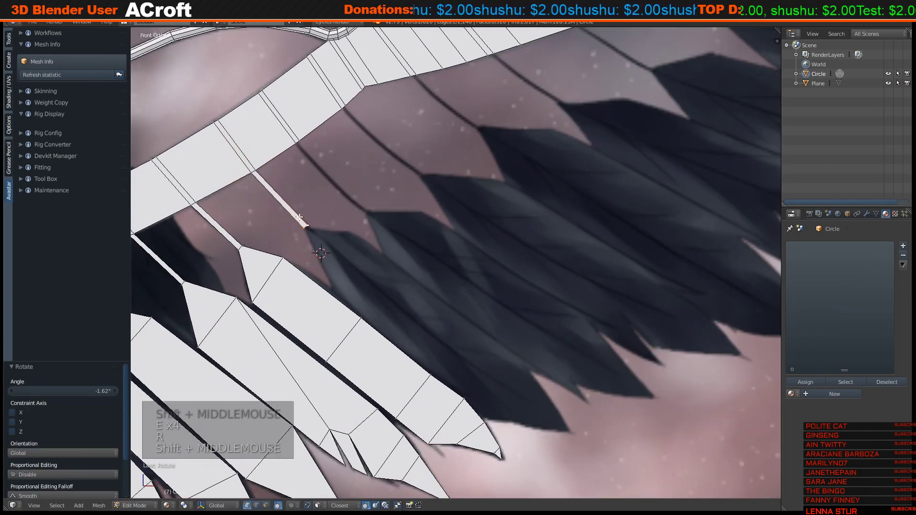
# Extrude the twelfth feather's shoulder by X 0.053, Z -0.041, widen its end edge, and rotate it by -26.7°.
pyautogui.keyDown('shift'); pyautogui.moveTo(418, 228); pyautogui.dragTo(317, 187, button='middle'); pyautogui.keyUp('shift')
pyautogui.keyDown('shift'); pyautogui.scroll(1, 317, 188); pyautogui.keyUp('shift')
pyautogui.press('e')
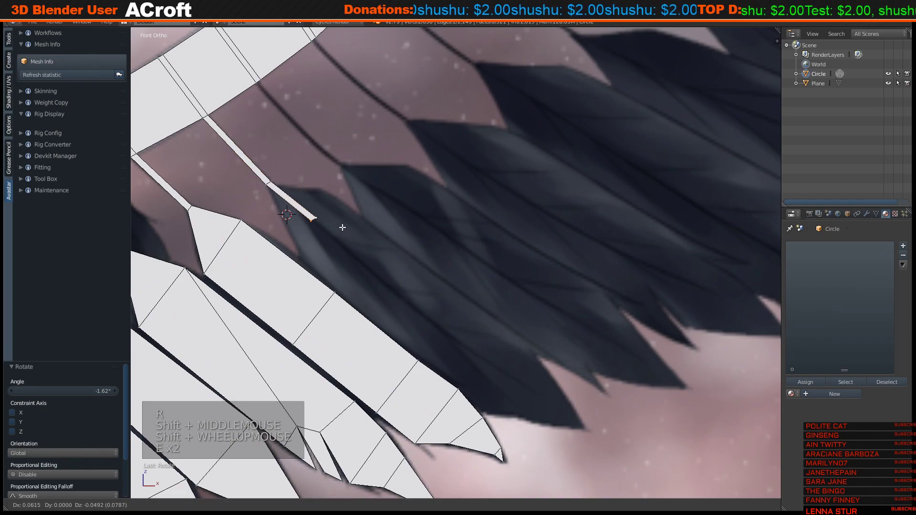
pyautogui.click(336, 222)
pyautogui.press('s')
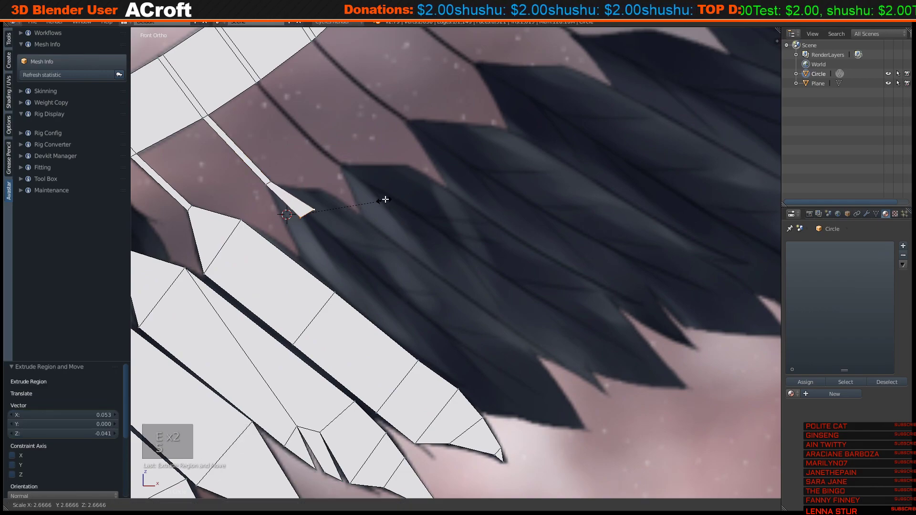
pyautogui.click(496, 117)
pyautogui.press('r')
pyautogui.click(411, 90)
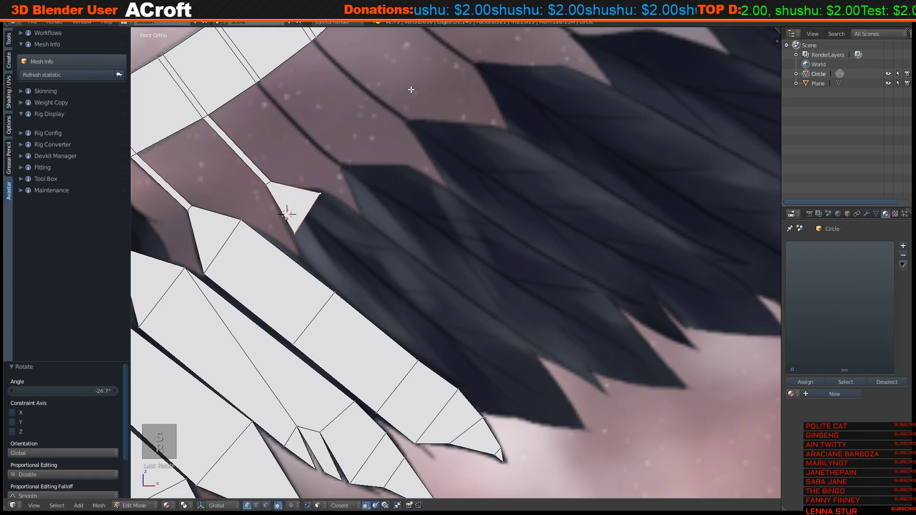
# Rotate the twelfth feather's shoulder edge by -11.4°, move it down slightly, and scale it by 1.473.
pyautogui.press('r')
pyautogui.press('r')
pyautogui.click(388, 78)
pyautogui.press('g')
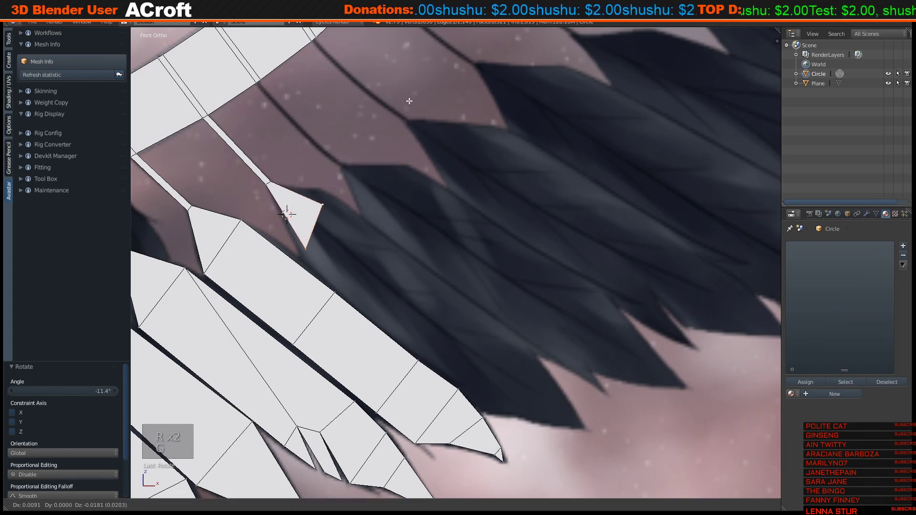
pyautogui.click(409, 101)
pyautogui.press('s')
pyautogui.click(420, 137)
# Rotate the twelfth feather's shoulder edge about -8.8°, rescale it, and move it by X -0.005, Z 0.001.
pyautogui.press('r')
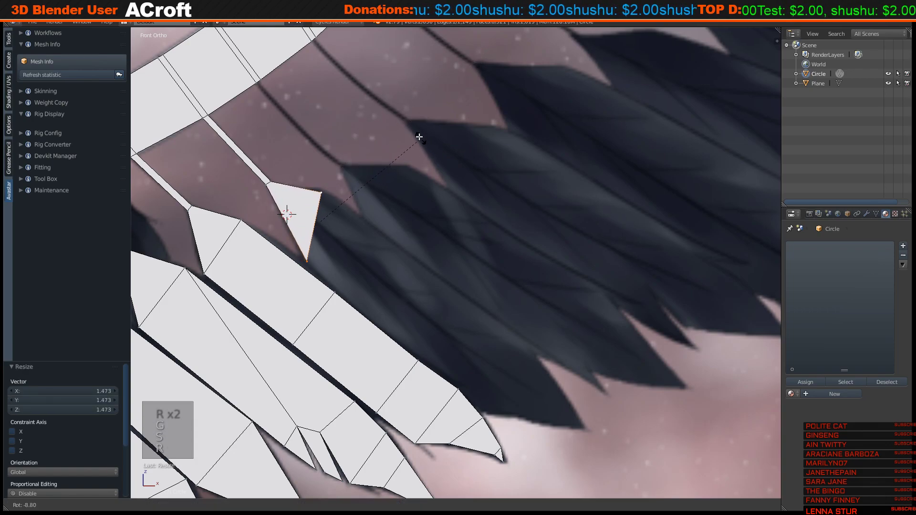
pyautogui.click(420, 137)
pyautogui.press('s')
pyautogui.click(424, 133)
pyautogui.press('g')
pyautogui.click(423, 132)
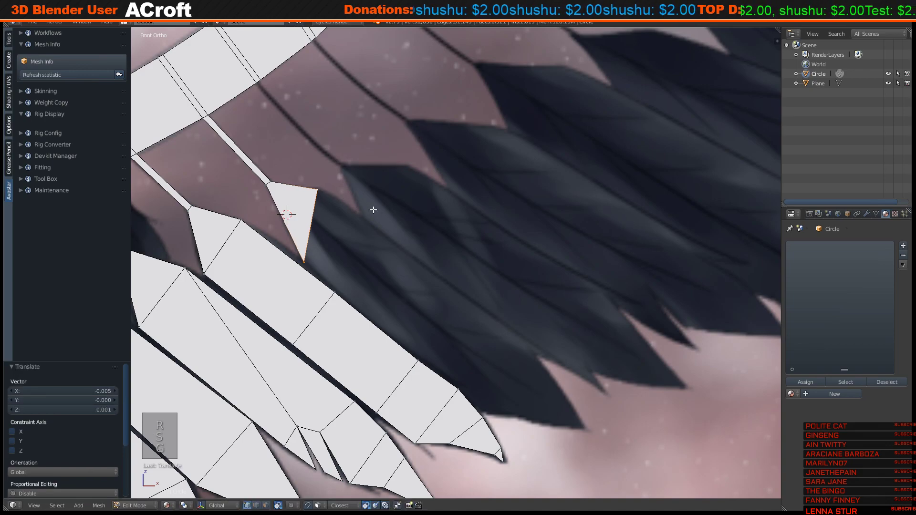
# Extrude the twelfth feather's body by X 0.096, Z -0.074 and scale its end edge by 1.146.
pyautogui.press('e')
pyautogui.click(447, 270)
pyautogui.press('s')
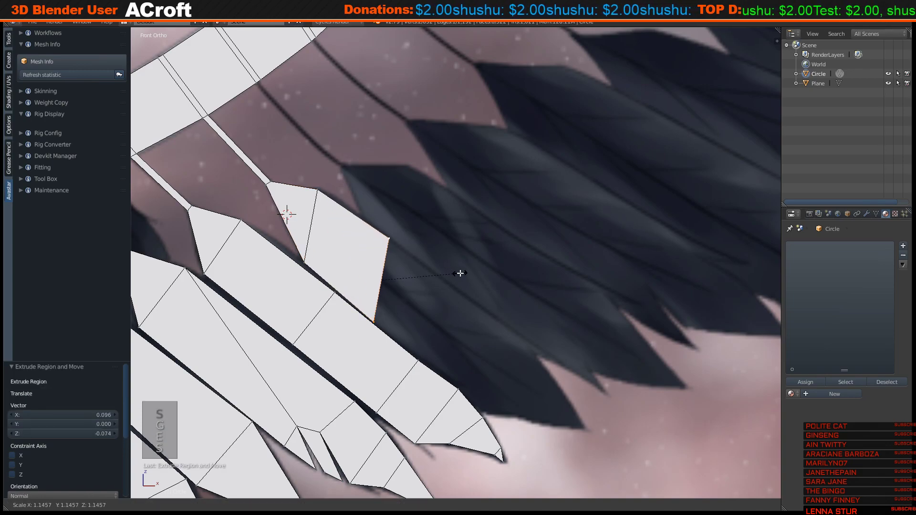
pyautogui.click(453, 274)
# Extrude the twelfth feather's body to the base of the reference tip, rotate its end edge, and move it by X 0.010, Z -0.005.
pyautogui.press('e')
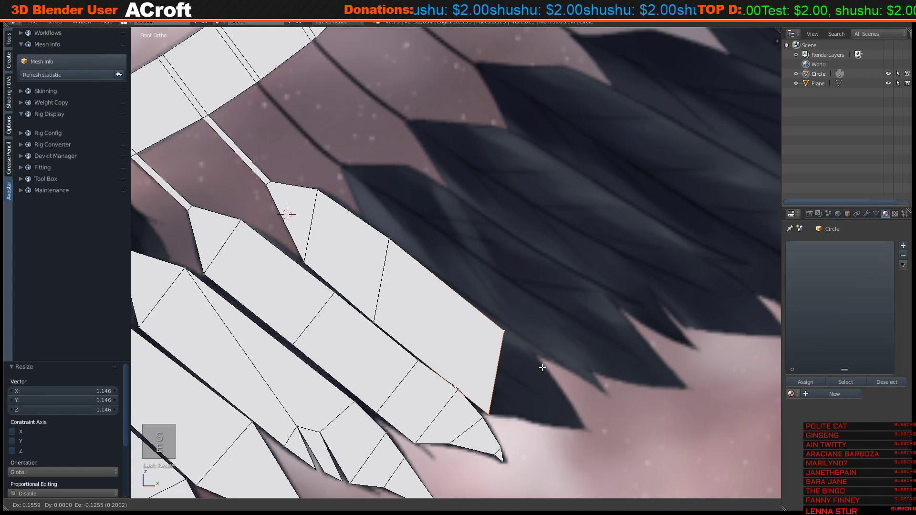
pyautogui.click(570, 389)
pyautogui.press('r')
pyautogui.click(564, 392)
pyautogui.press('g')
pyautogui.click(604, 408)
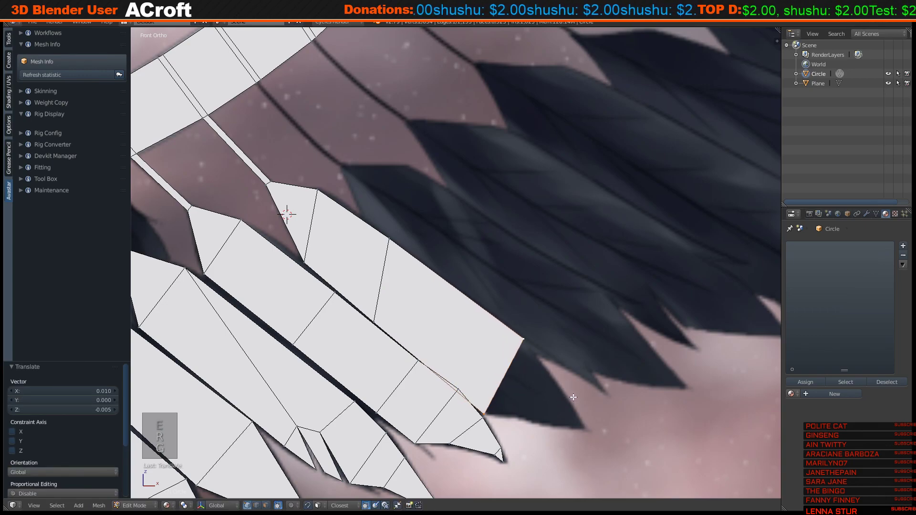
# Fit the twelfth feather's end edge to the reference by scaling it, rotating it by 9.29°, and moving it by X 0.002.
pyautogui.press('s')
pyautogui.click(578, 402)
pyautogui.press('s')
pyautogui.click(591, 399)
pyautogui.press('g')
pyautogui.click(603, 418)
pyautogui.press('g')
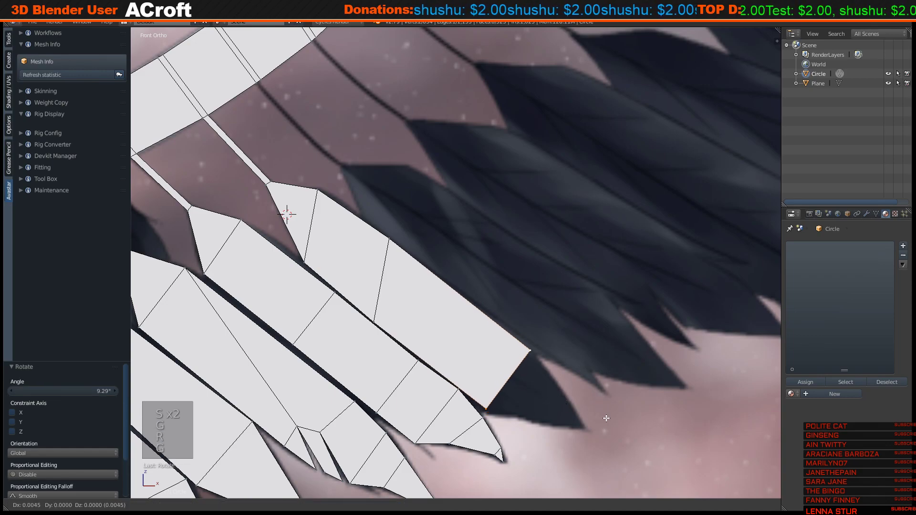
pyautogui.click(605, 417)
# Move the eleventh feather's upper body corner slightly away from the twelfth feather's lower edge and clear the selection.
pyautogui.keyDown('shift'); pyautogui.scroll(1, 583, 407); pyautogui.keyUp('shift')
pyautogui.keyDown('shift'); pyautogui.moveTo(582, 407); pyautogui.dragTo(477, 362, button='middle'); pyautogui.keyUp('shift')
pyautogui.scroll(2, 477, 363)
pyautogui.keyDown('shift'); pyautogui.moveTo(401, 350); pyautogui.dragTo(431, 290, button='middle'); pyautogui.keyUp('shift')
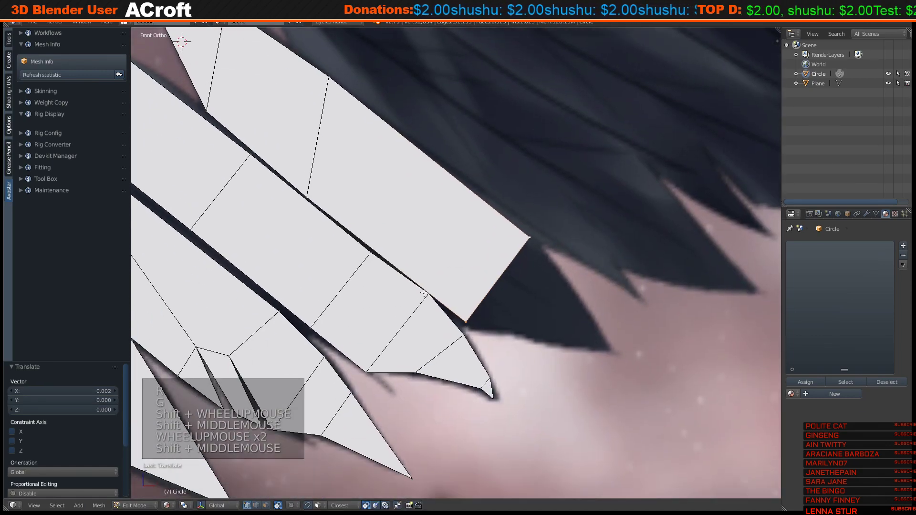
pyautogui.rightClick(432, 290)
pyautogui.press('g')
pyautogui.press('a')
# Extrude the twelfth feather's end edge past the reference tip and merge the new vertices at center.
pyautogui.rightClick(526, 241)
pyautogui.keyDown('shift'); pyautogui.rightClick(524, 245); pyautogui.keyUp('shift')
pyautogui.press('e')
pyautogui.click(656, 359)
pyautogui.press('w')
pyautogui.click(624, 302)
pyautogui.click(624, 302)
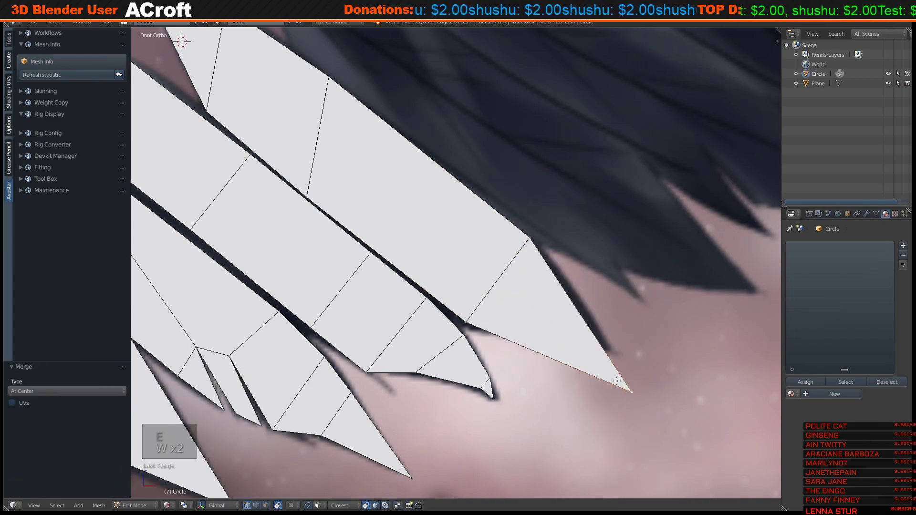
# Move the twelfth feather's merged tip vertex to the point of the reference feather and deselect everything.
pyautogui.press('g')
pyautogui.click(611, 269)
pyautogui.scroll(-1, 547, 245)
pyautogui.scroll(-4, 547, 246)
pyautogui.press('a')
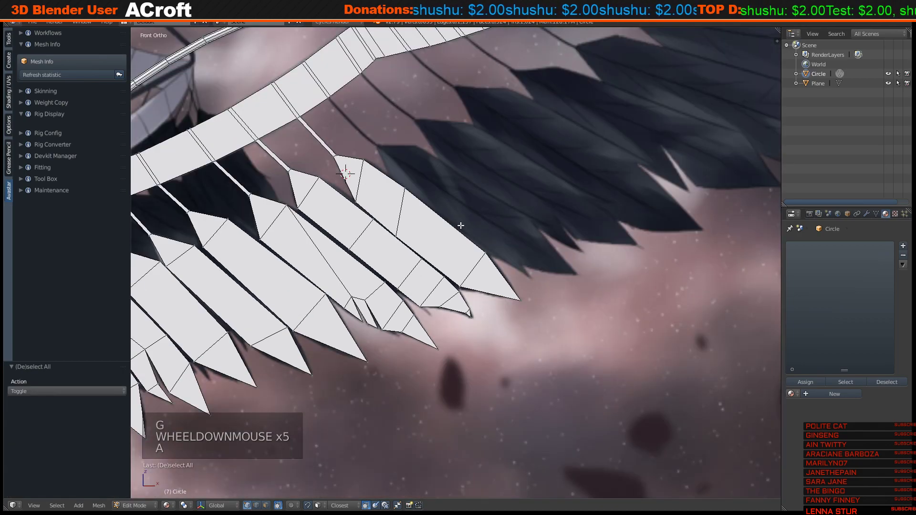
# Extrude the thirteenth feather's stem from the wing band in two segments along the reference, by X 0.061, Z -0.072 and X 0.053, Z -0.043.
pyautogui.keyDown('shift'); pyautogui.moveTo(547, 245); pyautogui.dragTo(501, 306, button='middle'); pyautogui.keyUp('shift')
pyautogui.scroll(-5, 521, 365)
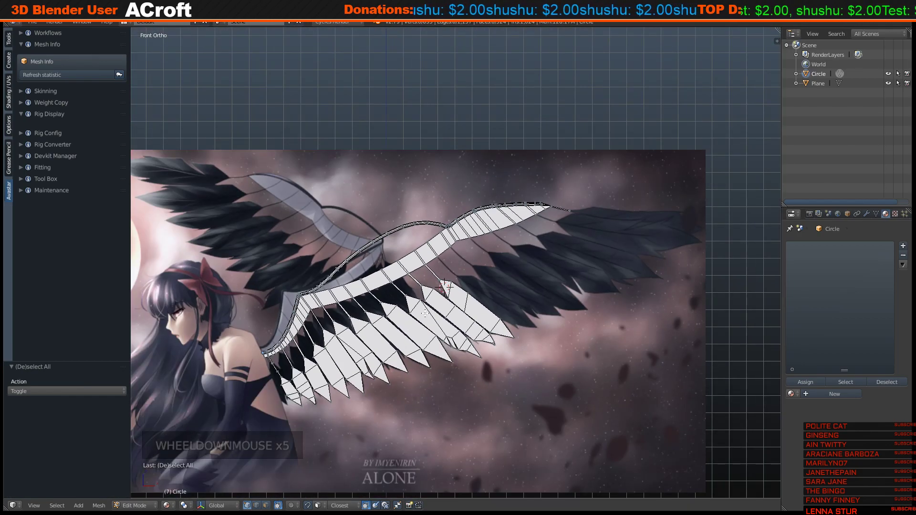
pyautogui.keyDown('shift'); pyautogui.moveTo(504, 320); pyautogui.dragTo(340, 264, button='middle'); pyautogui.keyUp('shift')
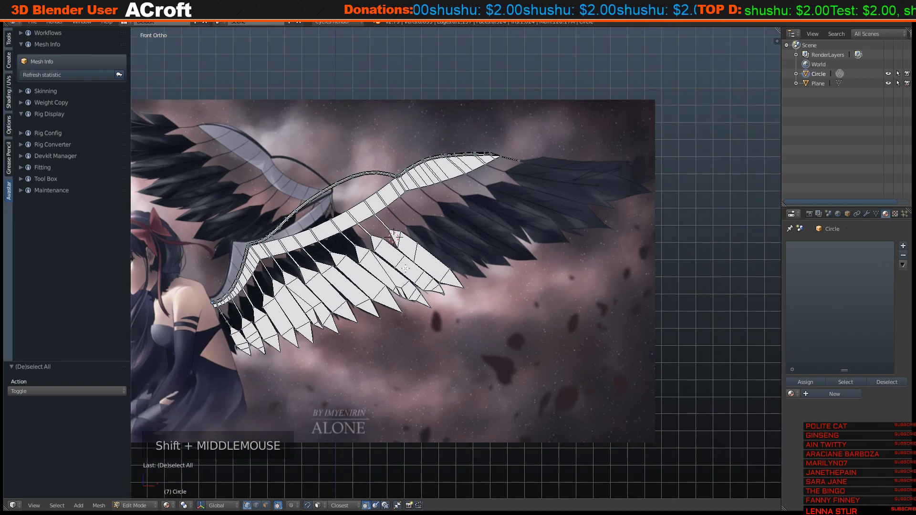
pyautogui.scroll(5, 497, 233)
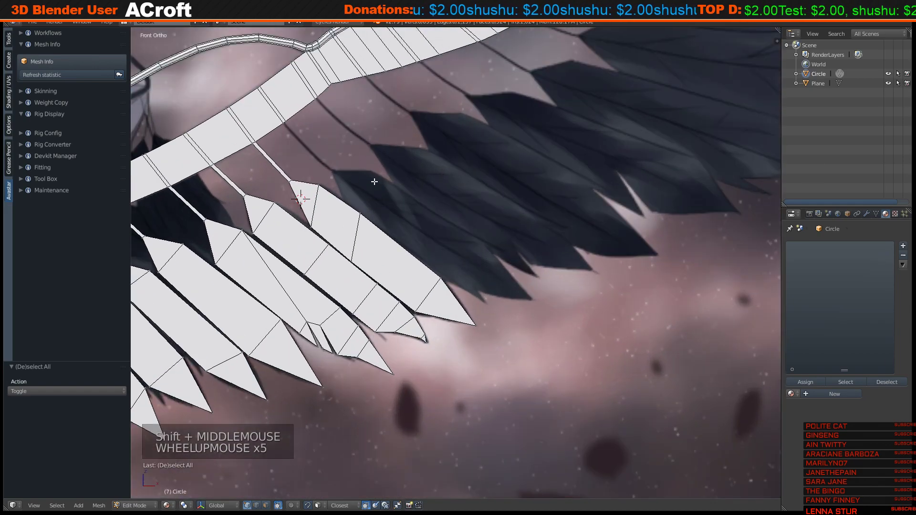
pyautogui.keyDown('shift'); pyautogui.moveTo(374, 184); pyautogui.dragTo(368, 221, button='middle'); pyautogui.keyUp('shift')
pyautogui.scroll(3, 368, 221)
pyautogui.rightClick(283, 167)
pyautogui.keyDown('shift'); pyautogui.rightClick(276, 155); pyautogui.keyUp('shift')
pyautogui.press('e')
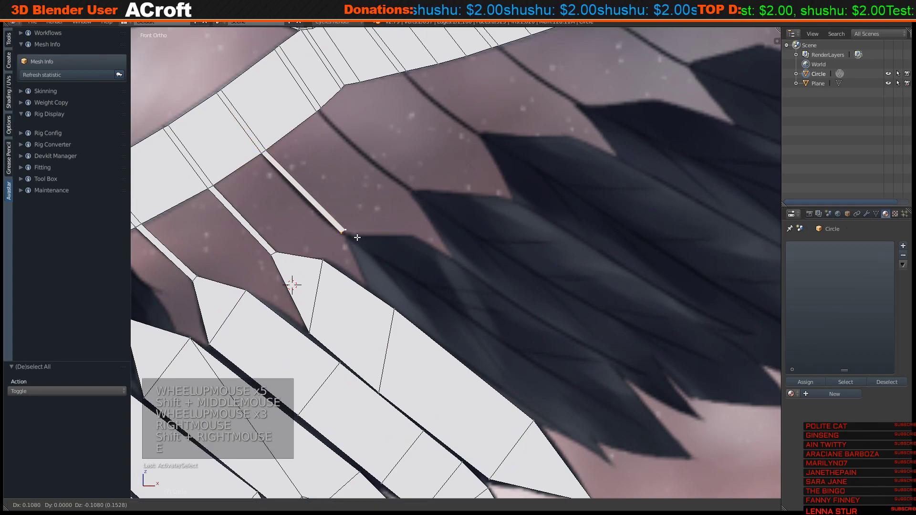
pyautogui.click(322, 213)
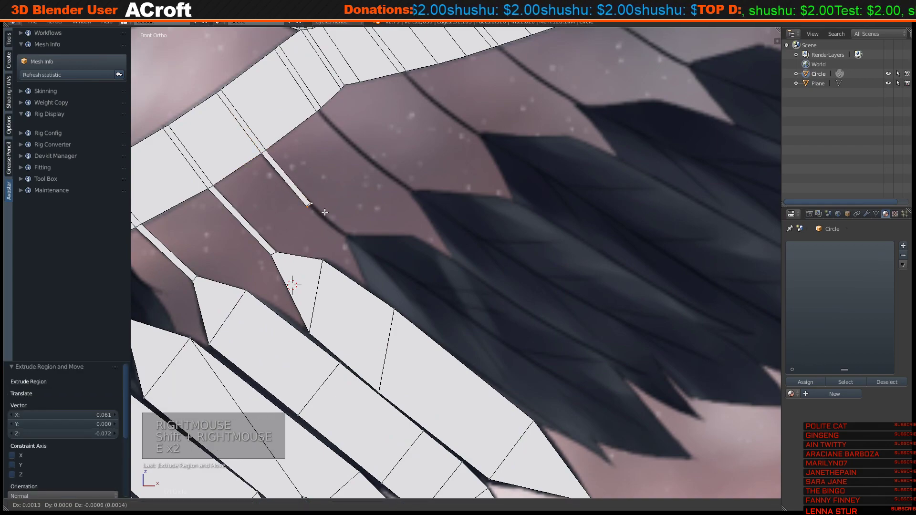
pyautogui.press('e')
pyautogui.click(362, 242)
# Extrude the stem's end and spread its corners to the reference feather's width, by X 0.023, Z 0.035 and X -0.025, Z -0.036.
pyautogui.press('e')
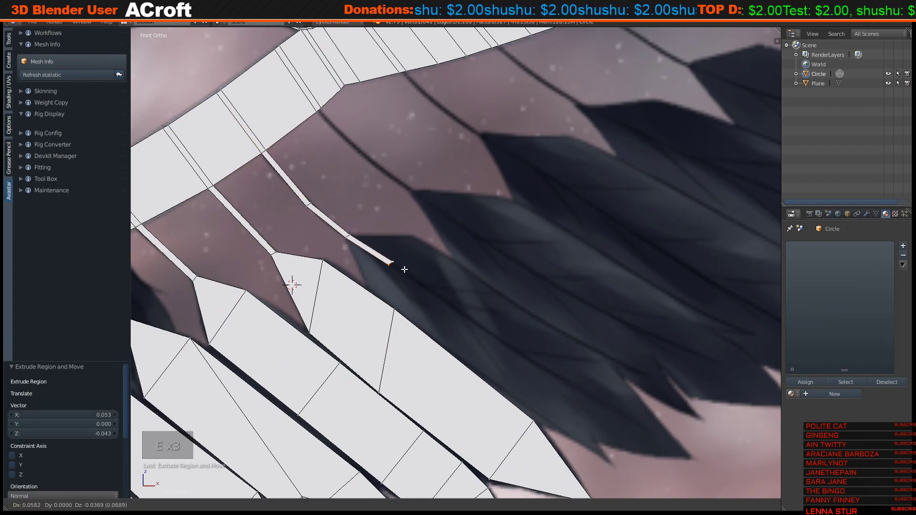
pyautogui.click(404, 270)
pyautogui.rightClick(392, 260)
pyautogui.press('g')
pyautogui.click(409, 234)
pyautogui.rightClick(384, 263)
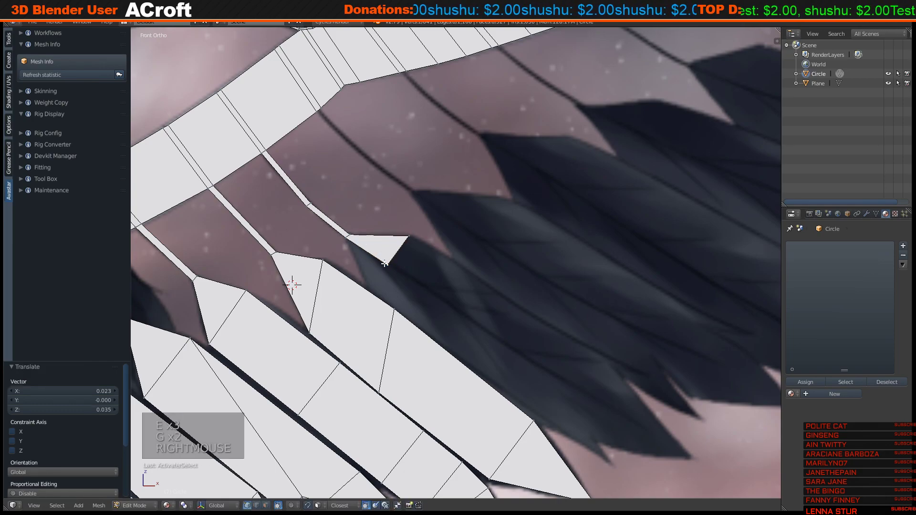
pyautogui.press('g')
pyautogui.click(370, 290)
# Extrude the thirteenth feather's body by X 0.271, Z -0.171 and move its lower end corner by X -0.028, Z -0.013.
pyautogui.keyDown('shift'); pyautogui.rightClick(409, 236); pyautogui.keyUp('shift')
pyautogui.keyDown('shift'); pyautogui.moveTo(408, 280); pyautogui.dragTo(373, 240, button='middle'); pyautogui.keyUp('shift')
pyautogui.press('e')
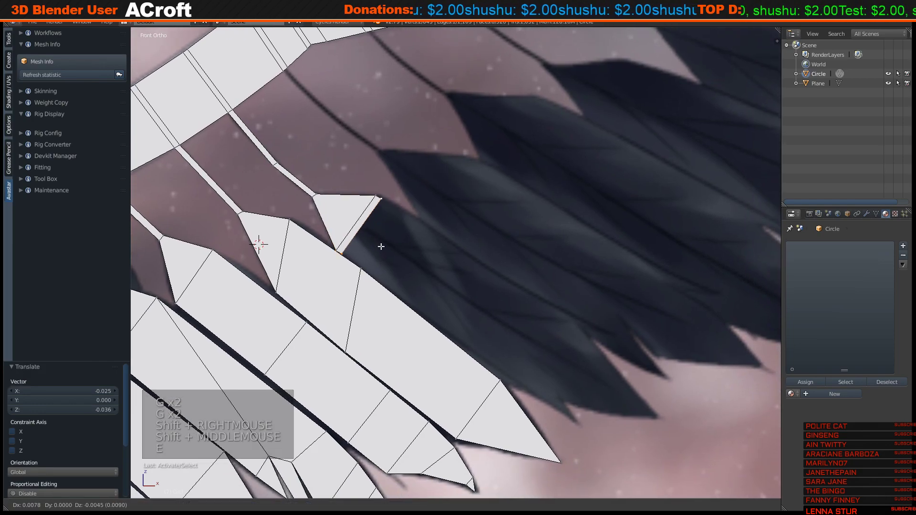
pyautogui.click(566, 362)
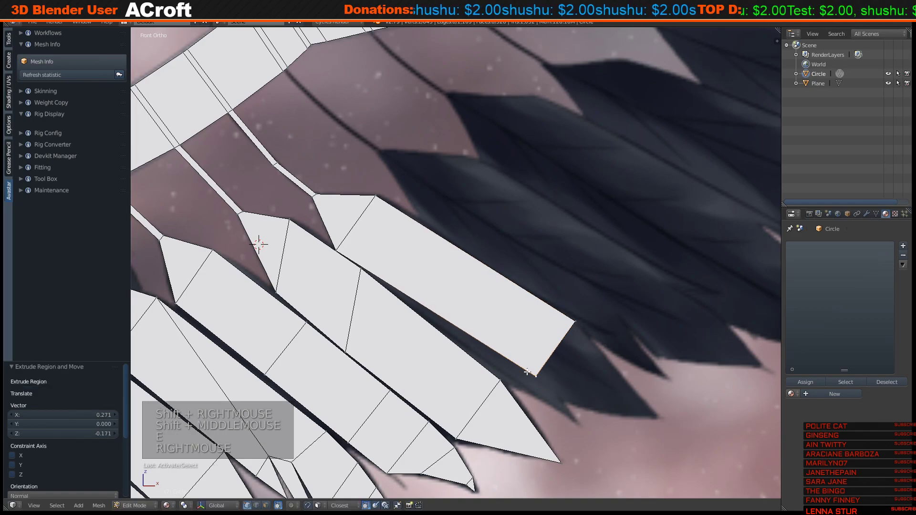
pyautogui.press('g')
pyautogui.press('g')
pyautogui.click(524, 371)
pyautogui.keyDown('shift'); pyautogui.moveTo(525, 370); pyautogui.dragTo(485, 333, button='middle'); pyautogui.keyUp('shift')
pyautogui.scroll(2, 486, 332)
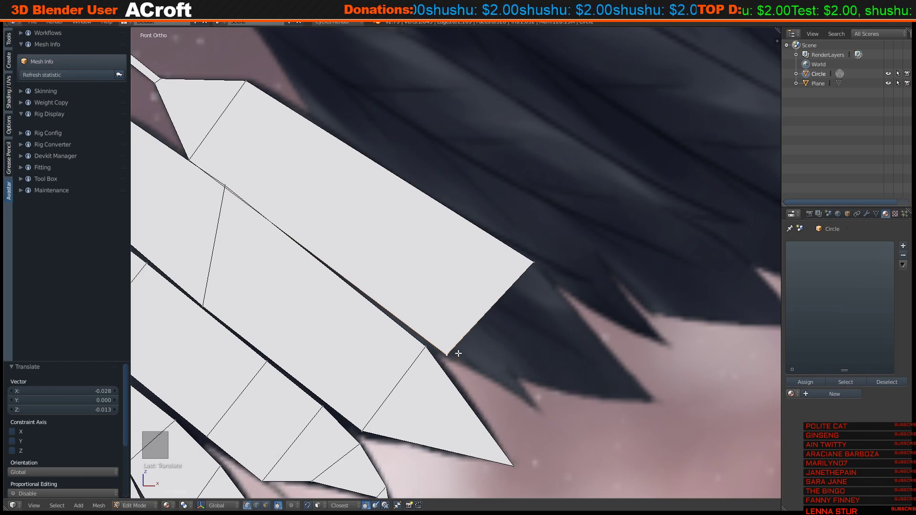
# Scale the body's end edge down to a narrow strip and move it beside the twelfth feather's edge above the small side tip.
pyautogui.keyDown('shift'); pyautogui.rightClick(536, 262); pyautogui.keyUp('shift')
pyautogui.press('s')
pyautogui.click(576, 270)
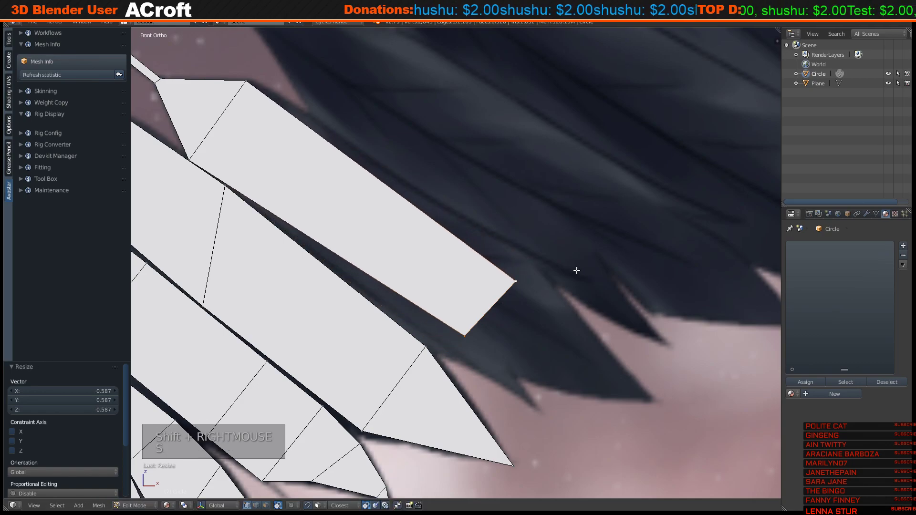
pyautogui.press('g')
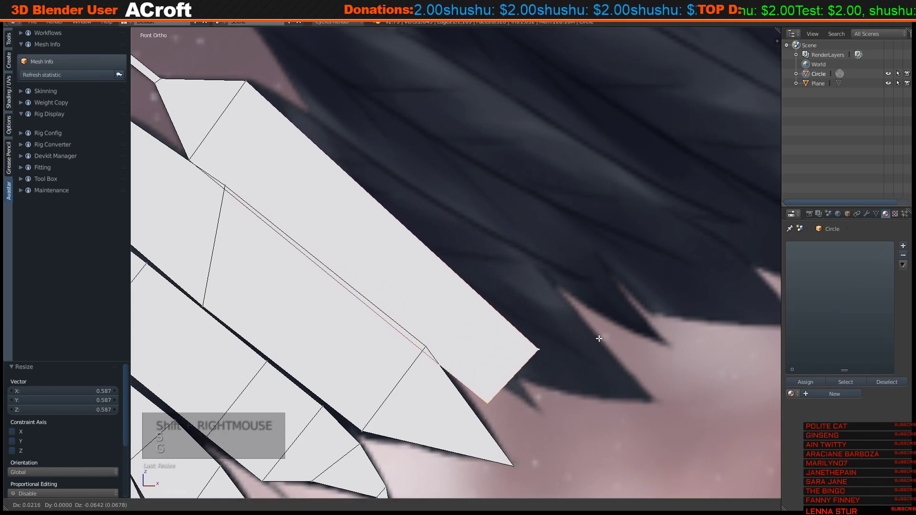
pyautogui.click(594, 331)
pyautogui.press('s')
pyautogui.click(558, 359)
pyautogui.press('g')
pyautogui.click(482, 333)
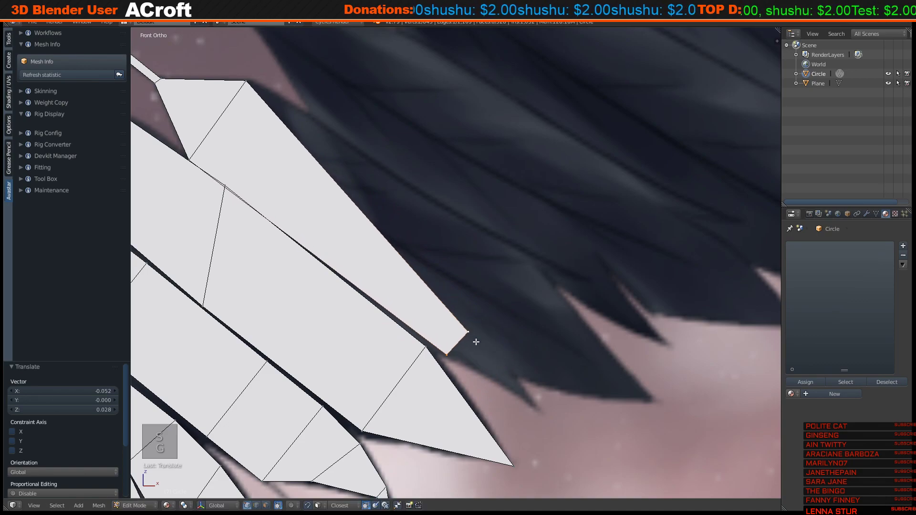
# Extrude the narrow end edge by X 0.052, Z -0.039 and adjust the new corners to the base of the small side tip.
pyautogui.press('e')
pyautogui.click(530, 388)
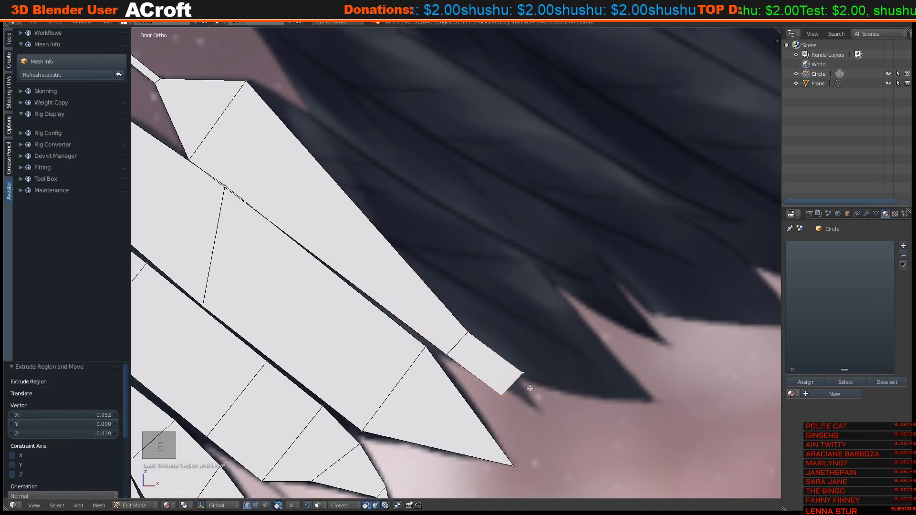
pyautogui.press('g')
pyautogui.click(514, 381)
pyautogui.press('g')
pyautogui.click(516, 377)
# Extrude the strip's end edge to the small side tip and merge the new vertices at center.
pyautogui.keyDown('shift'); pyautogui.rightClick(516, 378); pyautogui.keyUp('shift')
pyautogui.press('e')
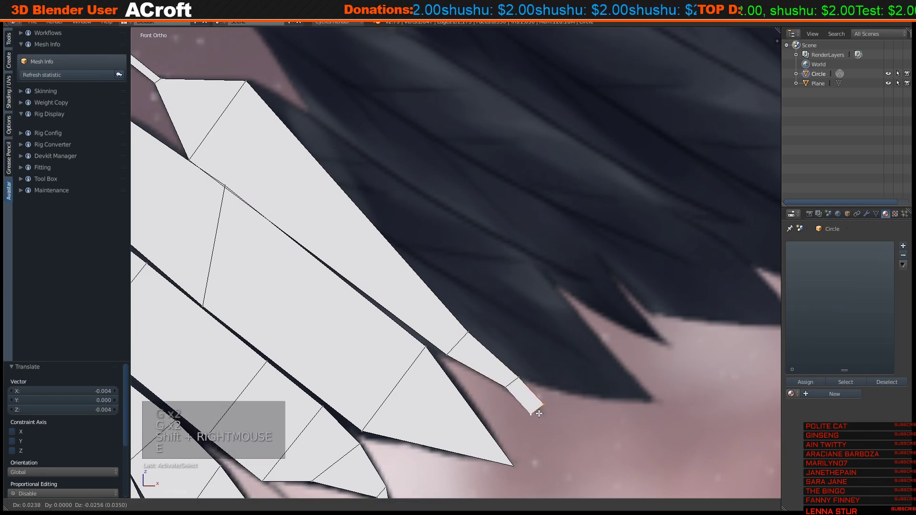
pyautogui.click(539, 403)
pyautogui.press('w')
pyautogui.click(555, 301)
pyautogui.click(554, 301)
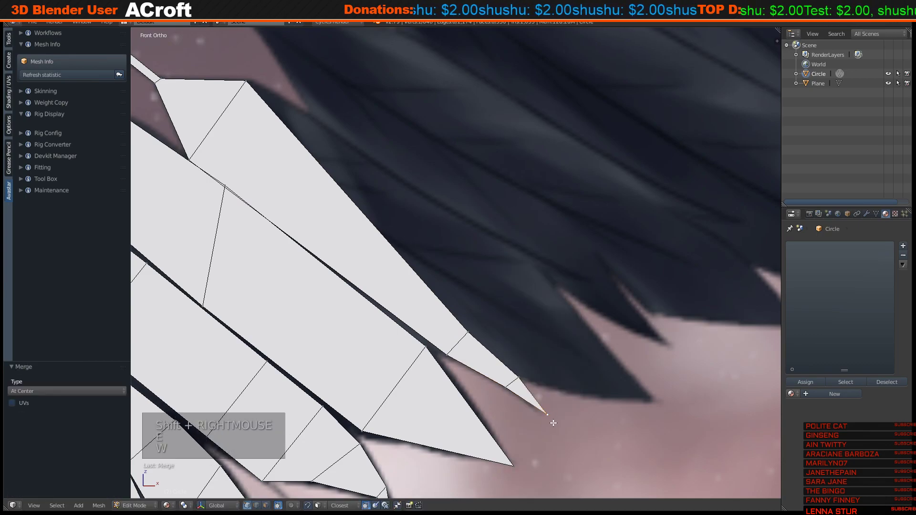
# Extrude the upper shoulder vertex along the feather outline by X 0.270, Z -0.170, on to the main tip, and back toward the strip.
pyautogui.rightClick(256, 78)
pyautogui.press('e')
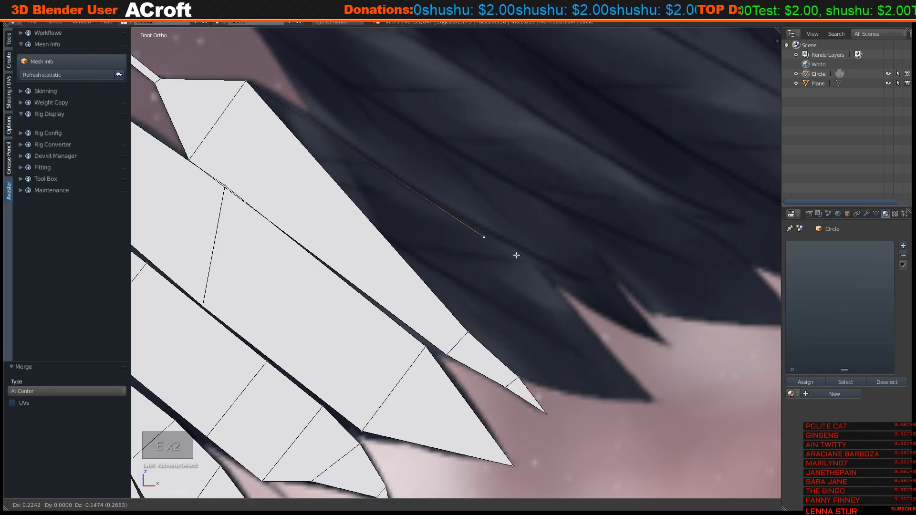
pyautogui.click(552, 271)
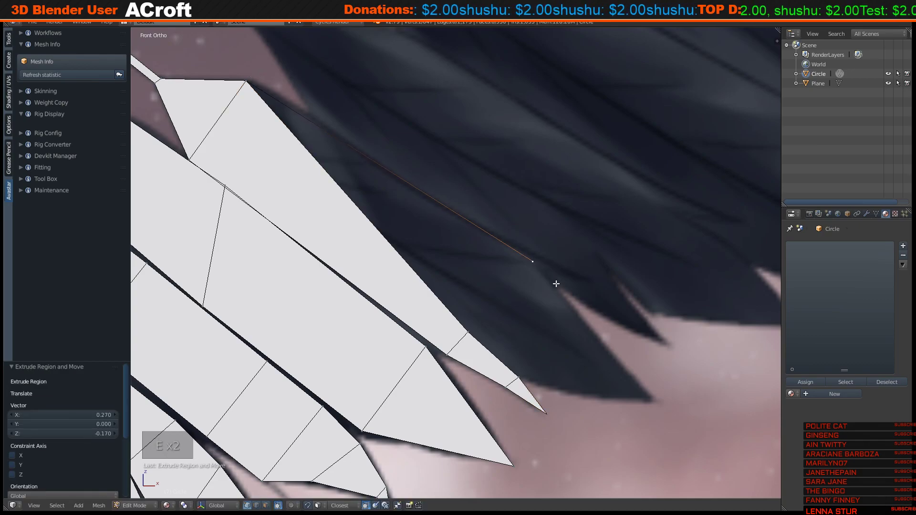
pyautogui.press('e')
pyautogui.click(677, 419)
pyautogui.press('e')
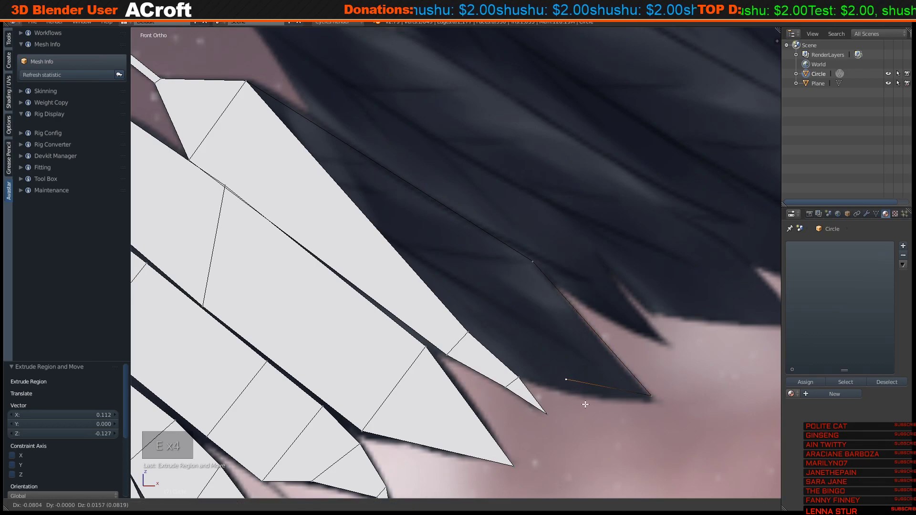
pyautogui.click(539, 368)
# Merge the outline's end vertex at last onto the narrow strip's upper corner.
pyautogui.keyDown('shift'); pyautogui.rightClick(496, 321); pyautogui.keyUp('shift')
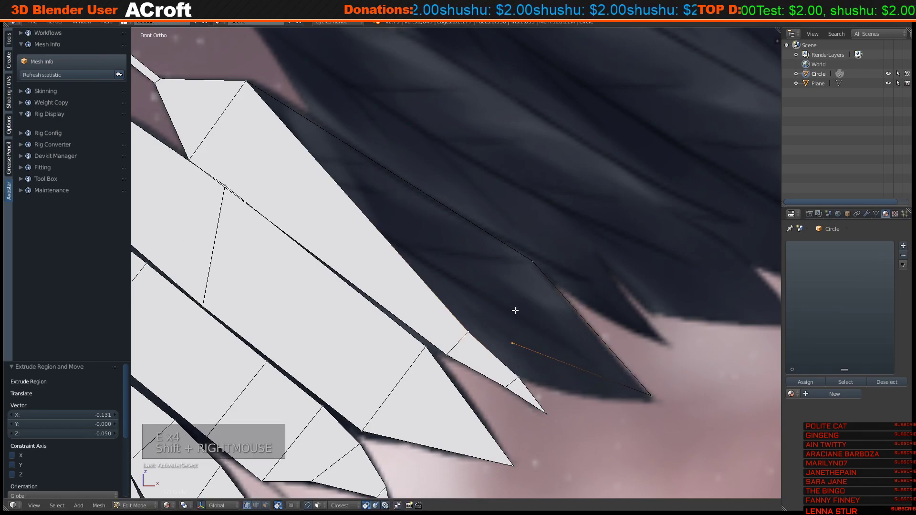
pyautogui.press('w')
pyautogui.click(497, 302)
pyautogui.click(483, 293)
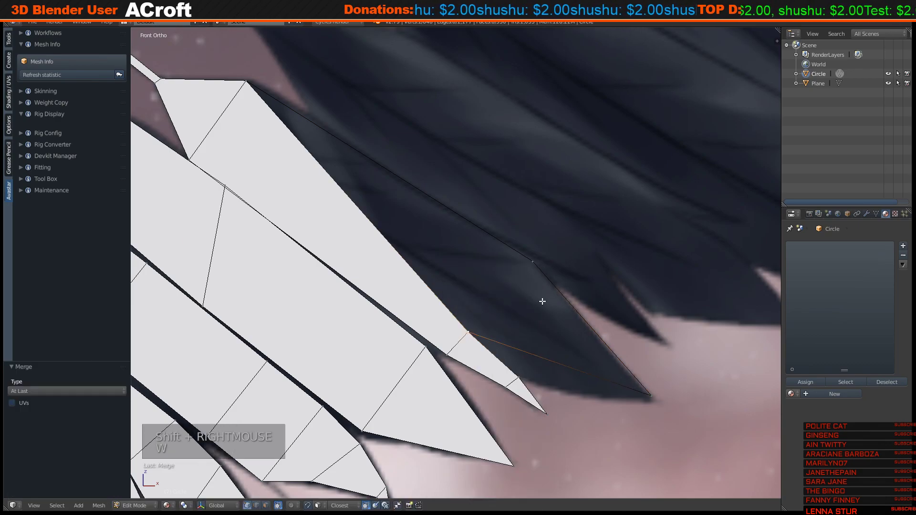
# Connect the notch corner to the main tip and the strip's upper corner to the outline's upper corner with edges, then deselect.
pyautogui.rightClick(520, 377)
pyautogui.keyDown('shift'); pyautogui.rightClick(648, 394); pyautogui.keyUp('shift')
pyautogui.press('f')
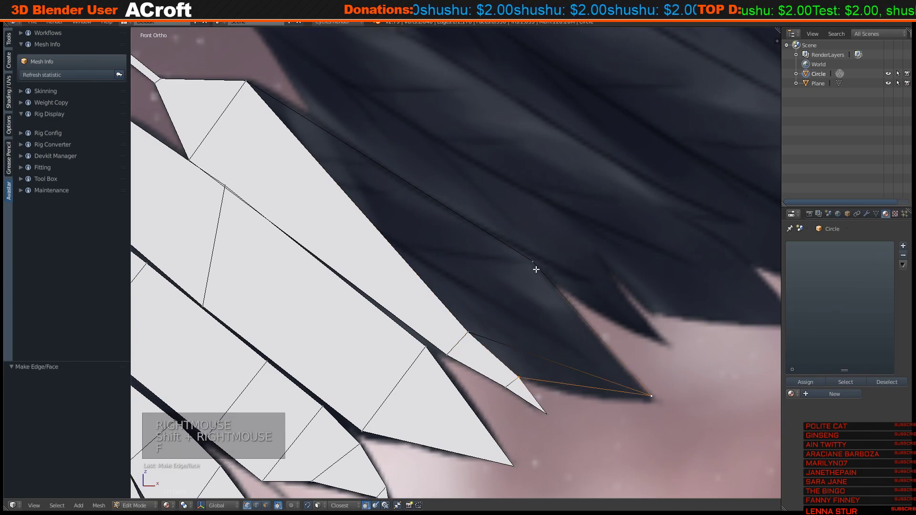
pyautogui.press('a')
pyautogui.rightClick(472, 331)
pyautogui.keyDown('shift'); pyautogui.rightClick(520, 270); pyautogui.keyUp('shift')
pyautogui.press('f')
pyautogui.press('a')
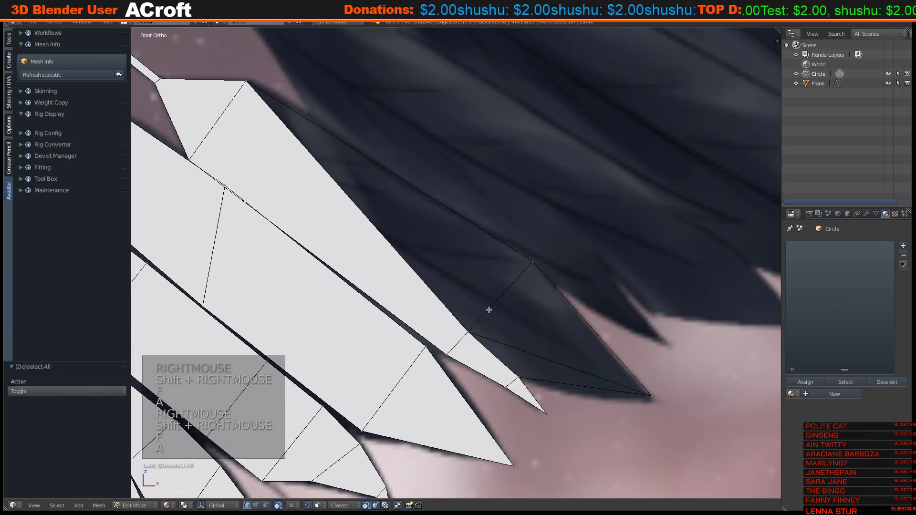
# Fill the open outline of the thirteenth feather with faces and clear the selection.
pyautogui.keyDown('alt'); pyautogui.rightClick(520, 279); pyautogui.keyUp('alt')
pyautogui.press('f')
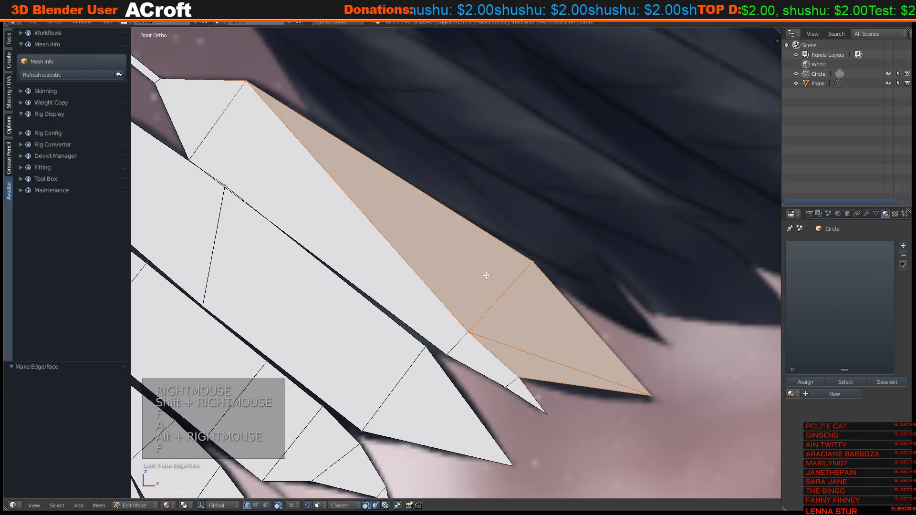
pyautogui.press('a')
pyautogui.scroll(-4, 486, 275)
pyautogui.scroll(3, 552, 357)
pyautogui.scroll(-4, 545, 354)
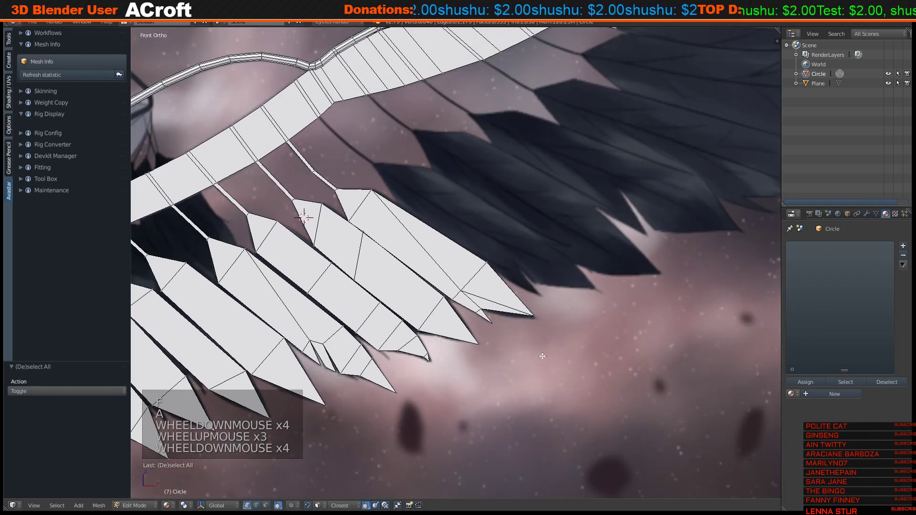
# Dissolve the diagonal edge running to the thirteenth feather's main tip.
pyautogui.scroll(4, 521, 349)
pyautogui.keyDown('alt'); pyautogui.rightClick(624, 371); pyautogui.keyUp('alt')
pyautogui.press('x')
pyautogui.click(600, 415)
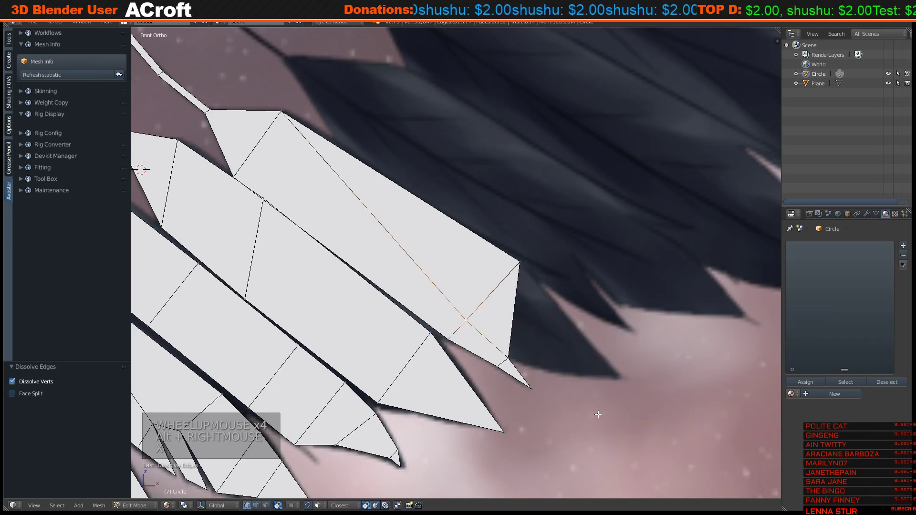
# Extrude the blunt end edge by X 0.133, Z -0.074, merge its vertices at last, and move the merged vertex to the reference tip.
pyautogui.rightClick(523, 261)
pyautogui.keyDown('shift'); pyautogui.rightClick(515, 358); pyautogui.keyUp('shift')
pyautogui.press('e')
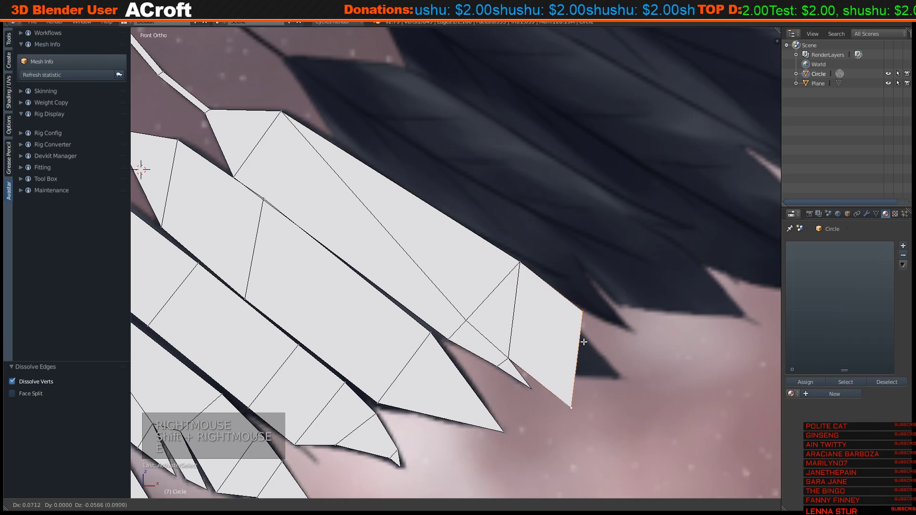
pyautogui.click(624, 334)
pyautogui.press('w')
pyautogui.click(616, 306)
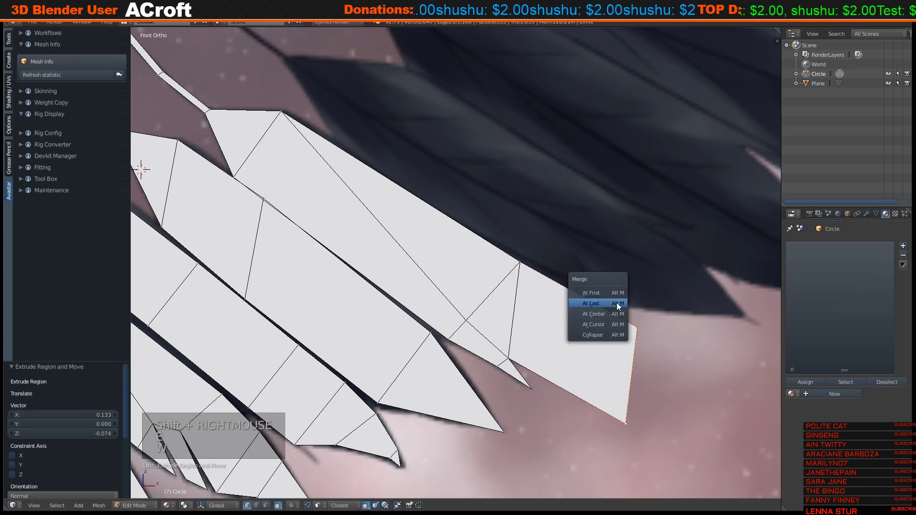
pyautogui.click(616, 307)
pyautogui.press('g')
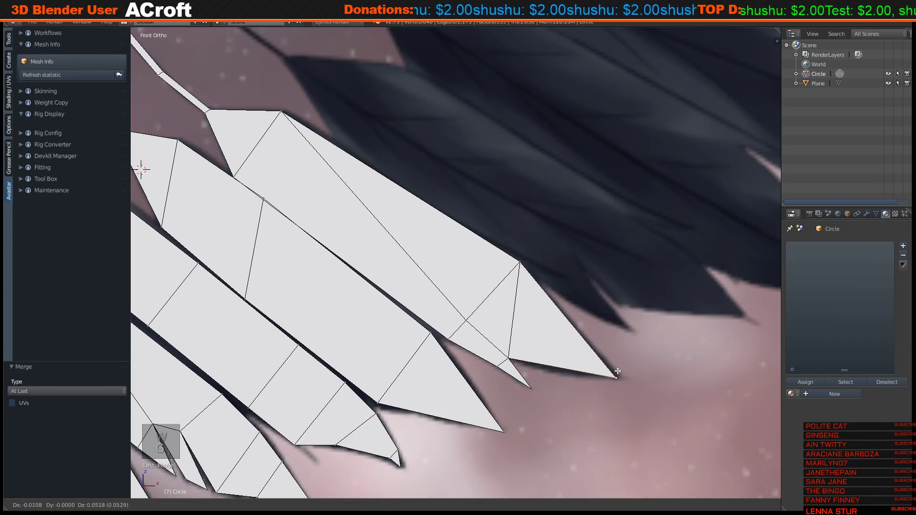
pyautogui.click(627, 376)
# Dissolve the cross edge between the notch and the upper corner in the thirteenth feather's tip, then deselect everything.
pyautogui.keyDown('alt'); pyautogui.rightClick(514, 323); pyautogui.keyUp('alt')
pyautogui.press('x')
pyautogui.click(563, 329)
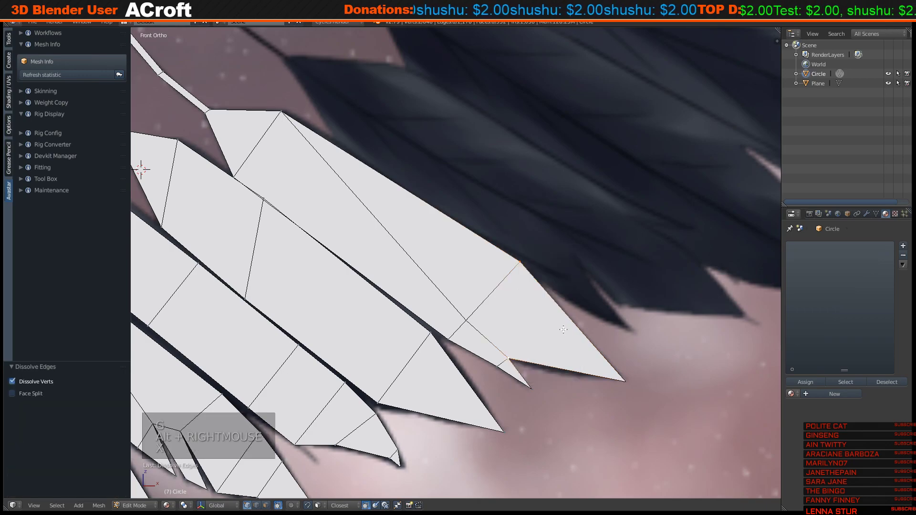
pyautogui.press('a')
# Switch to edge selection and inspect the edges around the thirteenth feather's tip.
pyautogui.rightClick(498, 288)
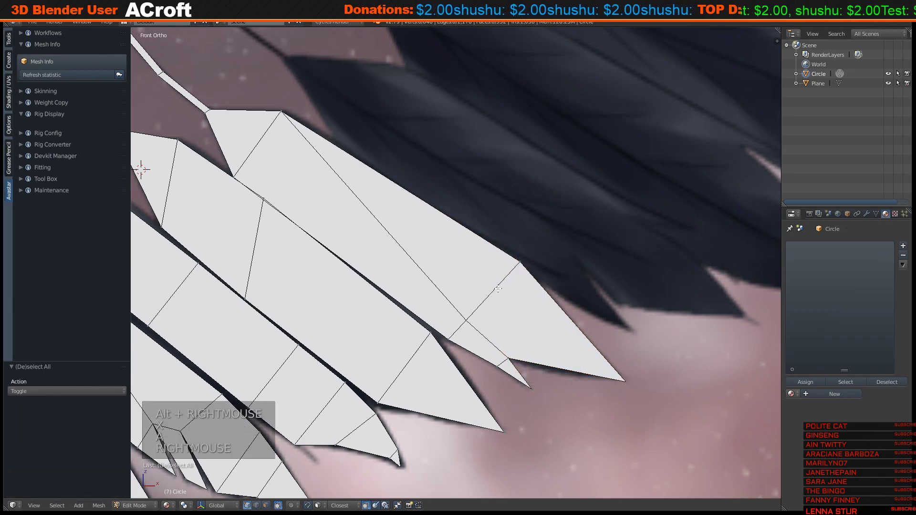
pyautogui.click(256, 505)
pyautogui.rightClick(486, 339)
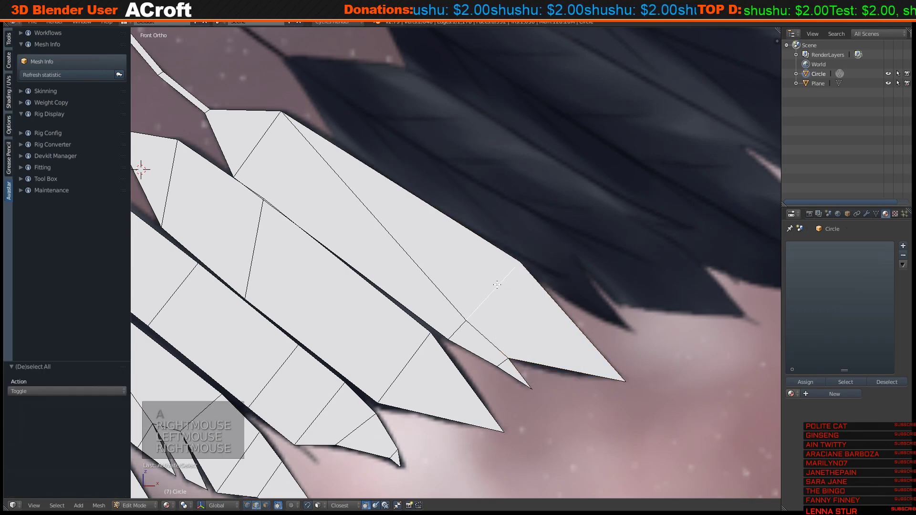
pyautogui.rightClick(486, 339)
pyautogui.rightClick(541, 310)
pyautogui.rightClick(540, 311)
pyautogui.scroll(-5, 487, 317)
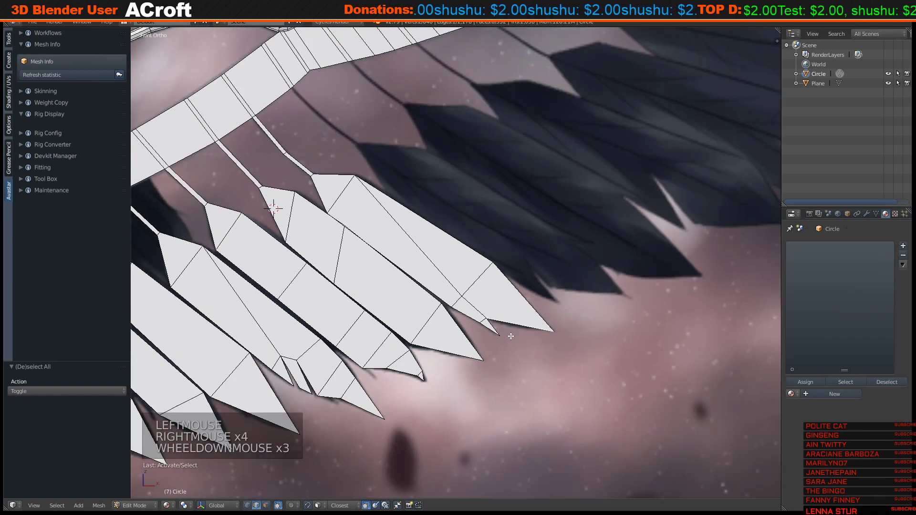
pyautogui.scroll(4, 488, 317)
pyautogui.scroll(-3, 418, 201)
# Extrude the next narrow lower edge of the wing band to the reference quill's end, and once more by X 0.098, Z -0.061.
pyautogui.keyDown('shift'); pyautogui.moveTo(418, 200); pyautogui.dragTo(341, 186, button='middle'); pyautogui.keyUp('shift')
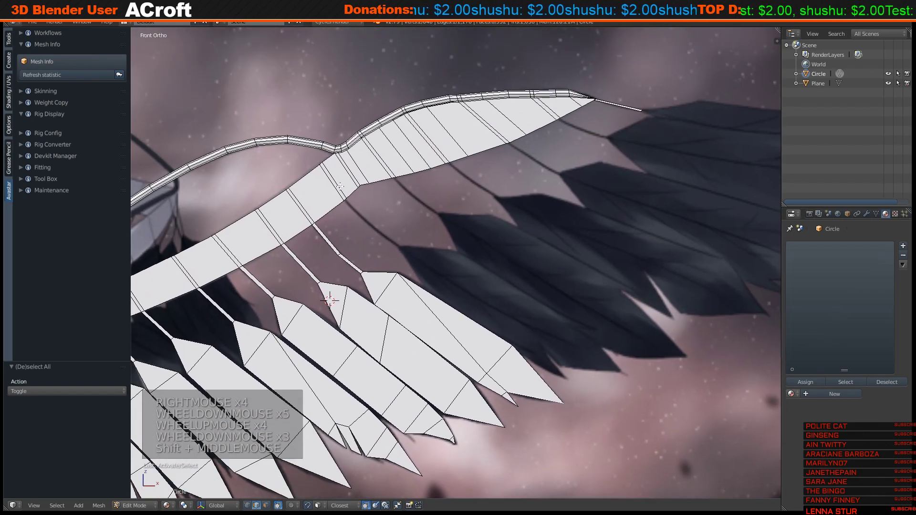
pyautogui.rightClick(345, 202)
pyautogui.rightClick(345, 202)
pyautogui.rightClick(346, 202)
pyautogui.press('e')
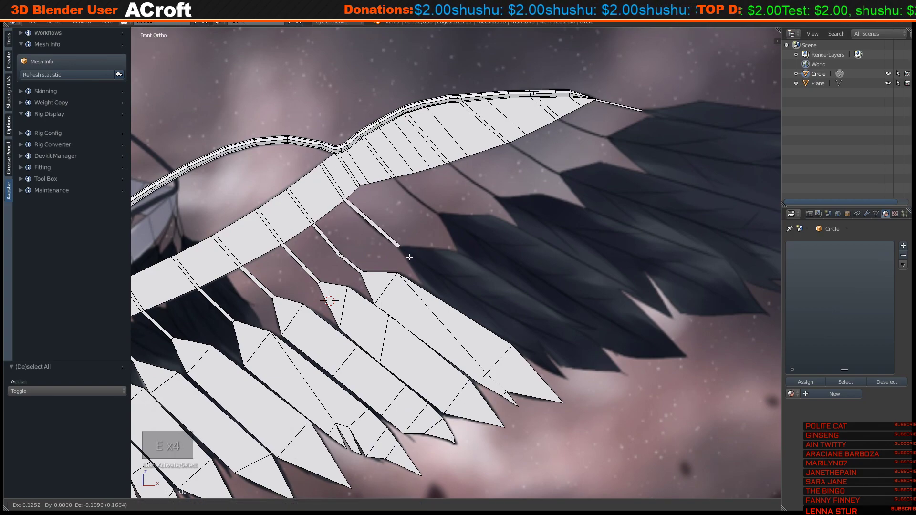
pyautogui.click(409, 257)
pyautogui.press('e')
pyautogui.click(450, 283)
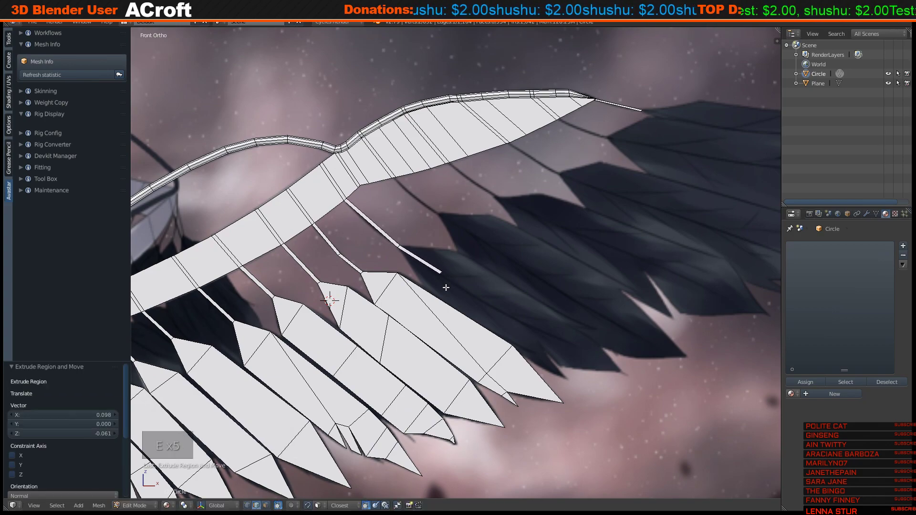
# Widen the fourteenth feather's base by moving its upper end vertex X 0.027, Z 0.049 and its lower one X -0.022, Z -0.041.
pyautogui.scroll(3, 431, 271)
pyautogui.press('g')
pyautogui.press('g')
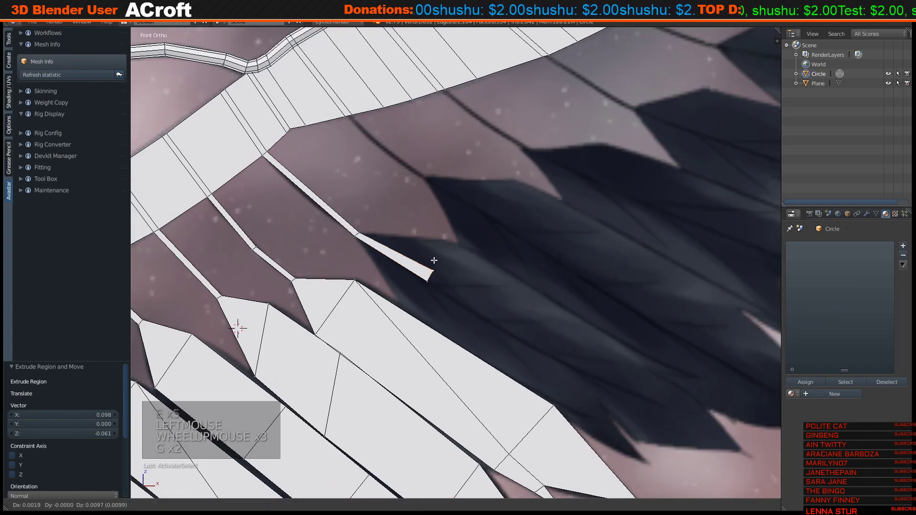
pyautogui.click(449, 231)
pyautogui.rightClick(426, 282)
pyautogui.press('g')
pyautogui.press('g')
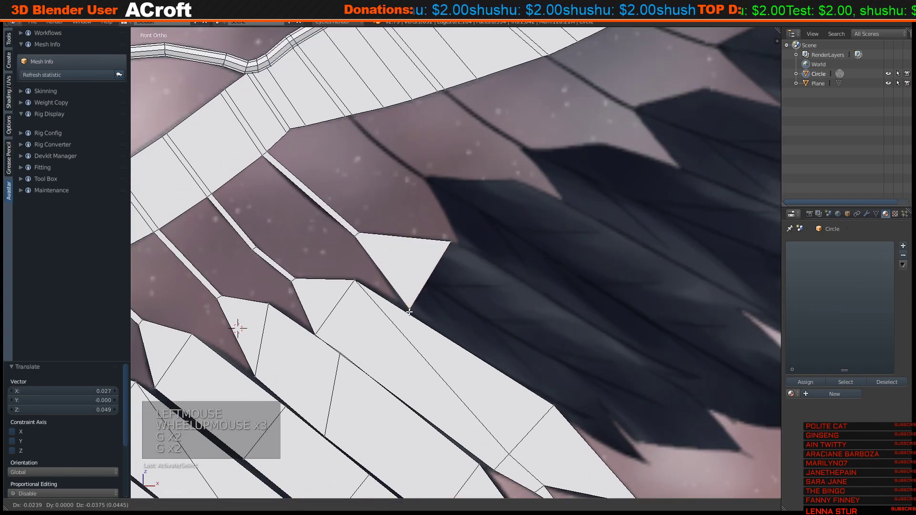
pyautogui.click(411, 311)
# Extrude the lower outline by X 0.204, Z -0.129, continue around the small lower tip, and join its base vertices with an edge.
pyautogui.keyDown('shift'); pyautogui.moveTo(432, 333); pyautogui.dragTo(368, 233, button='middle'); pyautogui.keyUp('shift')
pyautogui.press('e')
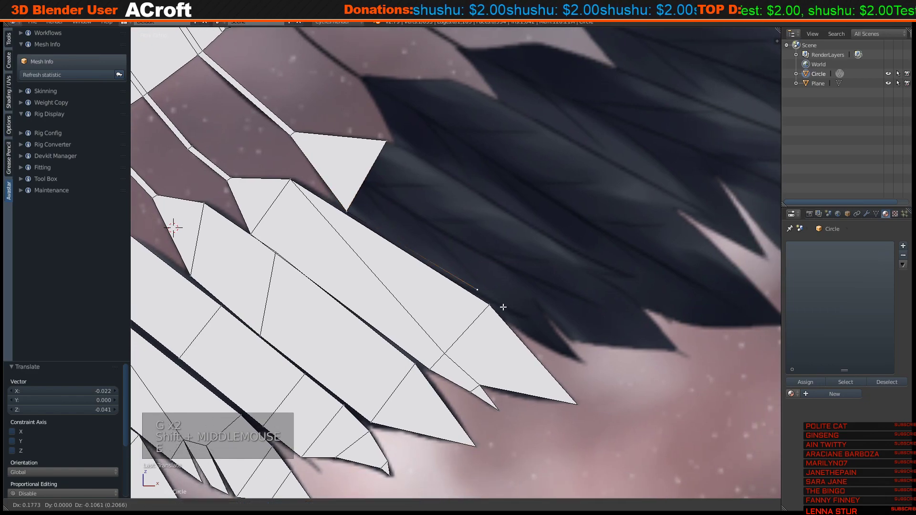
pyautogui.click(513, 318)
pyautogui.press('e')
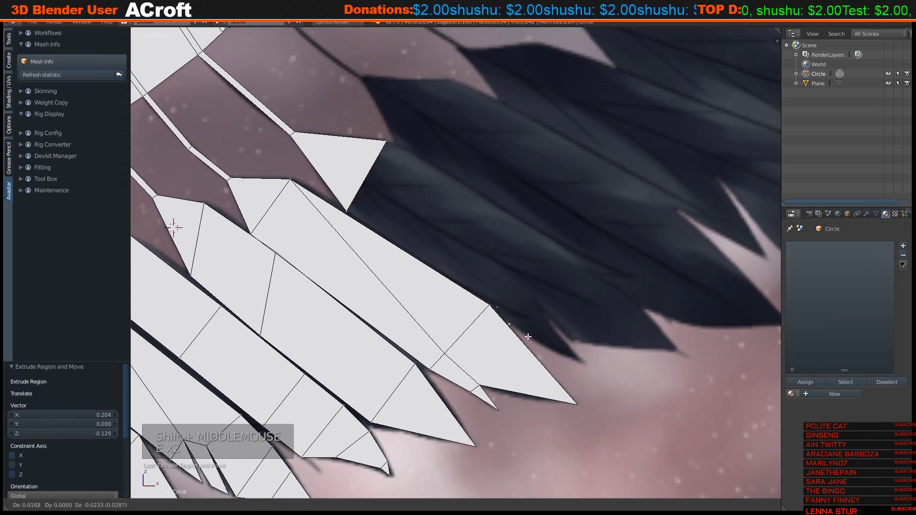
pyautogui.click(537, 340)
pyautogui.press('e')
pyautogui.click(600, 374)
pyautogui.press('e')
pyautogui.click(559, 330)
pyautogui.keyDown('shift'); pyautogui.rightClick(520, 330); pyautogui.keyUp('shift')
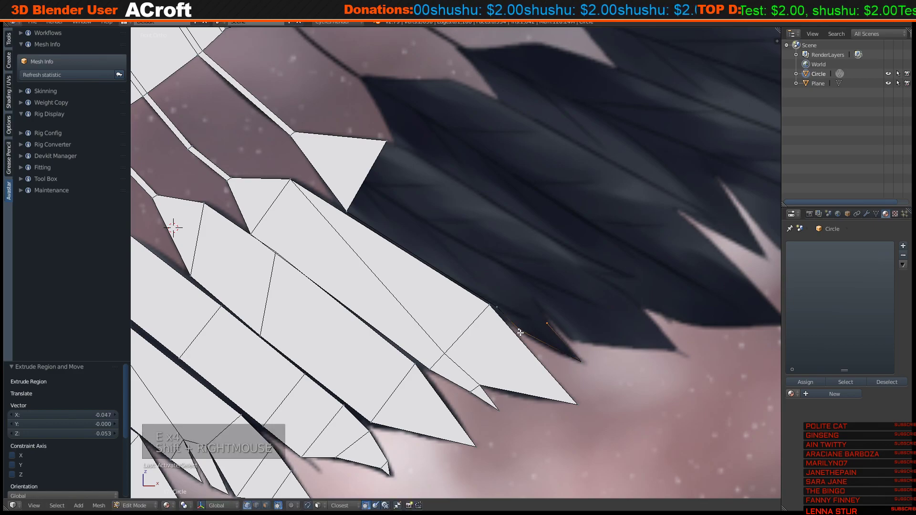
pyautogui.press('f')
# Extrude a vertex inward from the small tip's upper base and join it to the lower outline's corner vertex.
pyautogui.press('e')
pyautogui.press('e')
pyautogui.click(531, 292)
pyautogui.keyDown('shift'); pyautogui.rightClick(528, 301); pyautogui.keyUp('shift')
pyautogui.press('f')
# Extrude the outline by X 0.047, Z -0.056 and X 0.148, Z -0.014 to the main tip, then back up to the side tip's notch.
pyautogui.press('e')
pyautogui.press('e')
pyautogui.click(572, 341)
pyautogui.press('e')
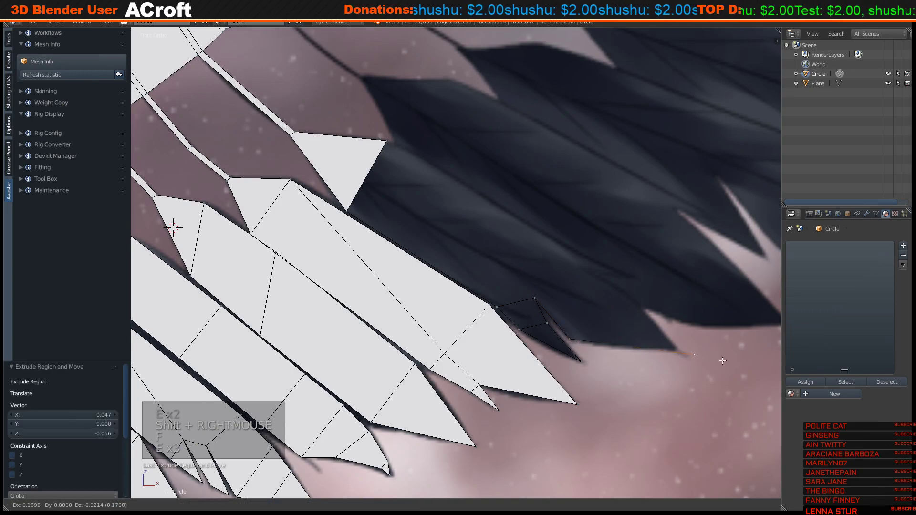
pyautogui.click(709, 357)
pyautogui.press('e')
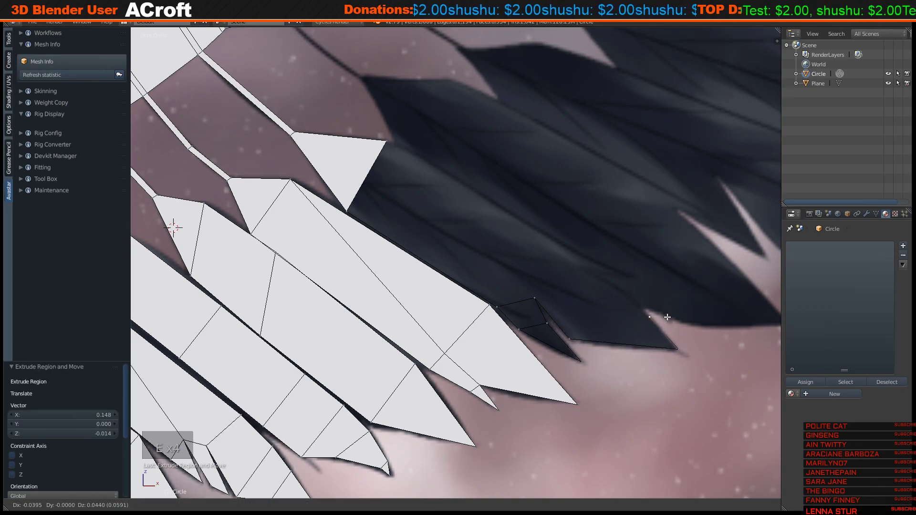
pyautogui.click(654, 306)
pyautogui.press('e')
pyautogui.click(611, 278)
# Extrude the outline around the upper side tip and along the upper edge, join it to the base corner, and clear the selection.
pyautogui.press('e')
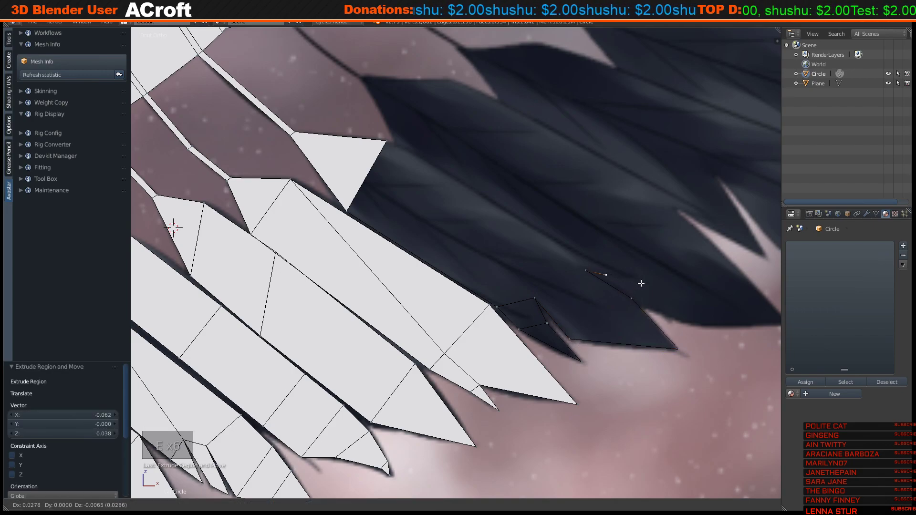
pyautogui.click(667, 286)
pyautogui.press('e')
pyautogui.click(611, 263)
pyautogui.press('e')
pyautogui.click(507, 211)
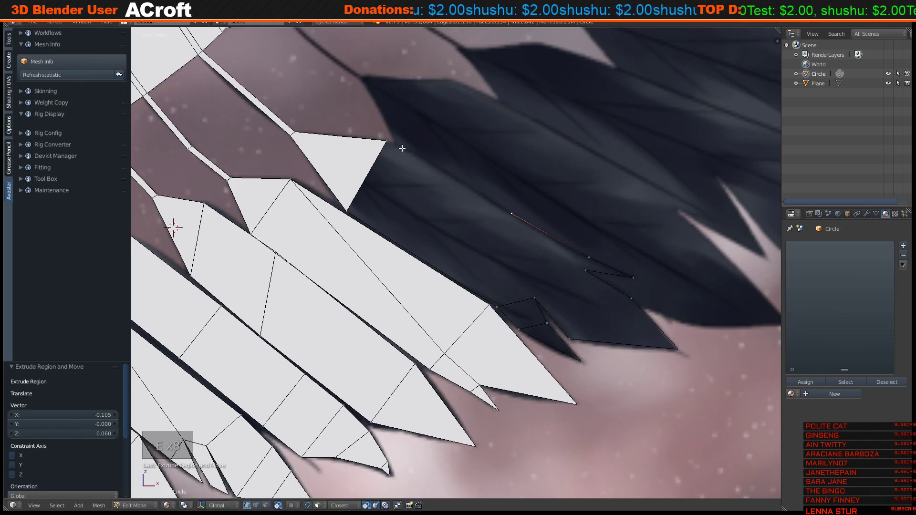
pyautogui.keyDown('shift'); pyautogui.rightClick(372, 143); pyautogui.keyUp('shift')
pyautogui.press('f')
pyautogui.press('a')
# Subdivide the long lower edge with one cut and join its midpoint to the vertex on the upper edge.
pyautogui.rightClick(357, 211)
pyautogui.keyDown('shift'); pyautogui.rightClick(497, 298); pyautogui.keyUp('shift')
pyautogui.rightClick(501, 306)
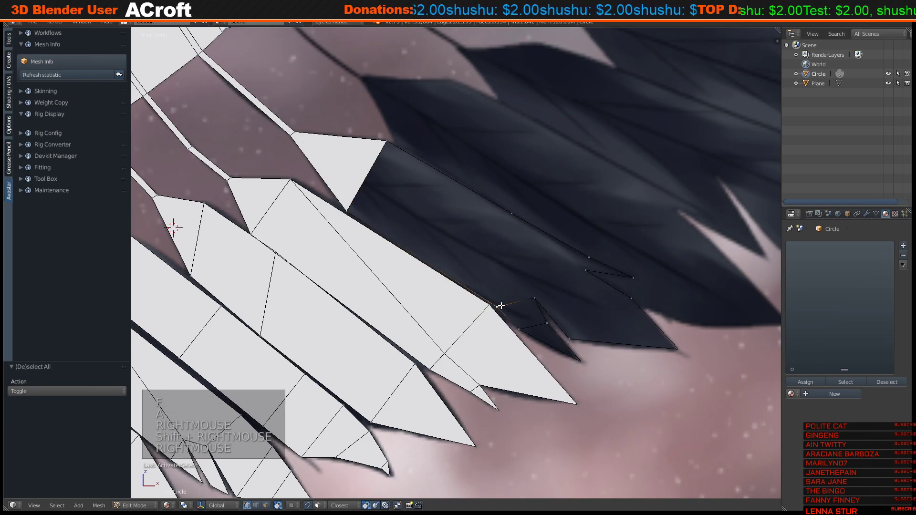
pyautogui.press('w')
pyautogui.rightClick(472, 166)
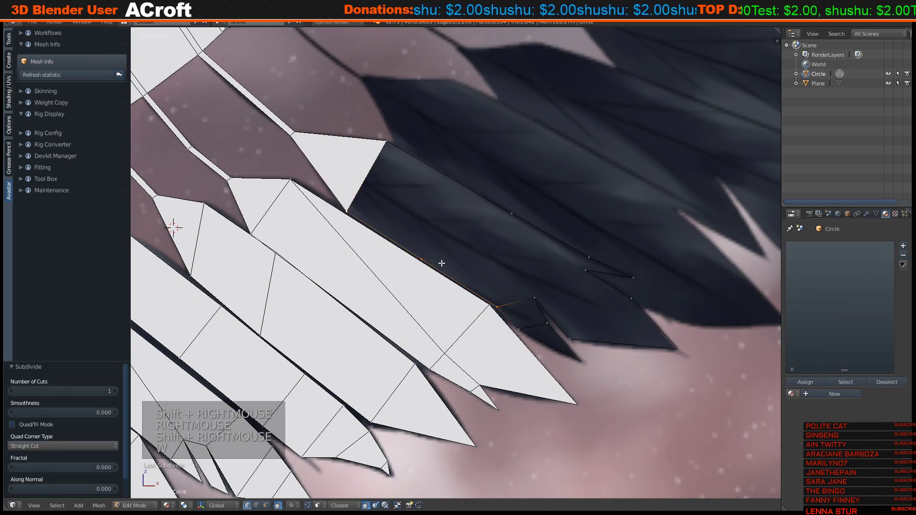
pyautogui.press('f')
pyautogui.press('a')
pyautogui.rightClick(535, 299)
pyautogui.keyDown('shift'); pyautogui.rightClick(587, 256); pyautogui.keyUp('shift')
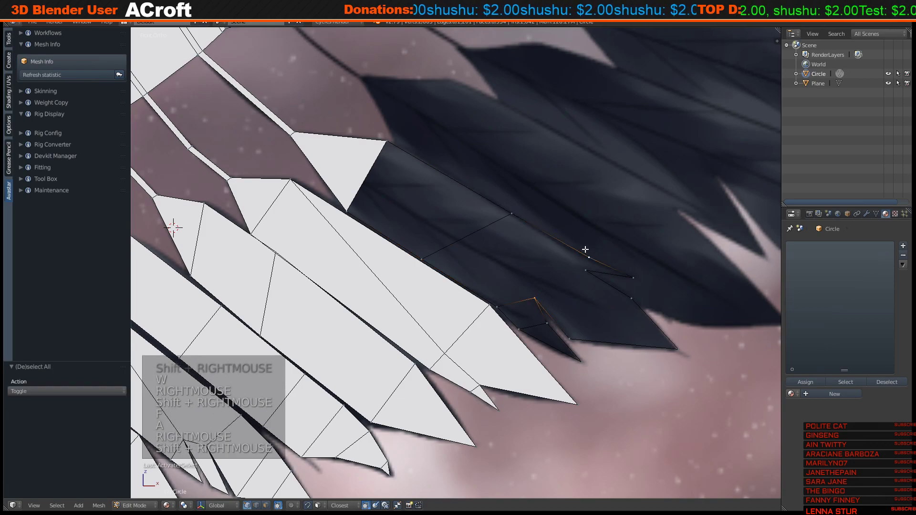
pyautogui.press('f')
pyautogui.hotkey('ctrl', 'z')
# Join the upper side tip's notch vertex to the vertex above the small lower tip, and close the side tip's base with an edge.
pyautogui.rightClick(557, 276)
pyautogui.keyDown('shift'); pyautogui.rightClick(581, 270); pyautogui.keyUp('shift')
pyautogui.press('f')
pyautogui.rightClick(585, 269)
pyautogui.keyDown('shift'); pyautogui.rightClick(589, 259); pyautogui.keyUp('shift')
pyautogui.press('f')
pyautogui.press('a')
# Add cross edges from the side tip's notch to the lower edge's midpoint and across the base of the main tip.
pyautogui.rightClick(585, 270)
pyautogui.keyDown('shift'); pyautogui.rightClick(422, 259); pyautogui.keyUp('shift')
pyautogui.press('f')
pyautogui.press('a')
pyautogui.keyDown('shift'); pyautogui.moveTo(577, 296); pyautogui.dragTo(518, 249, button='middle'); pyautogui.keyUp('shift')
pyautogui.rightClick(511, 291)
pyautogui.keyDown('shift'); pyautogui.rightClick(572, 252); pyautogui.keyUp('shift')
pyautogui.press('f')
pyautogui.press('a')
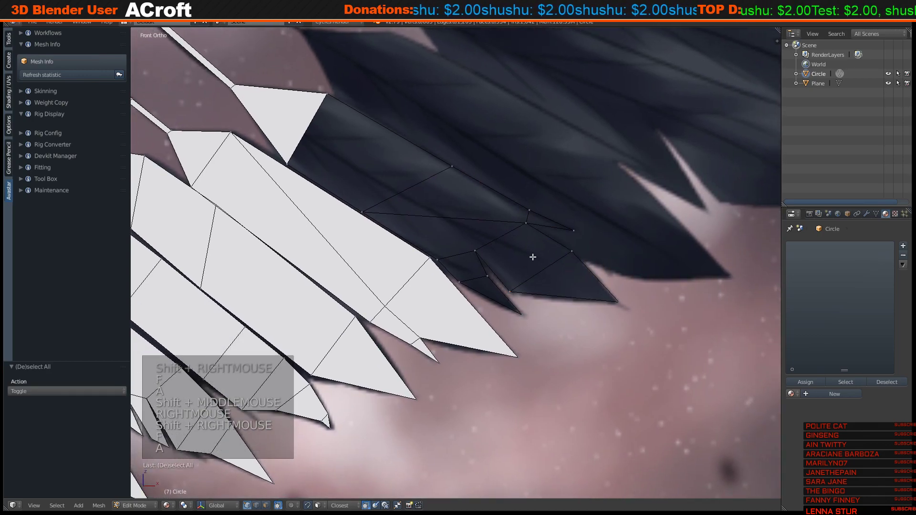
# Fill the outlined sections of the fourteenth feather with faces and clear the selection.
pyautogui.keyDown('alt'); pyautogui.rightClick(511, 224); pyautogui.keyUp('alt')
pyautogui.press('f')
pyautogui.press('a')
pyautogui.scroll(-3, 496, 282)
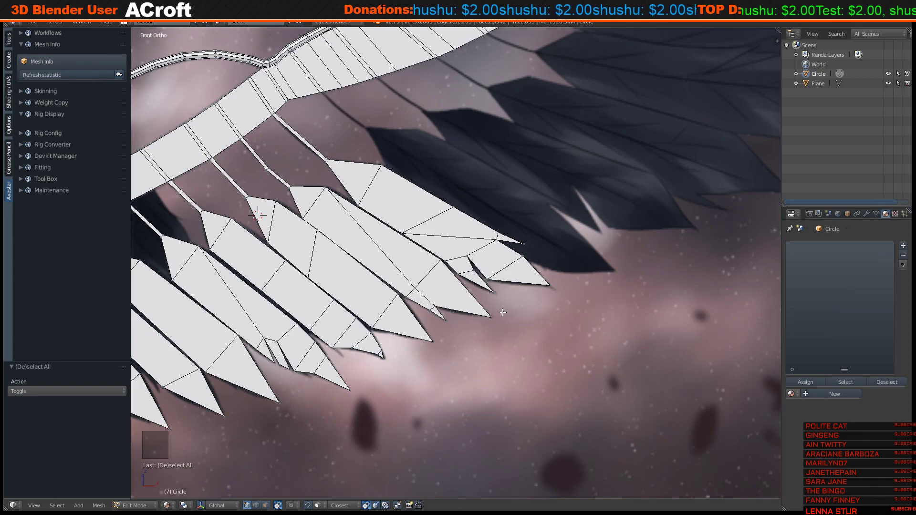
# Return the wing to Object Mode and hide the reference image plane to view the mesh alone.
pyautogui.scroll(-4, 502, 313)
pyautogui.keyDown('shift'); pyautogui.moveTo(390, 380); pyautogui.dragTo(507, 269, button='middle'); pyautogui.keyUp('shift')
pyautogui.scroll(3, 429, 334)
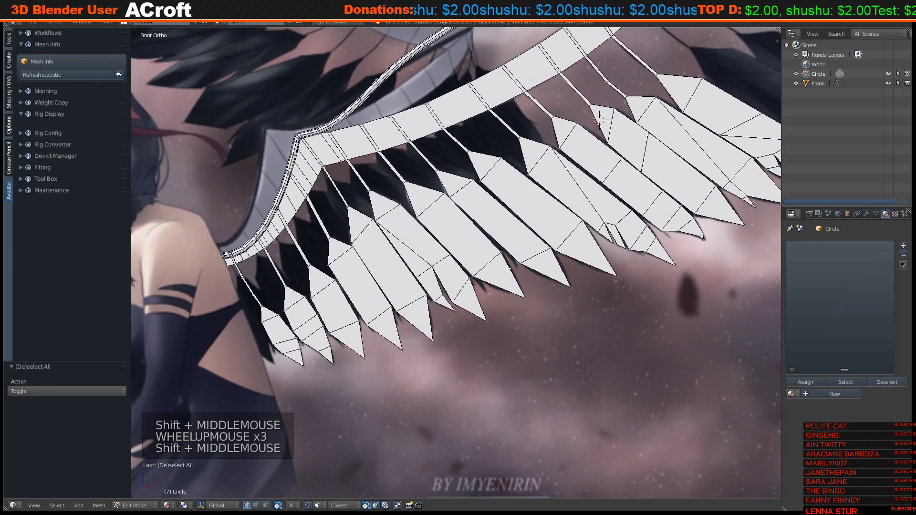
pyautogui.scroll(-2, 507, 269)
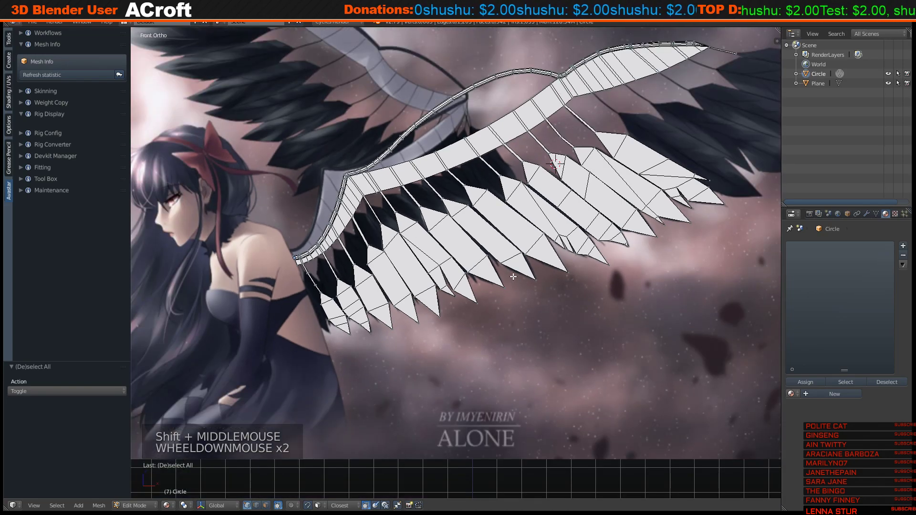
pyautogui.scroll(-4, 515, 271)
pyautogui.scroll(3, 526, 273)
pyautogui.press('Tab')
pyautogui.moveTo(417, 247); pyautogui.dragTo(567, 274, button='middle')
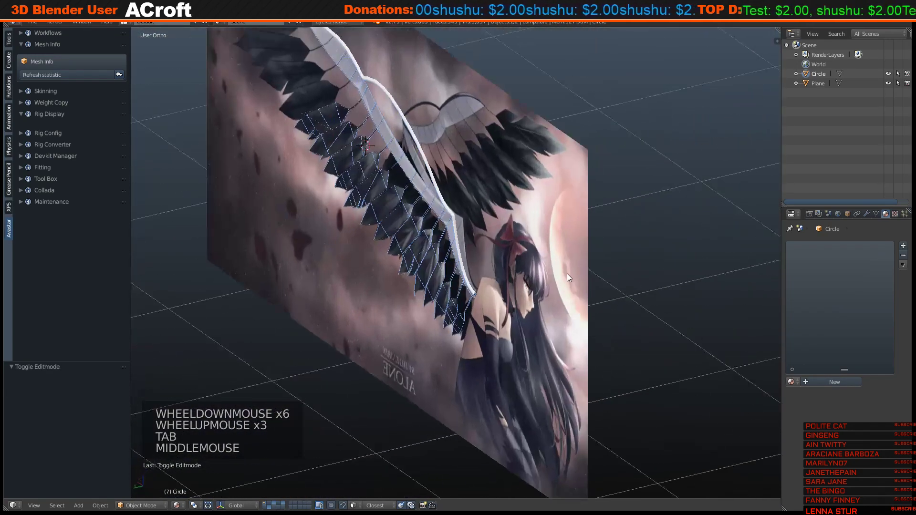
pyautogui.click(887, 83)
pyautogui.moveTo(468, 256); pyautogui.dragTo(534, 217, button='middle')
# Apply smooth shading to the wing object.
pyautogui.click(866, 213)
pyautogui.click(852, 234)
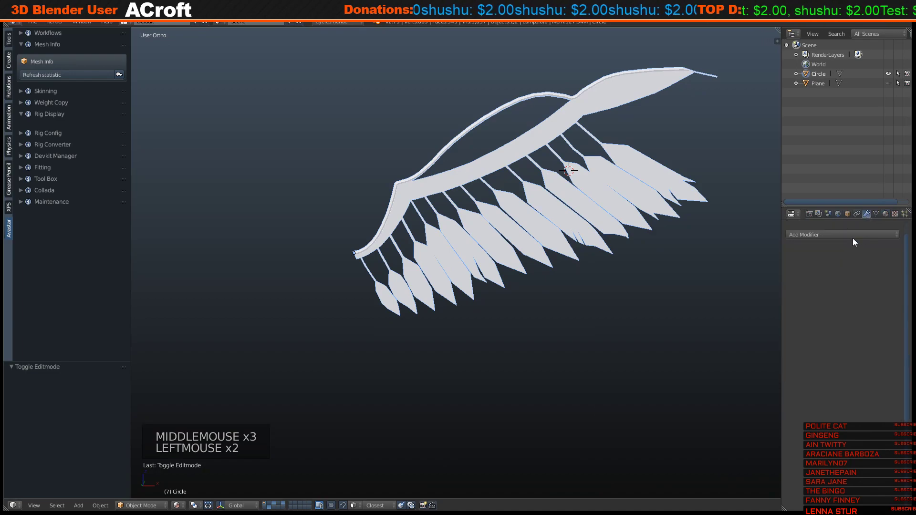
pyautogui.rightClick(548, 184)
pyautogui.press('z')
pyautogui.keyDown('shift'); pyautogui.moveTo(458, 262); pyautogui.dragTo(486, 248, button='middle'); pyautogui.keyUp('shift')
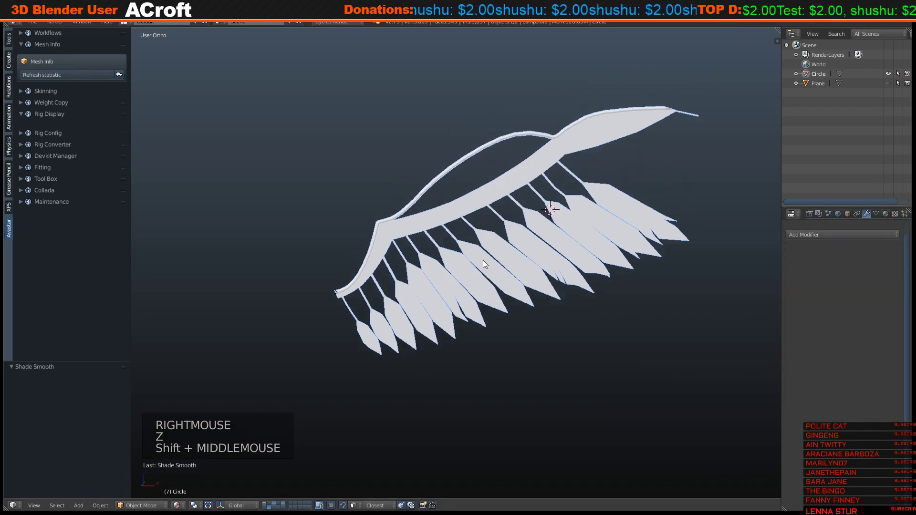
pyautogui.scroll(7, 482, 294)
pyautogui.scroll(-4, 437, 274)
# Add three new materials to the wing object, each in its own slot.
pyautogui.click(845, 235)
pyautogui.click(887, 212)
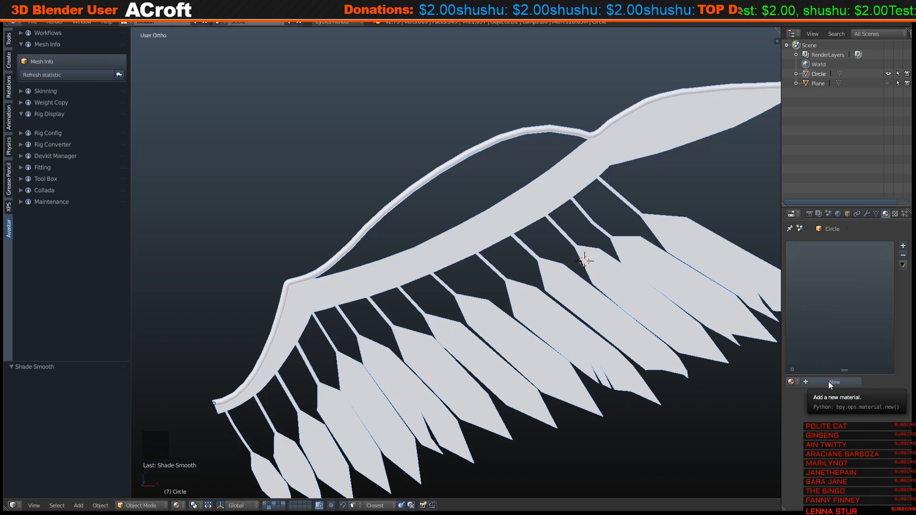
pyautogui.scroll(-4, 612, 302)
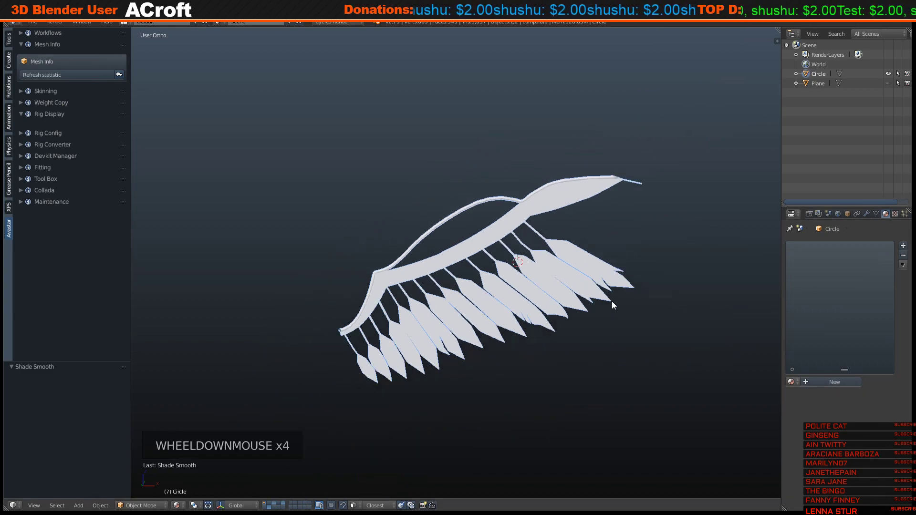
pyautogui.click(826, 382)
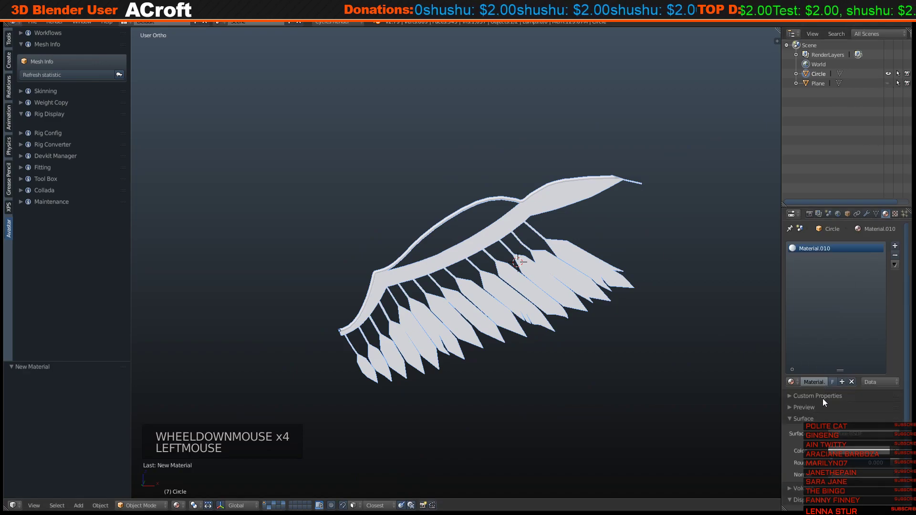
pyautogui.click(897, 246)
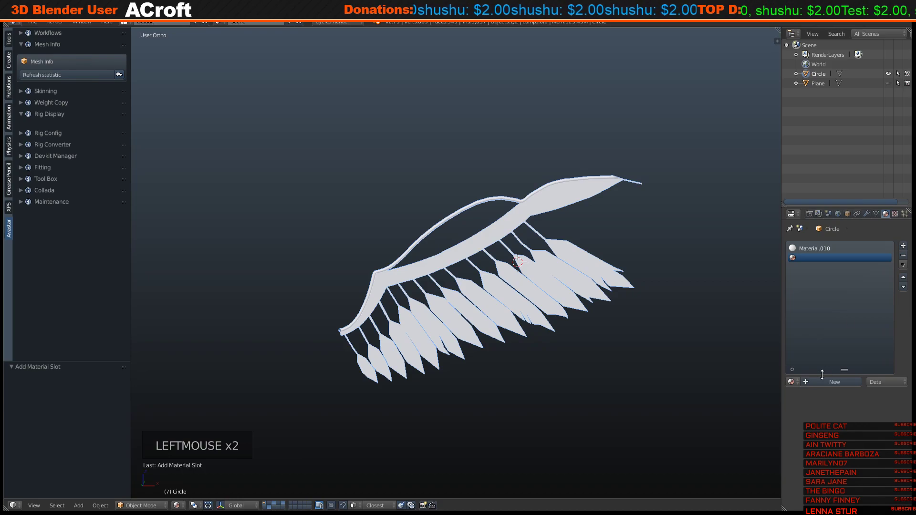
pyautogui.click(834, 382)
pyautogui.click(895, 246)
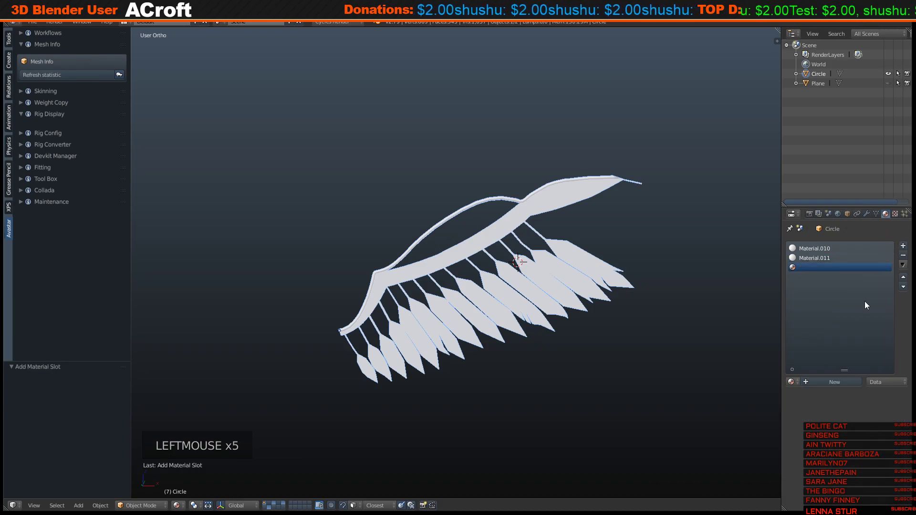
pyautogui.click(834, 384)
# In Edit Mode, select the whole linked rod along the wing's upper edge and assign Material.012 to it.
pyautogui.scroll(3, 577, 273)
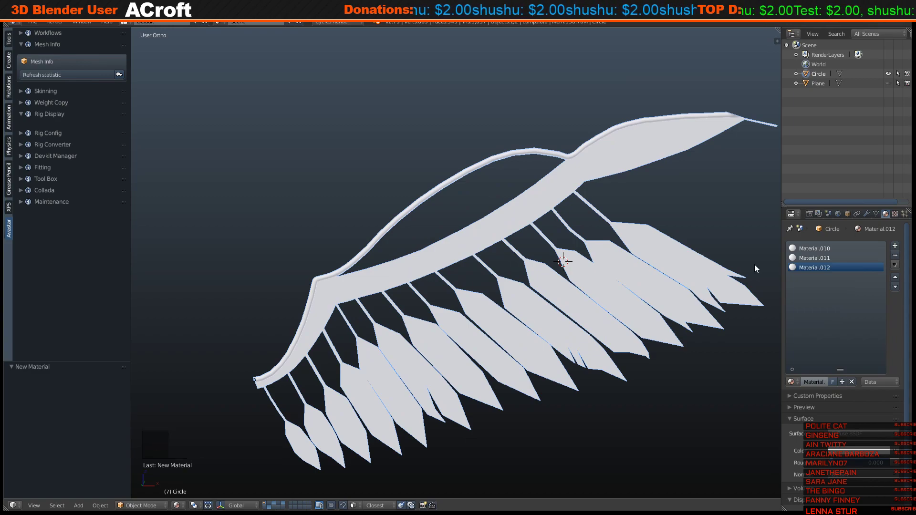
pyautogui.click(843, 248)
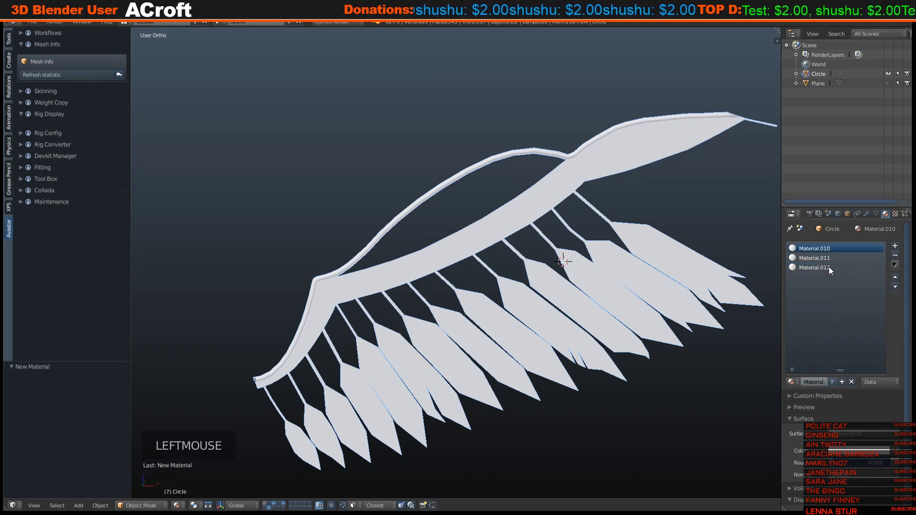
pyautogui.press('Tab')
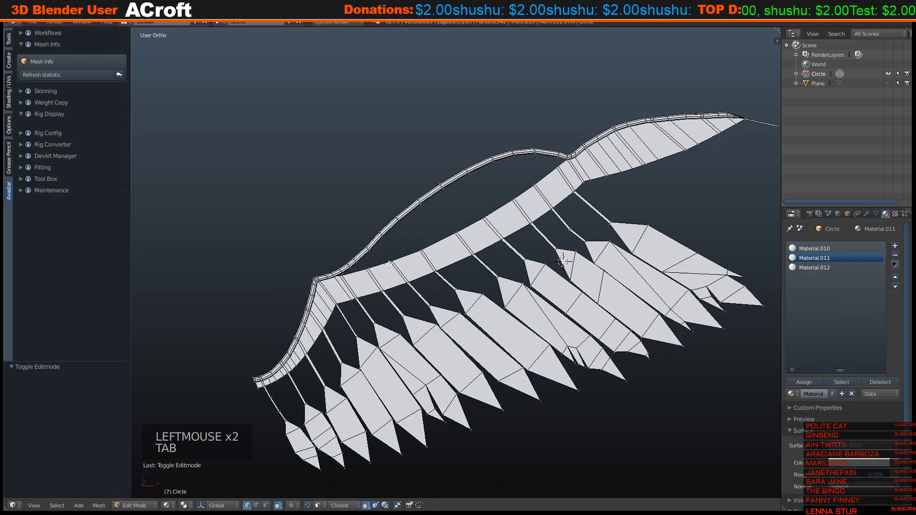
pyautogui.press('l')
pyautogui.click(814, 268)
pyautogui.click(810, 382)
# Change the surface shader of Material.012 to Principled BSDF.
pyautogui.click(852, 446)
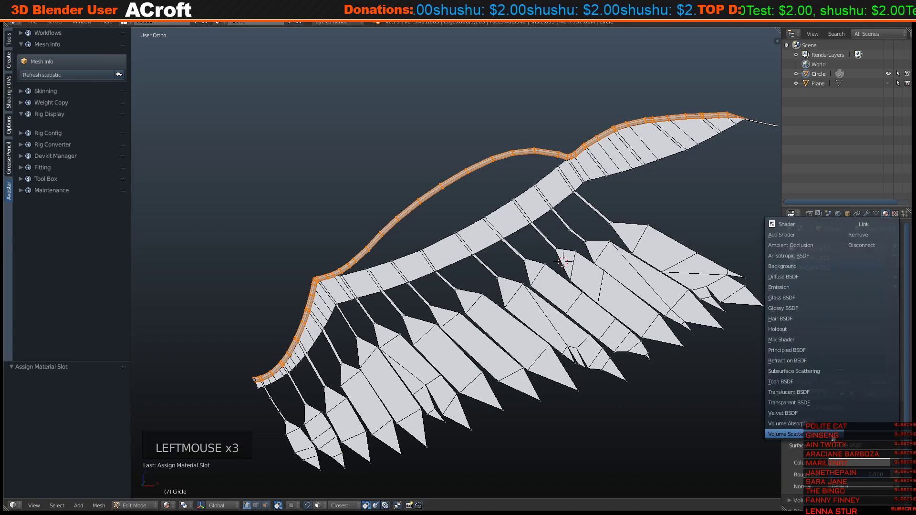
pyautogui.click(790, 349)
pyautogui.scroll(-3, 609, 195)
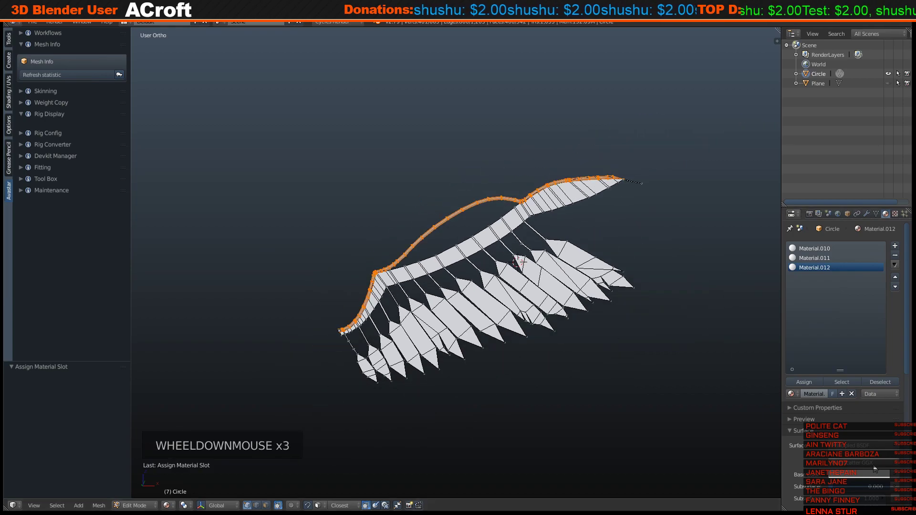
# Set the Metallic value of Material.012 to 1.000 and show the reference image plane again.
pyautogui.scroll(-4, 866, 470)
pyautogui.moveTo(850, 467); pyautogui.dragTo(887, 465)
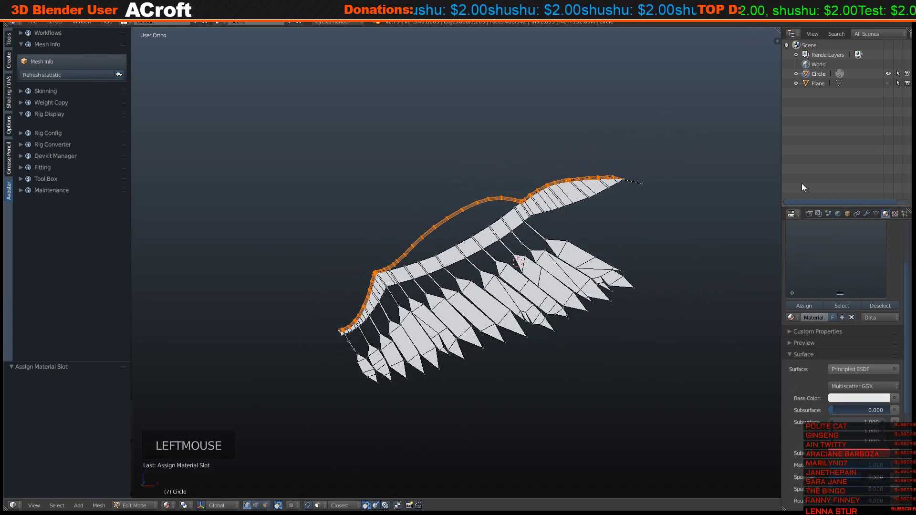
pyautogui.click(889, 83)
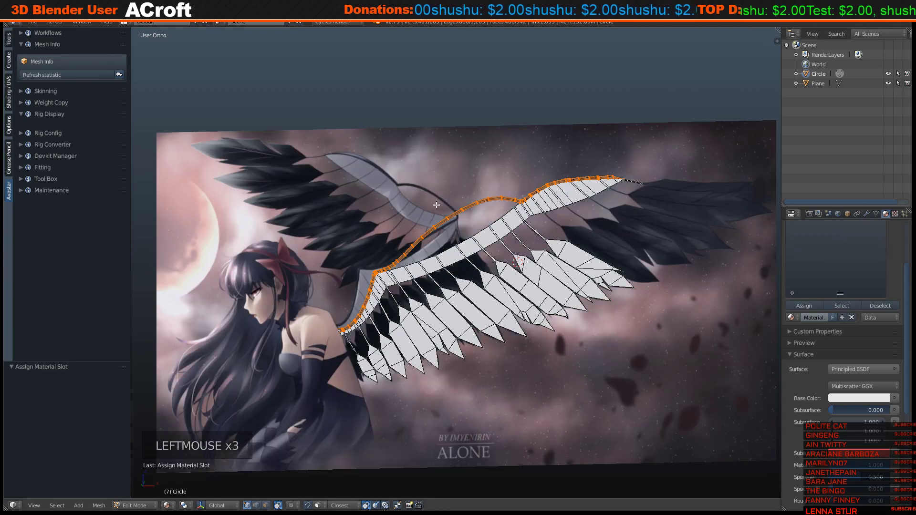
# Adjust the roughness of Material.012 and compare the wing with the reference image.
pyautogui.scroll(-4, 806, 411)
pyautogui.click(843, 424)
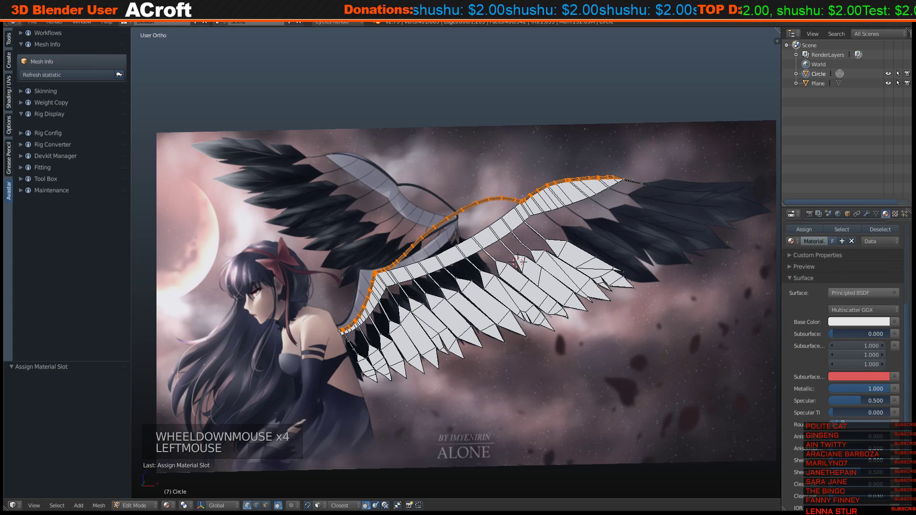
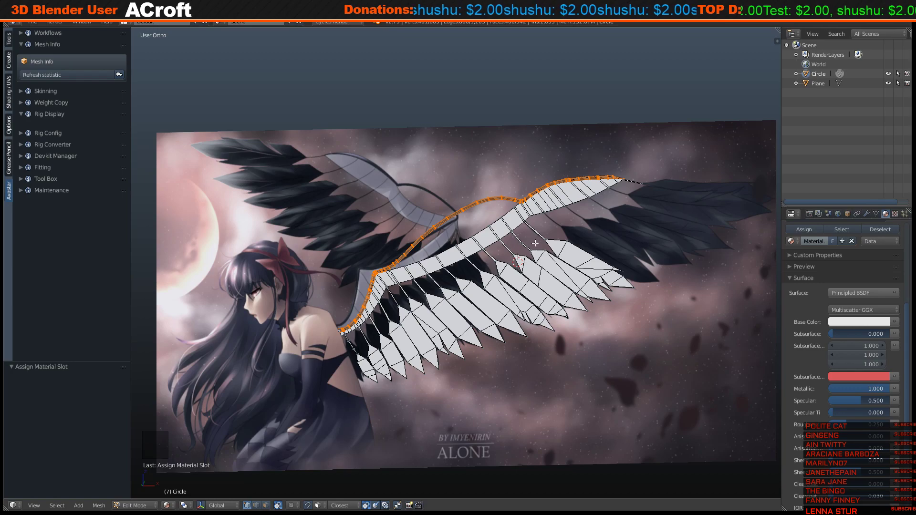
pyautogui.scroll(1, 547, 243)
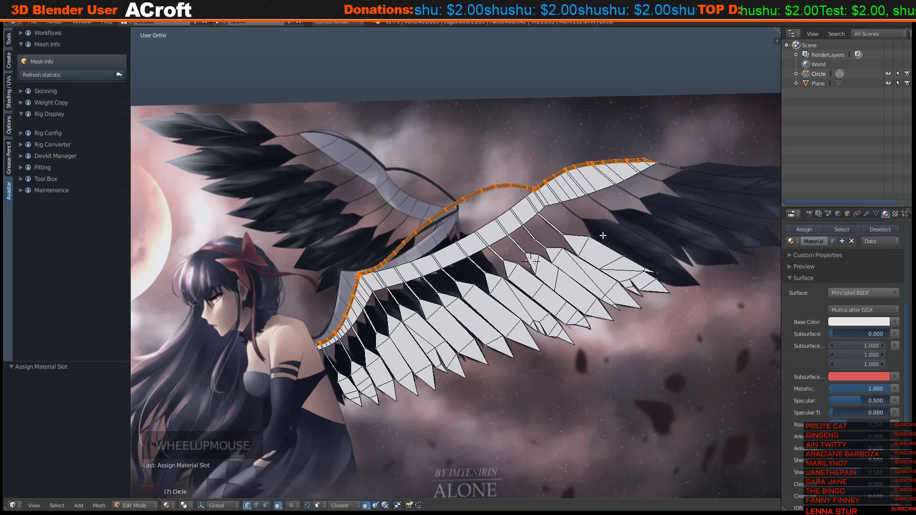
pyautogui.scroll(-4, 597, 250)
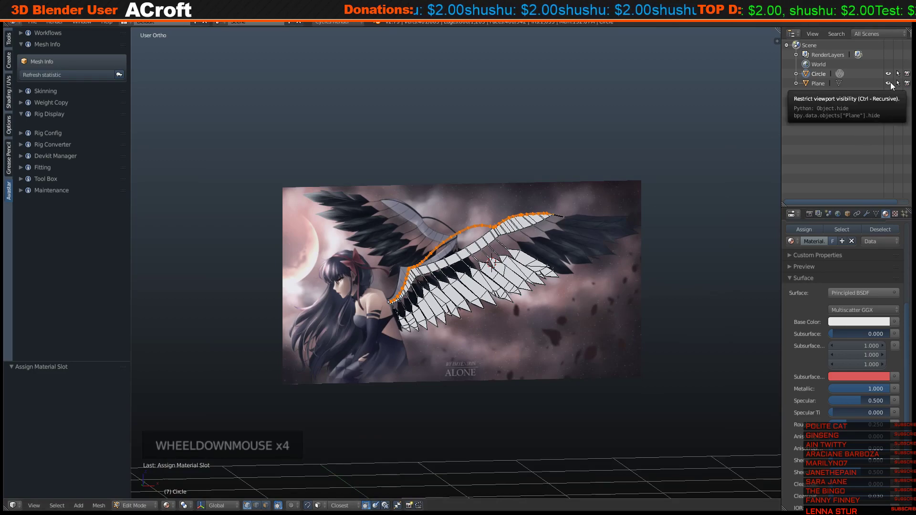
pyautogui.scroll(6, 511, 259)
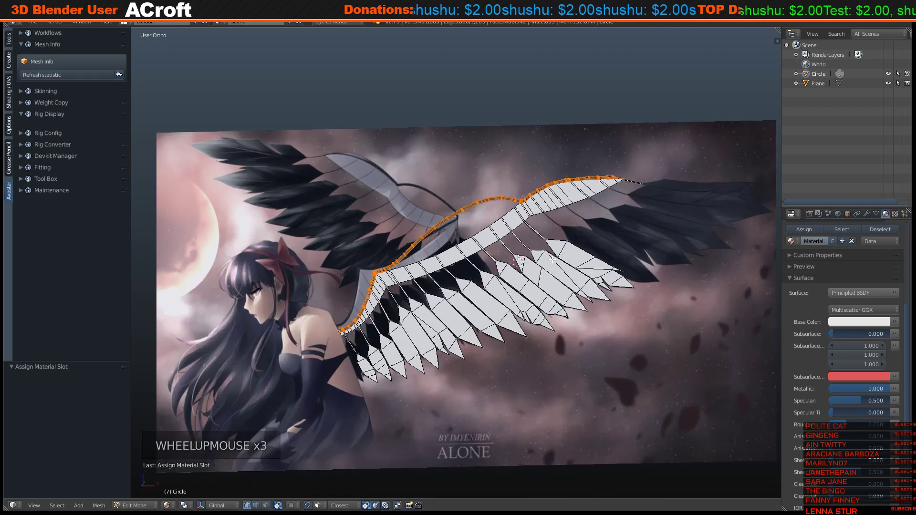
# In face select mode, select the loop of faces forming the strip below the rod and assign Material.011 to it.
pyautogui.press('a')
pyautogui.press('l')
pyautogui.press('a')
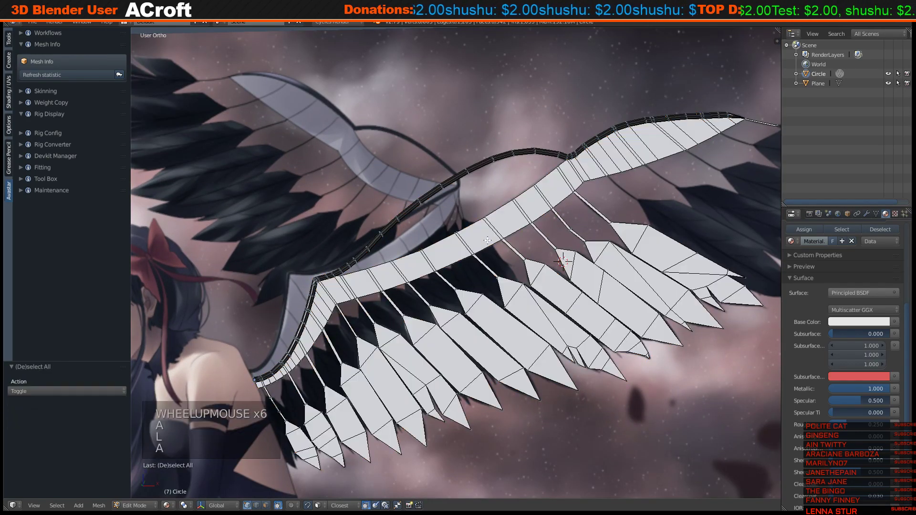
pyautogui.click(320, 327)
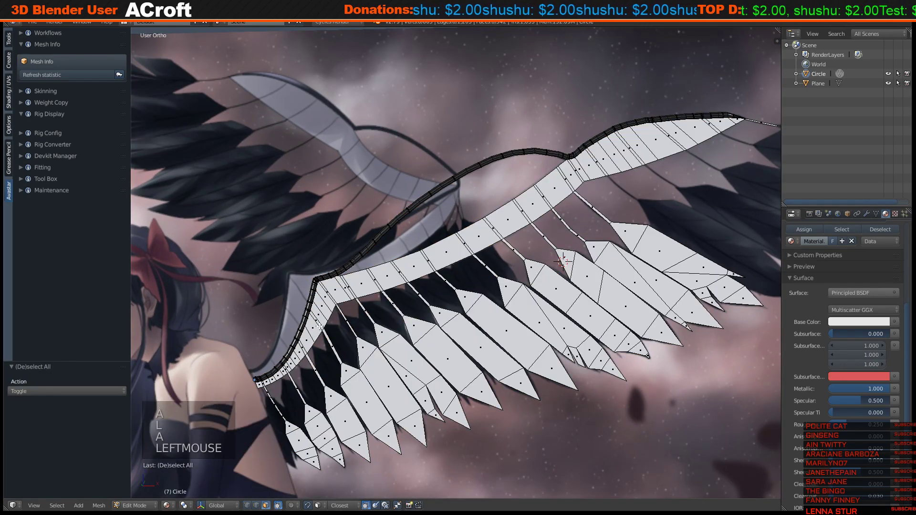
pyautogui.keyDown('alt'); pyautogui.rightClick(320, 327); pyautogui.keyUp('alt')
pyautogui.scroll(-2, 319, 327)
pyautogui.keyDown('shift'); pyautogui.moveTo(458, 176); pyautogui.dragTo(526, 237, button='middle'); pyautogui.keyUp('shift')
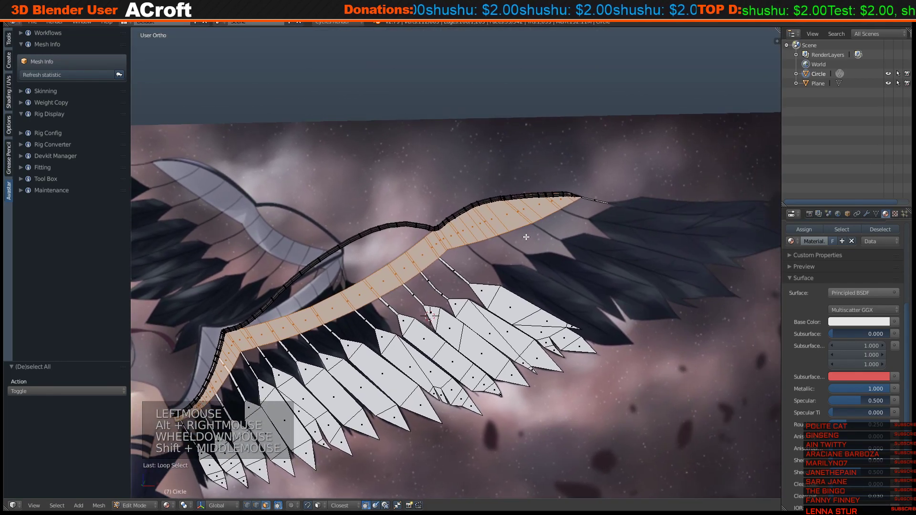
pyautogui.scroll(4, 526, 237)
pyautogui.scroll(-3, 522, 286)
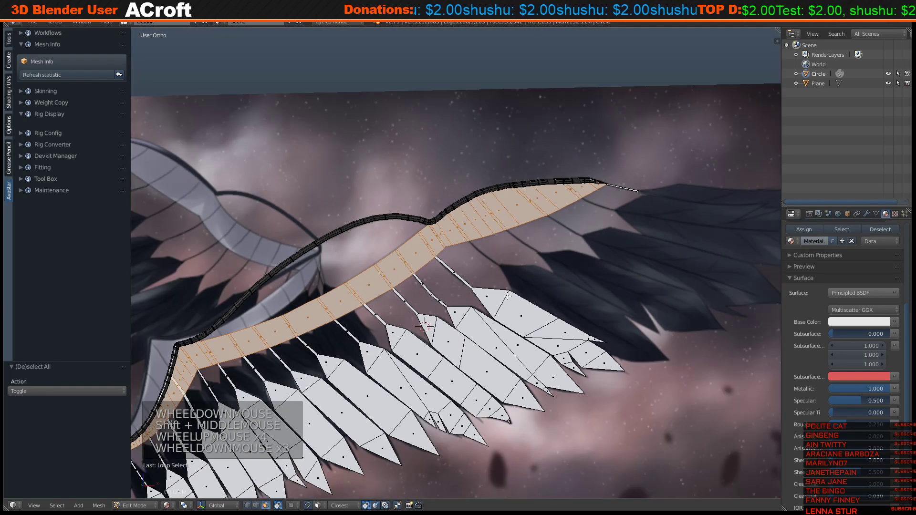
pyautogui.keyDown('shift'); pyautogui.moveTo(523, 286); pyautogui.dragTo(630, 200, button='middle'); pyautogui.keyUp('shift')
pyautogui.scroll(6, 832, 272)
pyautogui.scroll(2, 832, 272)
pyautogui.click(817, 258)
pyautogui.click(804, 382)
pyautogui.scroll(-3, 408, 338)
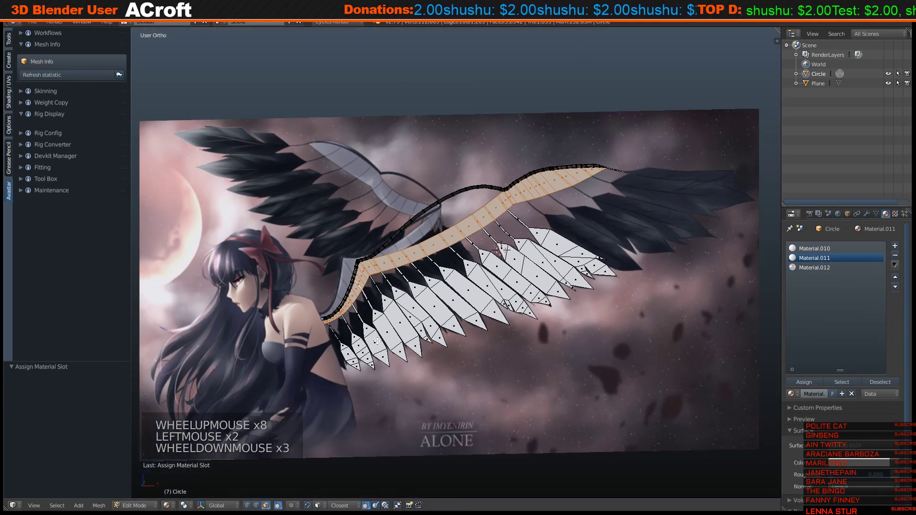
# Invert the face selection and circle-deselect the upper rod in wireframe display, keeping only the feathers selected.
pyautogui.scroll(2, 408, 339)
pyautogui.hotkey('ctrl', 'i')
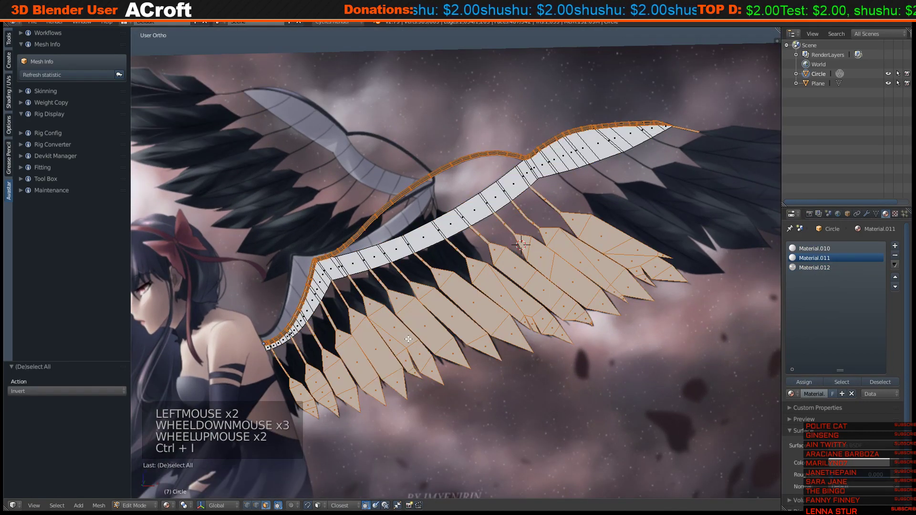
pyautogui.press('z')
pyautogui.press('c')
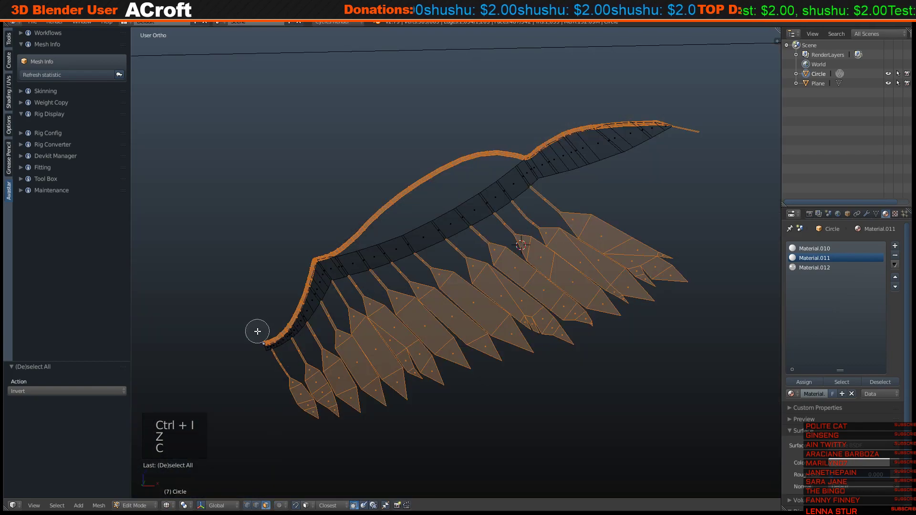
pyautogui.moveTo(281, 329)
pyautogui.mouseDown(button='middle')
pyautogui.moveTo(327, 250)
pyautogui.moveTo(410, 200)
pyautogui.moveTo(397, 193)
pyautogui.moveTo(548, 139)
pyautogui.moveTo(630, 133)
pyautogui.moveTo(561, 135)
pyautogui.mouseUp(button='middle')
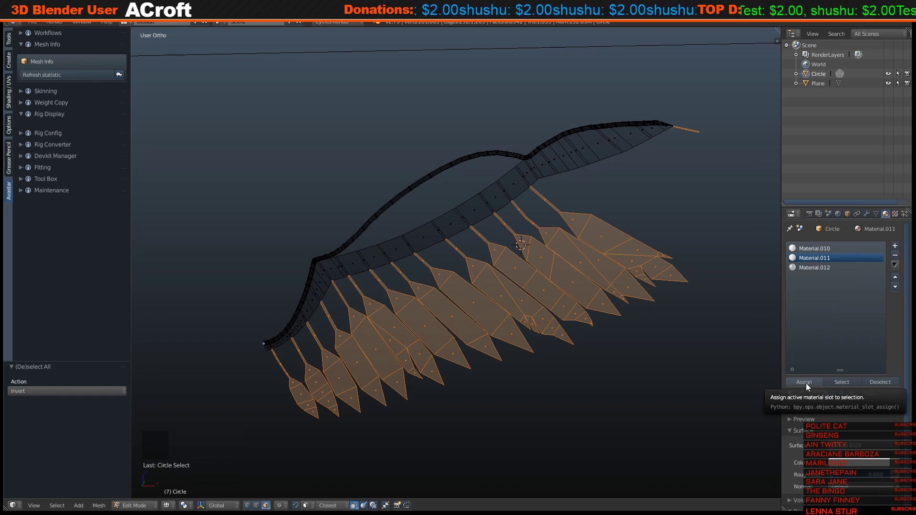
# Reselect the feather faces by their Material.010 slot and darken that material's colour to near black.
pyautogui.click(838, 379)
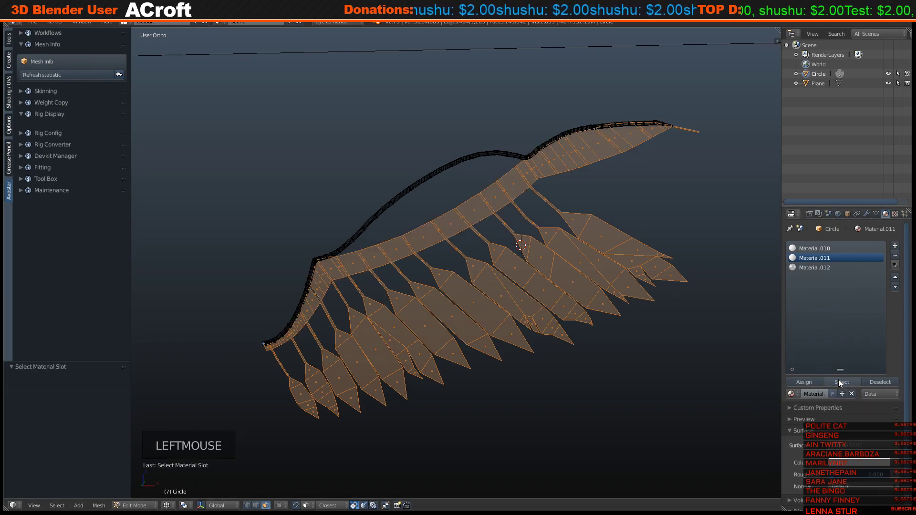
pyautogui.hotkey('ctrl', 'z')
pyautogui.click(802, 249)
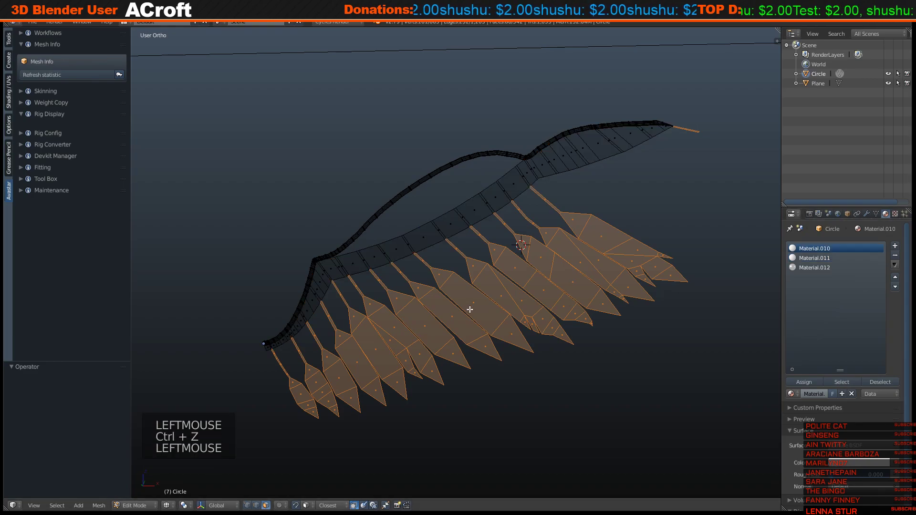
pyautogui.press('a')
pyautogui.click(842, 382)
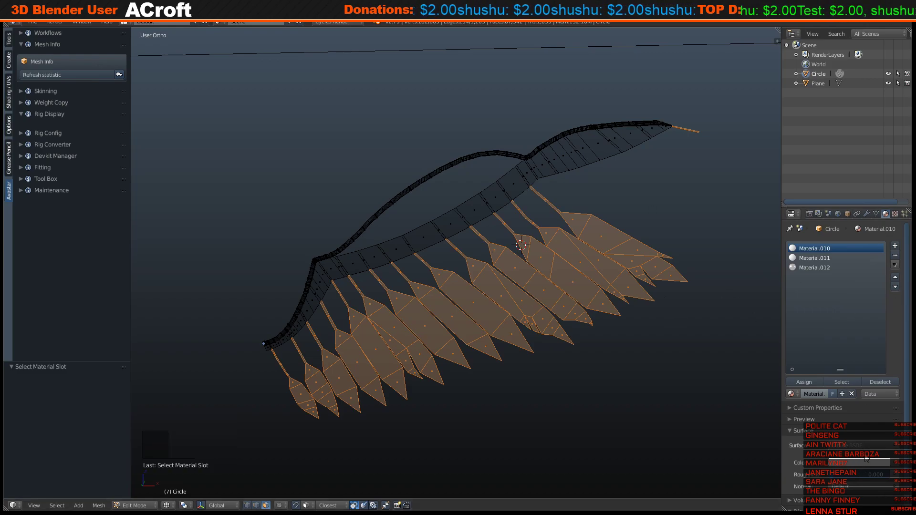
pyautogui.click(876, 467)
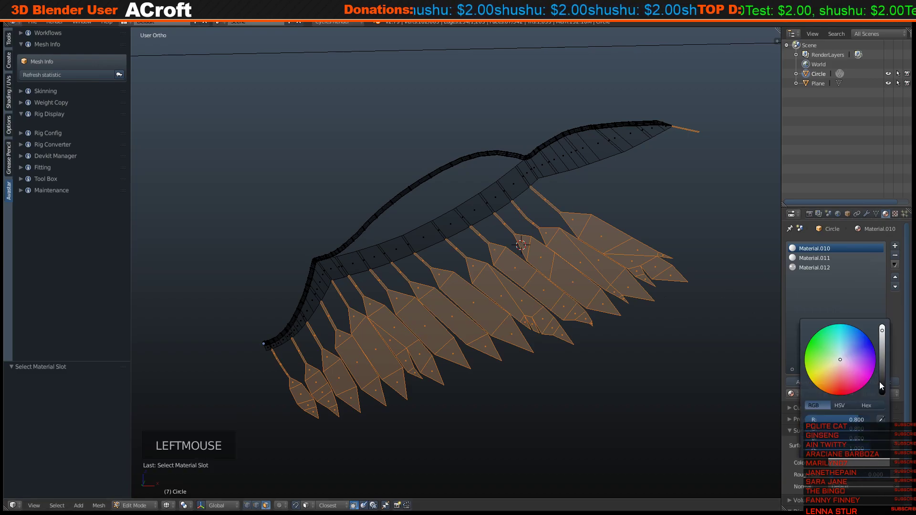
pyautogui.moveTo(882, 330); pyautogui.dragTo(885, 391)
pyautogui.scroll(-3, 444, 284)
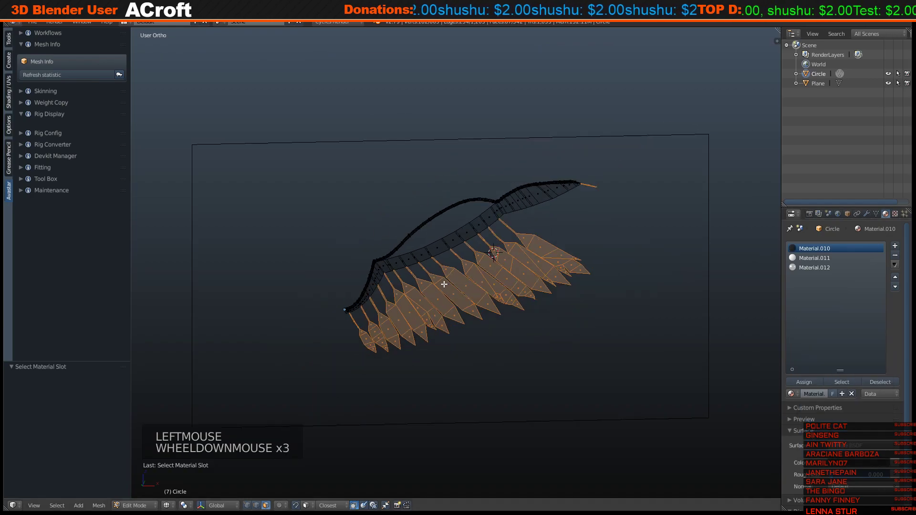
# Hide the reference image plane, deselect the wing faces and add a new plane to the mesh in right view.
pyautogui.scroll(-4, 451, 282)
pyautogui.click(888, 83)
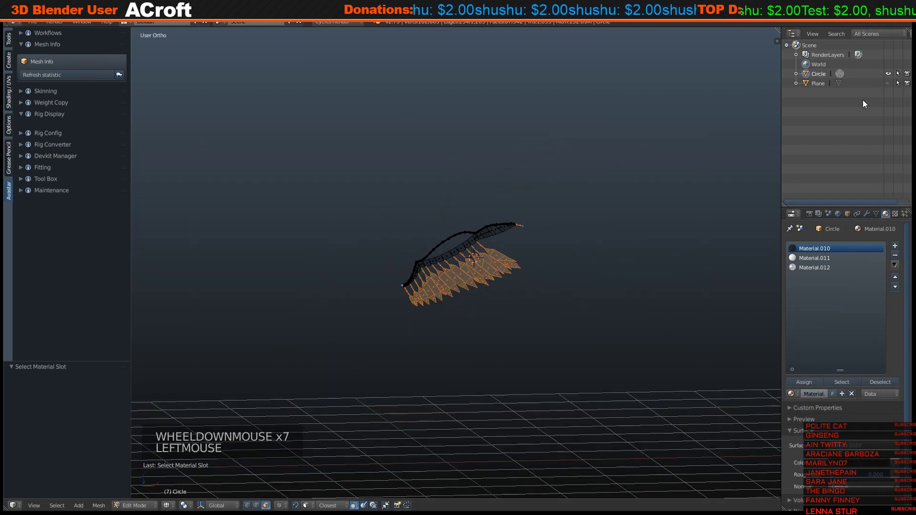
pyautogui.hotkey('shift', 'a')
pyautogui.scroll(-3, 444, 284)
pyautogui.press('KP_3')
pyautogui.scroll(-6, 434, 284)
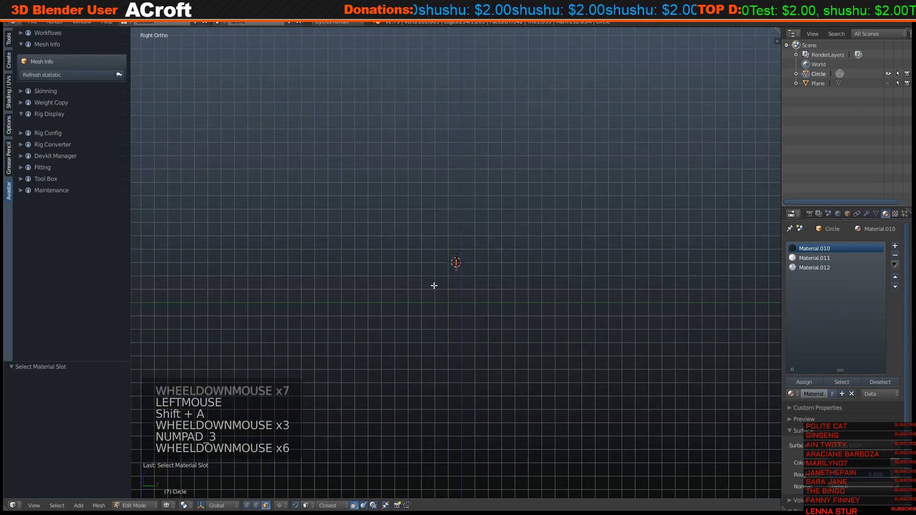
pyautogui.press('a')
pyautogui.hotkey('shift', 'a')
pyautogui.click(445, 285)
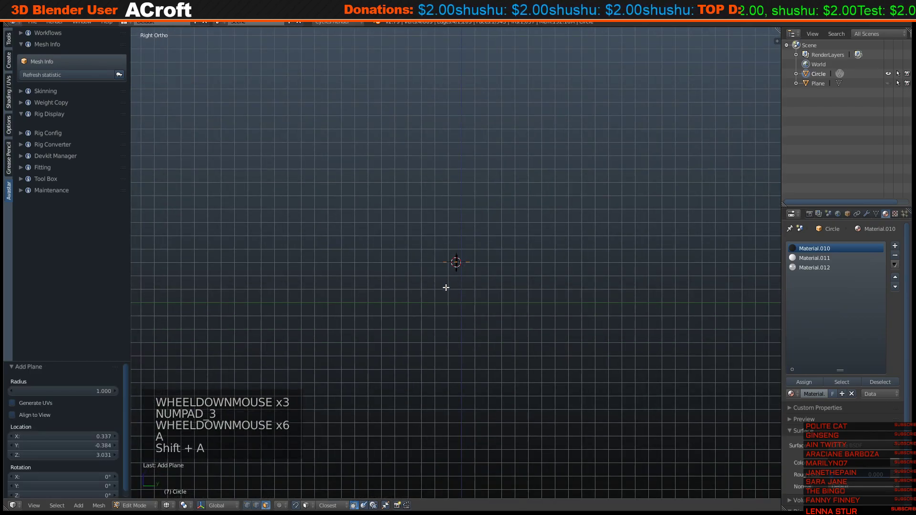
# Move the new plane down along Z by about 0.82 so that it lies beneath the wing.
pyautogui.press('g')
pyautogui.press('g')
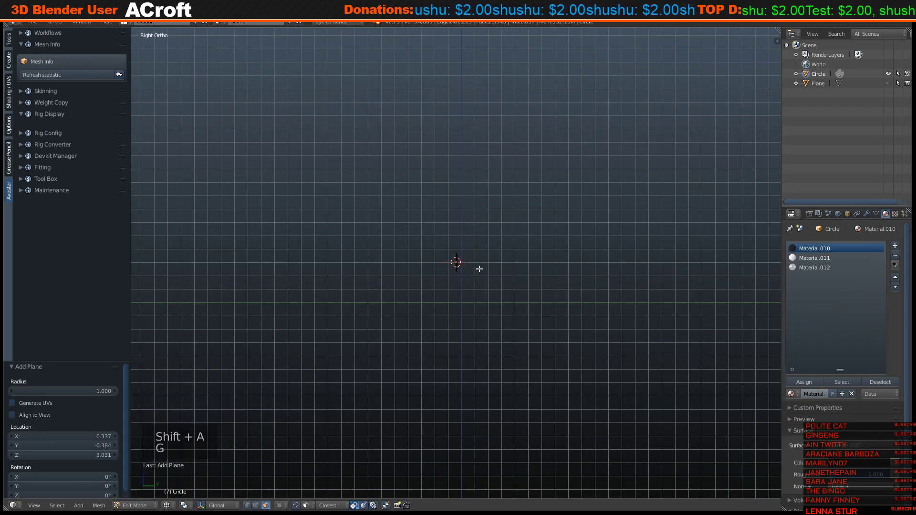
pyautogui.click(477, 280)
pyautogui.moveTo(451, 276); pyautogui.dragTo(521, 286, button='middle')
pyautogui.scroll(8, 525, 286)
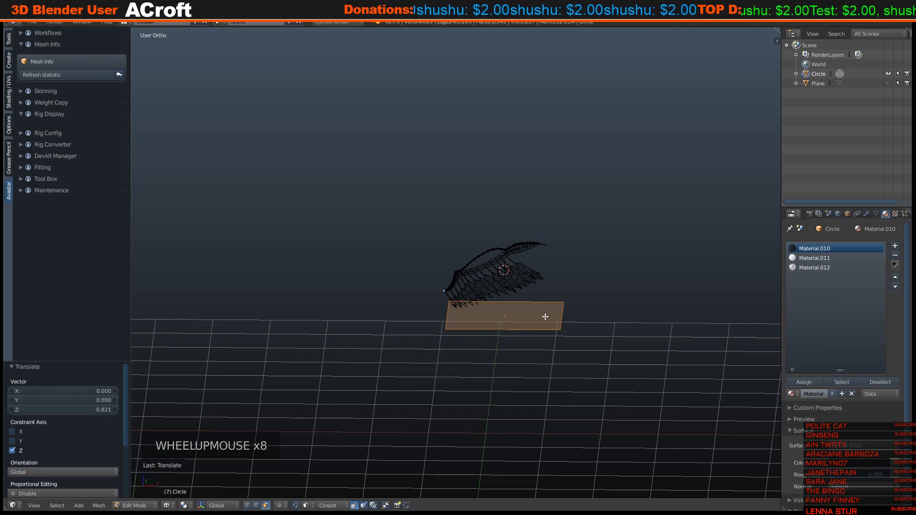
# Scale the floor plane up by a factor of 20.
pyautogui.write('s')
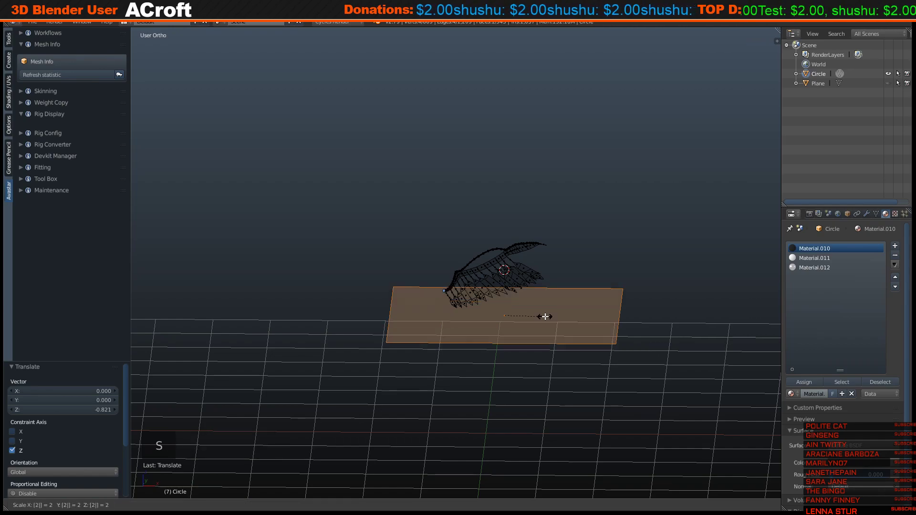
pyautogui.write('20')
pyautogui.press('Return')
pyautogui.scroll(-12, 548, 325)
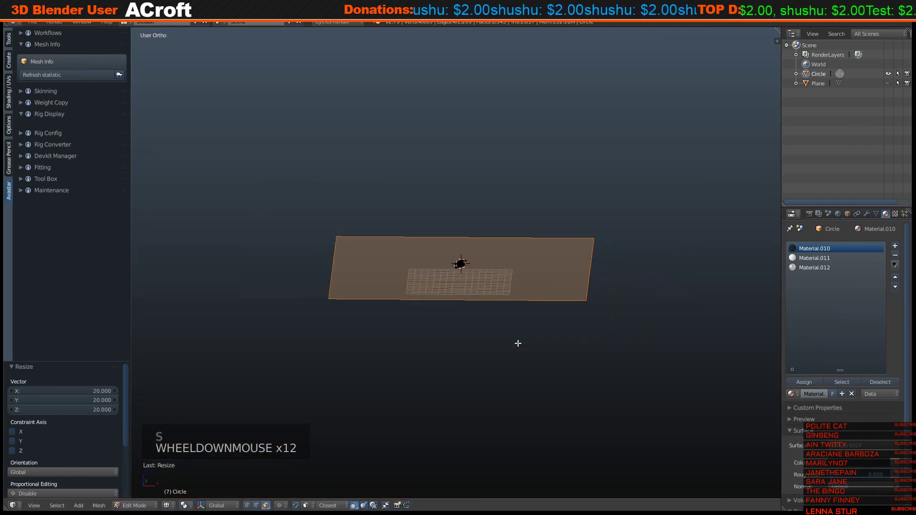
# In Object Mode, add a sun lamp in right view and move it about 9.7 along Y and -8.6 along Z, below the floor.
pyautogui.press('KP_3')
pyautogui.scroll(4, 439, 316)
pyautogui.scroll(2, 419, 292)
pyautogui.keyDown('shift'); pyautogui.moveTo(419, 292); pyautogui.dragTo(424, 280, button='middle'); pyautogui.keyUp('shift')
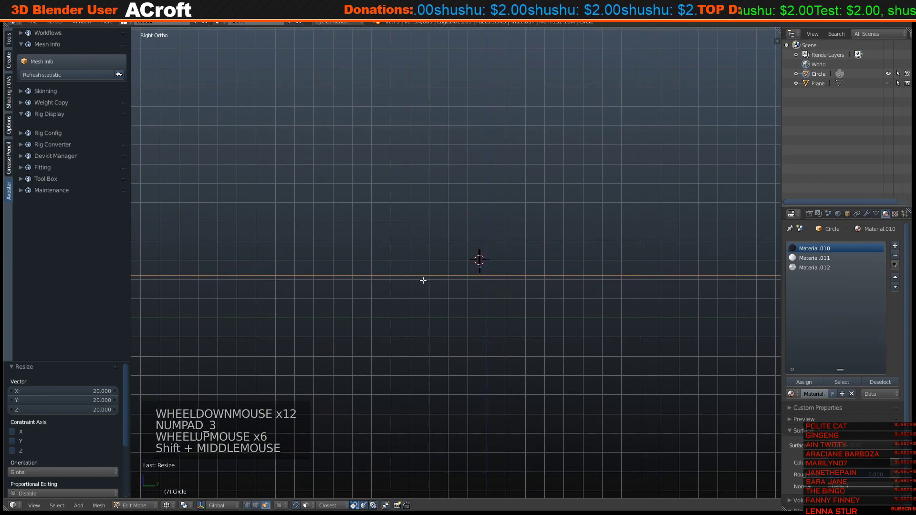
pyautogui.hotkey('shift', 'a')
pyautogui.click(256, 188)
pyautogui.click(302, 202)
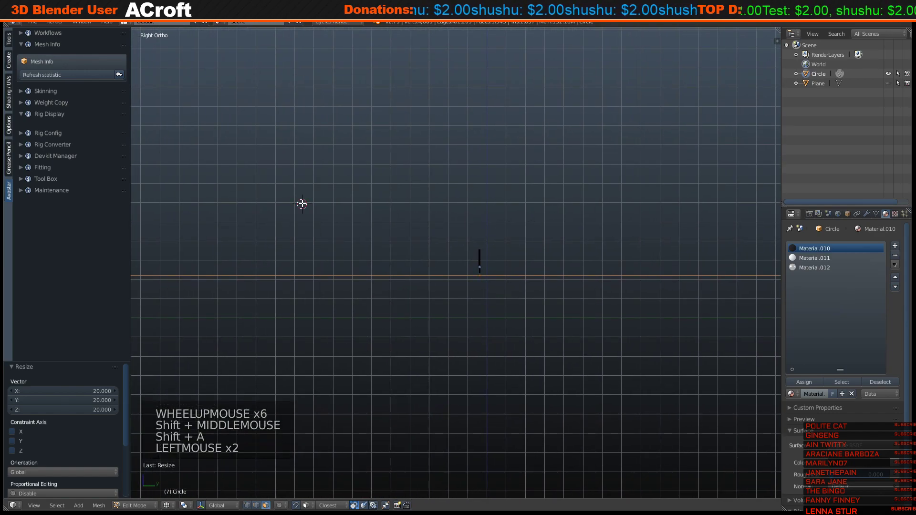
pyautogui.hotkey('shift', 'a')
pyautogui.press('Tab')
pyautogui.hotkey('shift', 'a')
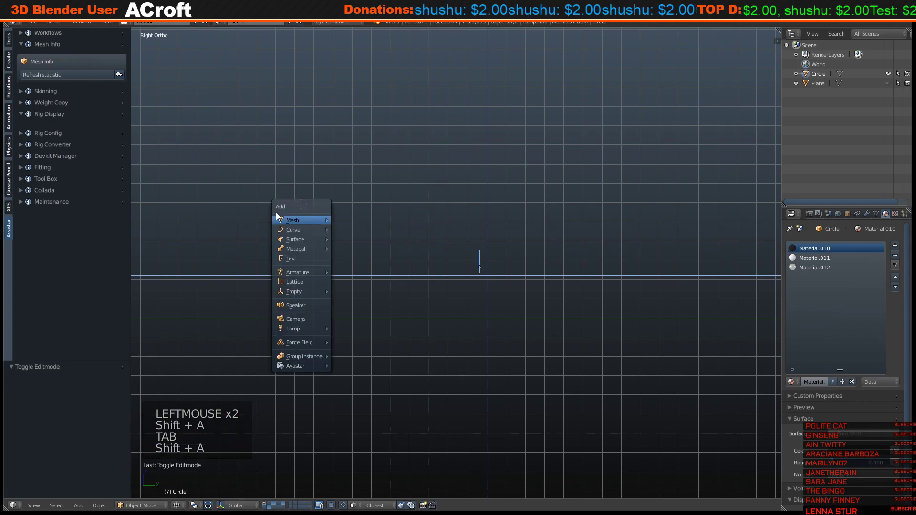
pyautogui.moveTo(296, 329)
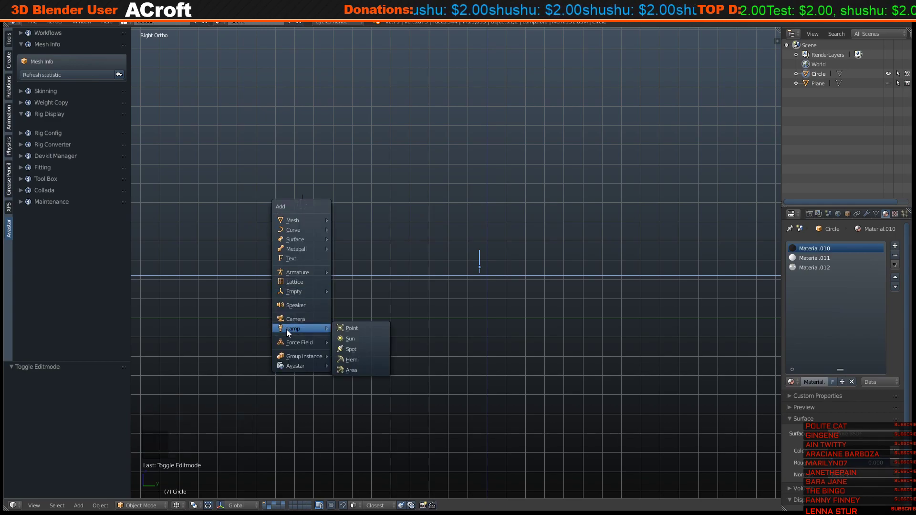
pyautogui.click(356, 338)
pyautogui.press('g')
pyautogui.click(510, 381)
# Add a point lamp and place it slightly beyond the 3D cursor, above the floor on one side of the wing.
pyautogui.hotkey('shift', 'a')
pyautogui.moveTo(300, 225)
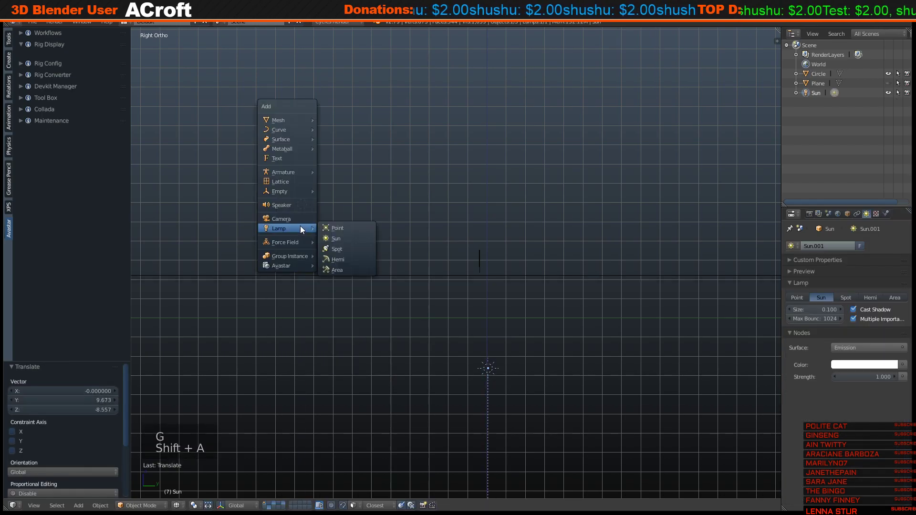
pyautogui.click(341, 227)
pyautogui.press('g')
pyautogui.click(314, 222)
# Copy and paste the point lamp and move the copy about 20.9 along Y to the wing's opposite side.
pyautogui.hotkey('ctrl', 'c')
pyautogui.hotkey('ctrl', 'v')
pyautogui.press('g')
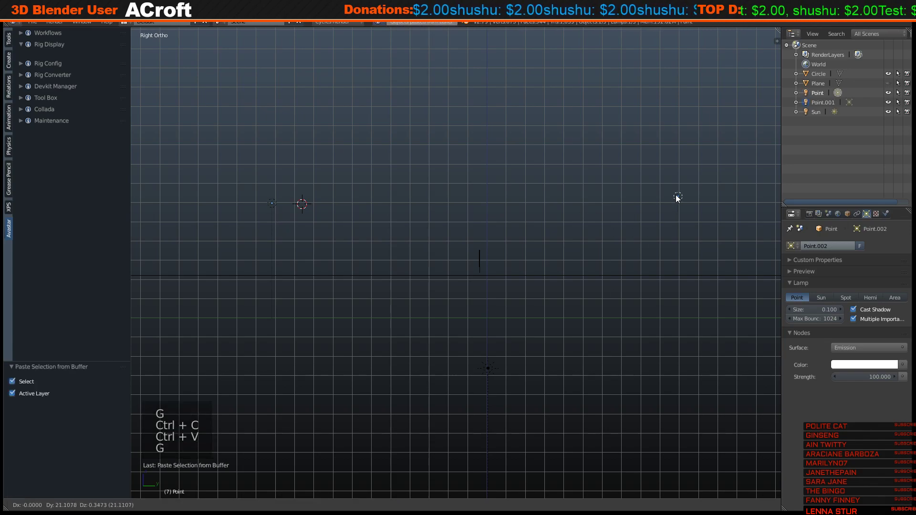
pyautogui.click(671, 190)
# Set the active point lamp's X location to 0.
pyautogui.press('n')
pyautogui.scroll(5, 696, 95)
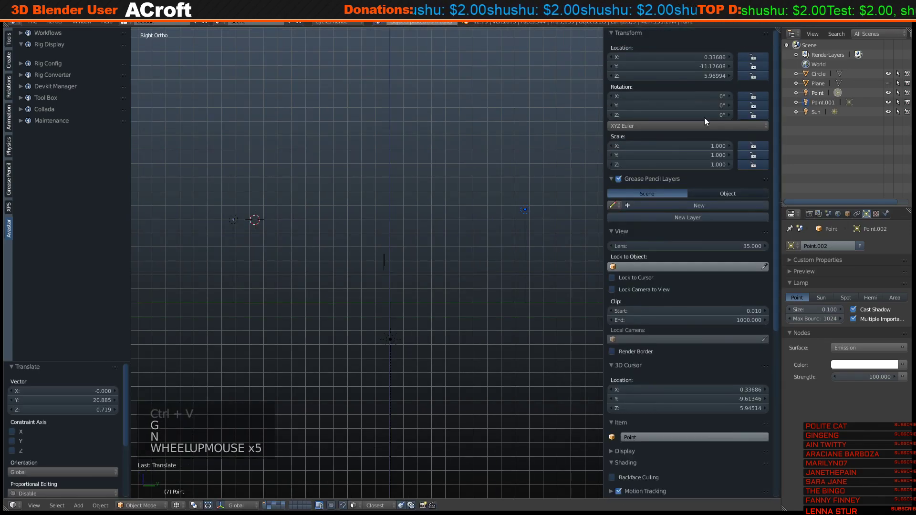
pyautogui.click(701, 56)
pyautogui.write('0')
pyautogui.press('Return')
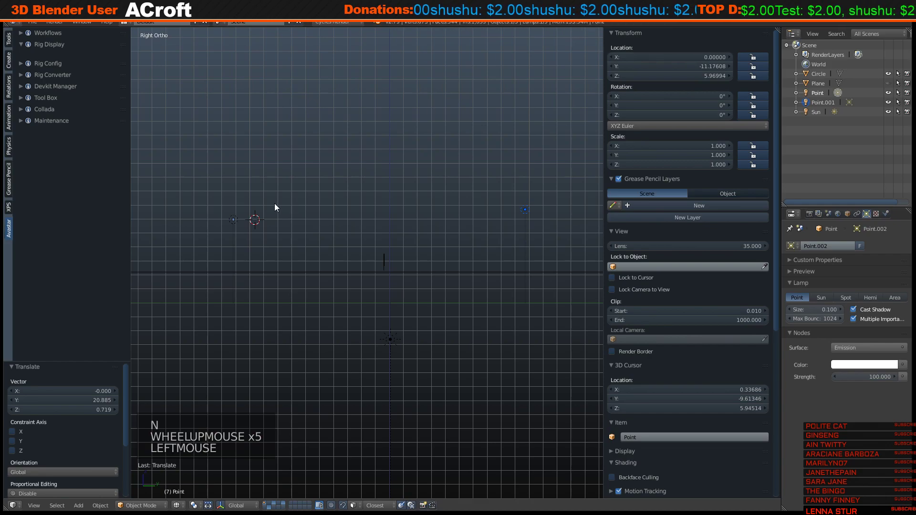
# Set the copied point lamp's X location to 0.
pyautogui.rightClick(477, 120)
pyautogui.click(633, 50)
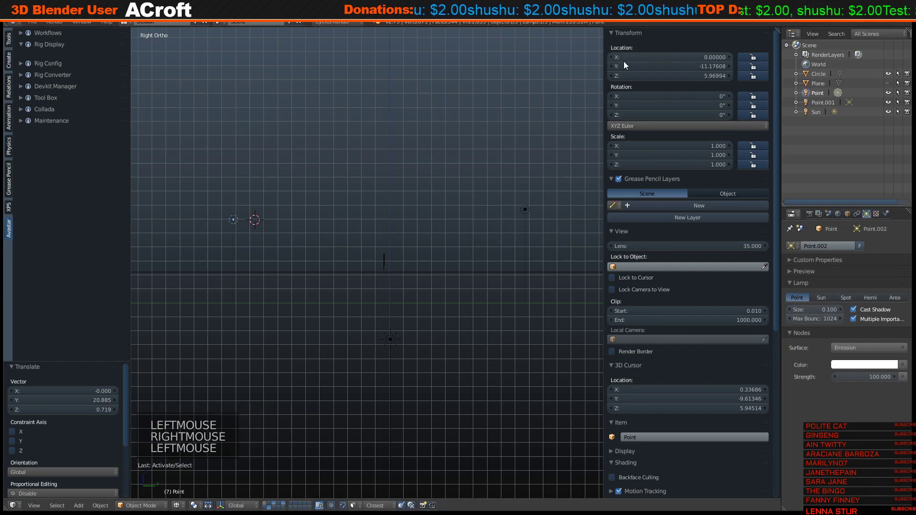
pyautogui.rightClick(523, 215)
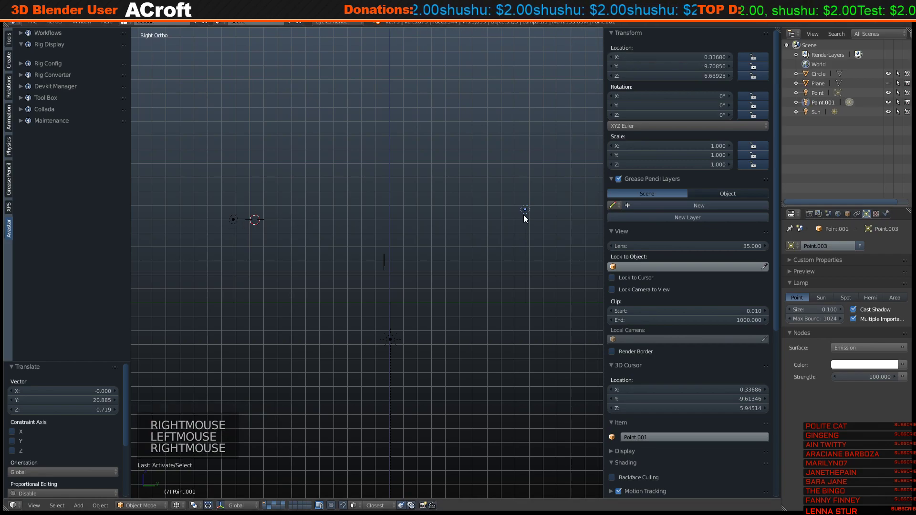
pyautogui.click(631, 56)
pyautogui.write('0')
pyautogui.press('Return')
# Select the wing, switch the viewport to rendered shading and examine how the lamps light the wing from both sides.
pyautogui.moveTo(375, 199); pyautogui.dragTo(374, 220, button='middle')
pyautogui.scroll(3, 411, 234)
pyautogui.scroll(3, 406, 234)
pyautogui.rightClick(472, 257)
pyautogui.press('z')
pyautogui.moveTo(434, 222)
pyautogui.keyDown('shift'); pyautogui.mouseDown(button='middle')
pyautogui.moveTo(427, 227)
pyautogui.moveTo(453, 207)
pyautogui.mouseUp(button='middle'); pyautogui.keyUp('shift')
pyautogui.scroll(7, 410, 248)
pyautogui.scroll(3, 444, 272)
pyautogui.keyDown('shift'); pyautogui.moveTo(476, 177); pyautogui.dragTo(423, 302, button='middle'); pyautogui.keyUp('shift')
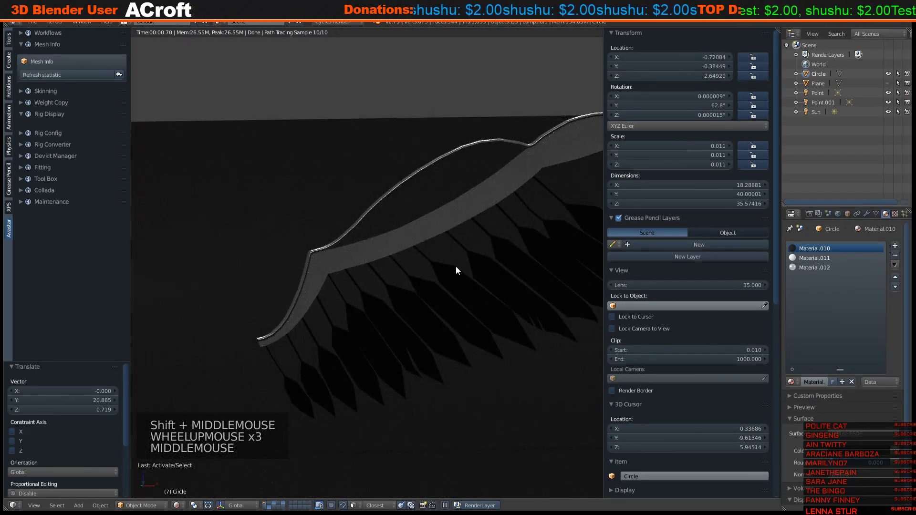
pyautogui.scroll(-3, 458, 268)
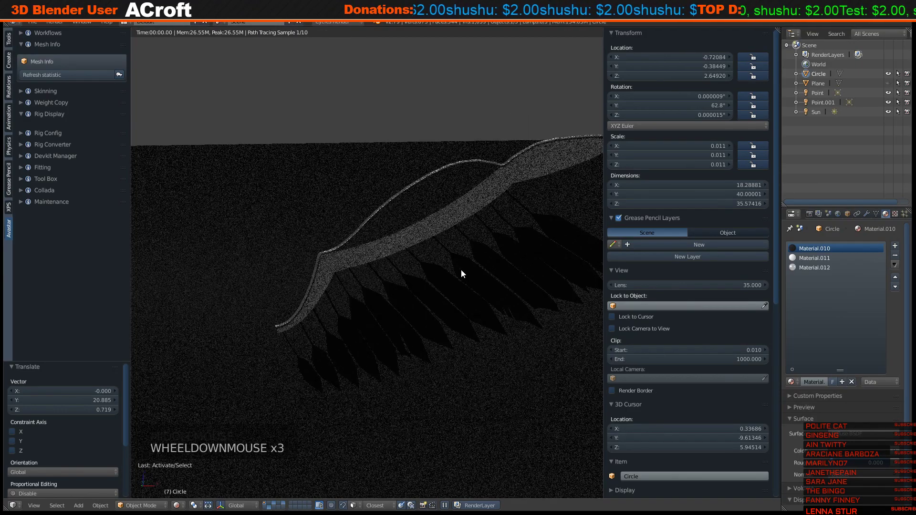
pyautogui.moveTo(462, 270); pyautogui.dragTo(434, 269, button='middle')
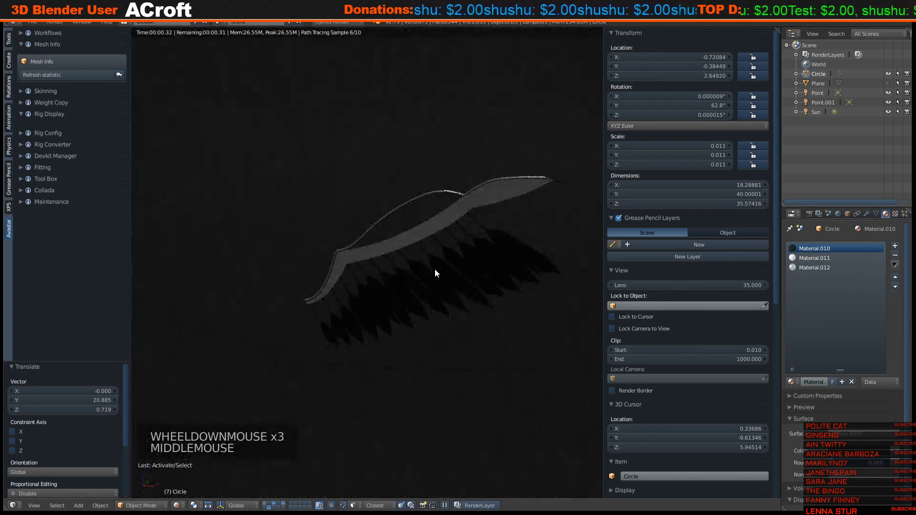
pyautogui.moveTo(397, 242); pyautogui.dragTo(438, 245, button='middle')
pyautogui.scroll(1, 437, 245)
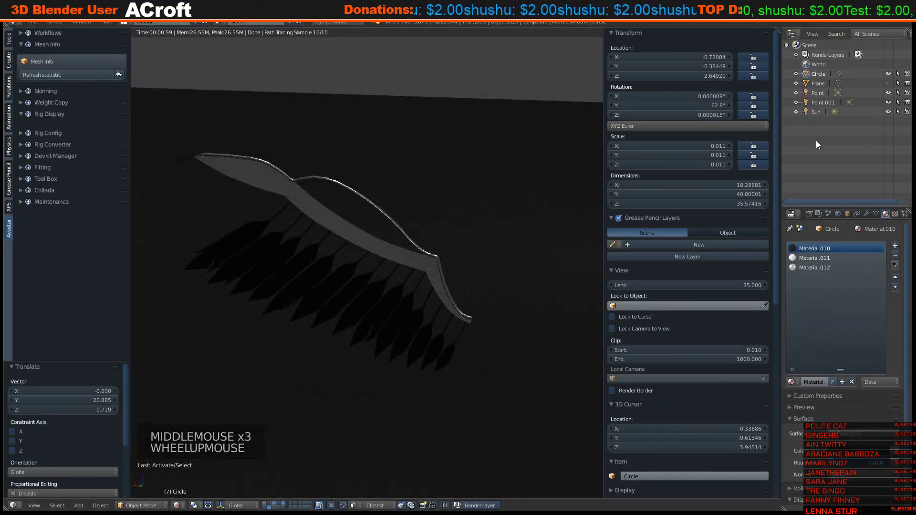
# Unhide the reference image plane and compare the wing with it in rendered shading, then in solid shading.
pyautogui.click(888, 84)
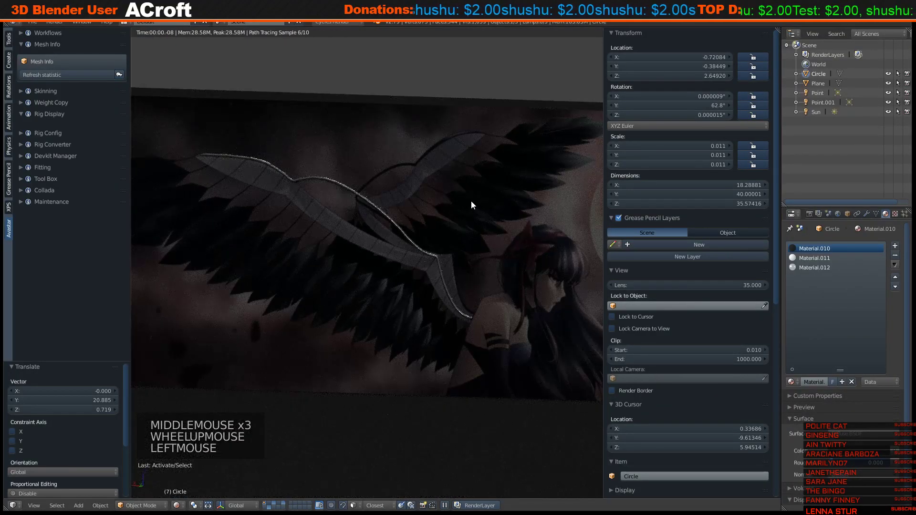
pyautogui.moveTo(465, 208); pyautogui.dragTo(446, 228, button='middle')
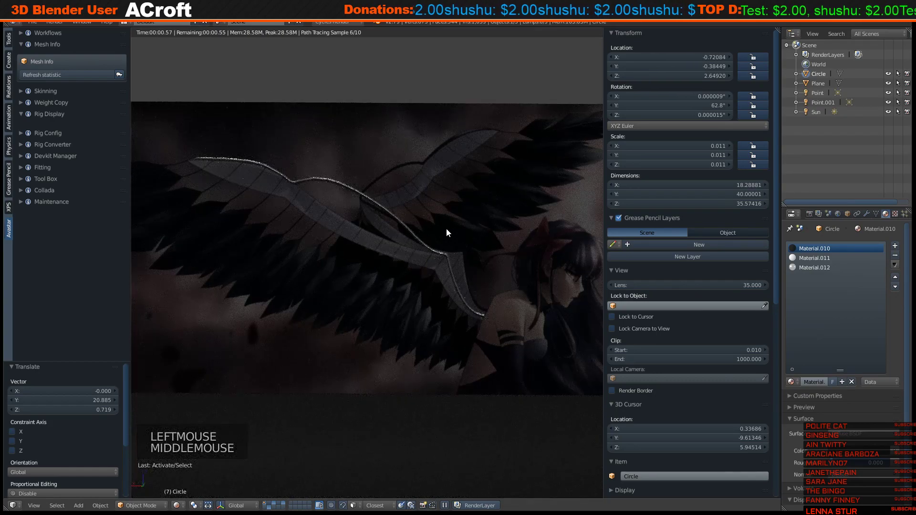
pyautogui.moveTo(445, 228); pyautogui.dragTo(307, 233, button='middle')
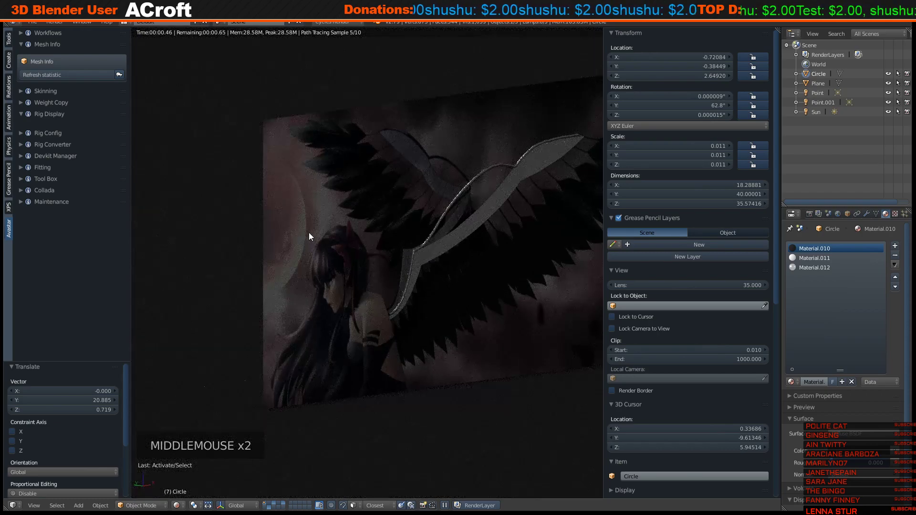
pyautogui.scroll(1, 433, 300)
pyautogui.keyDown('shift'); pyautogui.moveTo(443, 296); pyautogui.dragTo(403, 235, button='middle'); pyautogui.keyUp('shift')
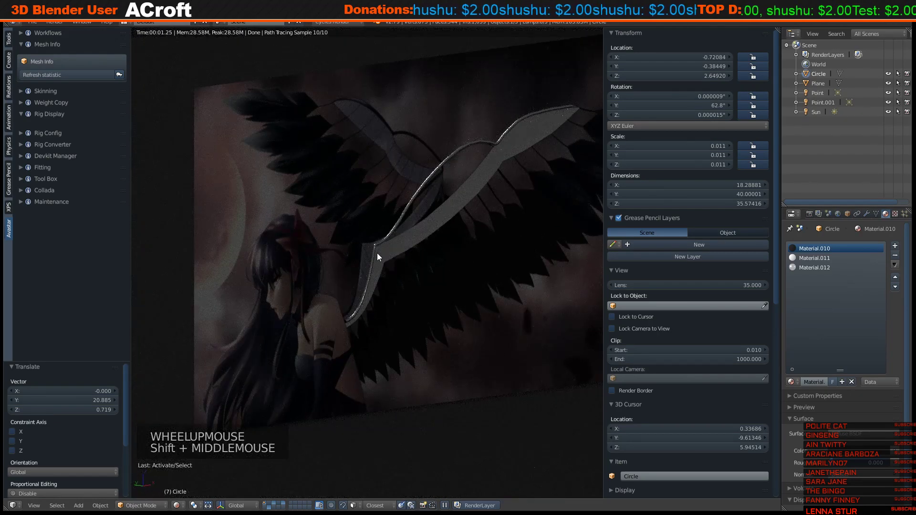
pyautogui.press('z')
pyautogui.scroll(4, 399, 217)
pyautogui.moveTo(393, 228); pyautogui.dragTo(367, 198, button='middle')
pyautogui.scroll(-5, 350, 218)
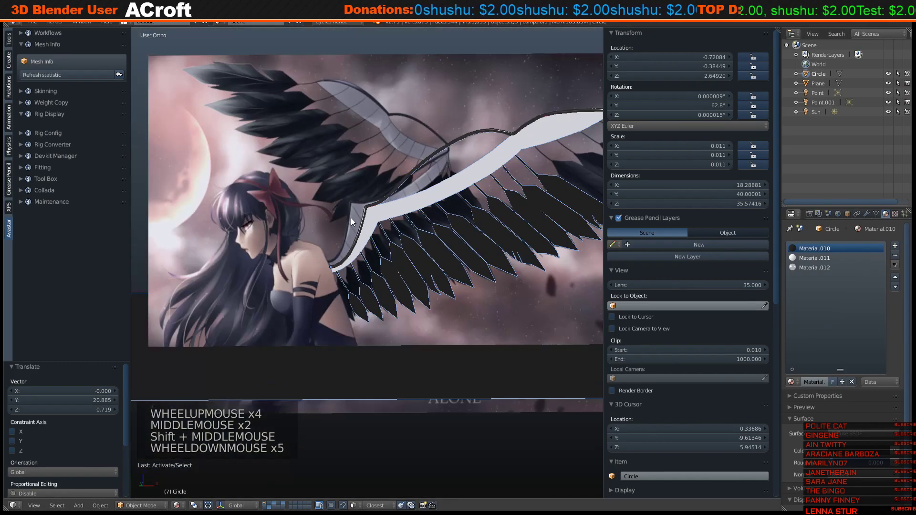
# In Edit Mode, select the narrow face strips above the first two feather shafts at the wing's base, including their rings around the dark rod.
pyautogui.rightClick(345, 194)
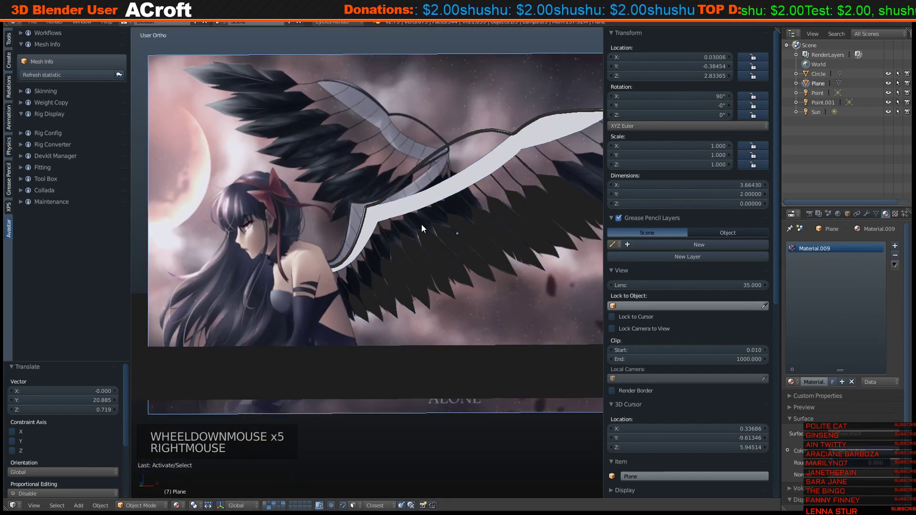
pyautogui.rightClick(398, 224)
pyautogui.press('Tab')
pyautogui.scroll(8, 284, 263)
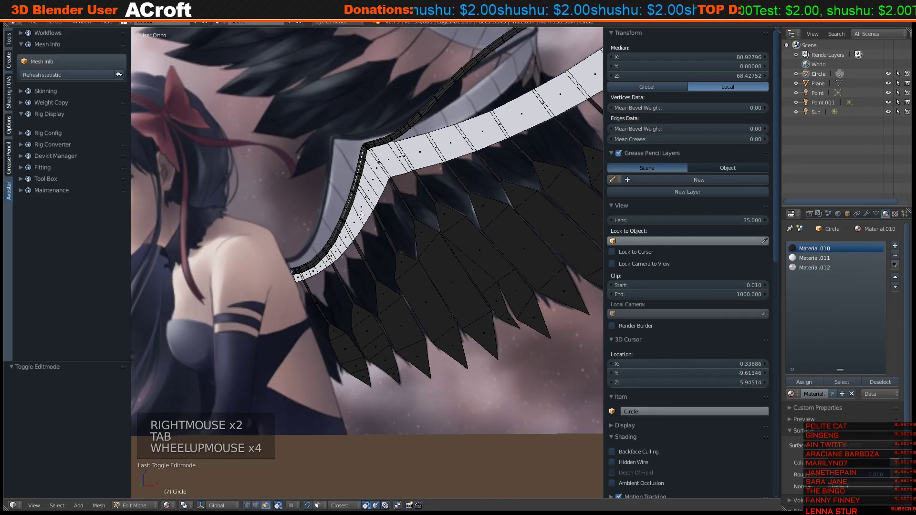
pyautogui.scroll(4, 269, 258)
pyautogui.keyDown('shift'); pyautogui.moveTo(283, 263); pyautogui.dragTo(258, 255, button='middle'); pyautogui.keyUp('shift')
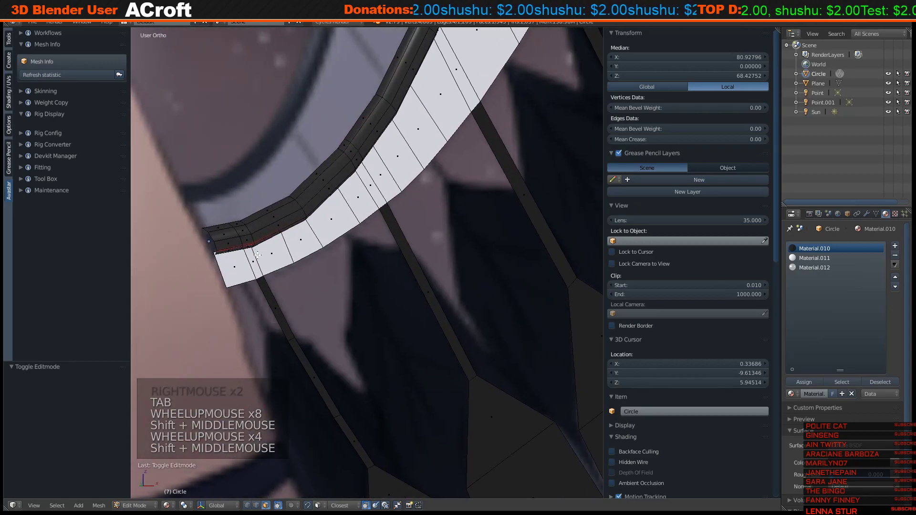
pyautogui.scroll(3, 217, 268)
pyautogui.rightClick(165, 260)
pyautogui.keyDown('shift'); pyautogui.moveTo(165, 260); pyautogui.dragTo(313, 323, button='middle'); pyautogui.keyUp('shift')
pyautogui.keyDown('alt'); pyautogui.keyDown('shift'); pyautogui.rightClick(296, 247); pyautogui.keyUp('shift'); pyautogui.keyUp('alt')
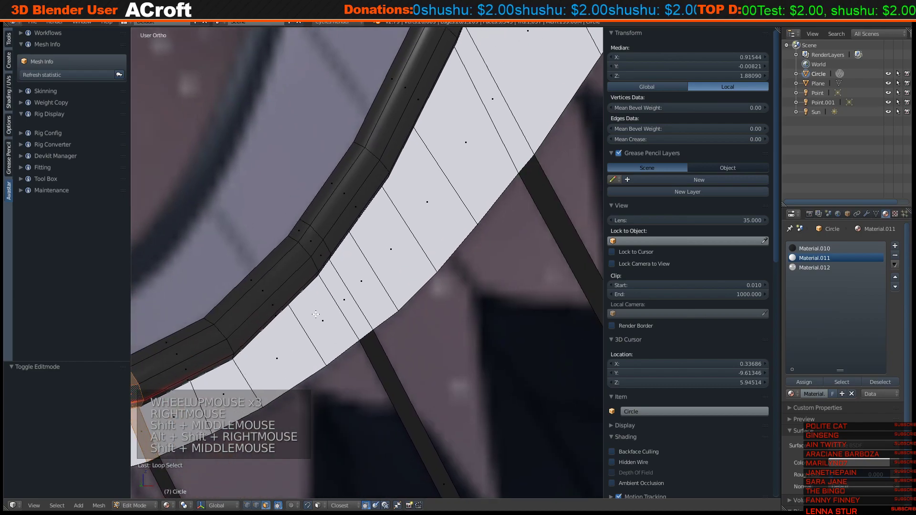
pyautogui.keyDown('shift'); pyautogui.rightClick(322, 256); pyautogui.keyUp('shift')
pyautogui.keyDown('alt'); pyautogui.keyDown('shift'); pyautogui.rightClick(316, 245); pyautogui.keyUp('shift'); pyautogui.keyUp('alt')
# Add the next narrow strips up to the wing's bend to the selection, together with their face loops around the rod.
pyautogui.scroll(-3, 317, 245)
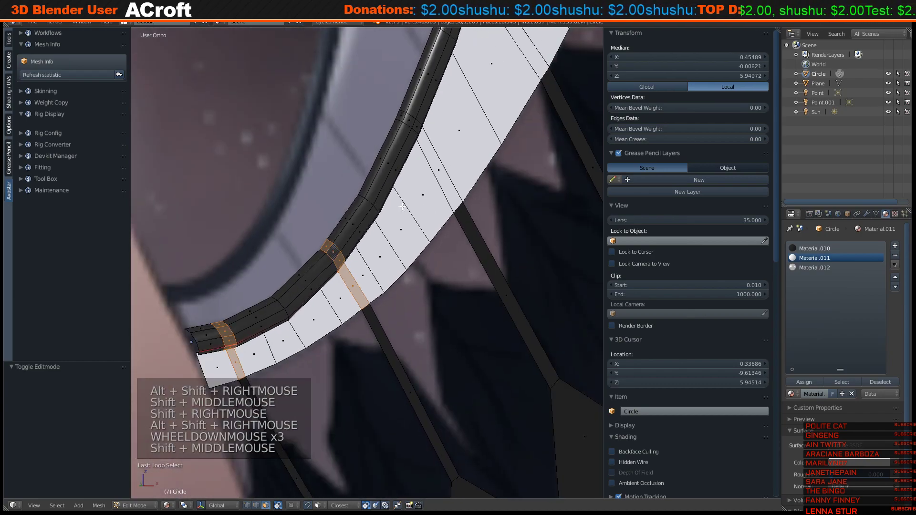
pyautogui.keyDown('shift'); pyautogui.moveTo(316, 245); pyautogui.dragTo(307, 327, button='middle'); pyautogui.keyUp('shift')
pyautogui.keyDown('alt'); pyautogui.keyDown('shift'); pyautogui.rightClick(311, 301); pyautogui.keyUp('shift'); pyautogui.keyUp('alt')
pyautogui.hotkey('ctrl', 'z')
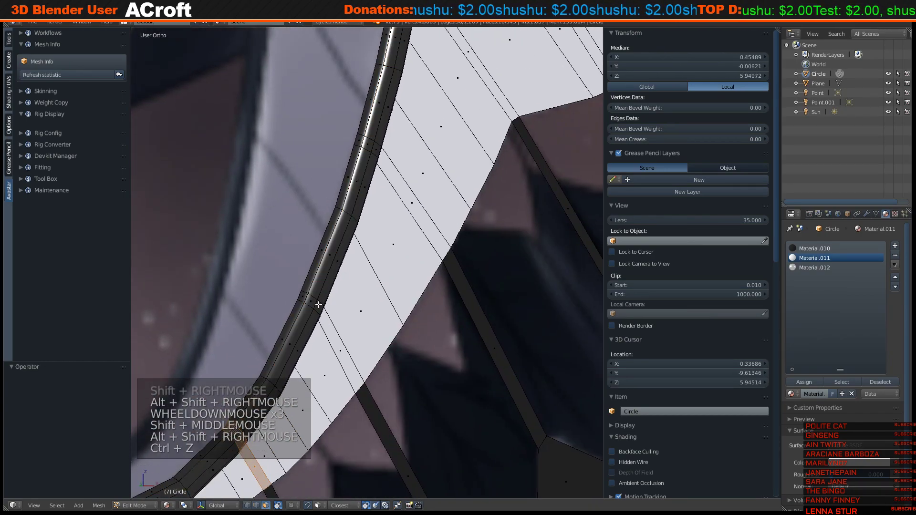
pyautogui.keyDown('shift'); pyautogui.scroll(-1, 334, 353); pyautogui.keyUp('shift')
pyautogui.keyDown('shift'); pyautogui.moveTo(334, 329); pyautogui.dragTo(368, 249, button='middle'); pyautogui.keyUp('shift')
pyautogui.keyDown('shift'); pyautogui.rightClick(317, 216); pyautogui.keyUp('shift')
pyautogui.keyDown('alt'); pyautogui.keyDown('shift'); pyautogui.rightClick(317, 216); pyautogui.keyUp('shift'); pyautogui.keyUp('alt')
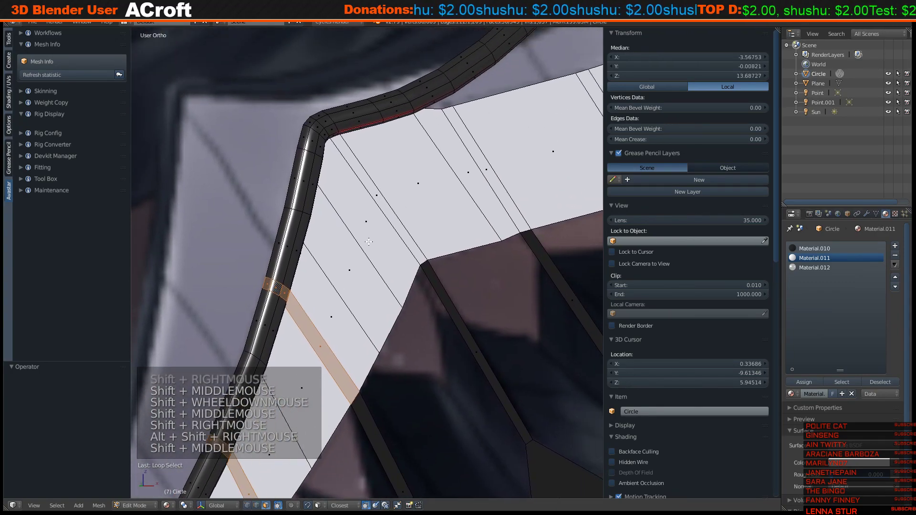
pyautogui.keyDown('shift'); pyautogui.rightClick(373, 189); pyautogui.keyUp('shift')
pyautogui.keyDown('shift'); pyautogui.moveTo(336, 131); pyautogui.dragTo(315, 244, button='middle'); pyautogui.keyUp('shift')
pyautogui.keyDown('alt'); pyautogui.keyDown('shift'); pyautogui.rightClick(333, 175); pyautogui.keyUp('shift'); pyautogui.keyUp('alt')
# Extend the selection with the narrow strips above each feather shaft along the middle section of the white band.
pyautogui.keyDown('shift'); pyautogui.rightClick(378, 201); pyautogui.keyUp('shift')
pyautogui.keyDown('shift'); pyautogui.rightClick(345, 234); pyautogui.keyUp('shift')
pyautogui.keyDown('shift'); pyautogui.rightClick(461, 177); pyautogui.keyUp('shift')
pyautogui.keyDown('shift'); pyautogui.moveTo(460, 176); pyautogui.dragTo(291, 256, button='middle'); pyautogui.keyUp('shift')
pyautogui.keyDown('shift'); pyautogui.rightClick(339, 269); pyautogui.keyUp('shift')
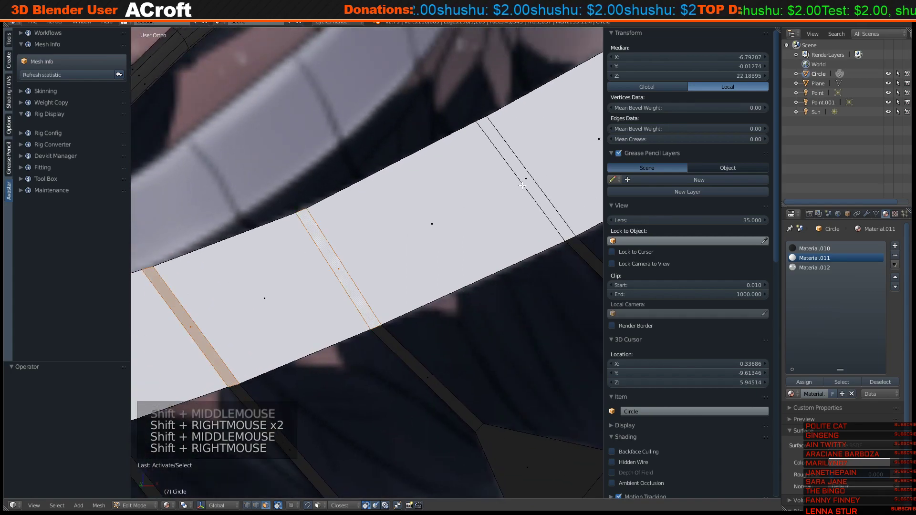
pyautogui.keyDown('shift'); pyautogui.rightClick(528, 184); pyautogui.keyUp('shift')
pyautogui.keyDown('shift'); pyautogui.moveTo(527, 184); pyautogui.dragTo(392, 235, button='middle'); pyautogui.keyUp('shift')
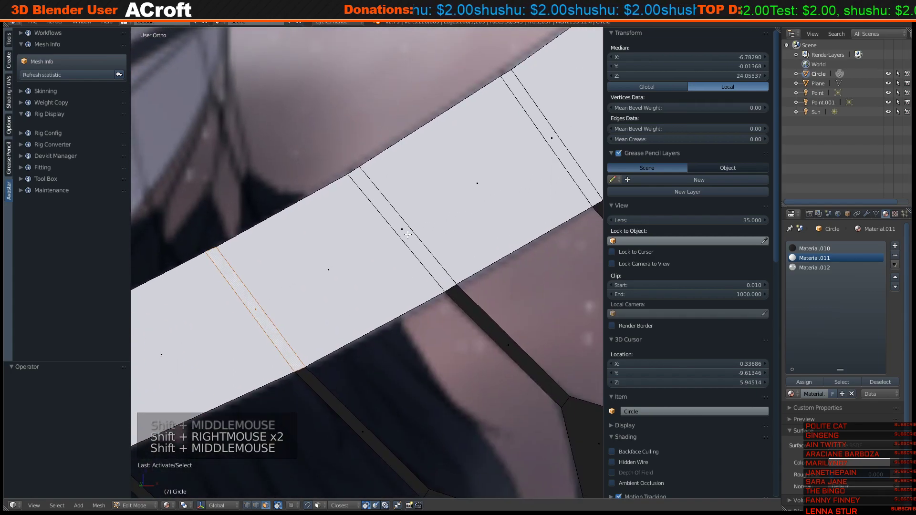
pyautogui.keyDown('shift'); pyautogui.rightClick(408, 233); pyautogui.keyUp('shift')
pyautogui.keyDown('shift'); pyautogui.rightClick(555, 147); pyautogui.keyUp('shift')
pyautogui.keyDown('shift'); pyautogui.moveTo(555, 147); pyautogui.dragTo(338, 290, button='middle'); pyautogui.keyUp('shift')
pyautogui.keyDown('shift'); pyautogui.rightClick(416, 249); pyautogui.keyUp('shift')
pyautogui.keyDown('shift'); pyautogui.rightClick(339, 292); pyautogui.keyUp('shift')
# Add the last narrow strips near the wing tip to the selection, with the face loops around the rod above them.
pyautogui.keyDown('shift'); pyautogui.rightClick(478, 256); pyautogui.keyUp('shift')
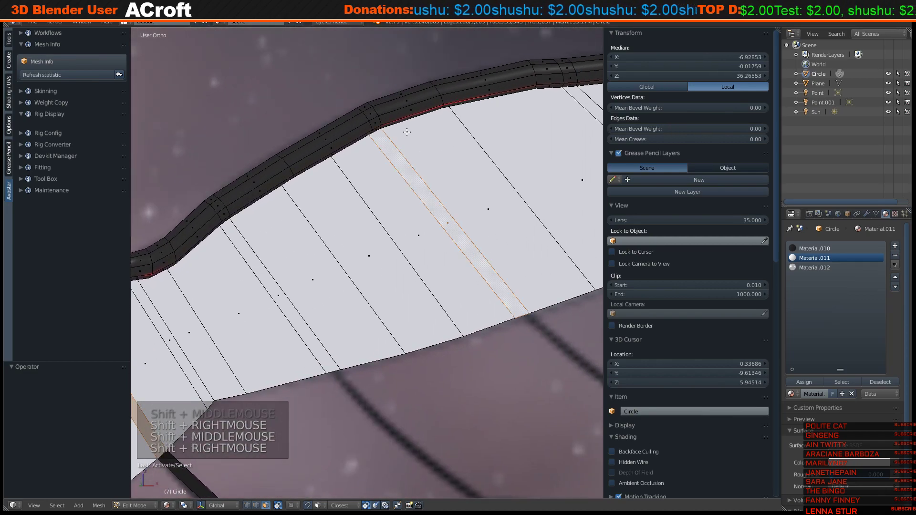
pyautogui.keyDown('alt'); pyautogui.keyDown('shift'); pyautogui.rightClick(374, 114); pyautogui.keyUp('shift'); pyautogui.keyUp('alt')
pyautogui.keyDown('shift'); pyautogui.moveTo(501, 249); pyautogui.dragTo(351, 207, button='middle'); pyautogui.keyUp('shift')
pyautogui.keyDown('shift'); pyautogui.rightClick(352, 207); pyautogui.keyUp('shift')
pyautogui.keyDown('alt'); pyautogui.keyDown('shift'); pyautogui.rightClick(301, 142); pyautogui.keyUp('shift'); pyautogui.keyUp('alt')
pyautogui.keyDown('shift'); pyautogui.moveTo(301, 142); pyautogui.dragTo(363, 186, button='middle'); pyautogui.keyUp('shift')
pyautogui.keyDown('shift'); pyautogui.moveTo(363, 186); pyautogui.dragTo(431, 231, button='middle'); pyautogui.keyUp('shift')
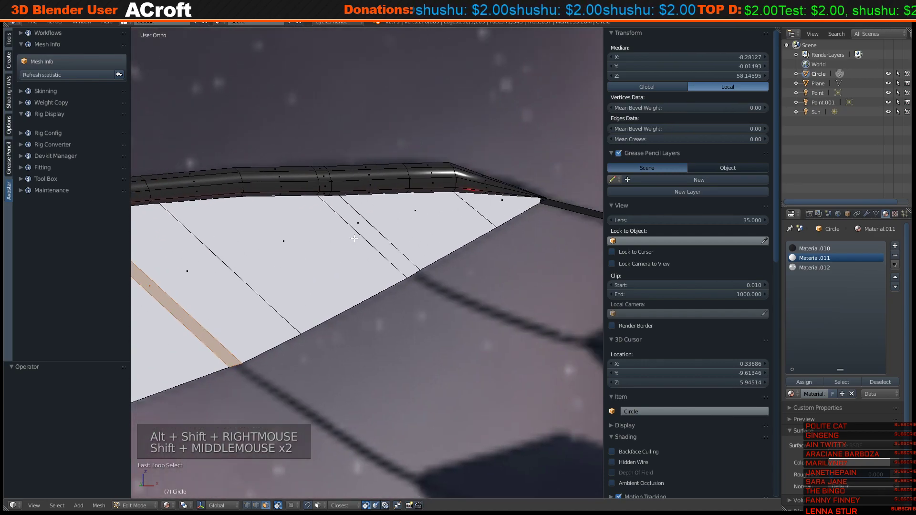
pyautogui.scroll(-13, 350, 321)
pyautogui.keyDown('shift'); pyautogui.moveTo(345, 326); pyautogui.dragTo(430, 238, button='middle'); pyautogui.keyUp('shift')
pyautogui.middleClick(429, 239)
pyautogui.scroll(8, 457, 173)
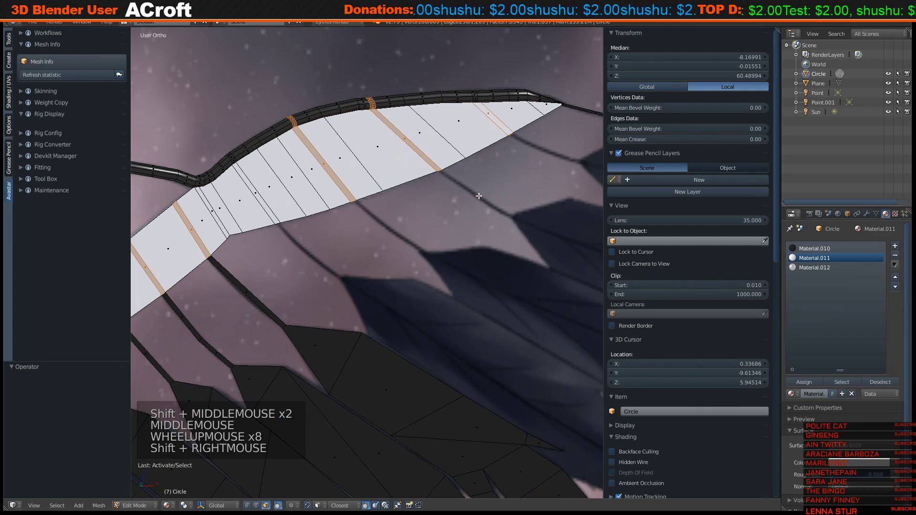
# Assign the dark Material.010 to the selected strips across the white band.
pyautogui.scroll(-7, 478, 196)
pyautogui.keyDown('shift'); pyautogui.moveTo(459, 280); pyautogui.dragTo(461, 216, button='middle'); pyautogui.keyUp('shift')
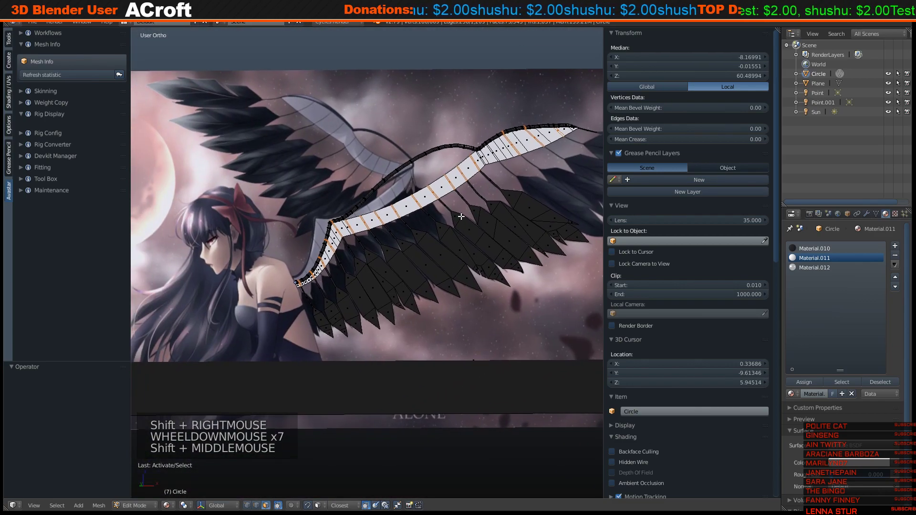
pyautogui.click(811, 249)
pyautogui.click(804, 381)
# Select only the face ring around the rod at the first feather shaft, extrude it and scale it to 1.118.
pyautogui.keyDown('shift'); pyautogui.moveTo(363, 229); pyautogui.dragTo(353, 256, button='middle'); pyautogui.keyUp('shift')
pyautogui.scroll(8, 420, 257)
pyautogui.scroll(5, 353, 255)
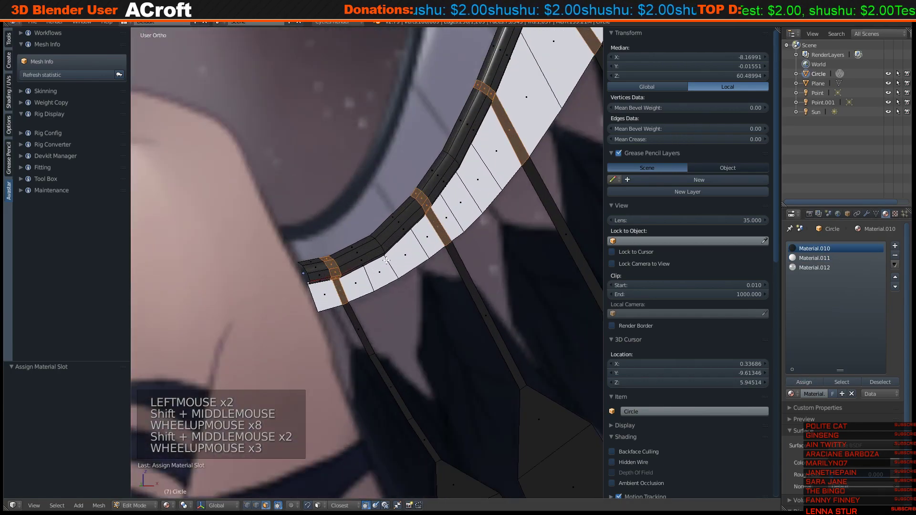
pyautogui.press('a')
pyautogui.scroll(1, 320, 261)
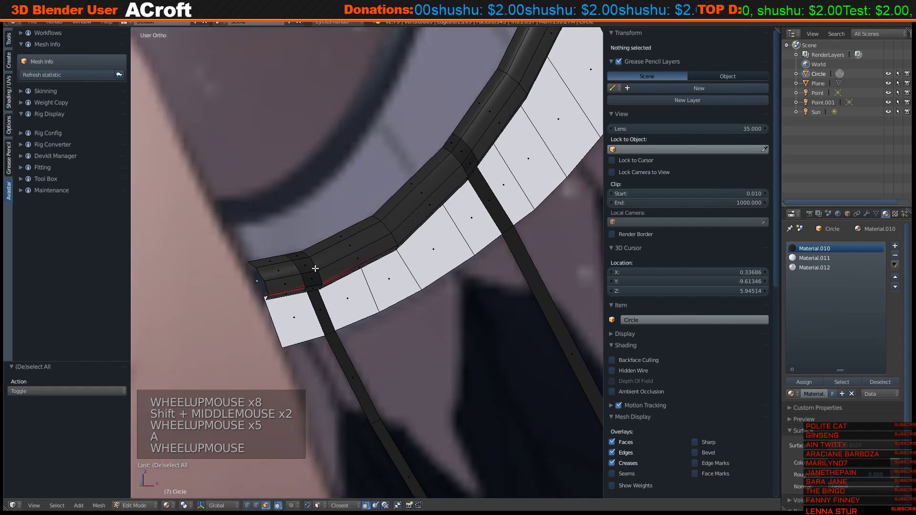
pyautogui.keyDown('alt'); pyautogui.rightClick(315, 268); pyautogui.keyUp('alt')
pyautogui.keyDown('alt'); pyautogui.rightClick(313, 269); pyautogui.keyUp('alt')
pyautogui.press('e')
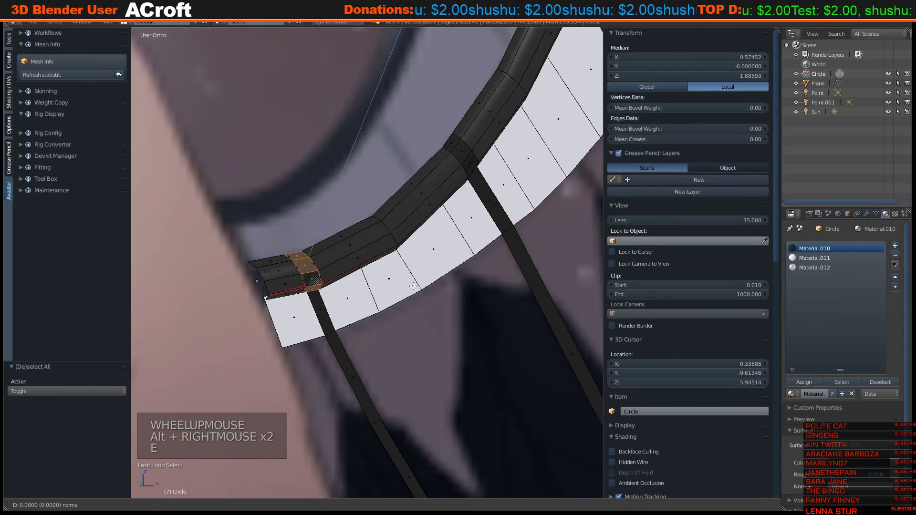
pyautogui.click(425, 285)
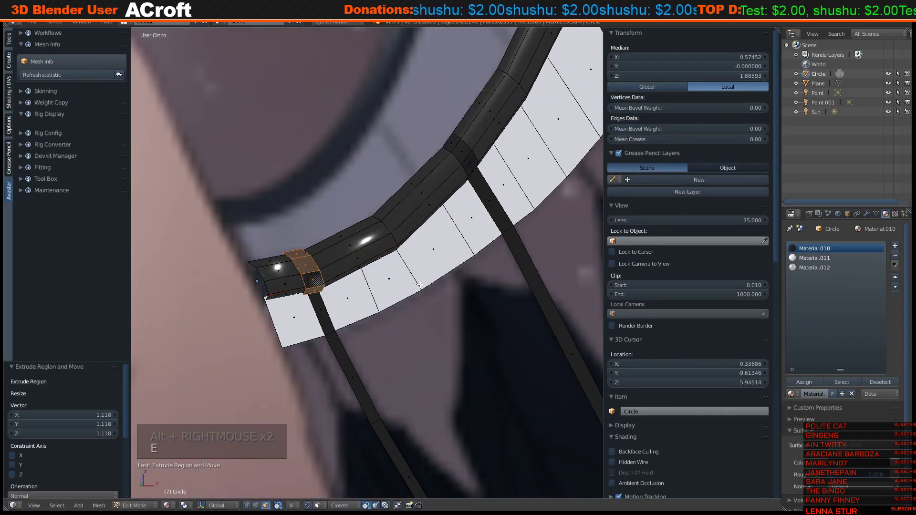
pyautogui.moveTo(425, 285); pyautogui.dragTo(355, 263, button='middle')
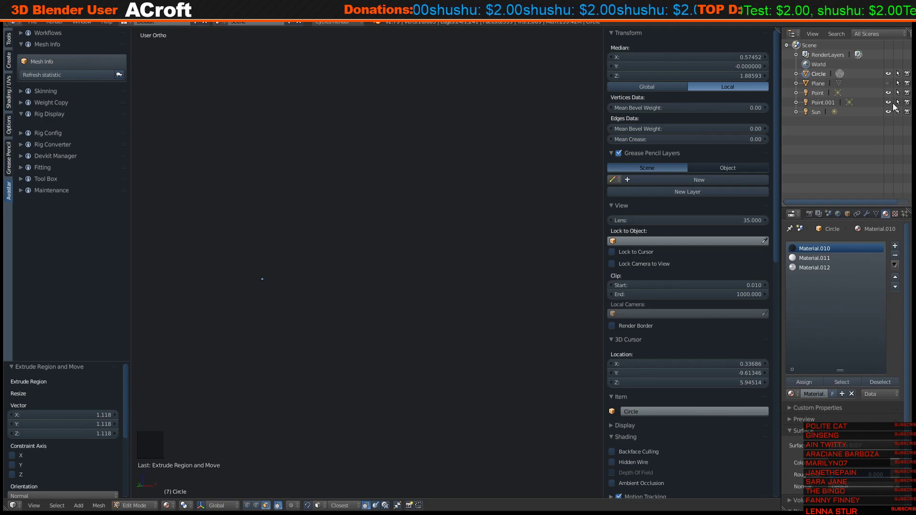
# Select the linked floor plane inside the wing mesh, separate it into its own object and return to Object Mode.
pyautogui.scroll(-15, 402, 248)
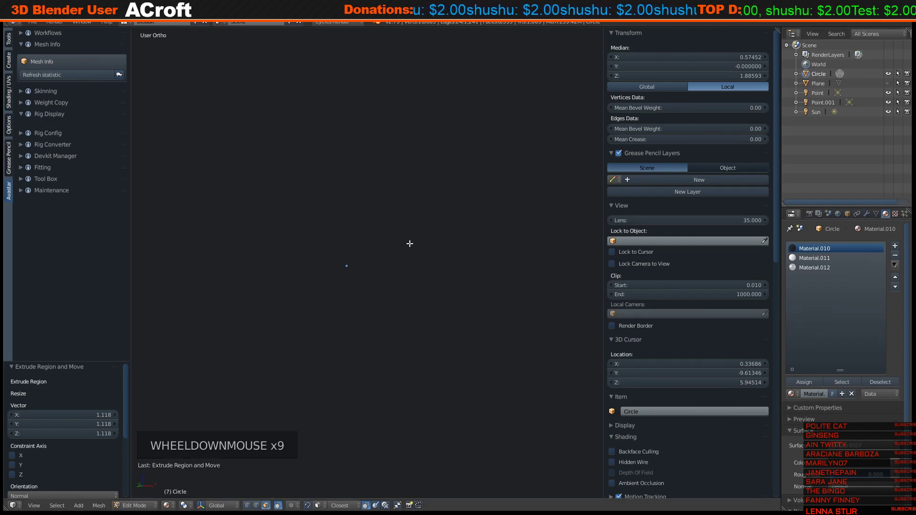
pyautogui.scroll(1, 429, 260)
pyautogui.scroll(-4, 435, 265)
pyautogui.moveTo(435, 266); pyautogui.dragTo(458, 247, button='middle')
pyautogui.scroll(-9, 436, 266)
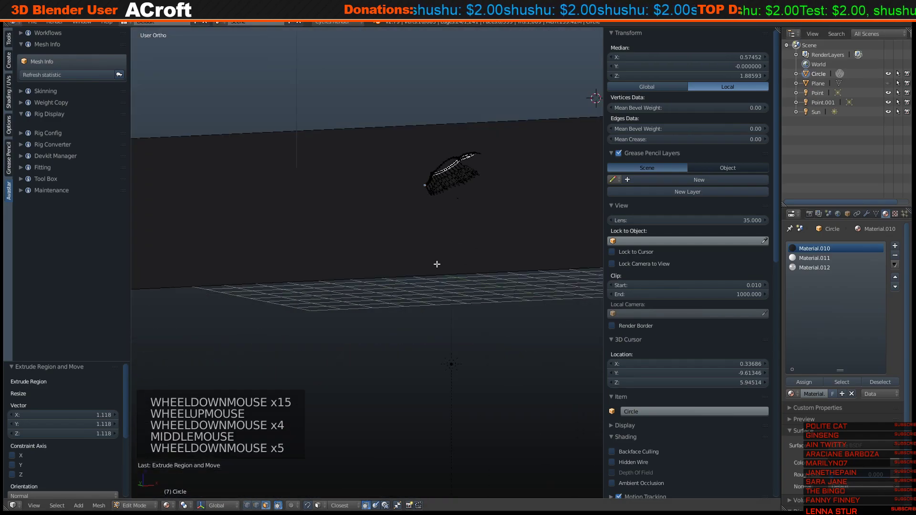
pyautogui.press('Tab')
pyautogui.rightClick(304, 255)
pyautogui.press('Tab')
pyautogui.press('l')
pyautogui.press('l')
pyautogui.press('a')
pyautogui.press('a')
pyautogui.press('a')
pyautogui.press('k')
pyautogui.rightClick(255, 274)
pyautogui.press('l')
pyautogui.press('p')
pyautogui.click(255, 274)
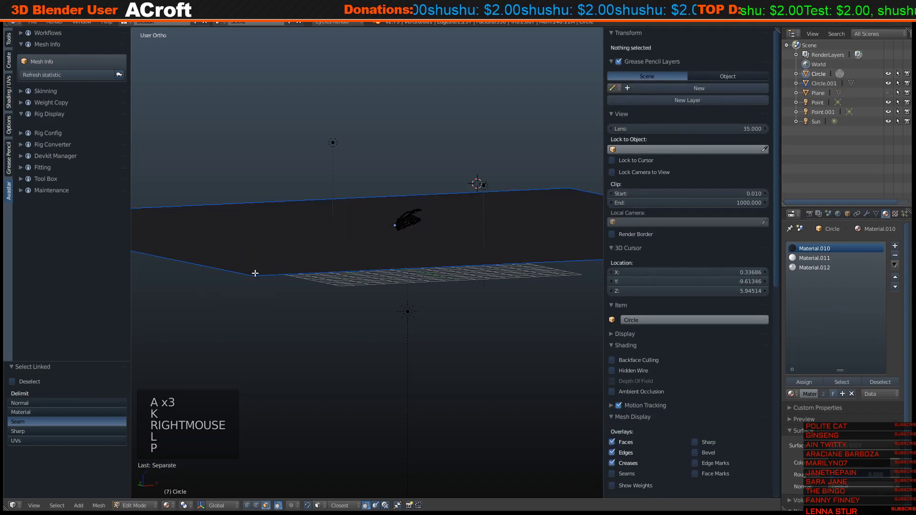
pyautogui.press('Tab')
# Remove all material slots from the separated floor object and hide it.
pyautogui.rightClick(391, 275)
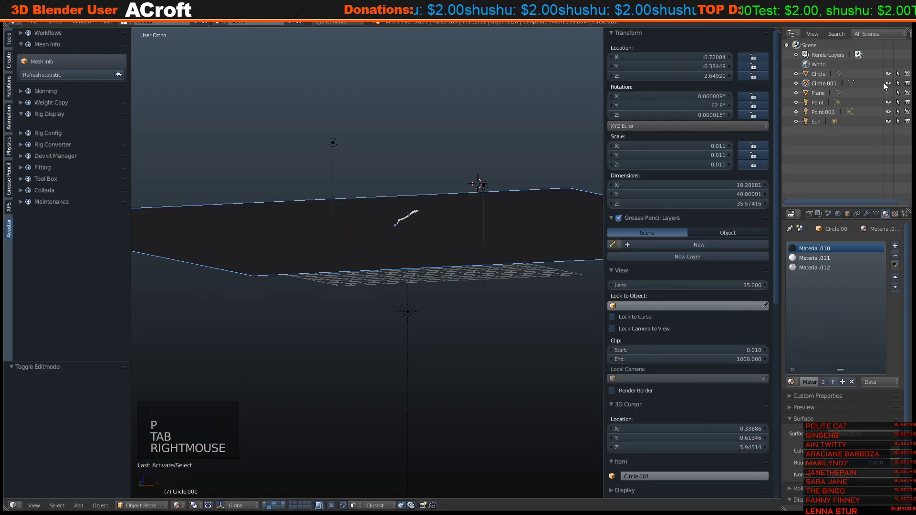
pyautogui.click(897, 255)
pyautogui.click(897, 255)
pyautogui.click(897, 256)
pyautogui.click(897, 256)
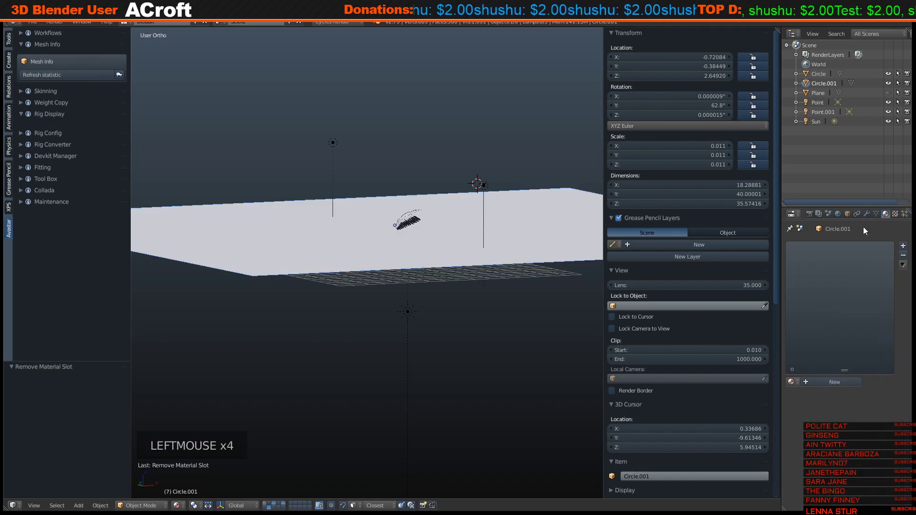
pyautogui.click(888, 83)
# Select the wing and examine the extruded ring around the rod at the wing's base in Edit Mode and Object Mode.
pyautogui.scroll(5, 457, 254)
pyautogui.scroll(3, 407, 269)
pyautogui.keyDown('shift'); pyautogui.moveTo(491, 137); pyautogui.dragTo(425, 242, button='middle'); pyautogui.keyUp('shift')
pyautogui.scroll(9, 406, 269)
pyautogui.rightClick(329, 266)
pyautogui.scroll(4, 329, 266)
pyautogui.press('Tab')
pyautogui.scroll(4, 328, 236)
pyautogui.press('Tab')
pyautogui.scroll(5, 317, 247)
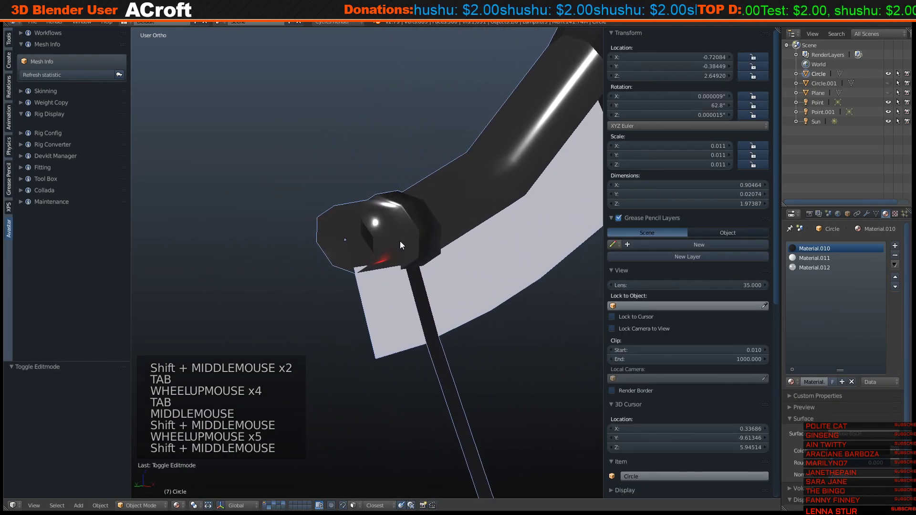
# Select the rim face loops on both sides of the ring at the wing's base and assign them Material.010.
pyautogui.scroll(3, 425, 242)
pyautogui.keyDown('shift'); pyautogui.moveTo(433, 210); pyautogui.dragTo(421, 236, button='middle'); pyautogui.keyUp('shift')
pyautogui.press('Tab')
pyautogui.keyDown('alt'); pyautogui.rightClick(395, 244); pyautogui.keyUp('alt')
pyautogui.keyDown('alt'); pyautogui.rightClick(409, 235); pyautogui.keyUp('alt')
pyautogui.keyDown('alt'); pyautogui.keyDown('shift'); pyautogui.rightClick(420, 237); pyautogui.keyUp('shift'); pyautogui.keyUp('alt')
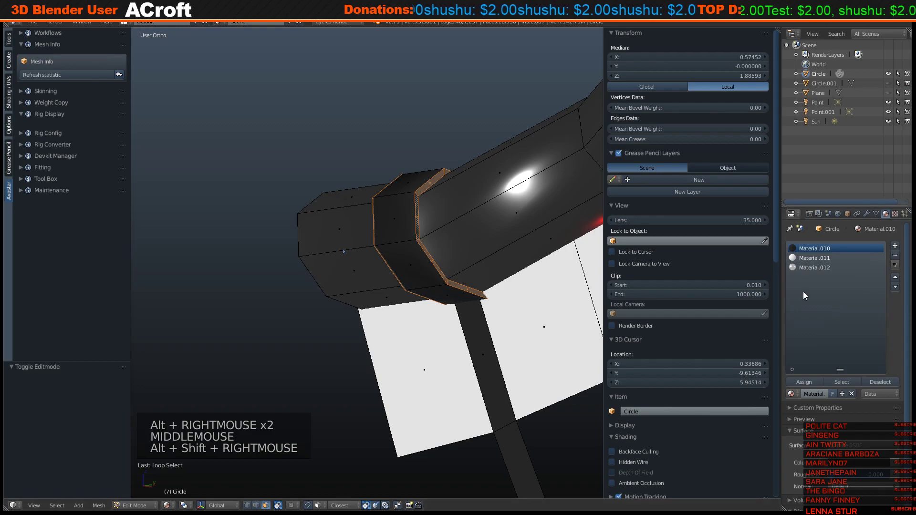
pyautogui.click(818, 370)
pyautogui.scroll(-3, 477, 215)
pyautogui.press('a')
# Extrude the face ring around the rod at the second feather shaft and scale it to 1.097.
pyautogui.keyDown('shift'); pyautogui.moveTo(598, 140); pyautogui.dragTo(428, 292, button='middle'); pyautogui.keyUp('shift')
pyautogui.keyDown('alt'); pyautogui.rightClick(411, 225); pyautogui.keyUp('alt')
pyautogui.press('e')
pyautogui.press('s')
pyautogui.click(517, 249)
# Select both rim face loops of the second shaft's ring, assign them Material.010 and clear the selection.
pyautogui.keyDown('shift'); pyautogui.moveTo(517, 249); pyautogui.dragTo(323, 256, button='middle'); pyautogui.keyUp('shift')
pyautogui.scroll(3, 469, 285)
pyautogui.keyDown('alt'); pyautogui.rightClick(392, 286); pyautogui.keyUp('alt')
pyautogui.keyDown('alt'); pyautogui.rightClick(389, 288); pyautogui.keyUp('alt')
pyautogui.keyDown('alt'); pyautogui.keyDown('shift'); pyautogui.rightClick(308, 243); pyautogui.keyUp('shift'); pyautogui.keyUp('alt')
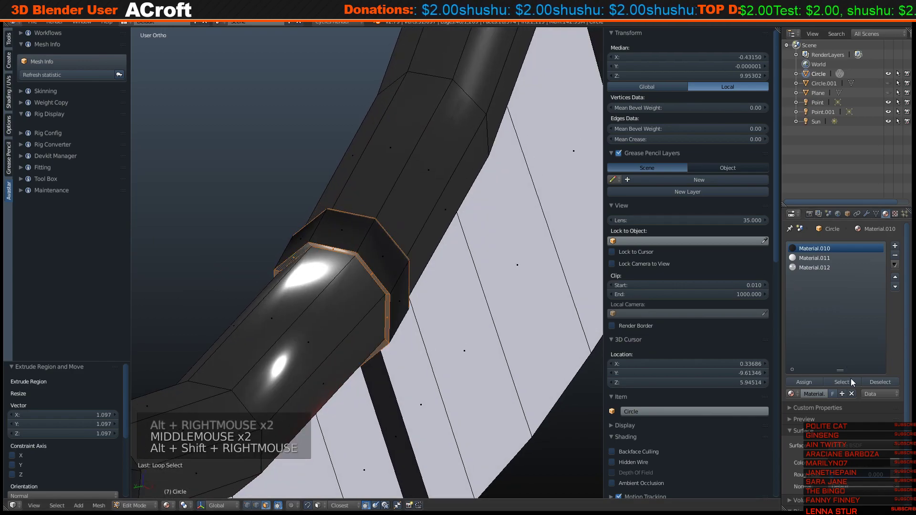
pyautogui.click(806, 382)
pyautogui.press('a')
# Extrude the face ring around the rod at the third feather shaft and scale it to 1.099.
pyautogui.scroll(-3, 372, 238)
pyautogui.keyDown('shift'); pyautogui.moveTo(372, 239); pyautogui.dragTo(395, 213, button='middle'); pyautogui.keyUp('shift')
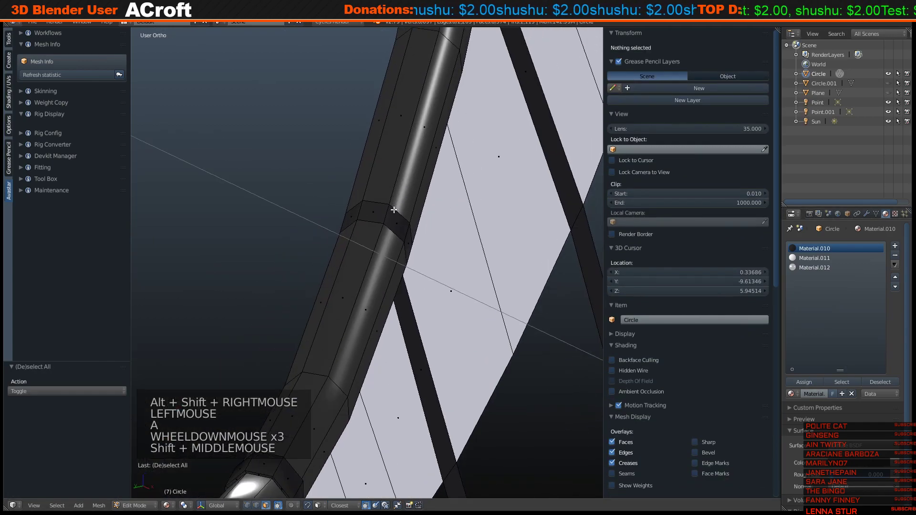
pyautogui.keyDown('alt'); pyautogui.rightClick(396, 213); pyautogui.keyUp('alt')
pyautogui.press('e')
pyautogui.press('e')
pyautogui.press('e')
pyautogui.press('e')
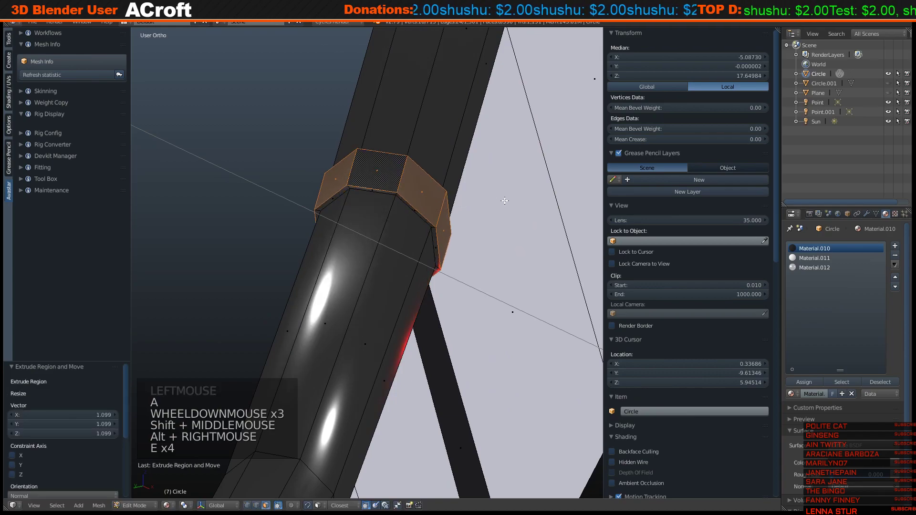
# Select the rim face loops of the third shaft's ring, undoing wrong loop picks, and assign them Material.010.
pyautogui.keyDown('alt'); pyautogui.rightClick(433, 228); pyautogui.keyUp('alt')
pyautogui.keyDown('alt'); pyautogui.rightClick(433, 228); pyautogui.keyUp('alt')
pyautogui.moveTo(434, 228); pyautogui.dragTo(414, 199, button='middle')
pyautogui.keyDown('alt'); pyautogui.keyDown('shift'); pyautogui.rightClick(411, 198); pyautogui.keyUp('shift'); pyautogui.keyUp('alt')
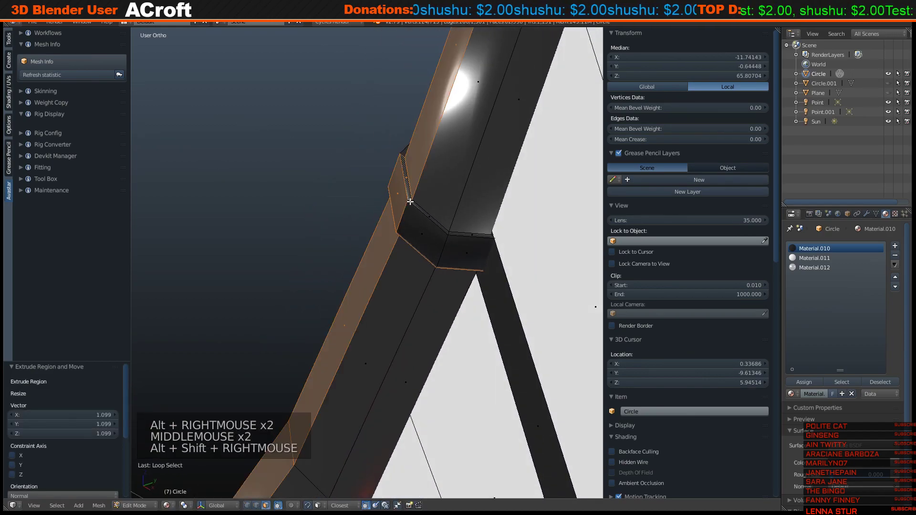
pyautogui.hotkey('ctrl', 'z')
pyautogui.keyDown('alt'); pyautogui.keyDown('shift'); pyautogui.rightClick(411, 201); pyautogui.keyUp('shift'); pyautogui.keyUp('alt')
pyautogui.hotkey('ctrl', 'z')
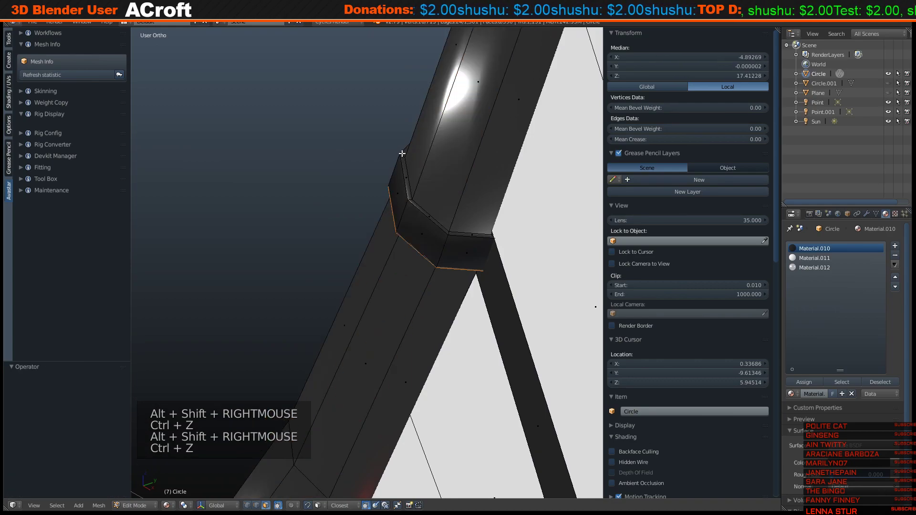
pyautogui.click(805, 382)
pyautogui.press('a')
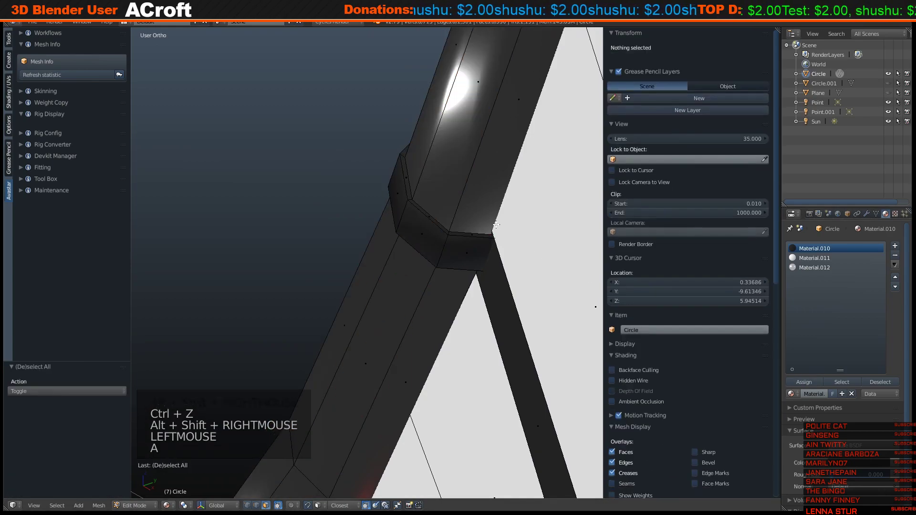
# Extrude the face ring around the rod at the fourth feather shaft and scale it to 1.131.
pyautogui.scroll(-5, 402, 210)
pyautogui.keyDown('shift'); pyautogui.moveTo(382, 239); pyautogui.dragTo(382, 219, button='middle'); pyautogui.keyUp('shift')
pyautogui.scroll(4, 402, 210)
pyautogui.keyDown('alt'); pyautogui.rightClick(402, 210); pyautogui.keyUp('alt')
pyautogui.keyDown('alt'); pyautogui.rightClick(402, 210); pyautogui.keyUp('alt')
pyautogui.press('e')
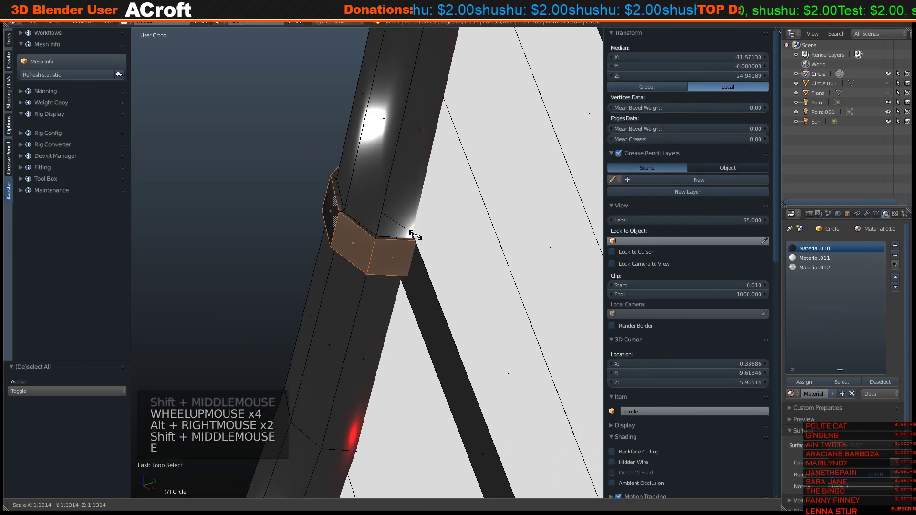
pyautogui.click(414, 235)
# Select both rim face loops of the fourth shaft's ring, undoing a wrong loop pick, and clear the selection.
pyautogui.scroll(2, 391, 227)
pyautogui.keyDown('alt'); pyautogui.rightClick(330, 189); pyautogui.keyUp('alt')
pyautogui.moveTo(330, 189); pyautogui.dragTo(468, 166, button='middle')
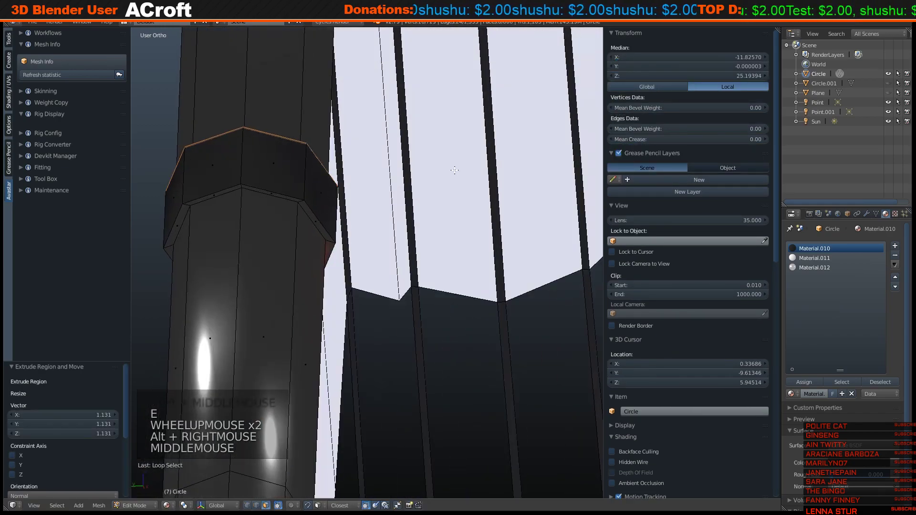
pyautogui.keyDown('alt'); pyautogui.keyDown('shift'); pyautogui.rightClick(301, 205); pyautogui.keyUp('shift'); pyautogui.keyUp('alt')
pyautogui.hotkey('ctrl', 'z')
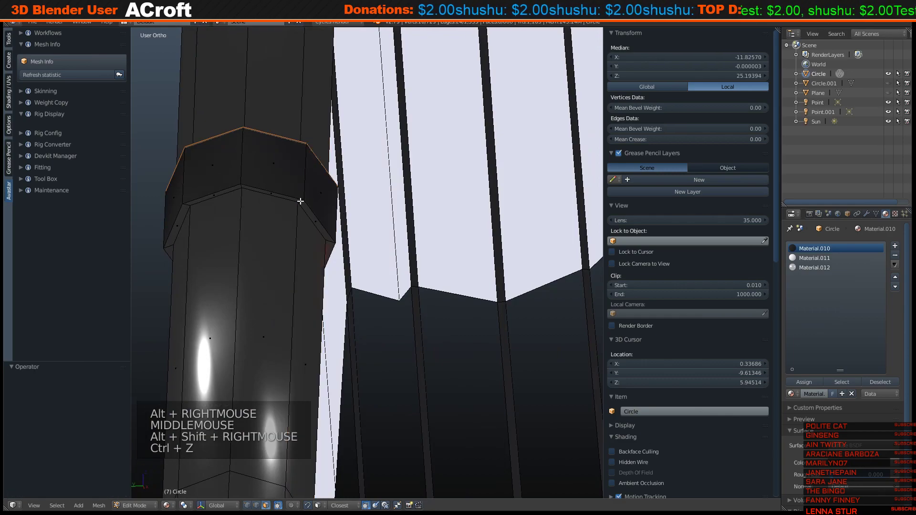
pyautogui.keyDown('alt'); pyautogui.keyDown('shift'); pyautogui.rightClick(301, 201); pyautogui.keyUp('shift'); pyautogui.keyUp('alt')
pyautogui.scroll(-6, 363, 267)
pyautogui.press('a')
# Extrude the face ring around the rod at the wing's sharp bend and scale it to 1.193.
pyautogui.keyDown('shift'); pyautogui.moveTo(362, 268); pyautogui.dragTo(489, 238, button='middle'); pyautogui.keyUp('shift')
pyautogui.scroll(5, 382, 251)
pyautogui.keyDown('alt'); pyautogui.rightClick(386, 231); pyautogui.keyUp('alt')
pyautogui.press('e')
pyautogui.press('s')
pyautogui.click(512, 268)
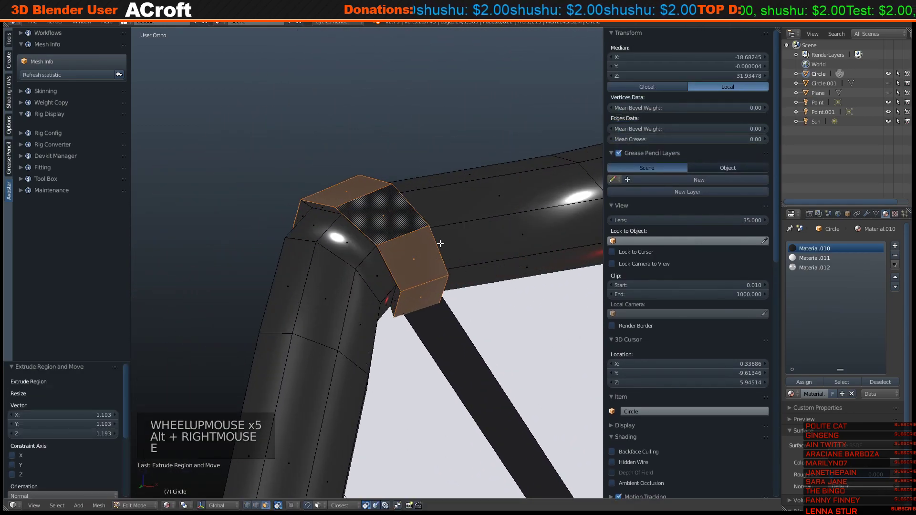
# Move the enlarged ring at the wing's bend in front view so it sits centred on the rod.
pyautogui.press('KP_1')
pyautogui.press('g')
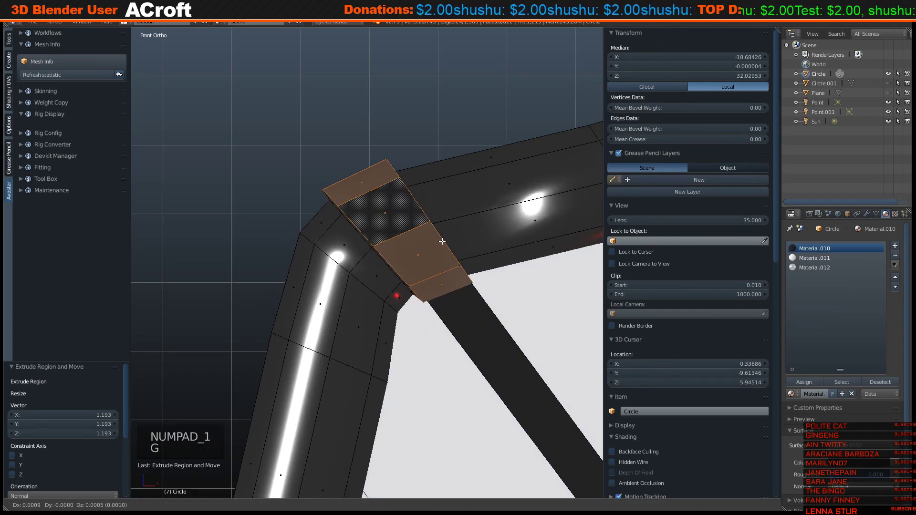
pyautogui.click(439, 244)
pyautogui.press('g')
pyautogui.click(431, 248)
# Select the rim face loops of the bend's ring, assign them Material.010 and clear the selection.
pyautogui.scroll(2, 431, 248)
pyautogui.moveTo(431, 247); pyautogui.dragTo(425, 223, button='middle')
pyautogui.press('a')
pyautogui.keyDown('alt'); pyautogui.rightClick(446, 204); pyautogui.keyUp('alt')
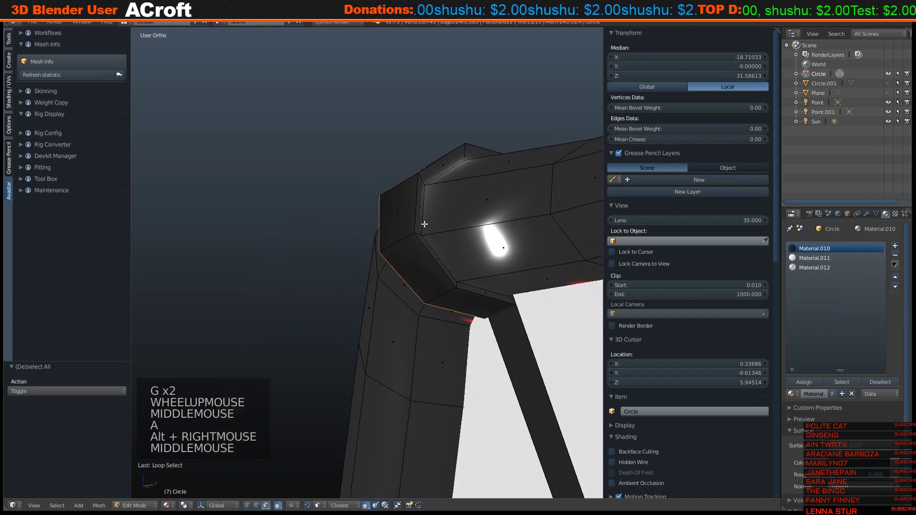
pyautogui.click(430, 183)
pyautogui.press('a')
pyautogui.scroll(-11, 430, 183)
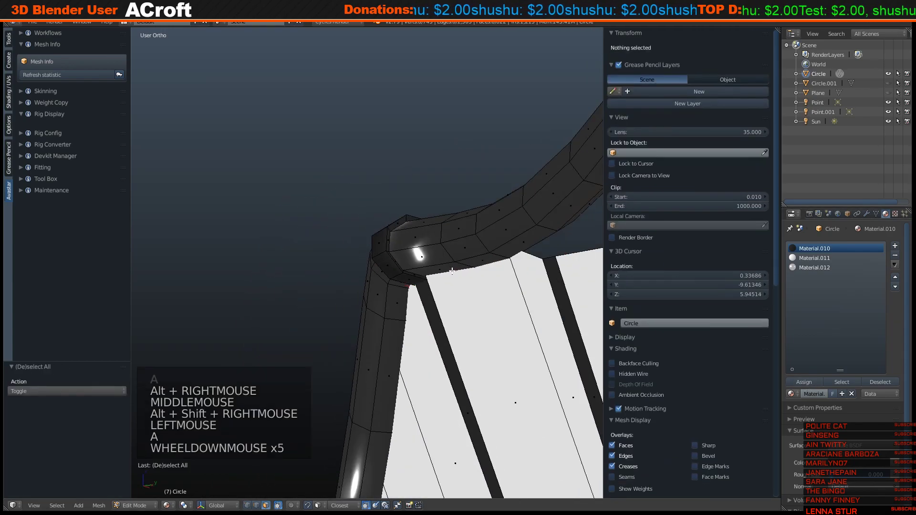
# Select the face ring around the rod at the shaft near the wingtip and assign it Material.010.
pyautogui.keyDown('shift'); pyautogui.moveTo(524, 217); pyautogui.dragTo(358, 289, button='middle'); pyautogui.keyUp('shift')
pyautogui.scroll(-3, 410, 284)
pyautogui.scroll(1, 490, 233)
pyautogui.scroll(6, 368, 290)
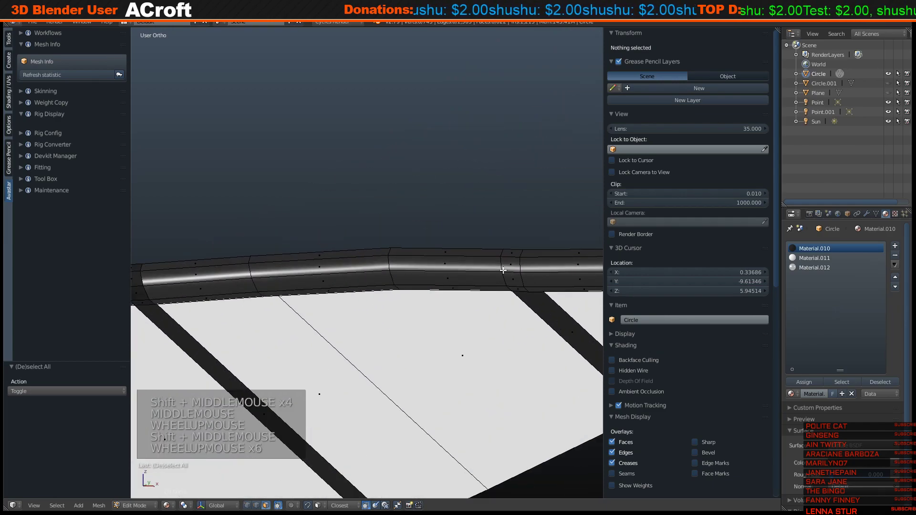
pyautogui.keyDown('alt'); pyautogui.rightClick(502, 270); pyautogui.keyUp('alt')
pyautogui.scroll(-3, 506, 270)
pyautogui.click(804, 382)
pyautogui.scroll(3, 496, 252)
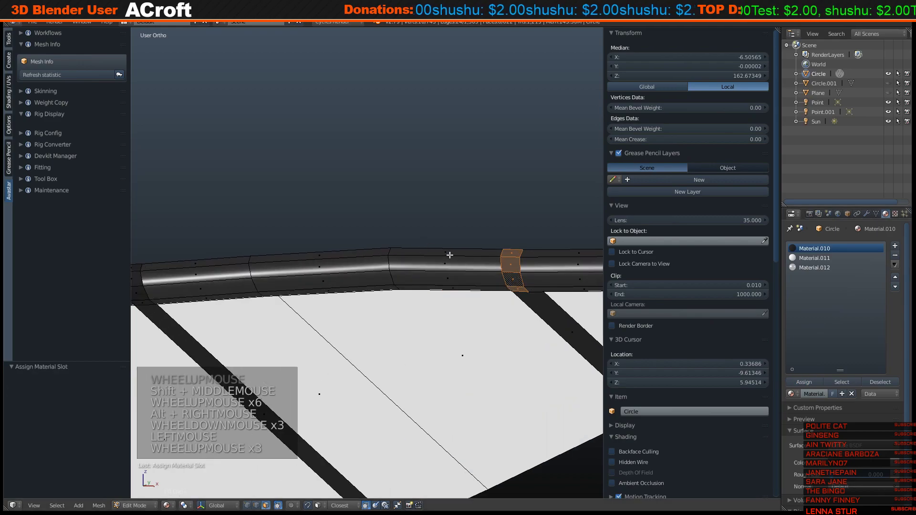
# Extrude the face ring near the wingtip and scale it to 1.270.
pyautogui.keyDown('shift'); pyautogui.moveTo(496, 252); pyautogui.dragTo(482, 244, button='middle'); pyautogui.keyUp('shift')
pyautogui.press('e')
pyautogui.press('e')
pyautogui.press('e')
pyautogui.press('e')
pyautogui.click(482, 243)
# Circle-select the whole wingtip ring in wireframe front view, return to solid shading and move it toward the shaft.
pyautogui.scroll(-4, 485, 253)
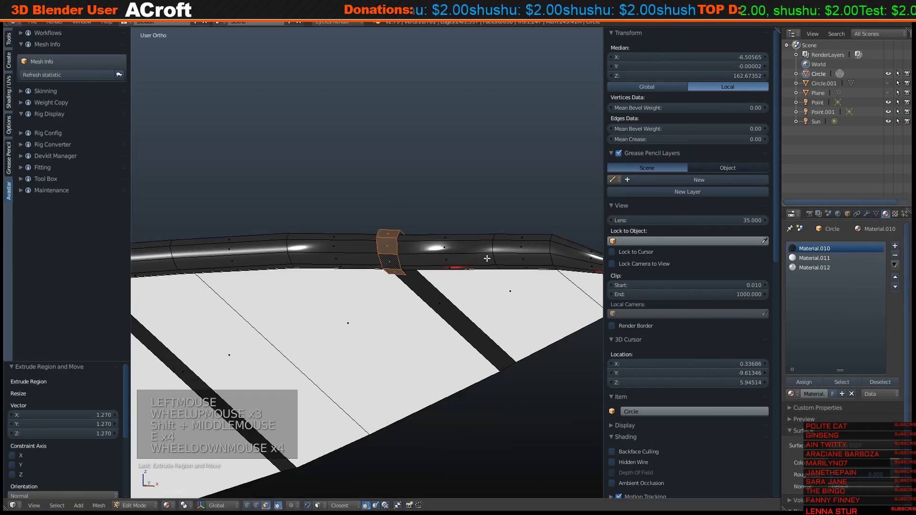
pyautogui.press('KP_1')
pyautogui.scroll(4, 482, 267)
pyautogui.press('g')
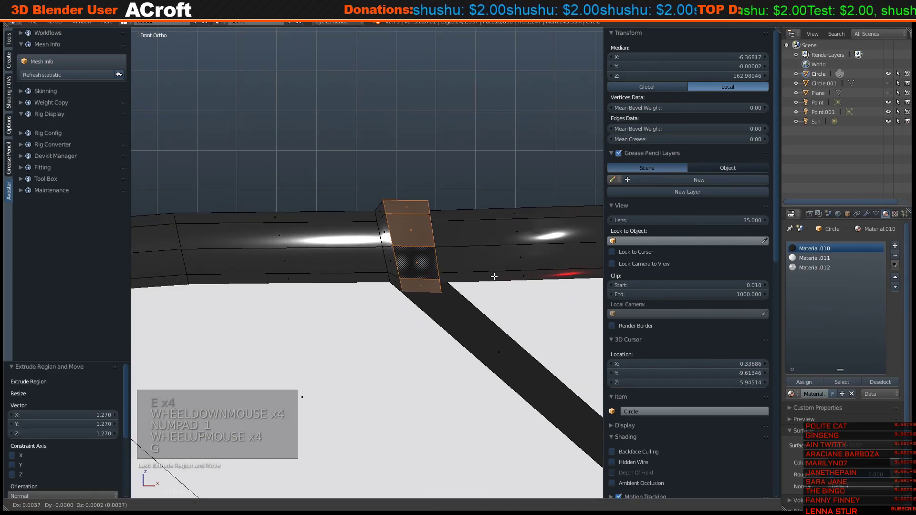
pyautogui.rightClick(492, 272)
pyautogui.press('z')
pyautogui.click(483, 270)
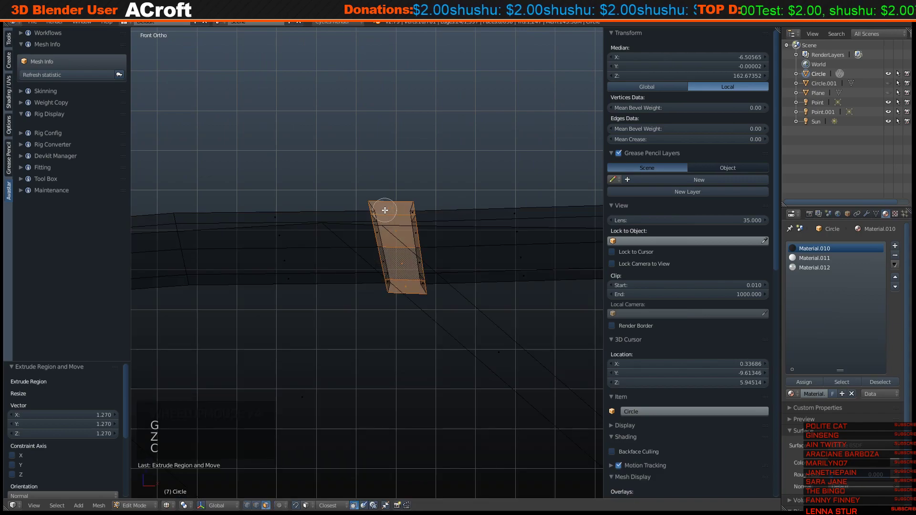
pyautogui.press('z')
pyautogui.press('g')
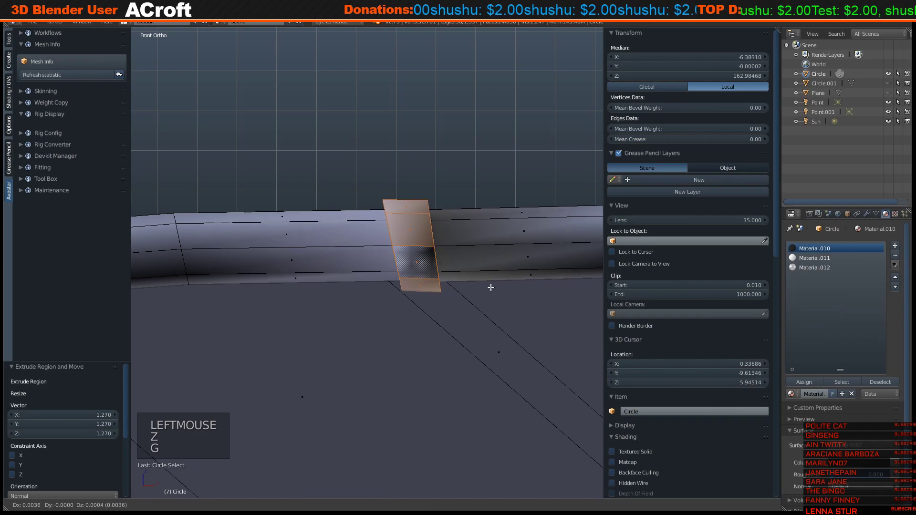
pyautogui.click(491, 288)
# Rotate the wingtip ring to follow the shaft's slant, scale it to 1.155 and reposition it on the rod.
pyautogui.press('r')
pyautogui.click(499, 251)
pyautogui.press('s')
pyautogui.click(513, 254)
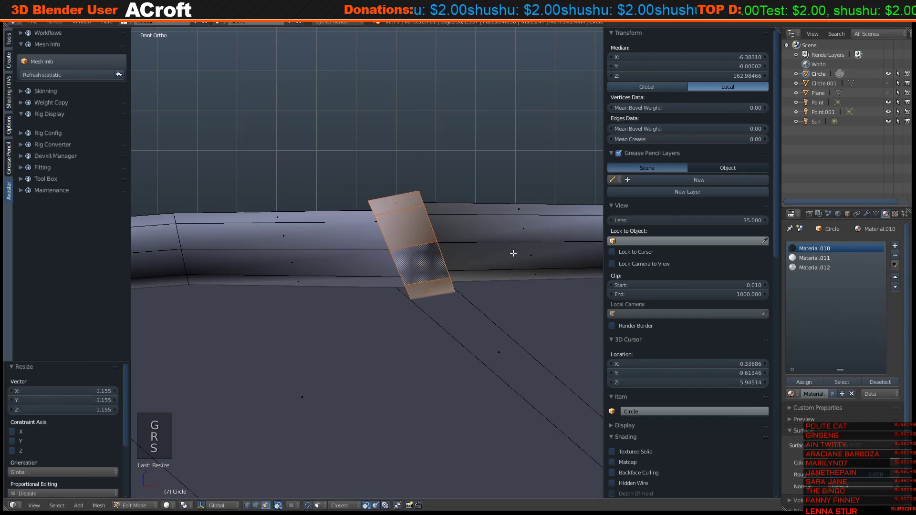
pyautogui.press('g')
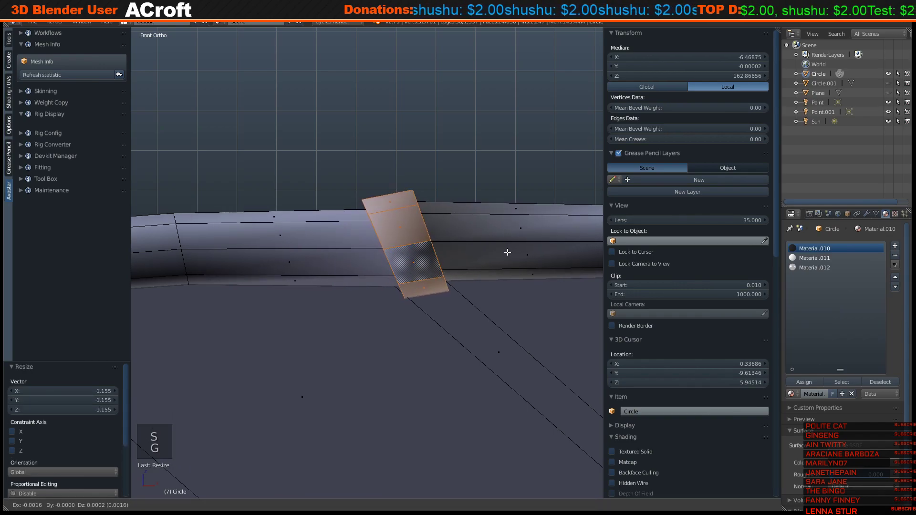
pyautogui.click(500, 252)
# Assign Material.010 to the wingtip ring, switch the viewport to Material shading and clear the selection.
pyautogui.moveTo(462, 257); pyautogui.dragTo(536, 261, button='middle')
pyautogui.click(804, 382)
pyautogui.press('z')
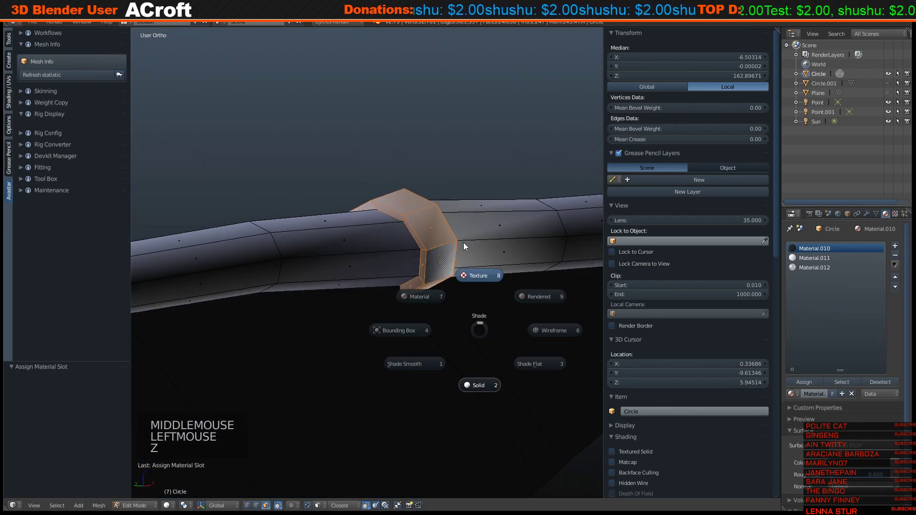
pyautogui.scroll(-5, 374, 262)
pyautogui.press('a')
# Extrude the face ring around the rod at the next shaft inward from the wingtip and scale it to 1.144.
pyautogui.moveTo(374, 262); pyautogui.dragTo(426, 260, button='middle')
pyautogui.scroll(3, 426, 260)
pyautogui.keyDown('alt'); pyautogui.rightClick(428, 221); pyautogui.keyUp('alt')
pyautogui.press('s')
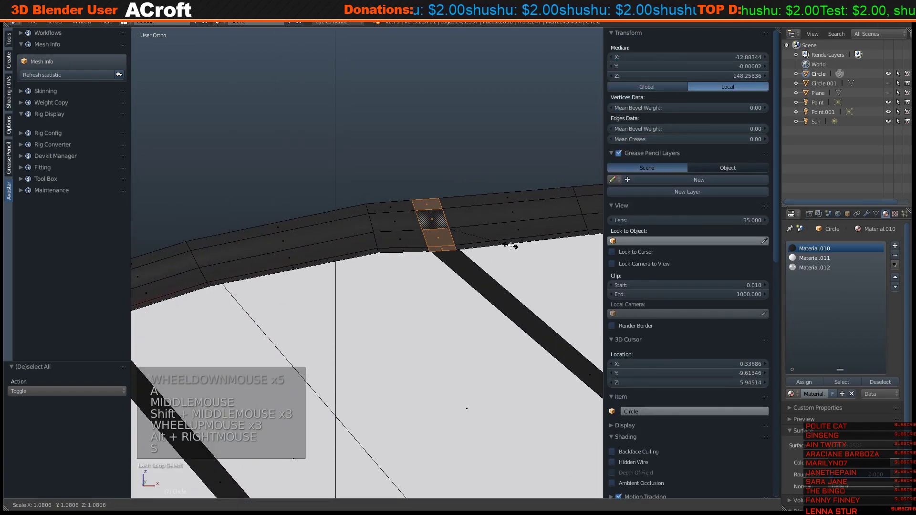
pyautogui.press('e')
pyautogui.click(444, 224)
# Circle-select the whole new ring in wireframe, return to solid shading and assign it Material.010.
pyautogui.press('z')
pyautogui.press('c')
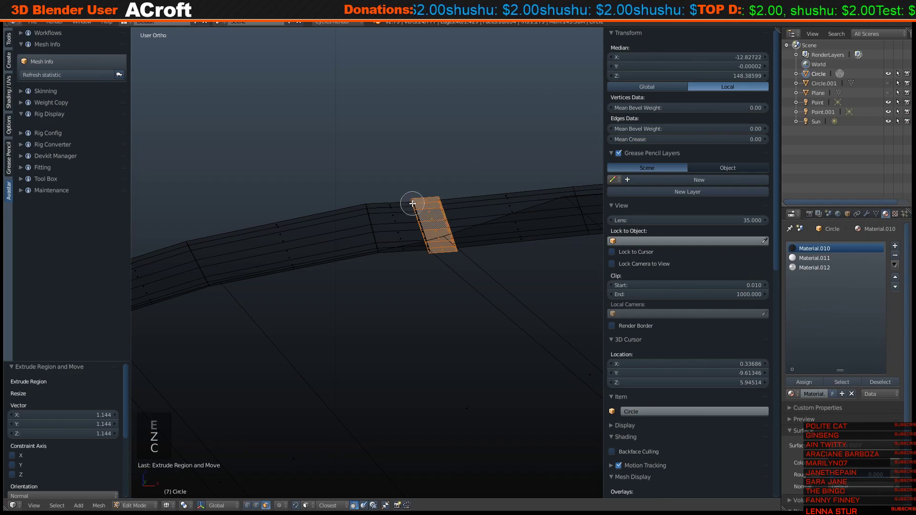
pyautogui.press('z')
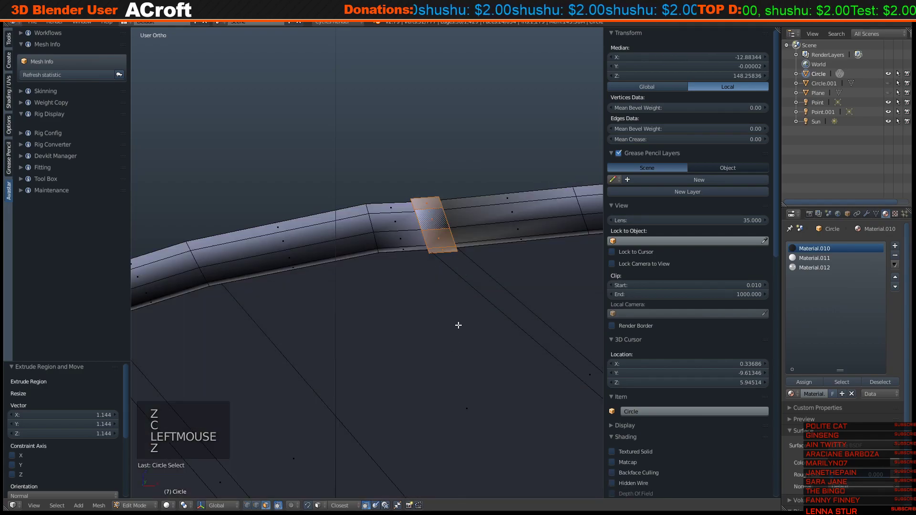
pyautogui.click(803, 380)
# Select the whole wing mesh, recalculate its normals and clear the selection.
pyautogui.scroll(-4, 406, 292)
pyautogui.press('a')
pyautogui.press('a')
pyautogui.press('a')
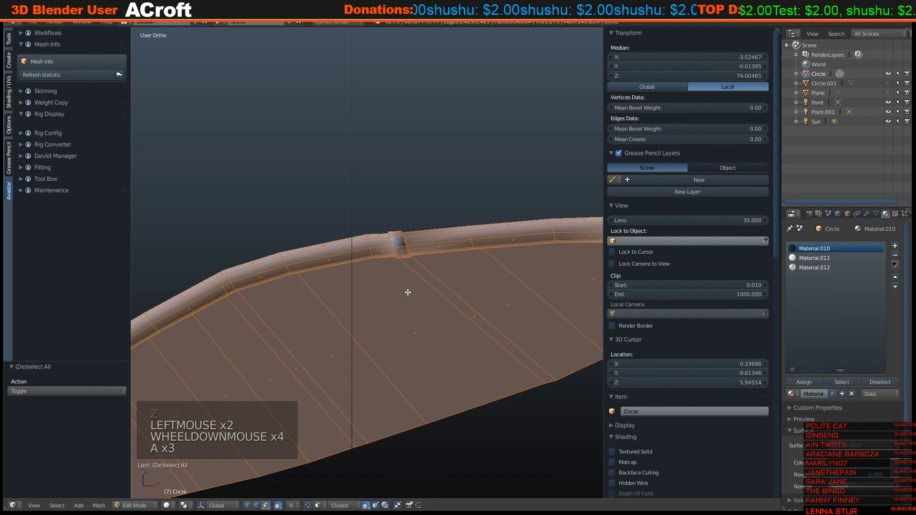
pyautogui.hotkey('ctrl', 'n')
pyautogui.press('a')
# Select the face ring around the rod at the following shaft and examine the shading across the whole wing.
pyautogui.keyDown('shift'); pyautogui.moveTo(407, 292); pyautogui.dragTo(425, 222, button='middle'); pyautogui.keyUp('shift')
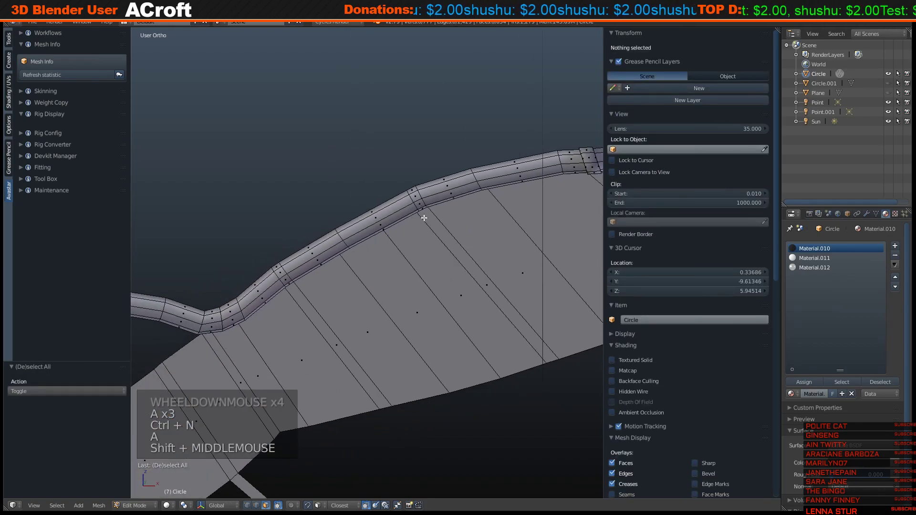
pyautogui.keyDown('alt'); pyautogui.rightClick(418, 195); pyautogui.keyUp('alt')
pyautogui.keyDown('alt'); pyautogui.rightClick(419, 202); pyautogui.keyUp('alt')
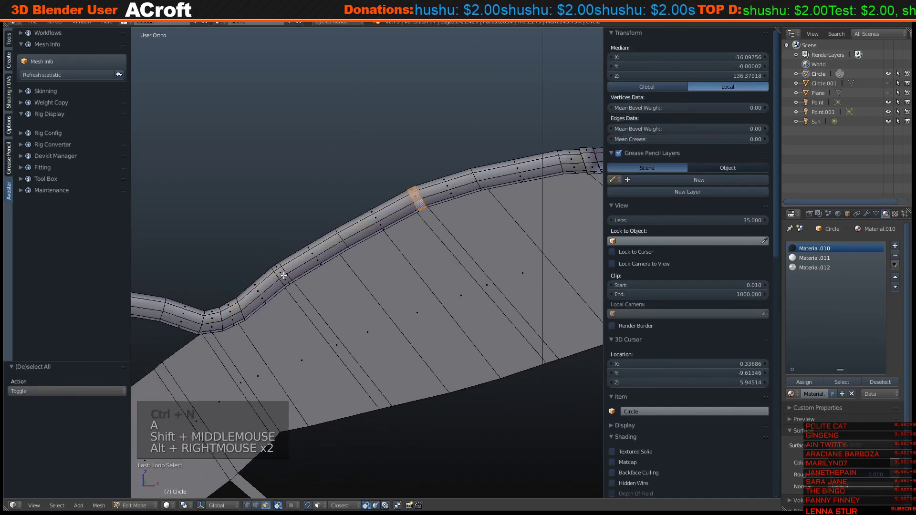
pyautogui.scroll(-8, 412, 319)
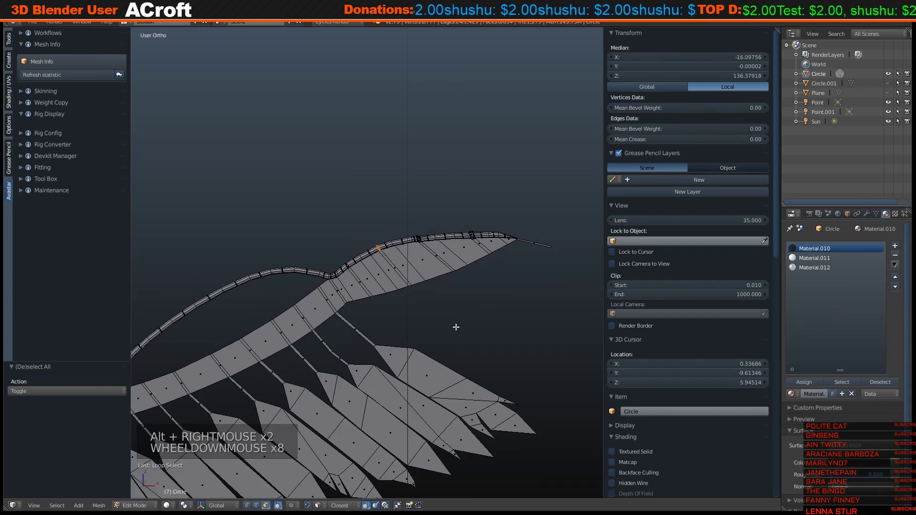
pyautogui.scroll(-6, 455, 329)
pyautogui.moveTo(454, 339); pyautogui.dragTo(445, 323, button='middle')
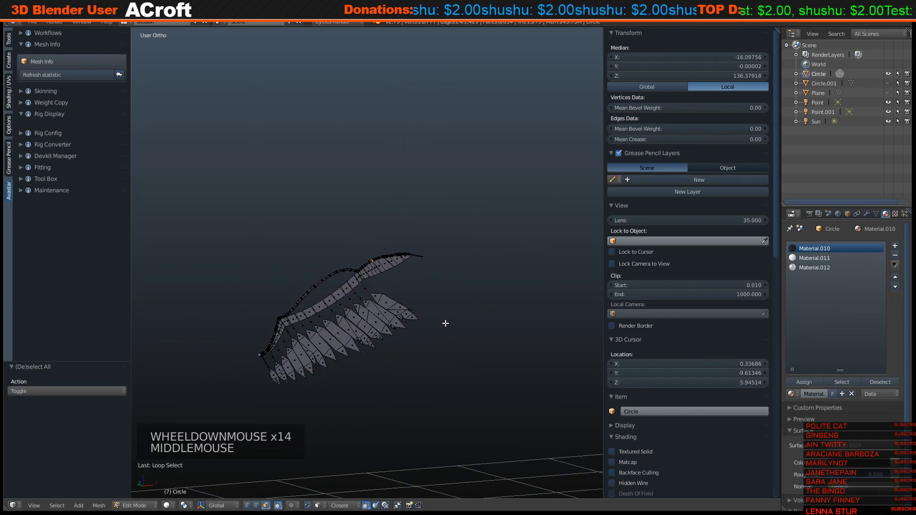
pyautogui.scroll(3, 443, 318)
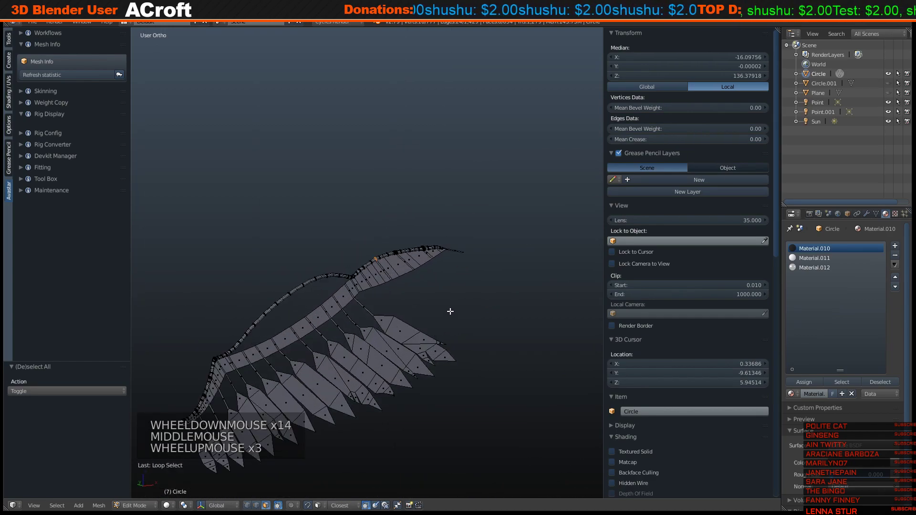
# Undo the recent selections and the normals recalculation on the wing.
pyautogui.hotkey('ctrl', 'z')
pyautogui.hotkey('ctrl', 'z')
pyautogui.hotkey('ctrl', 'z')
pyautogui.hotkey('ctrl', 'z')
pyautogui.hotkey('ctrl', 'z')
pyautogui.hotkey('ctrl', 'z')
pyautogui.hotkey('ctrl', 'z')
pyautogui.hotkey('ctrl', 'z')
pyautogui.hotkey('ctrl', 'z')
pyautogui.hotkey('ctrl', 'z')
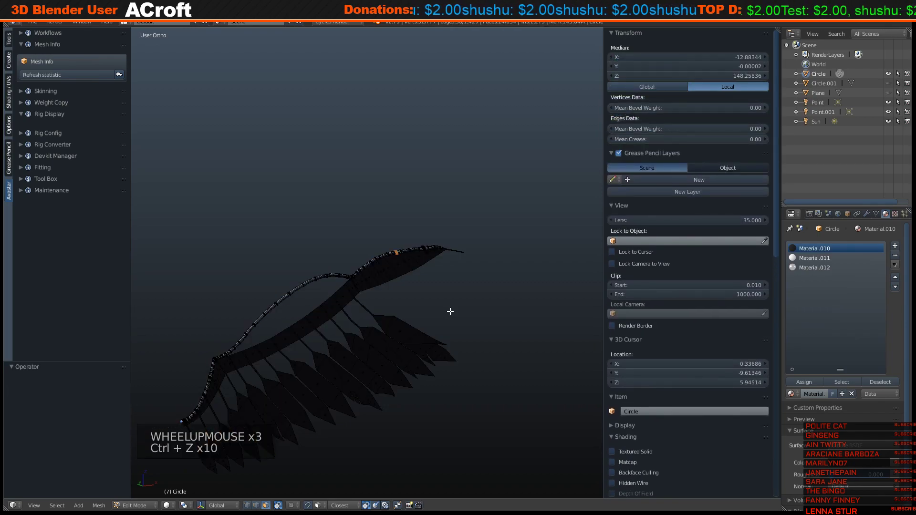
# View the whole scene from the front and toggle the Plane object's visibility on and off.
pyautogui.moveTo(451, 311); pyautogui.dragTo(369, 336, button='middle')
pyautogui.press('KP_1')
pyautogui.press('KP_1')
pyautogui.press('KP_1')
pyautogui.scroll(-12, 427, 327)
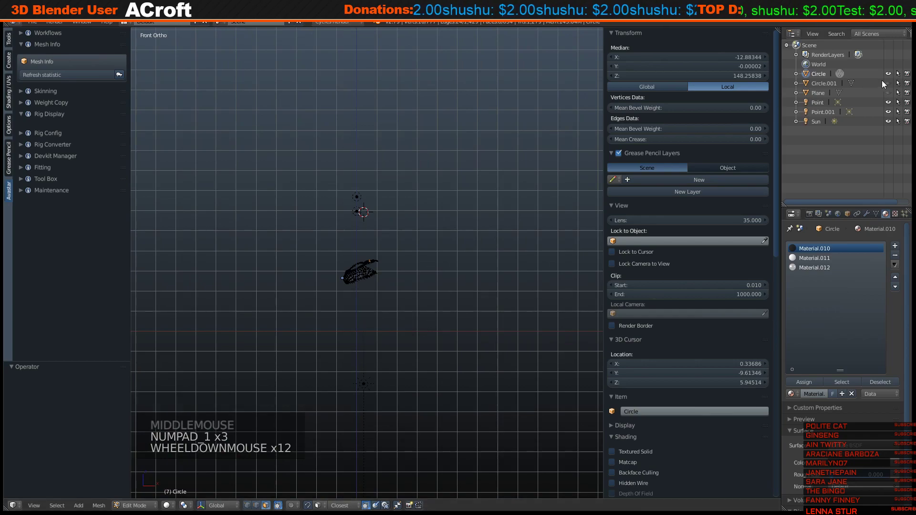
pyautogui.click(888, 93)
pyautogui.click(888, 93)
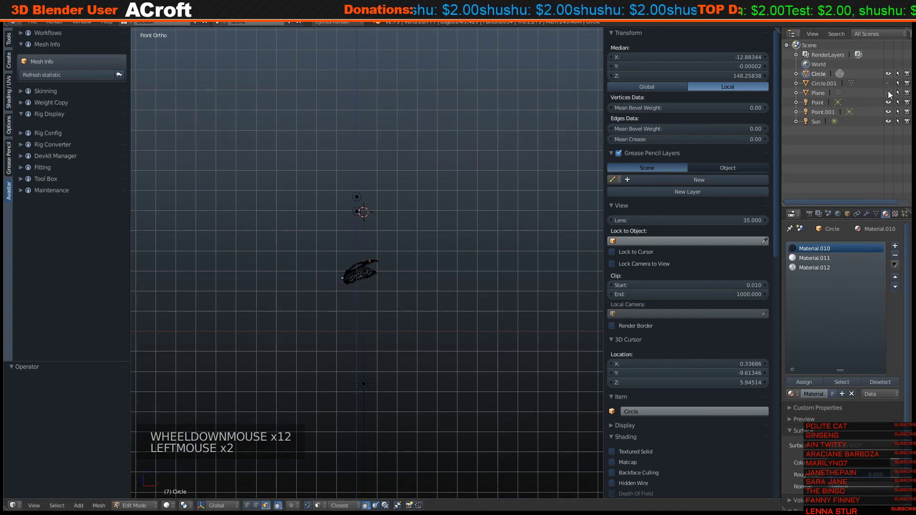
# Toggle the visibility of Circle.001 on and off, clear the mesh selection and view the wing from the front.
pyautogui.click(888, 83)
pyautogui.moveTo(399, 215); pyautogui.dragTo(403, 250, button='middle')
pyautogui.scroll(4, 412, 254)
pyautogui.scroll(7, 412, 254)
pyautogui.press('a')
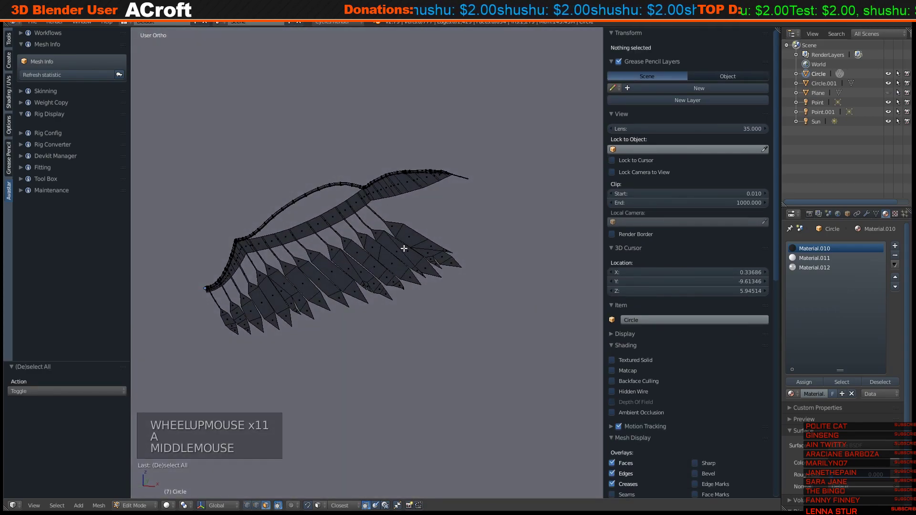
pyautogui.scroll(1, 404, 248)
pyautogui.moveTo(404, 248); pyautogui.dragTo(432, 239, button='middle')
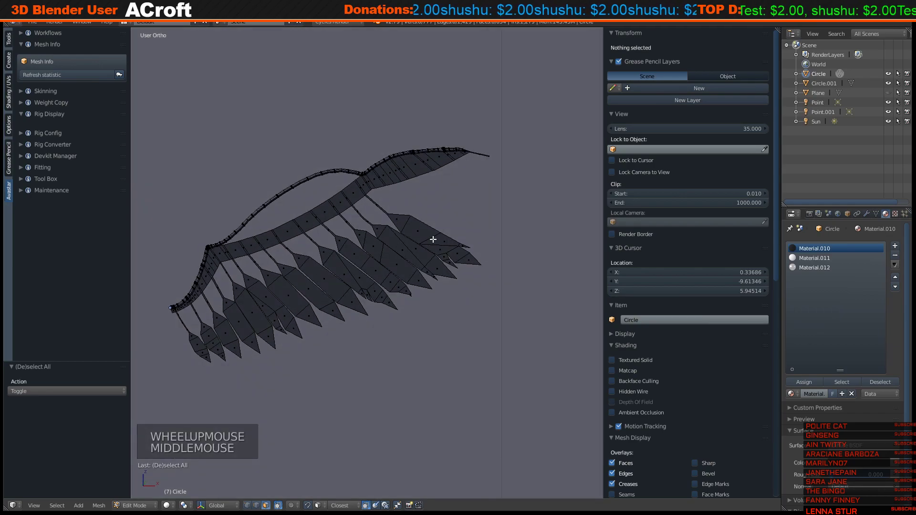
pyautogui.scroll(-2, 460, 228)
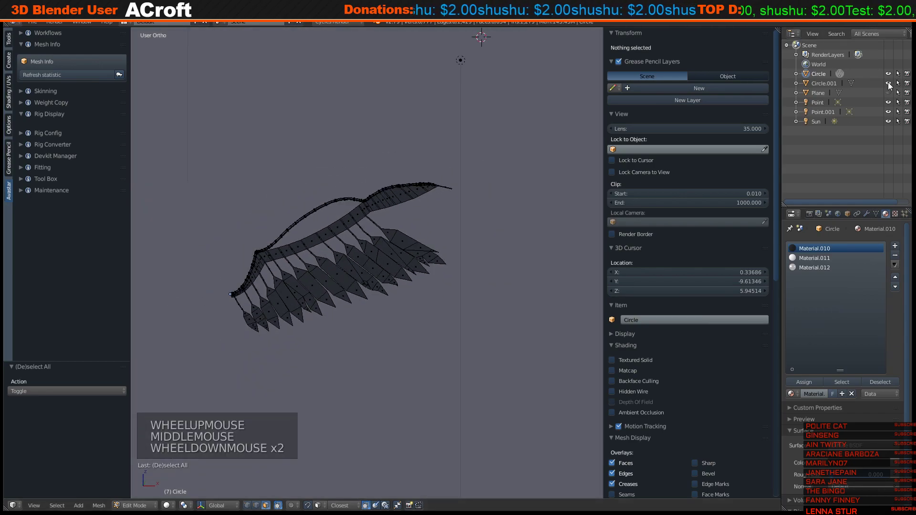
pyautogui.click(888, 83)
pyautogui.scroll(-3, 403, 215)
pyautogui.scroll(4, 402, 215)
pyautogui.press('KP_1')
pyautogui.scroll(5, 404, 216)
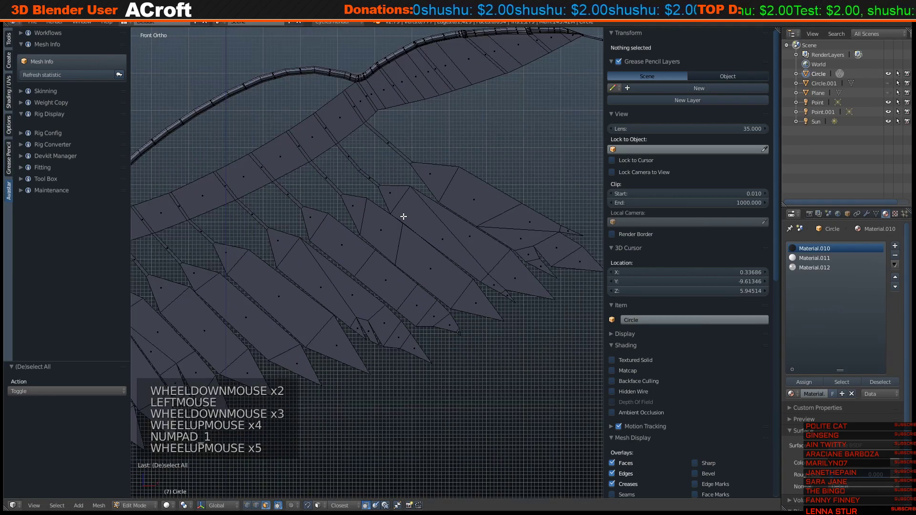
pyautogui.scroll(-3, 403, 216)
pyautogui.keyDown('shift'); pyautogui.moveTo(403, 217); pyautogui.dragTo(417, 257, button='middle'); pyautogui.keyUp('shift')
# In material shading, assign Material.010 to the side face loops of the existing rod ring and clear the selection.
pyautogui.press('z')
pyautogui.scroll(4, 430, 246)
pyautogui.scroll(7, 417, 257)
pyautogui.keyDown('shift'); pyautogui.moveTo(412, 186); pyautogui.dragTo(453, 214, button='middle'); pyautogui.keyUp('shift')
pyautogui.scroll(5, 477, 157)
pyautogui.moveTo(453, 215); pyautogui.dragTo(427, 270, button='middle')
pyautogui.scroll(2, 426, 270)
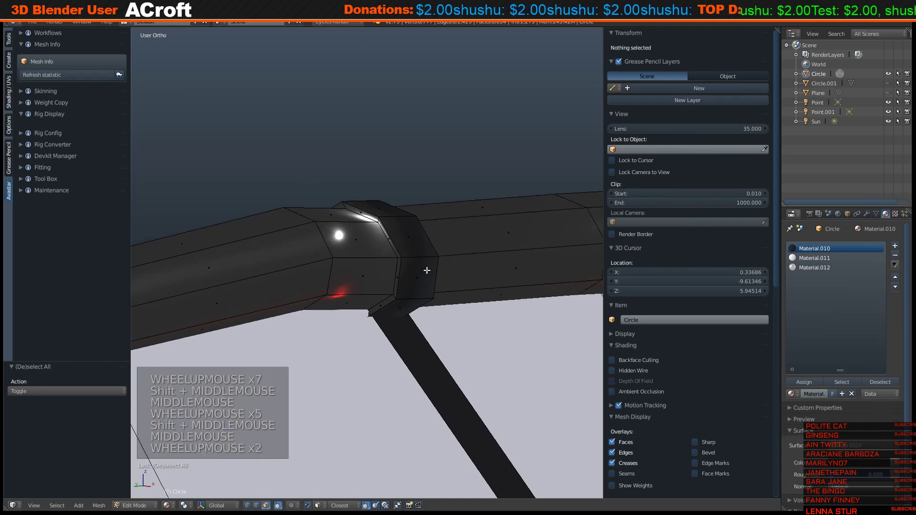
pyautogui.keyDown('alt'); pyautogui.rightClick(378, 218); pyautogui.keyUp('alt')
pyautogui.moveTo(379, 218); pyautogui.dragTo(340, 210, button='middle')
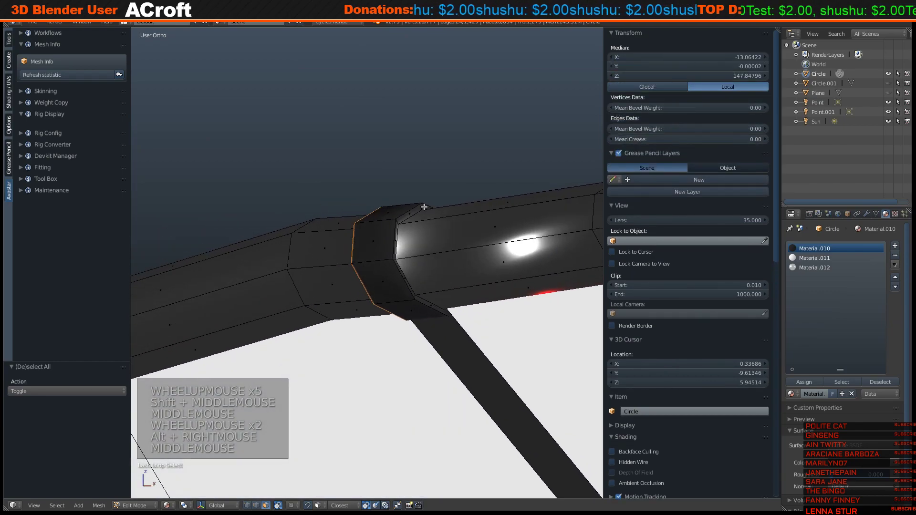
pyautogui.click(807, 382)
pyautogui.press('a')
# Select the face ring around the rod at the next bare shaft and extrude it outward, scaled to about 1.218.
pyautogui.scroll(-8, 417, 267)
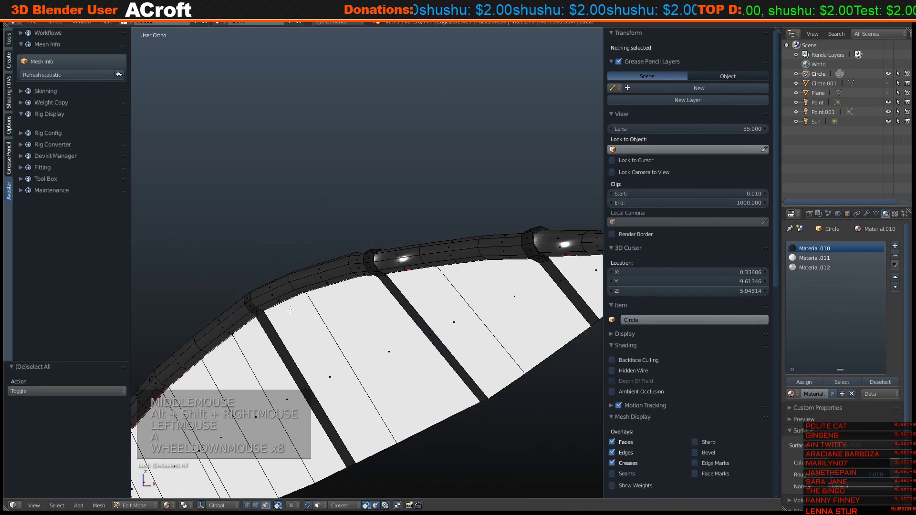
pyautogui.keyDown('shift'); pyautogui.scroll(1, 417, 267); pyautogui.keyUp('shift')
pyautogui.keyDown('shift'); pyautogui.moveTo(362, 305); pyautogui.dragTo(417, 268, button='middle'); pyautogui.keyUp('shift')
pyautogui.scroll(4, 417, 267)
pyautogui.scroll(3, 417, 268)
pyautogui.keyDown('alt'); pyautogui.rightClick(487, 245); pyautogui.keyUp('alt')
pyautogui.keyDown('shift'); pyautogui.moveTo(487, 245); pyautogui.dragTo(337, 175, button='middle'); pyautogui.keyUp('shift')
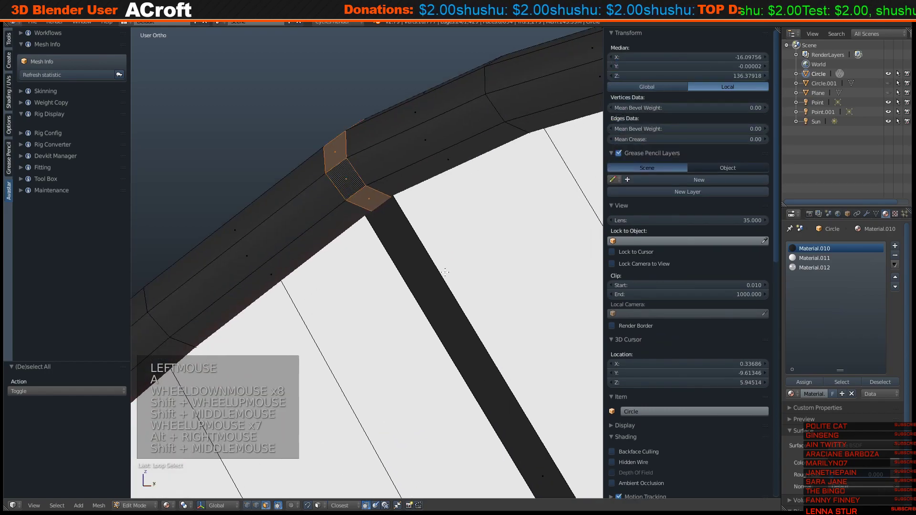
pyautogui.press('e')
pyautogui.click(471, 288)
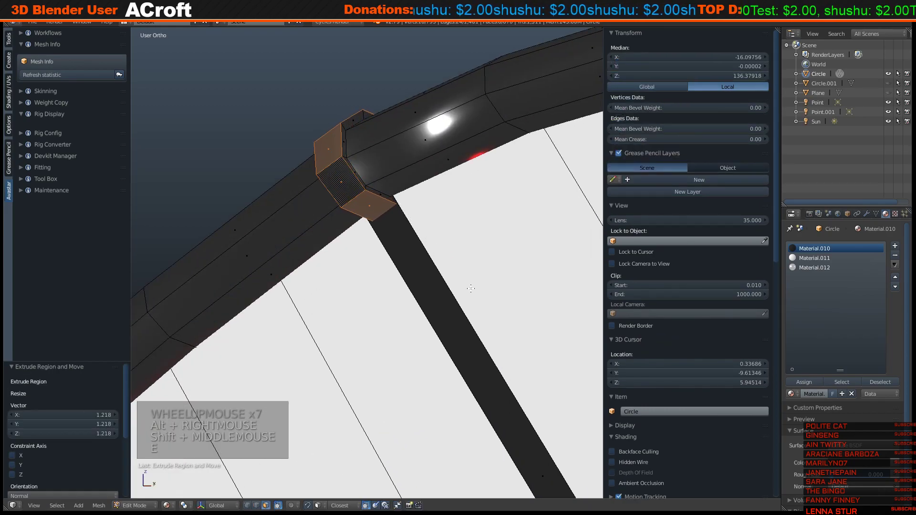
# Assign Material.010 to the side face loops of the new ring and clear the selection.
pyautogui.keyDown('alt'); pyautogui.rightClick(344, 126); pyautogui.keyUp('alt')
pyautogui.moveTo(344, 126); pyautogui.dragTo(320, 158, button='middle')
pyautogui.keyDown('alt'); pyautogui.keyDown('shift'); pyautogui.rightClick(297, 140); pyautogui.keyUp('shift'); pyautogui.keyUp('alt')
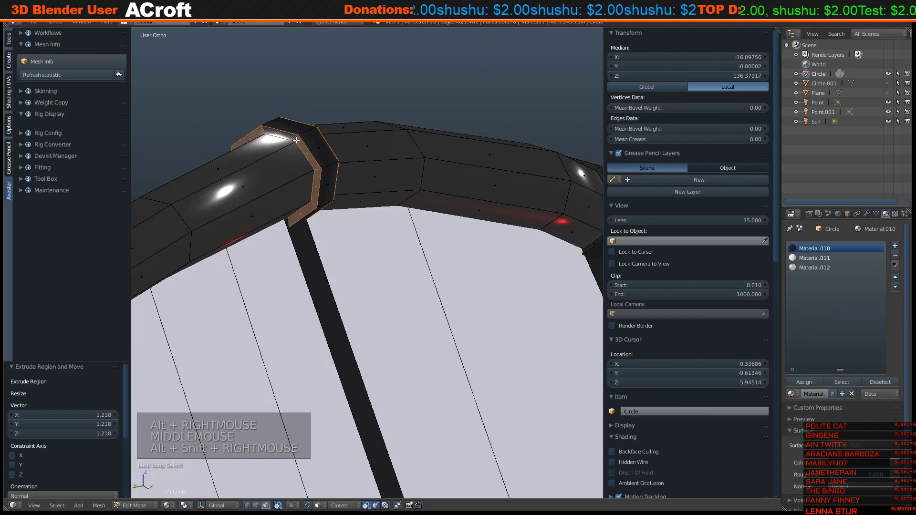
pyautogui.click(813, 384)
pyautogui.press('a')
# View the whole wing from the front and preview it in rendered shading.
pyautogui.scroll(-12, 445, 226)
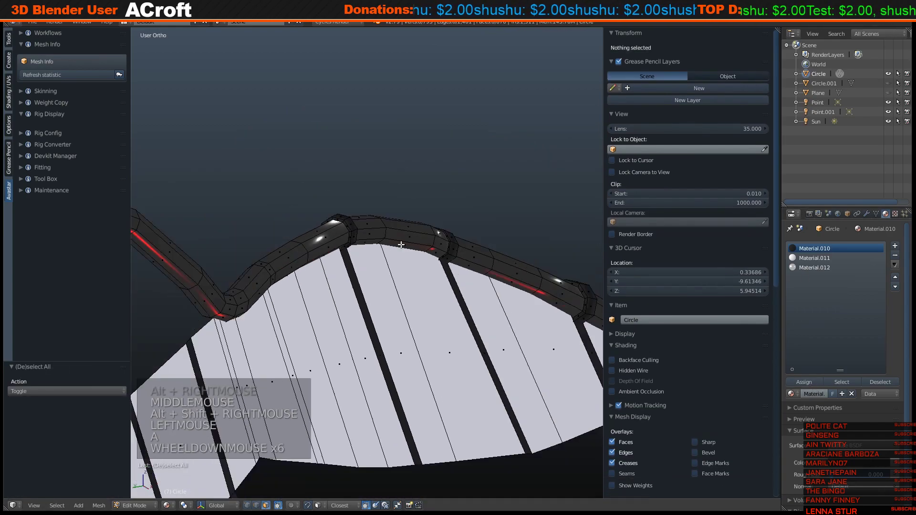
pyautogui.keyDown('shift'); pyautogui.moveTo(420, 239); pyautogui.dragTo(434, 229, button='middle'); pyautogui.keyUp('shift')
pyautogui.moveTo(434, 229); pyautogui.dragTo(444, 210, button='middle')
pyautogui.scroll(-4, 440, 276)
pyautogui.scroll(-1, 444, 210)
pyautogui.press('KP_1')
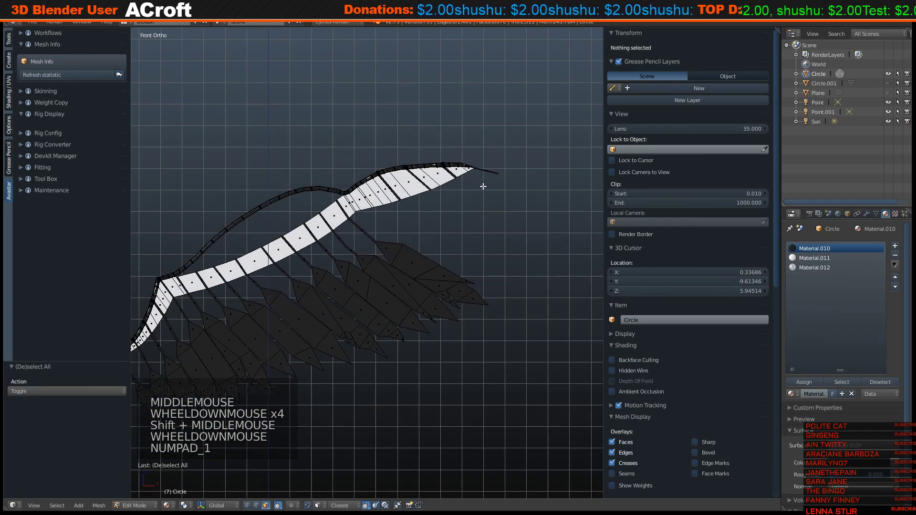
pyautogui.keyDown('shift'); pyautogui.moveTo(488, 181); pyautogui.dragTo(427, 205, button='middle'); pyautogui.keyUp('shift')
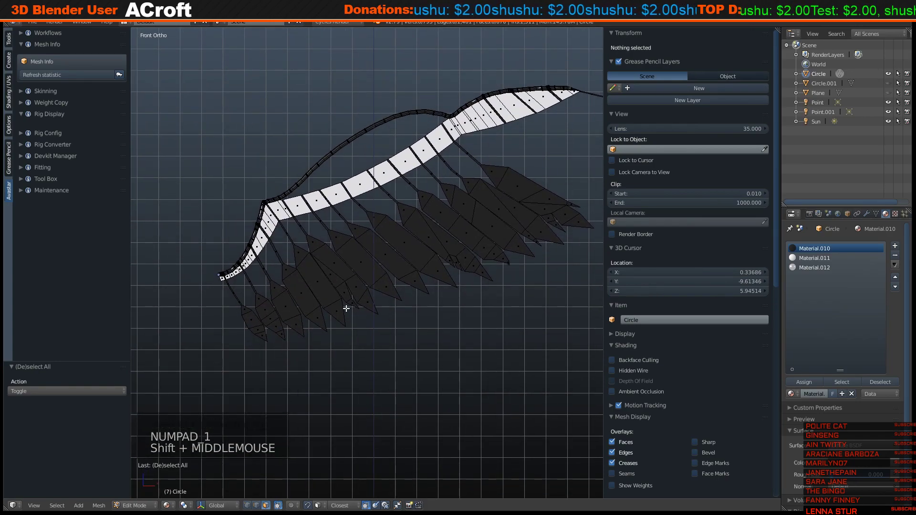
pyautogui.hotkey('shift', 'z')
pyautogui.moveTo(442, 245)
pyautogui.mouseDown(button='middle')
pyautogui.moveTo(339, 239)
pyautogui.moveTo(398, 248)
pyautogui.mouseUp(button='middle')
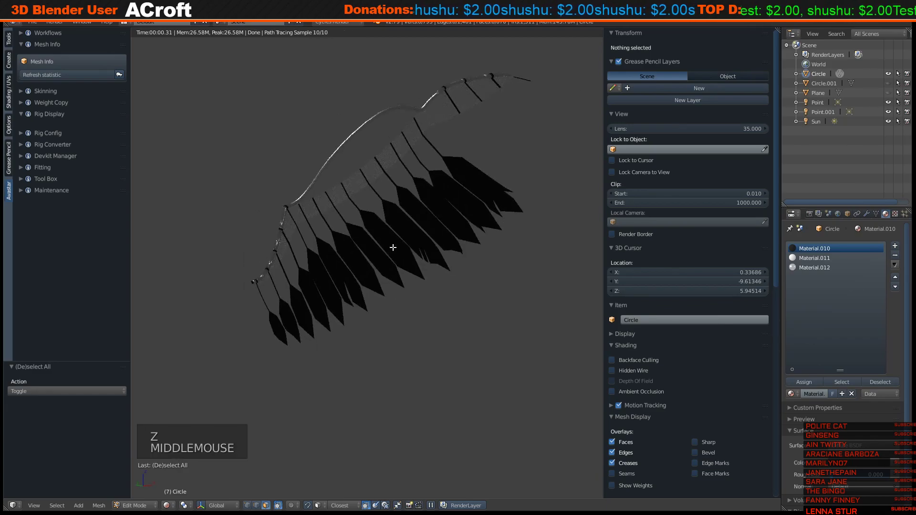
# Lighten the color of Material.010 slightly and examine the rendered rod and feathers.
pyautogui.click(877, 463)
pyautogui.moveTo(882, 374); pyautogui.dragTo(881, 370)
pyautogui.scroll(3, 352, 260)
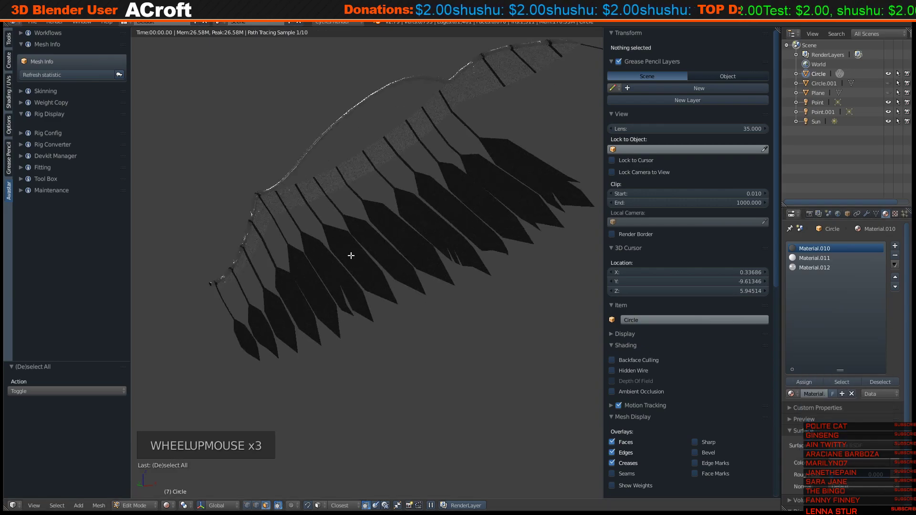
pyautogui.keyDown('shift'); pyautogui.moveTo(317, 250); pyautogui.dragTo(402, 241, button='middle'); pyautogui.keyUp('shift')
pyautogui.scroll(3, 422, 240)
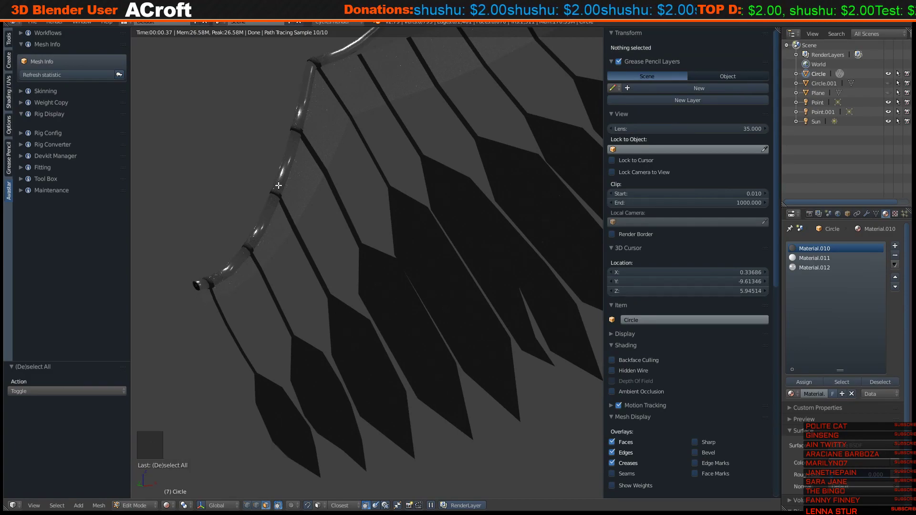
pyautogui.scroll(-4, 323, 248)
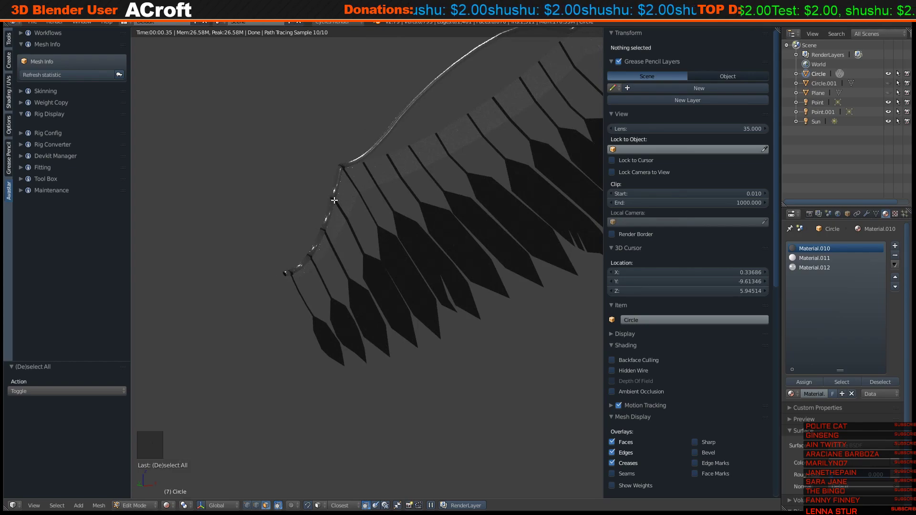
# Darken the base color of Material.012 to a dark grey.
pyautogui.click(852, 268)
pyautogui.scroll(-4, 843, 419)
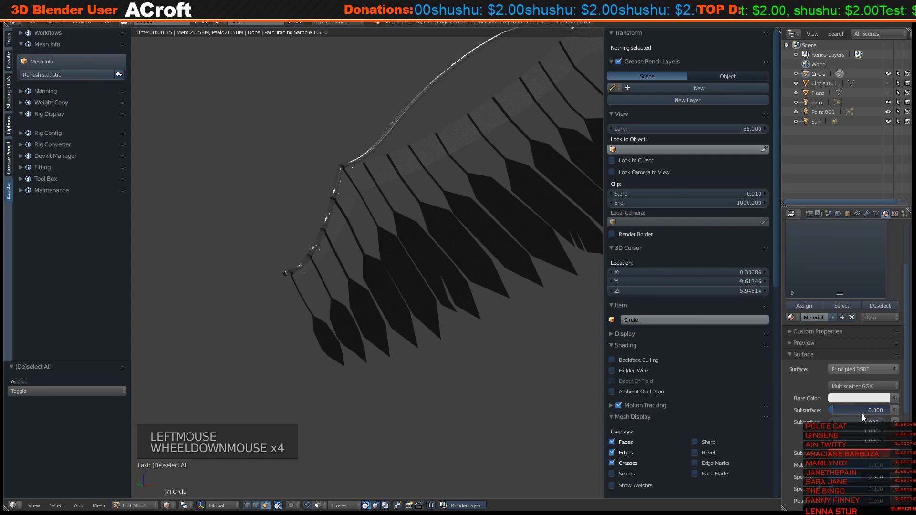
pyautogui.click(858, 398)
pyautogui.moveTo(888, 322)
pyautogui.mouseDown()
pyautogui.moveTo(883, 328)
pyautogui.moveTo(883, 308)
pyautogui.mouseUp()
pyautogui.scroll(-3, 491, 239)
pyautogui.press('z')
# Show Circle.001 and the Plane object, and compare the rendered wing with the reference image.
pyautogui.click(888, 93)
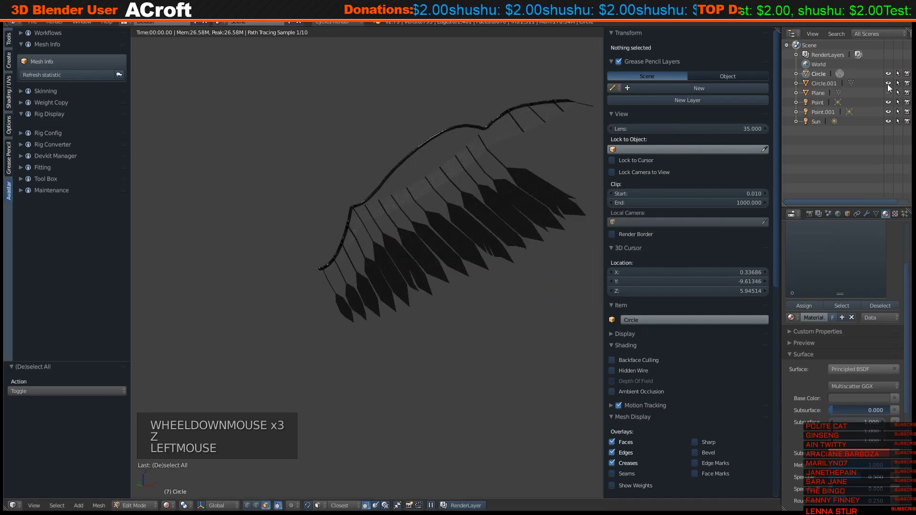
pyautogui.click(888, 91)
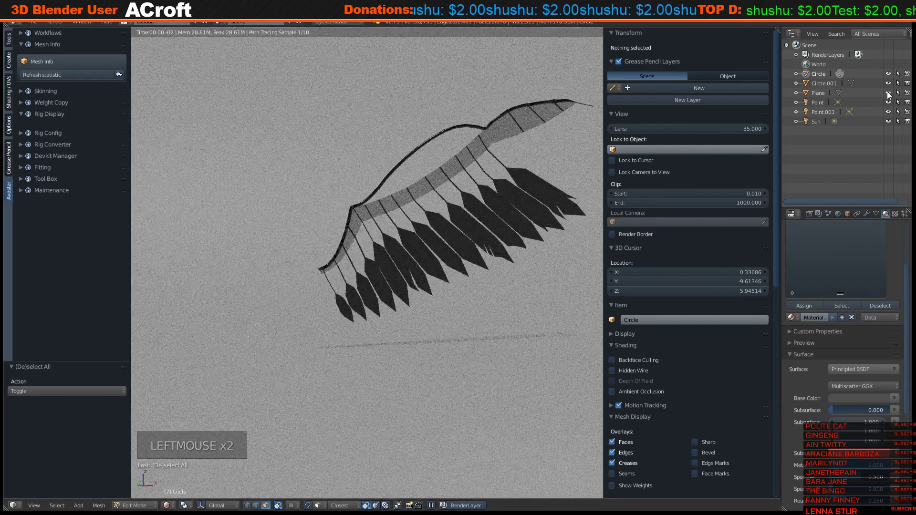
pyautogui.scroll(1, 415, 186)
pyautogui.scroll(3, 415, 185)
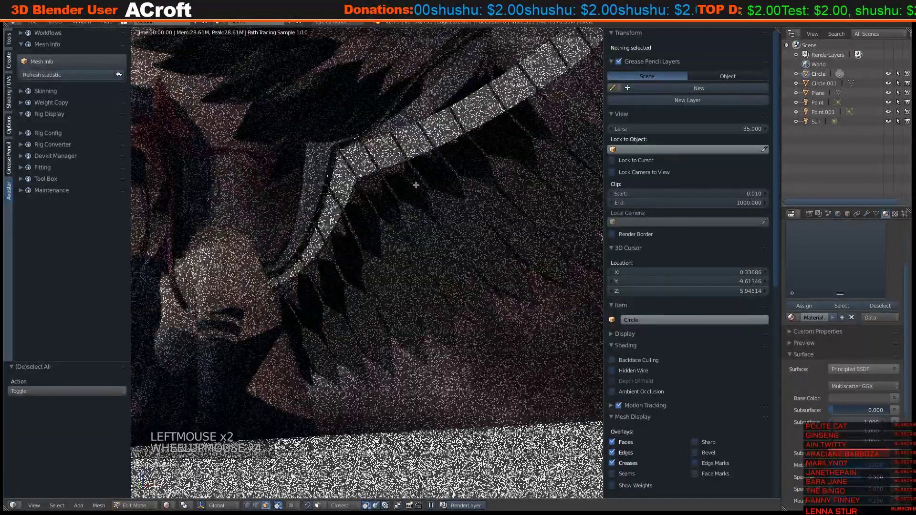
pyautogui.keyDown('shift'); pyautogui.moveTo(415, 185); pyautogui.dragTo(415, 345, button='middle'); pyautogui.keyUp('shift')
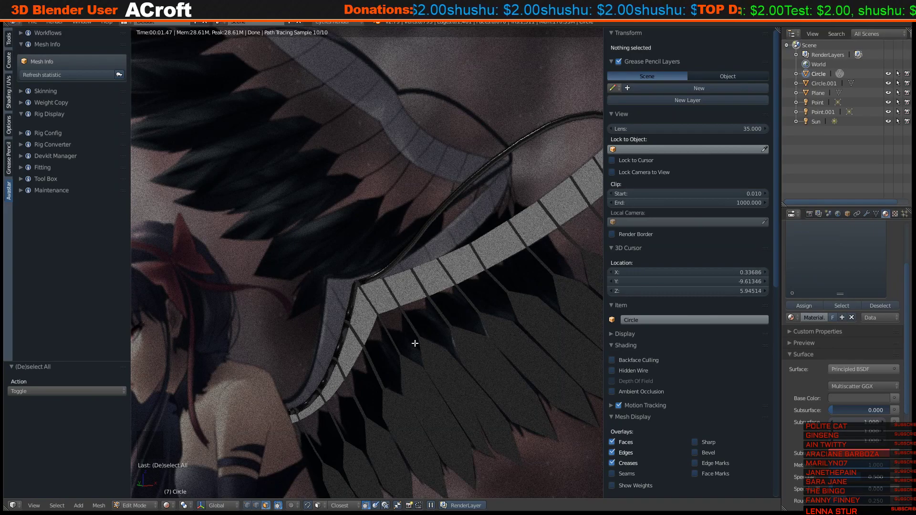
pyautogui.scroll(-5, 414, 337)
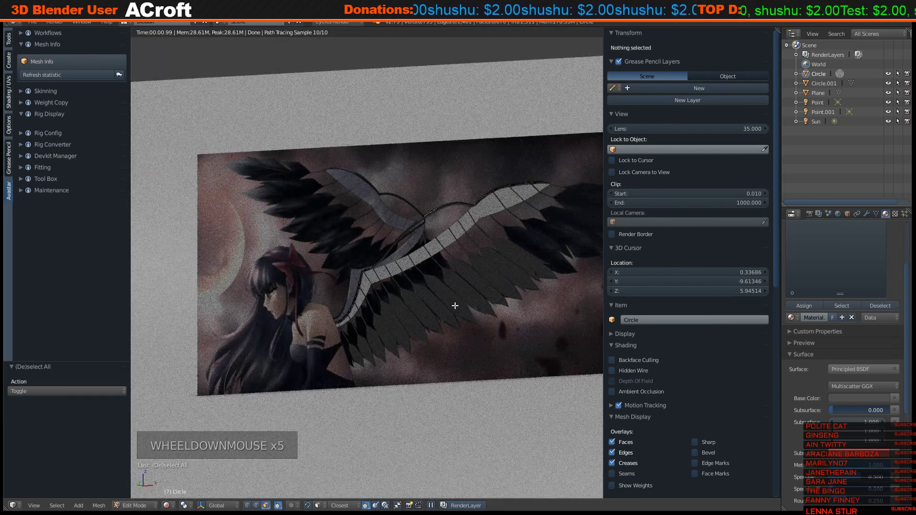
# Darken the color of Material.010 to near black and check the feathers against the reference image.
pyautogui.scroll(6, 851, 285)
pyautogui.click(815, 248)
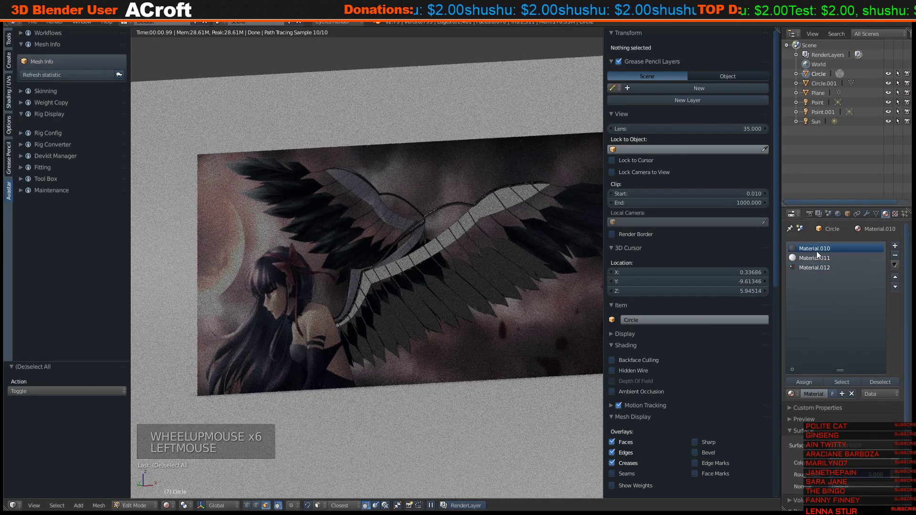
pyautogui.click(850, 465)
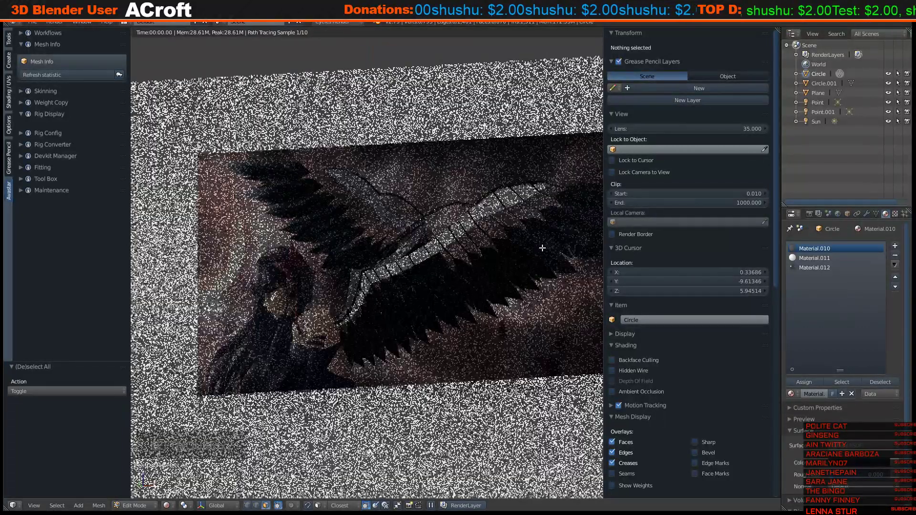
pyautogui.click(543, 247)
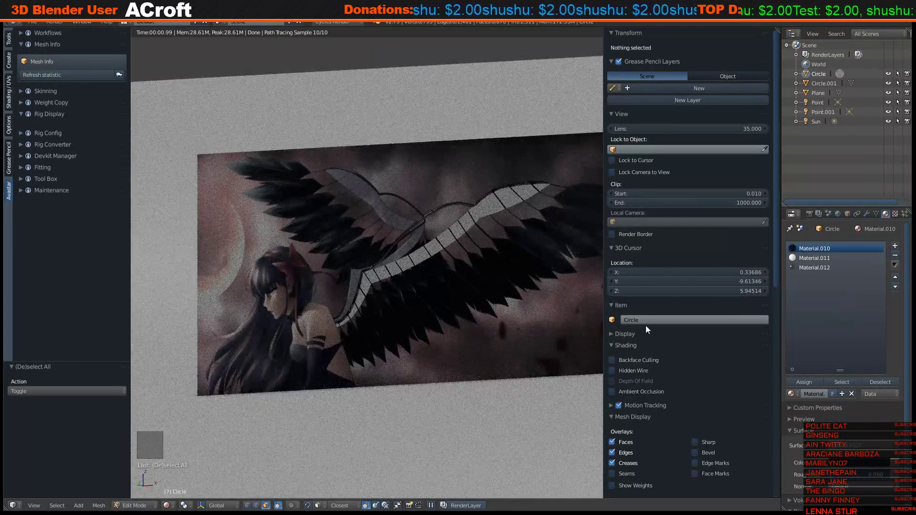
pyautogui.click(850, 464)
pyautogui.click(564, 333)
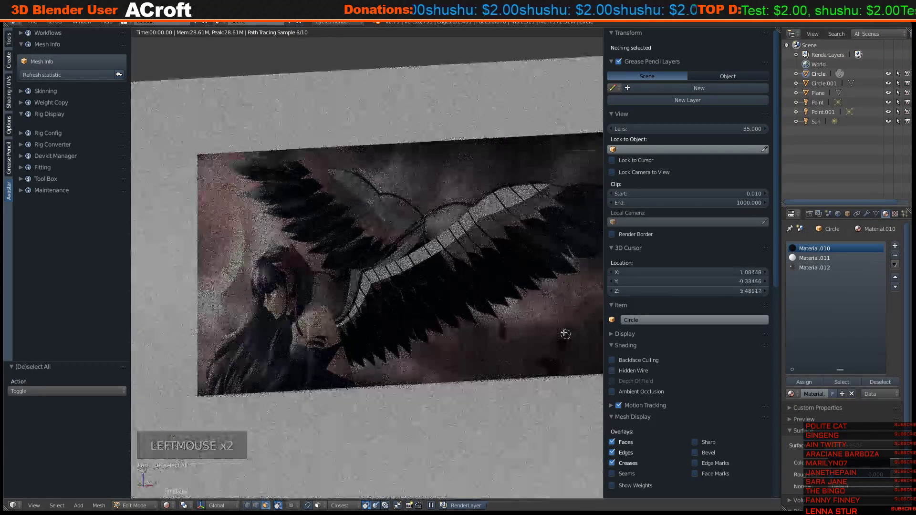
pyautogui.scroll(2, 565, 334)
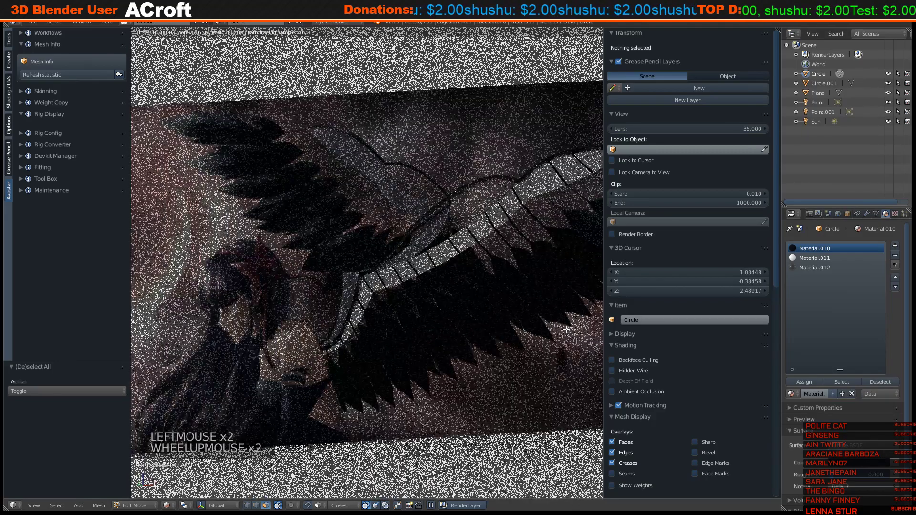
pyautogui.keyDown('shift'); pyautogui.moveTo(437, 319); pyautogui.dragTo(413, 306, button='middle'); pyautogui.keyUp('shift')
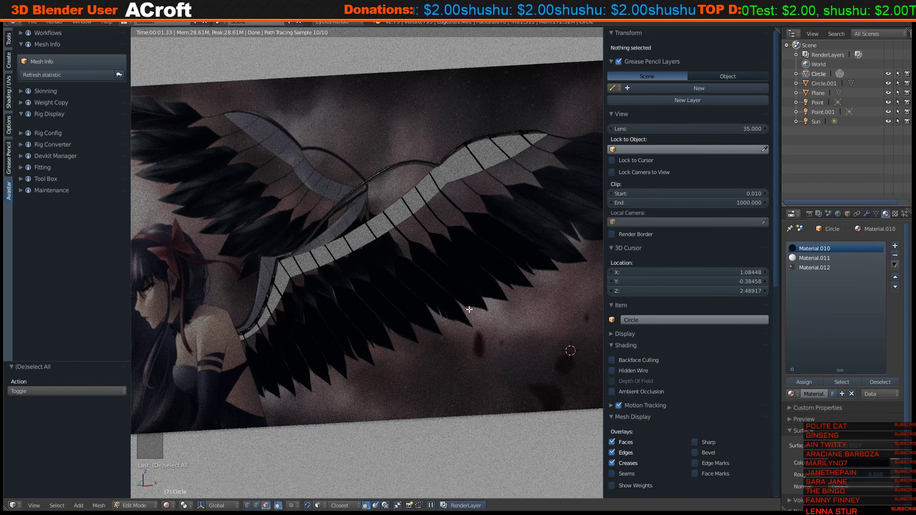
pyautogui.keyDown('shift'); pyautogui.moveTo(472, 186); pyautogui.dragTo(420, 263, button='middle'); pyautogui.keyUp('shift')
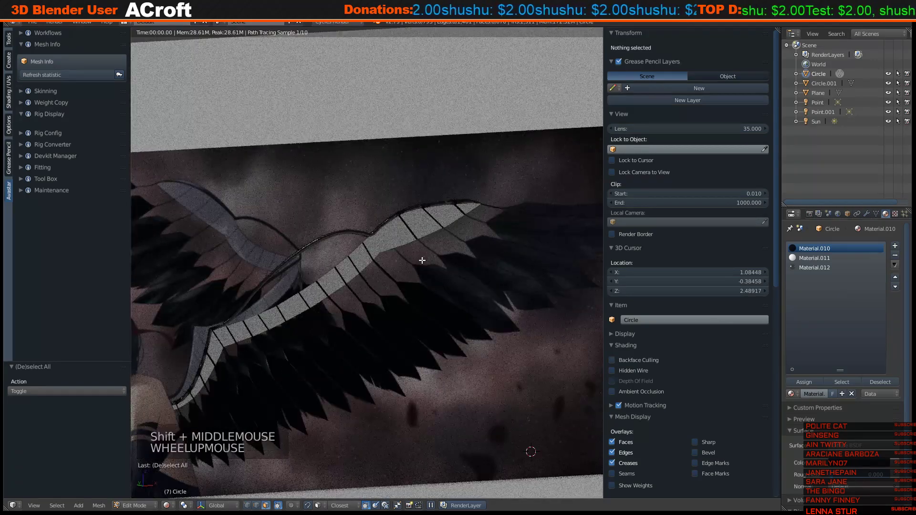
# Leave rendered shading and assign Material.010 to the narrow membrane face strip just beyond the bend in the rod.
pyautogui.scroll(3, 420, 260)
pyautogui.press('z')
pyautogui.scroll(3, 406, 217)
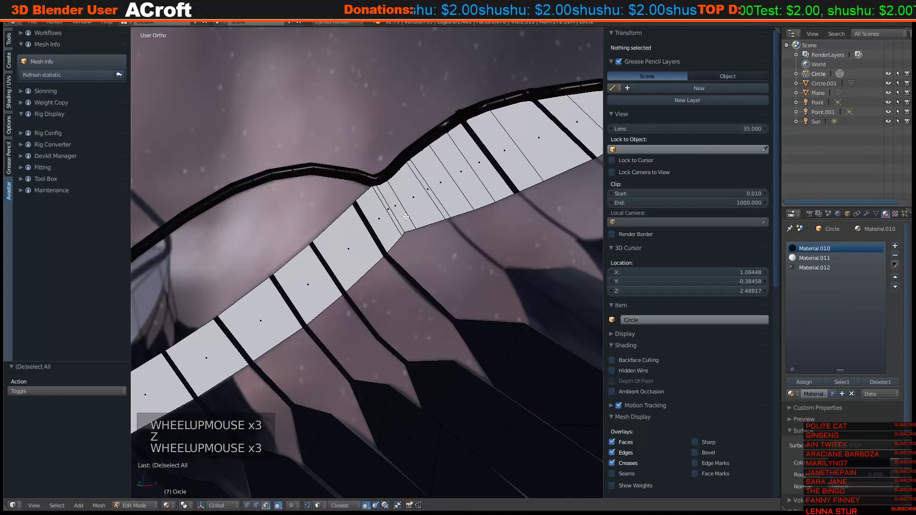
pyautogui.rightClick(428, 202)
pyautogui.rightClick(428, 202)
pyautogui.keyDown('shift'); pyautogui.moveTo(413, 197); pyautogui.dragTo(406, 234, button='middle'); pyautogui.keyUp('shift')
pyautogui.scroll(8, 405, 234)
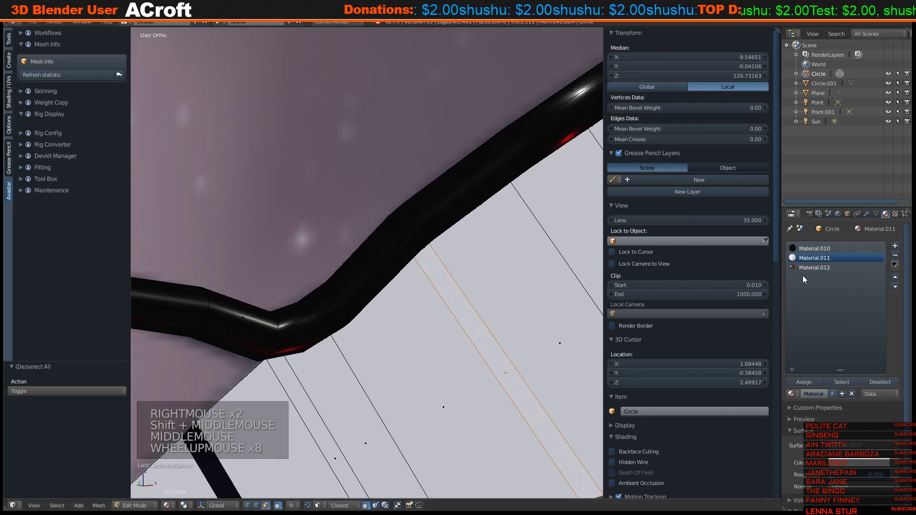
pyautogui.click(818, 249)
pyautogui.click(804, 382)
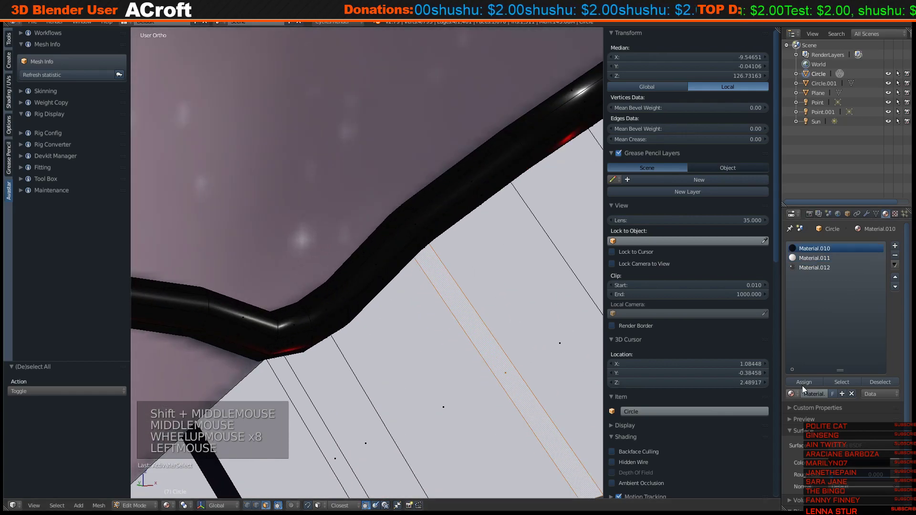
# Select the face ring around the rod at the newly darkened shaft and extrude it outward, scaled to about 1.195.
pyautogui.keyDown('alt'); pyautogui.rightClick(416, 220); pyautogui.keyUp('alt')
pyautogui.keyDown('alt'); pyautogui.rightClick(416, 219); pyautogui.keyUp('alt')
pyautogui.moveTo(416, 220); pyautogui.dragTo(428, 267, button='middle')
pyautogui.press('e')
pyautogui.press('e')
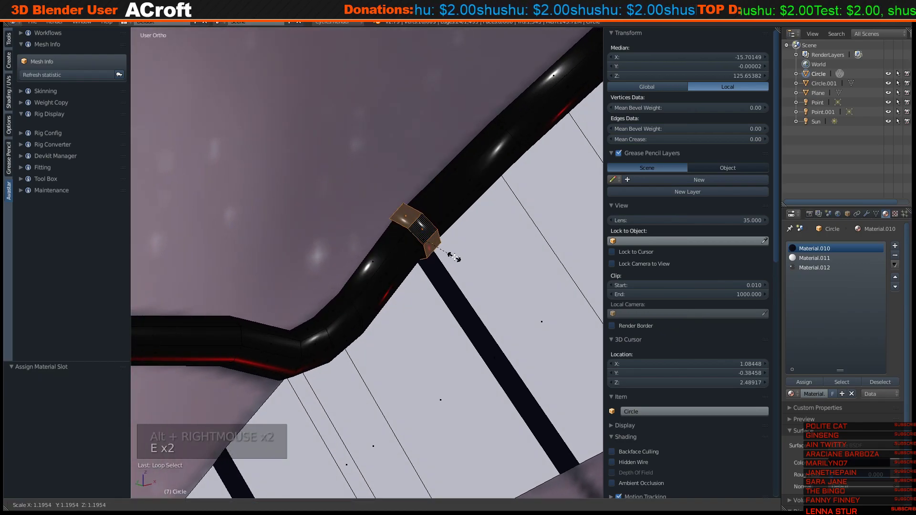
pyautogui.click(421, 227)
# Select all faces of the newly extruded ring around the rod in wireframe, assign Material.010 to them, and deselect everything in solid display.
pyautogui.moveTo(421, 227); pyautogui.dragTo(429, 229, button='middle')
pyautogui.scroll(2, 430, 229)
pyautogui.scroll(-9, 429, 229)
pyautogui.press('KP_1')
pyautogui.scroll(-9, 426, 257)
pyautogui.scroll(-1, 417, 313)
pyautogui.keyDown('shift'); pyautogui.moveTo(416, 313); pyautogui.dragTo(400, 334, button='middle'); pyautogui.keyUp('shift')
pyautogui.moveTo(420, 248)
pyautogui.keyDown('shift'); pyautogui.mouseDown(button='middle')
pyautogui.moveTo(429, 224)
pyautogui.moveTo(466, 267)
pyautogui.moveTo(415, 228)
pyautogui.moveTo(377, 234)
pyautogui.mouseUp(button='middle'); pyautogui.keyUp('shift')
pyautogui.keyDown('shift'); pyautogui.scroll(1, 437, 222); pyautogui.keyUp('shift')
pyautogui.scroll(5, 438, 222)
pyautogui.scroll(7, 429, 224)
pyautogui.press('z')
pyautogui.scroll(1, 466, 267)
pyautogui.scroll(6, 416, 228)
pyautogui.press('c')
pyautogui.click(403, 183)
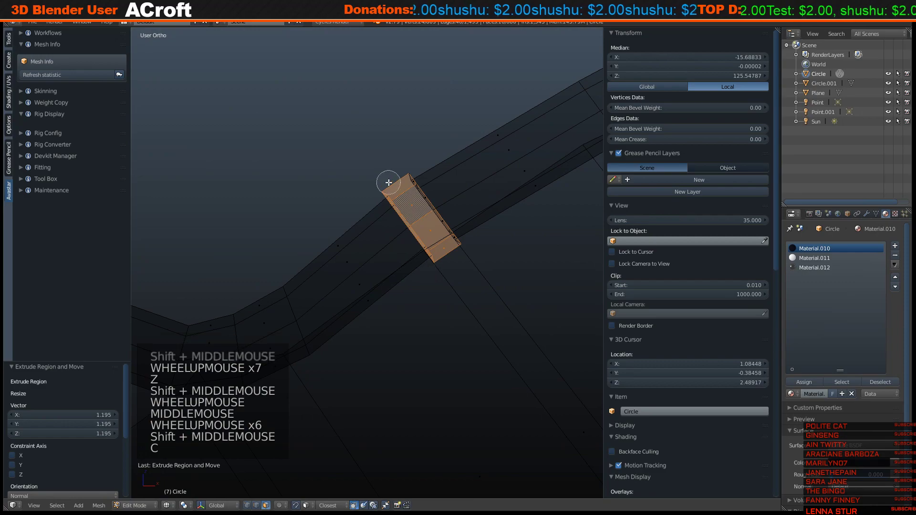
pyautogui.moveTo(405, 181); pyautogui.dragTo(470, 252)
pyautogui.rightClick(470, 251)
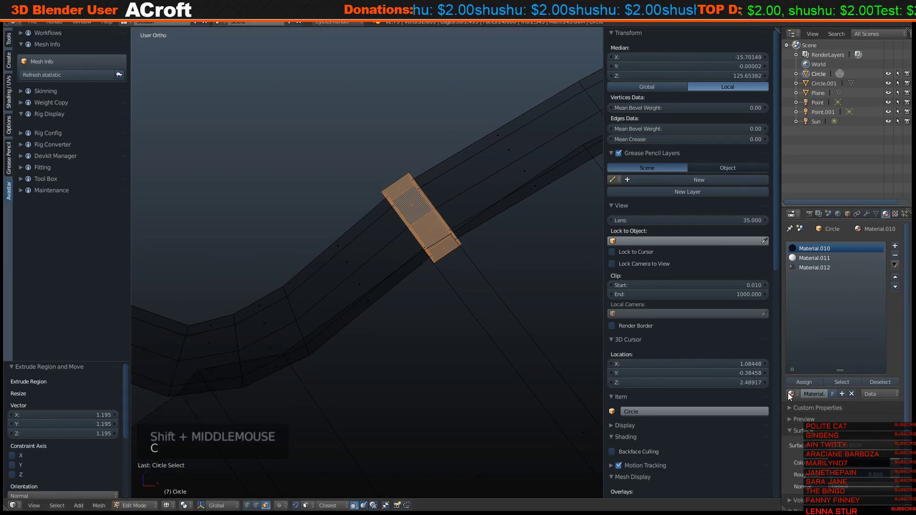
pyautogui.click(804, 382)
pyautogui.scroll(-10, 499, 283)
pyautogui.press('z')
pyautogui.press('a')
# Leave Edit Mode, hide the properties sidebar and check the whole wing against the reference image from the front.
pyautogui.scroll(-5, 455, 340)
pyautogui.scroll(8, 455, 339)
pyautogui.scroll(-4, 446, 319)
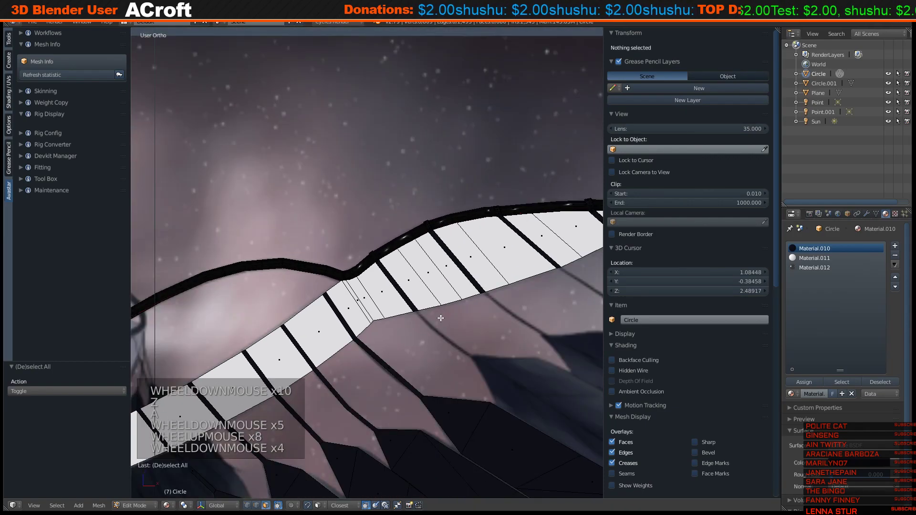
pyautogui.press('Tab')
pyautogui.scroll(-3, 389, 317)
pyautogui.scroll(-5, 389, 316)
pyautogui.keyDown('shift'); pyautogui.moveTo(391, 325); pyautogui.dragTo(462, 292, button='middle'); pyautogui.keyUp('shift')
pyautogui.scroll(3, 462, 292)
pyautogui.scroll(-5, 461, 295)
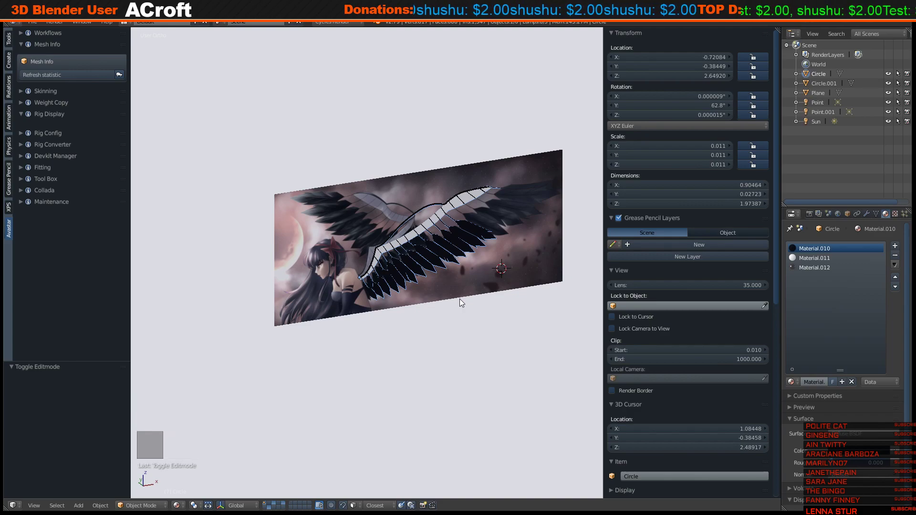
pyautogui.moveTo(541, 242); pyautogui.dragTo(525, 234, button='middle')
pyautogui.press('n')
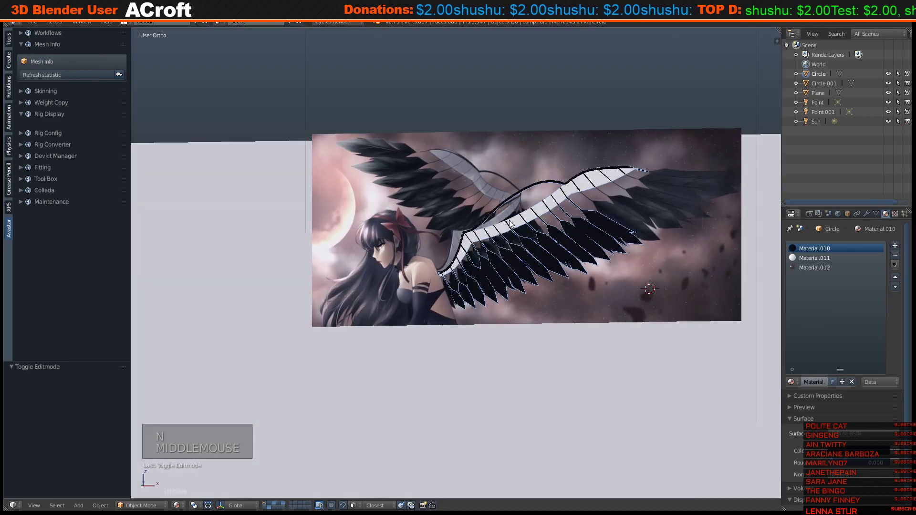
pyautogui.press('KP_1')
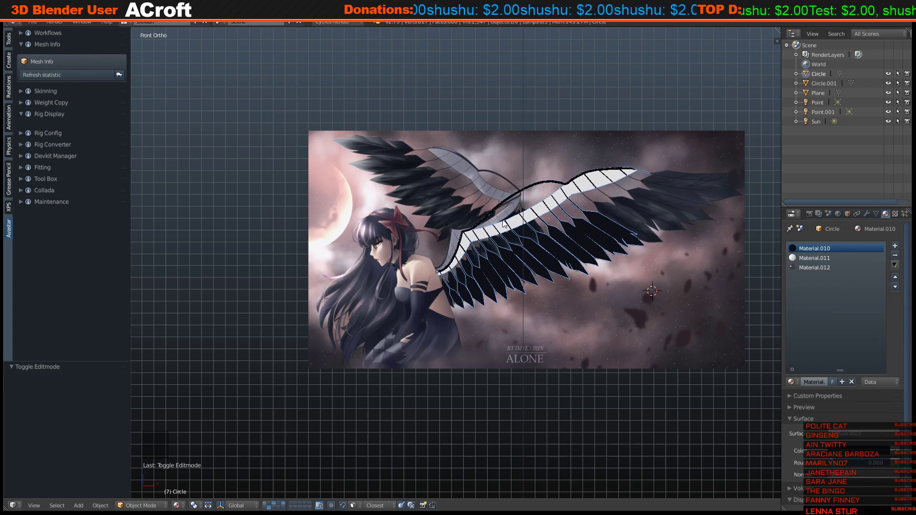
# Copy and paste the reference image plane, and rotate the copy 90° around the global Z axis.
pyautogui.scroll(-8, 492, 221)
pyautogui.moveTo(481, 219); pyautogui.dragTo(475, 262, button='middle')
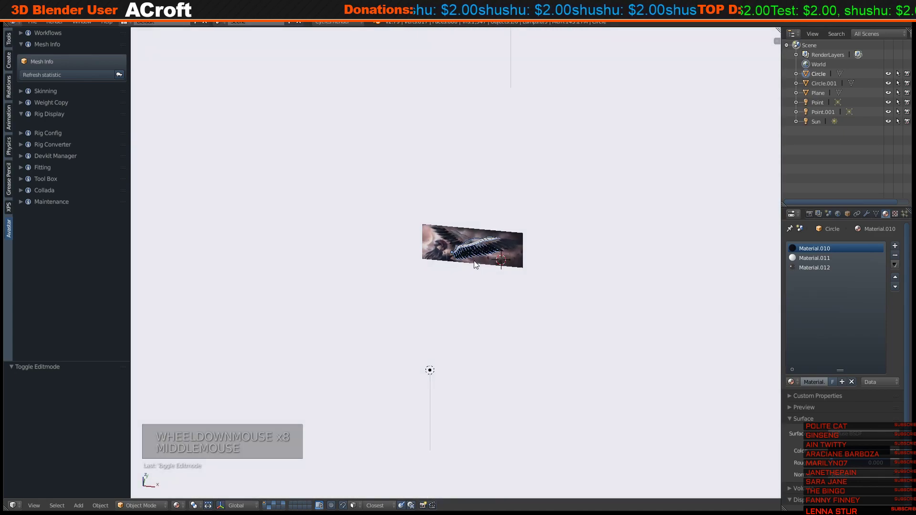
pyautogui.rightClick(448, 242)
pyautogui.rightClick(447, 242)
pyautogui.rightClick(434, 236)
pyautogui.hotkey('ctrl', 'c')
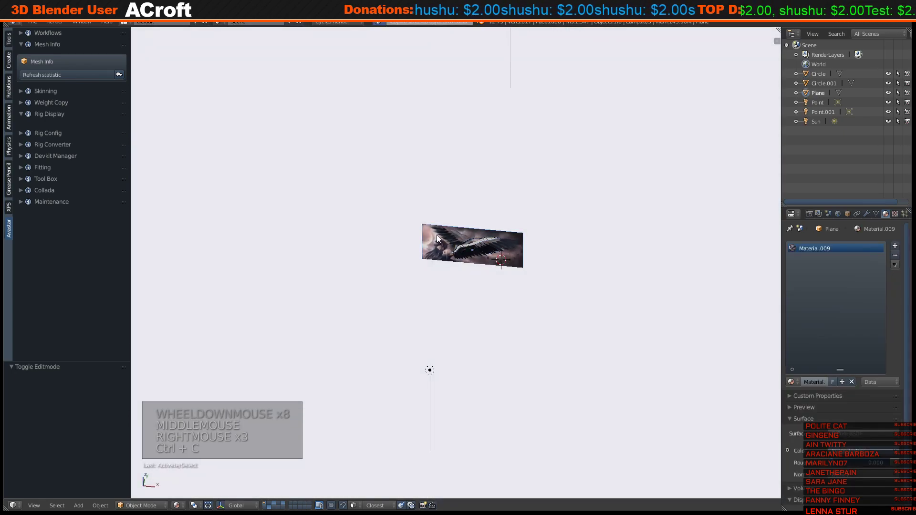
pyautogui.hotkey('ctrl', 'v')
pyautogui.press('r')
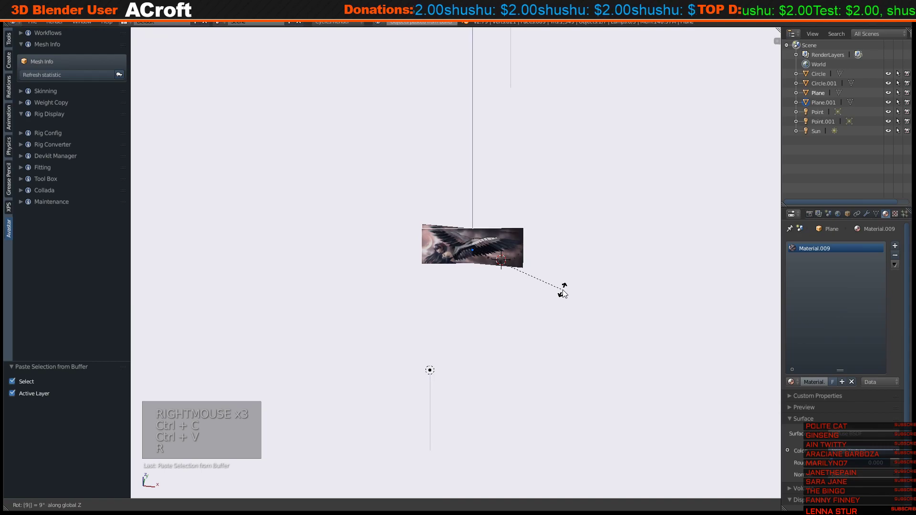
pyautogui.press('z')
pyautogui.press('9')
pyautogui.press('0')
pyautogui.press('Return')
# Move the rotated image plane along Y and about -1.842 along X so it meets the original plane at a corner.
pyautogui.press('g')
pyautogui.press('y')
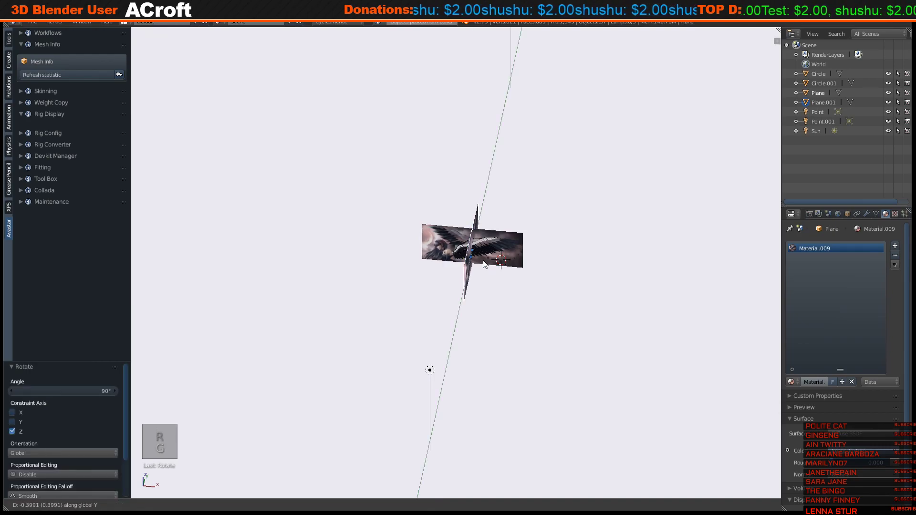
pyautogui.click(461, 282)
pyautogui.press('g')
pyautogui.press('x')
pyautogui.click(408, 261)
pyautogui.moveTo(408, 262); pyautogui.dragTo(481, 275, button='middle')
pyautogui.scroll(3, 426, 231)
pyautogui.scroll(3, 374, 214)
pyautogui.scroll(2, 481, 275)
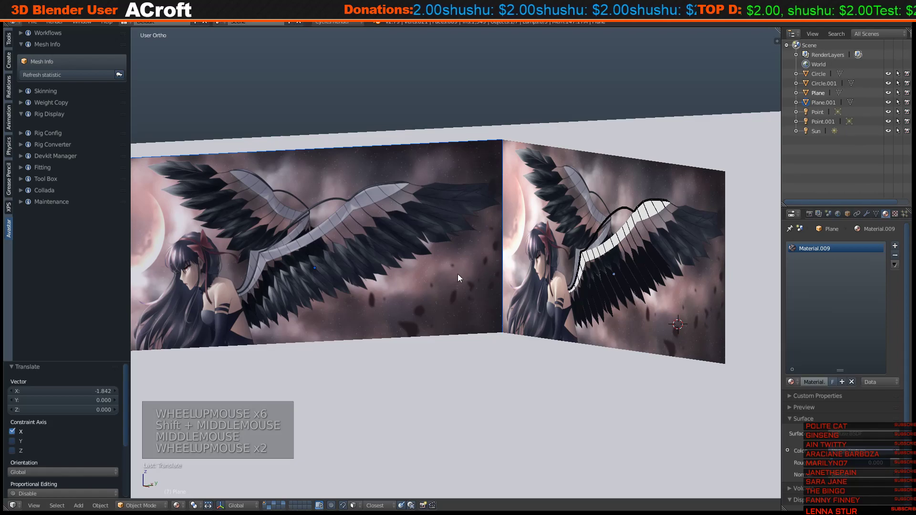
# Compare the two perpendicular reference planes by alternating between the front and right orthographic views.
pyautogui.scroll(-2, 415, 260)
pyautogui.press('KP_1')
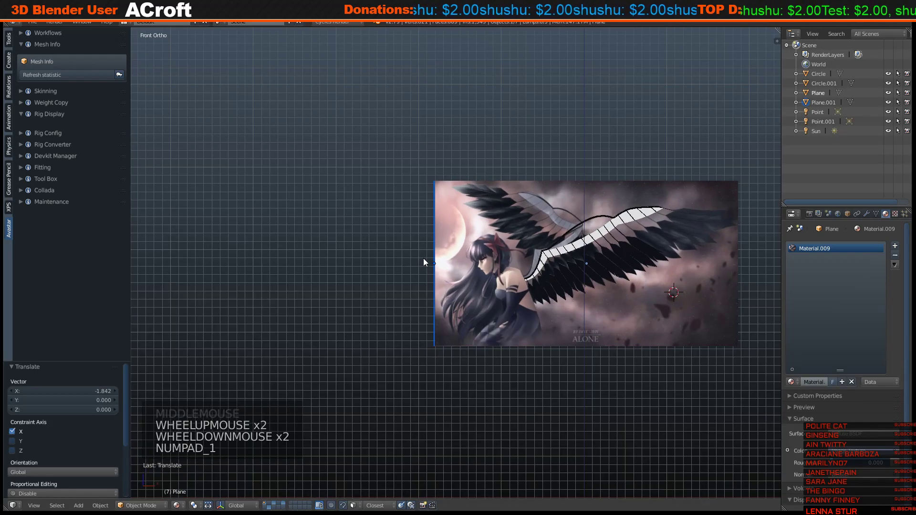
pyautogui.press('KP_3')
pyautogui.press('KP_1')
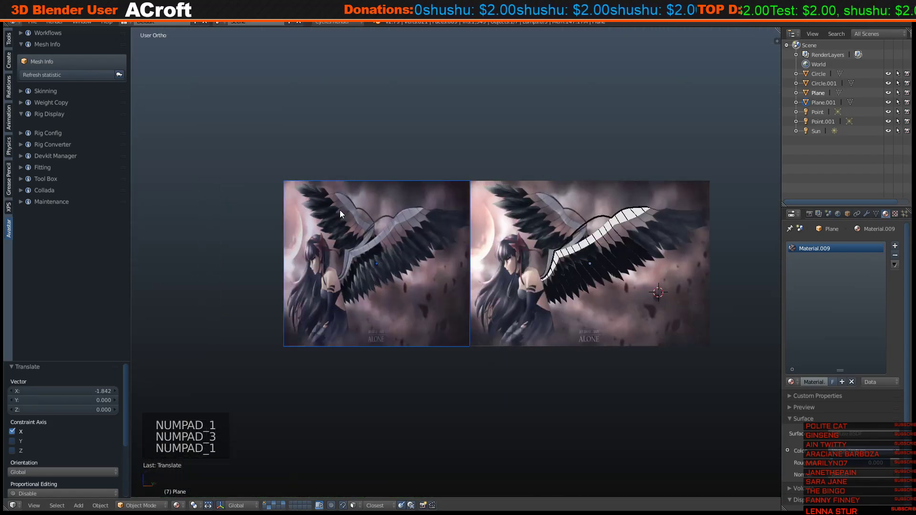
pyautogui.press('KP_3')
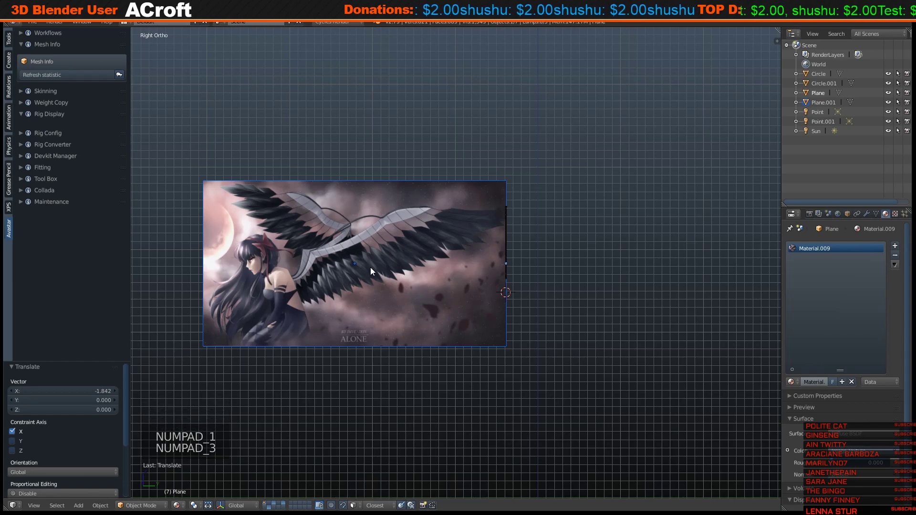
pyautogui.press('KP_1')
pyautogui.press('KP_3')
pyautogui.press('KP_1')
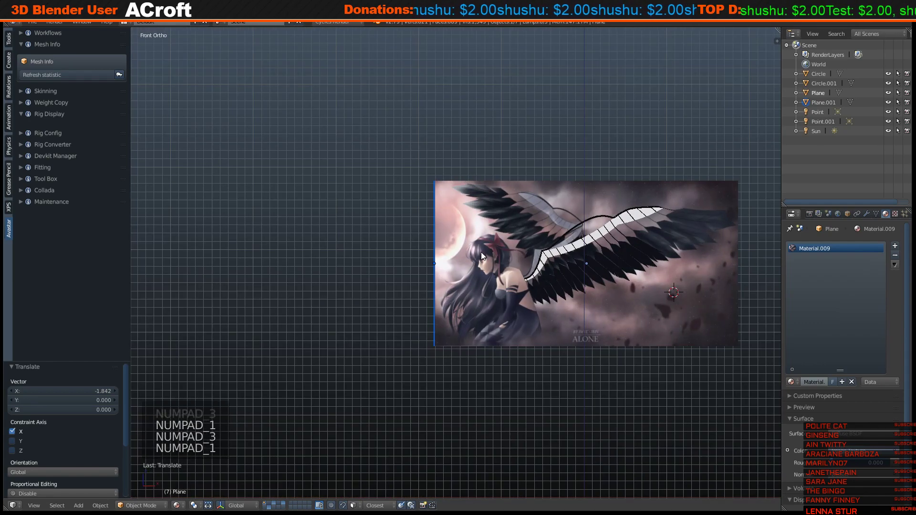
pyautogui.press('KP_3')
pyautogui.press('KP_1')
pyautogui.moveTo(514, 258); pyautogui.dragTo(438, 282, button='middle')
# Delete the rotated copy of the reference image plane.
pyautogui.rightClick(437, 279)
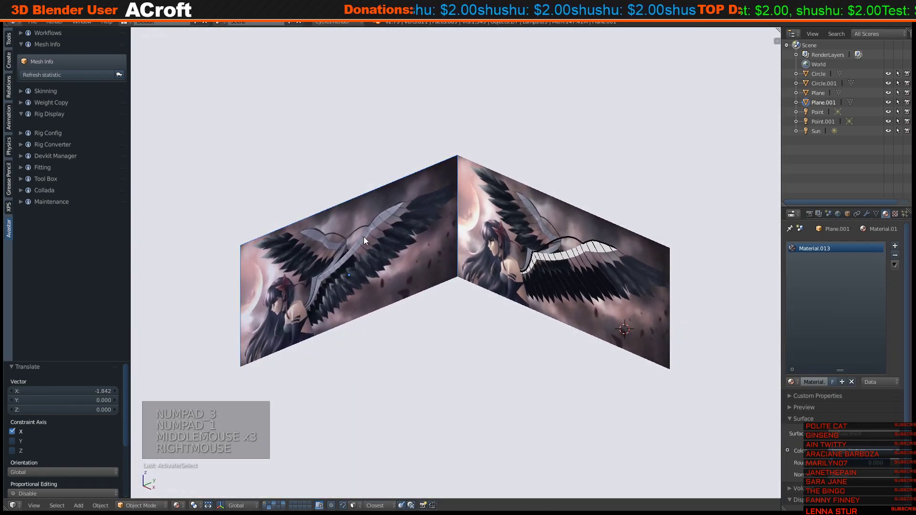
pyautogui.press('x')
pyautogui.click(334, 243)
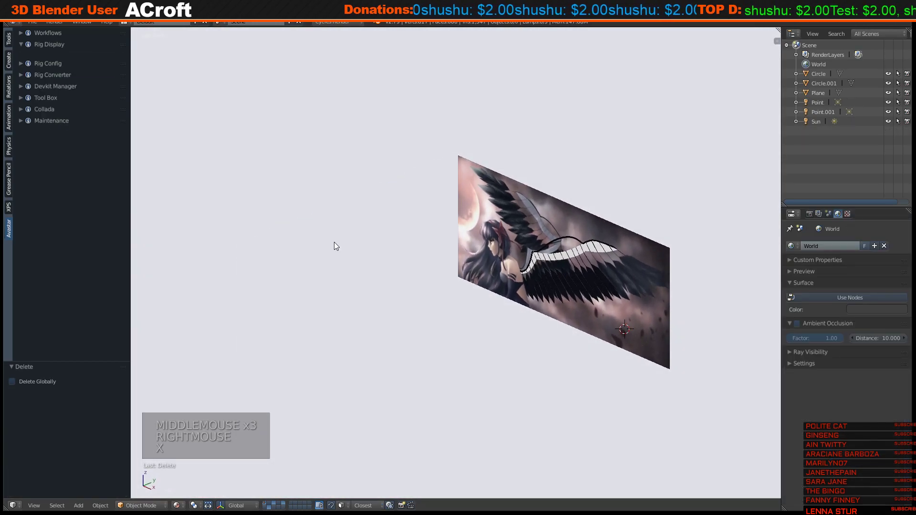